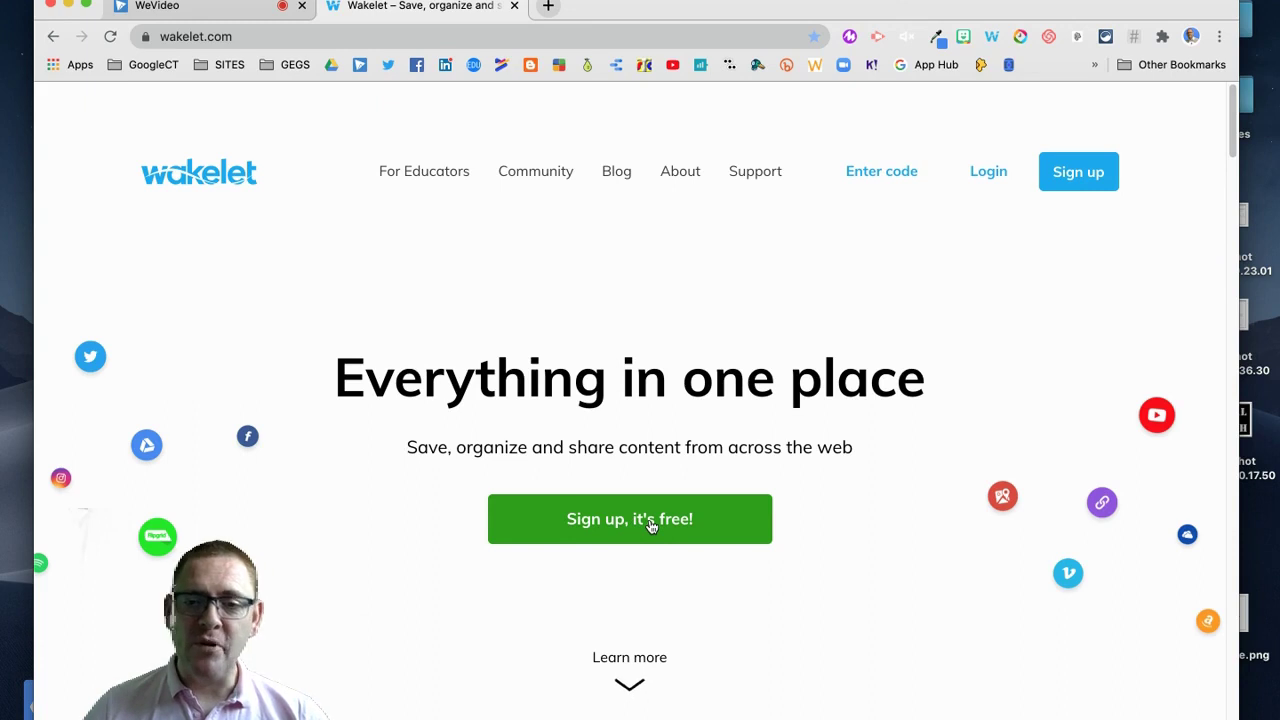
# Step: Log into Wakelet by continuing with Google and choosing the first listed Google account
pyautogui.click(989, 177)
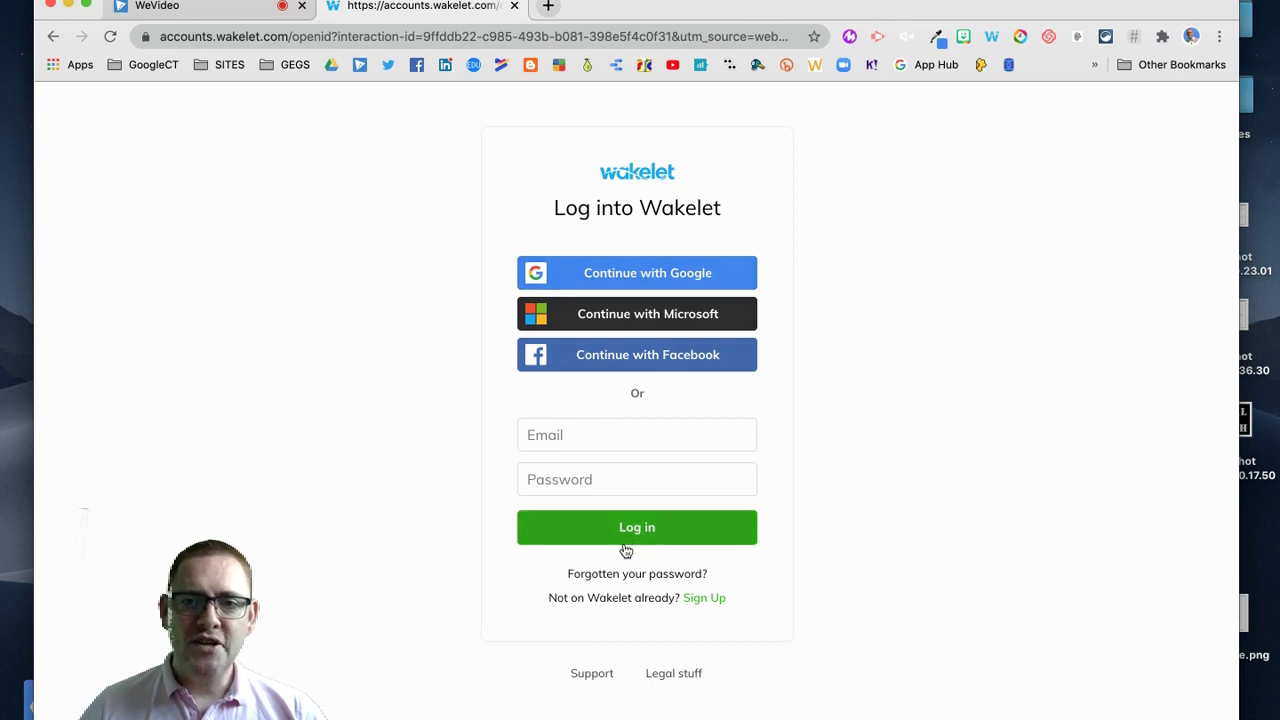
pyautogui.click(632, 271)
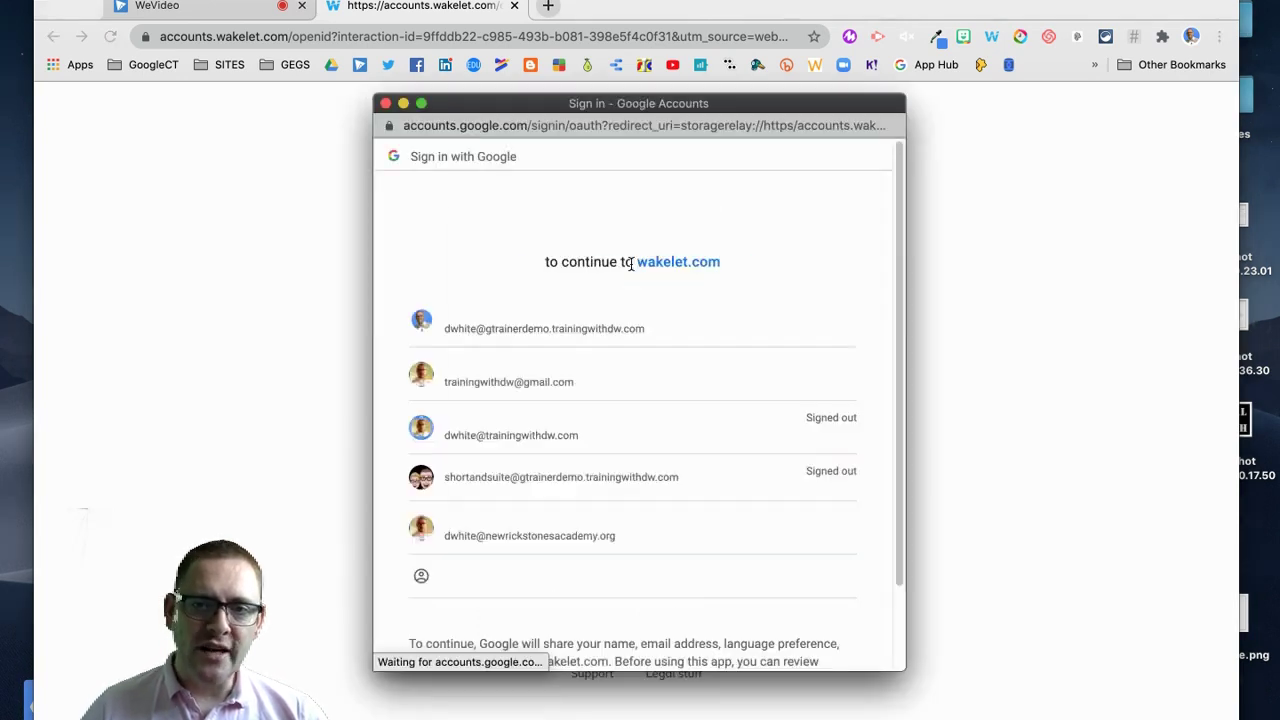
pyautogui.click(538, 333)
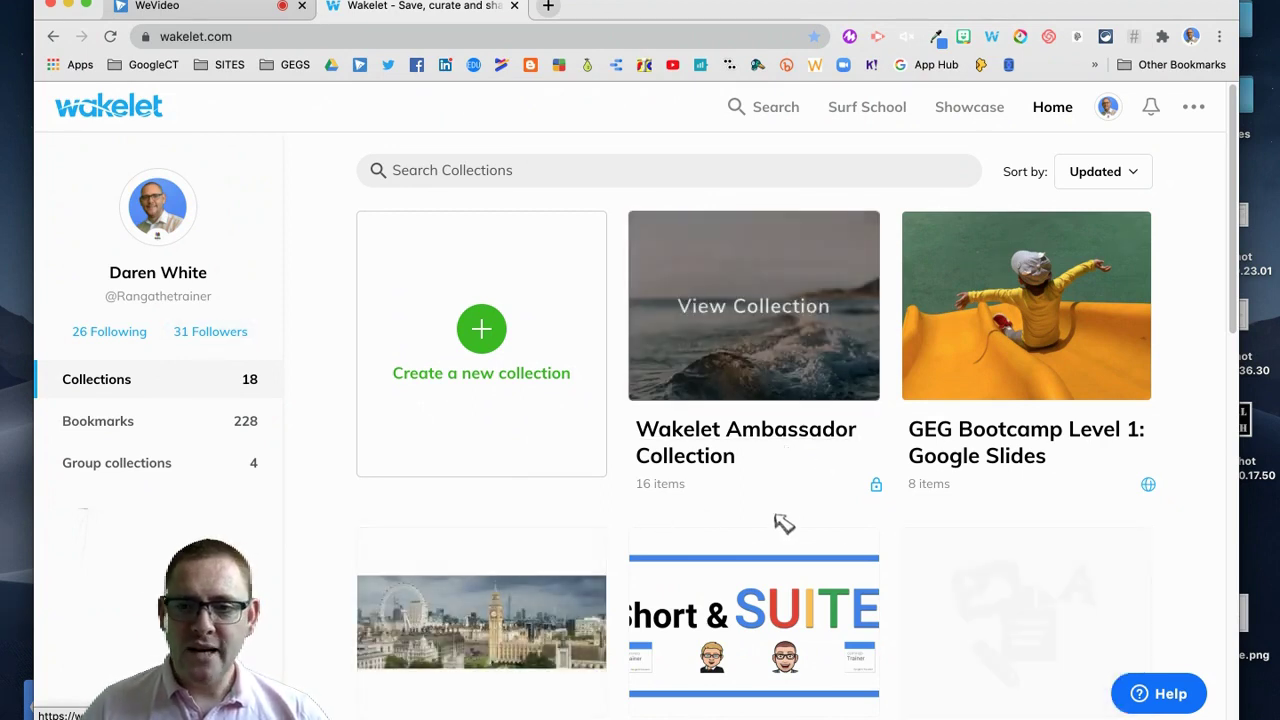
# Step: Look through the saved collections on the home page, examining their titles, cover images and visibility settings
pyautogui.scroll(-3, 780, 520)
pyautogui.scroll(-1, 779, 512)
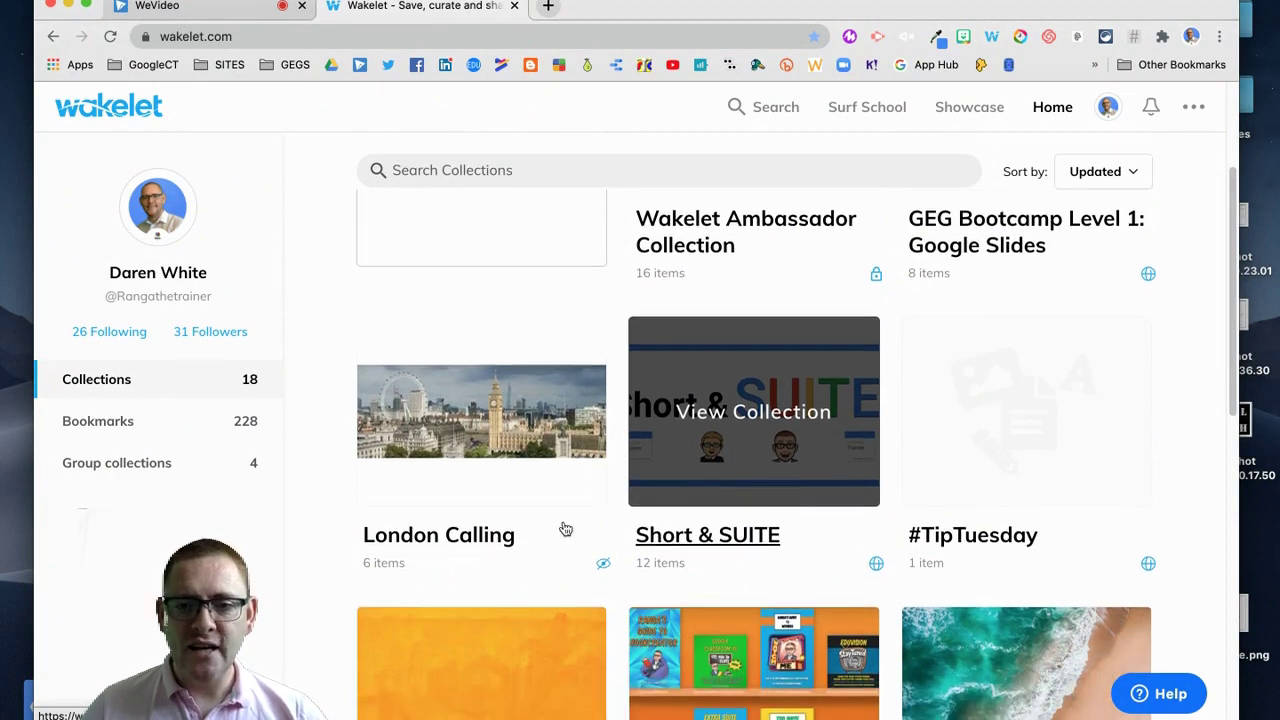
pyautogui.scroll(-1, 640, 500)
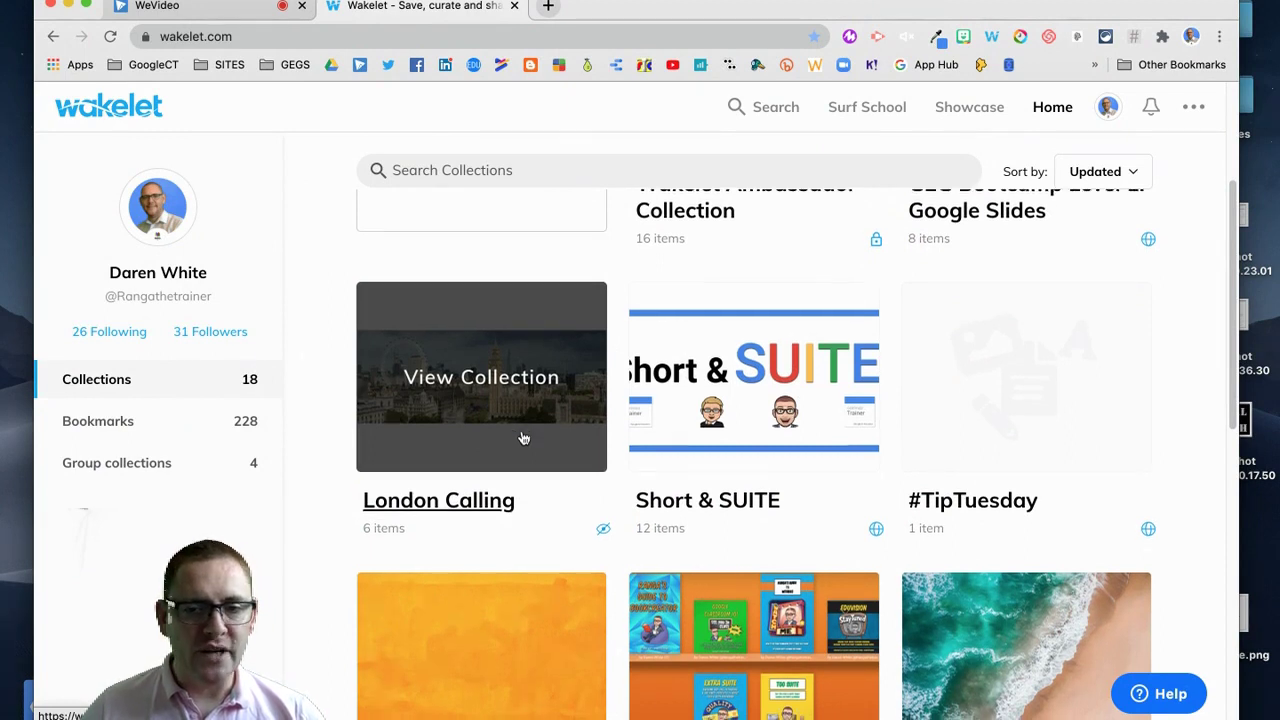
pyautogui.scroll(-1, 560, 430)
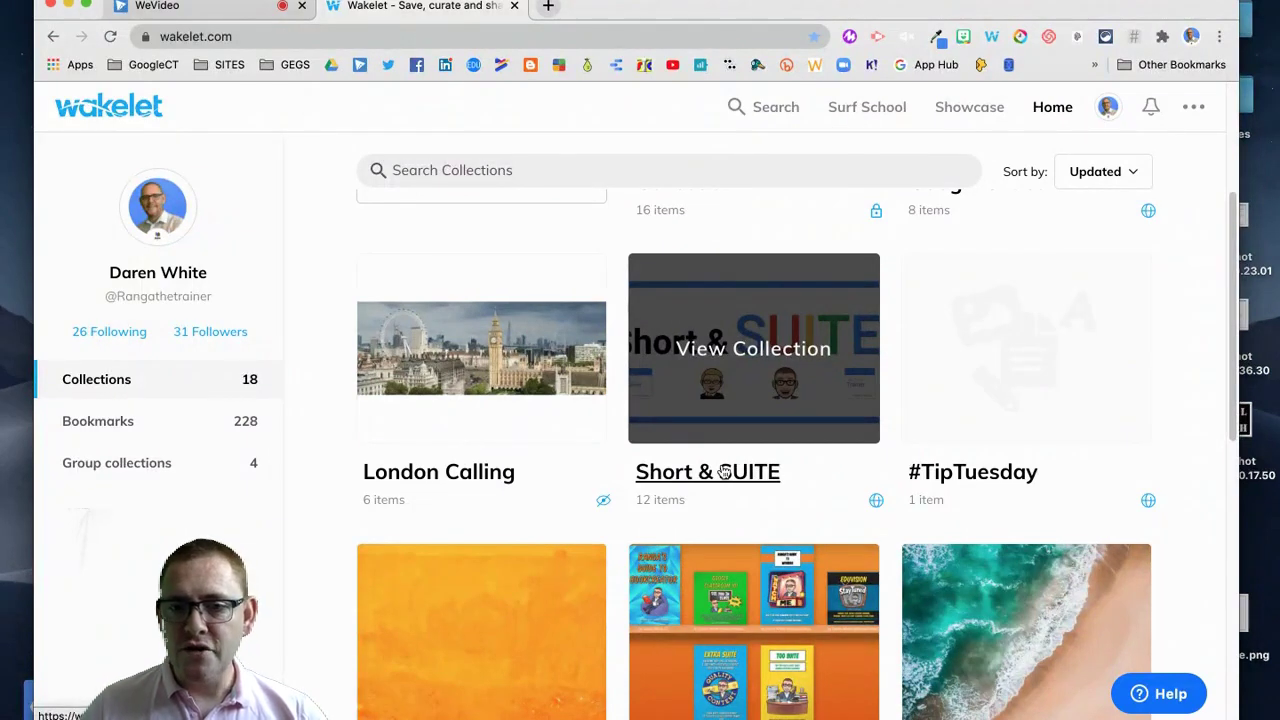
pyautogui.scroll(-4, 724, 472)
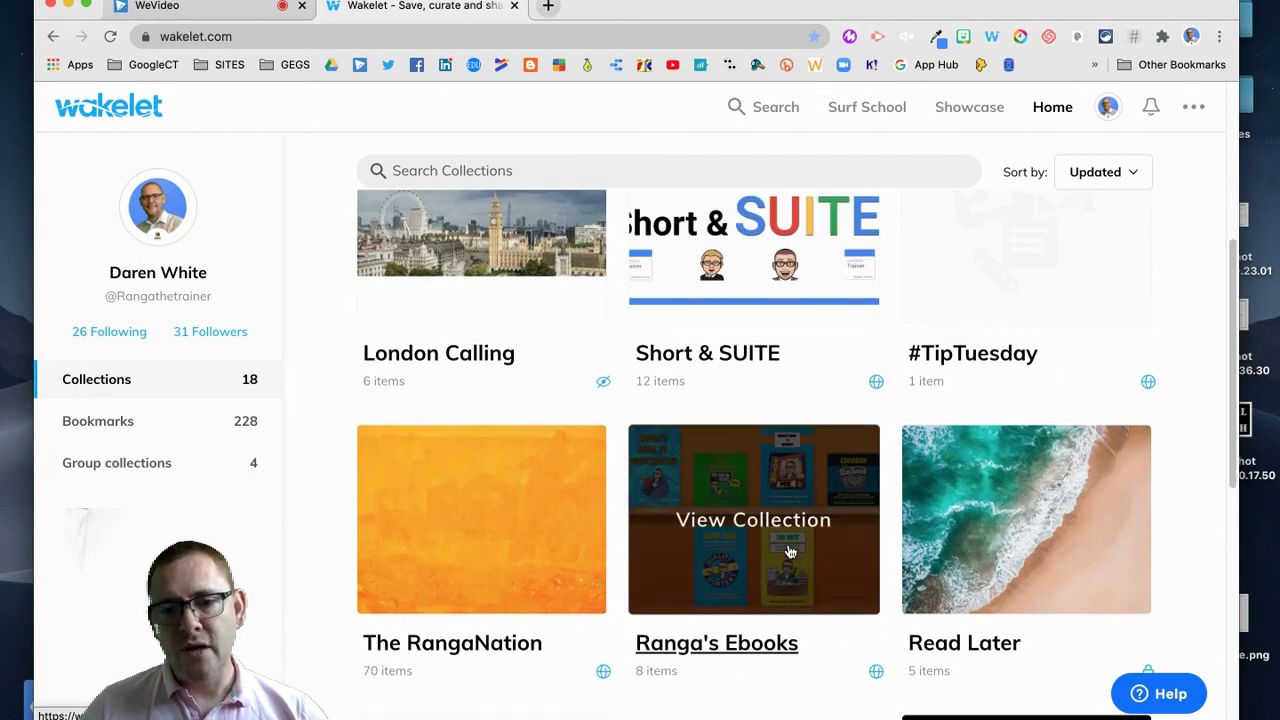
pyautogui.scroll(-1, 789, 552)
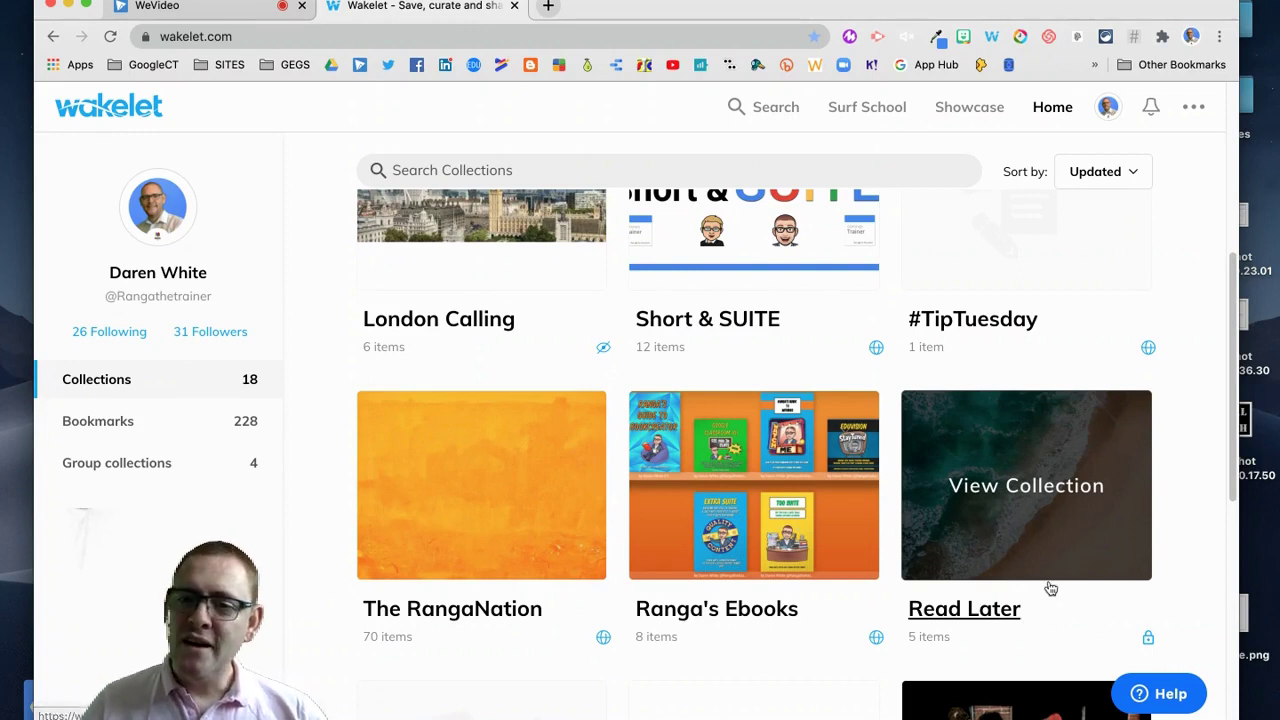
pyautogui.scroll(-3, 1045, 609)
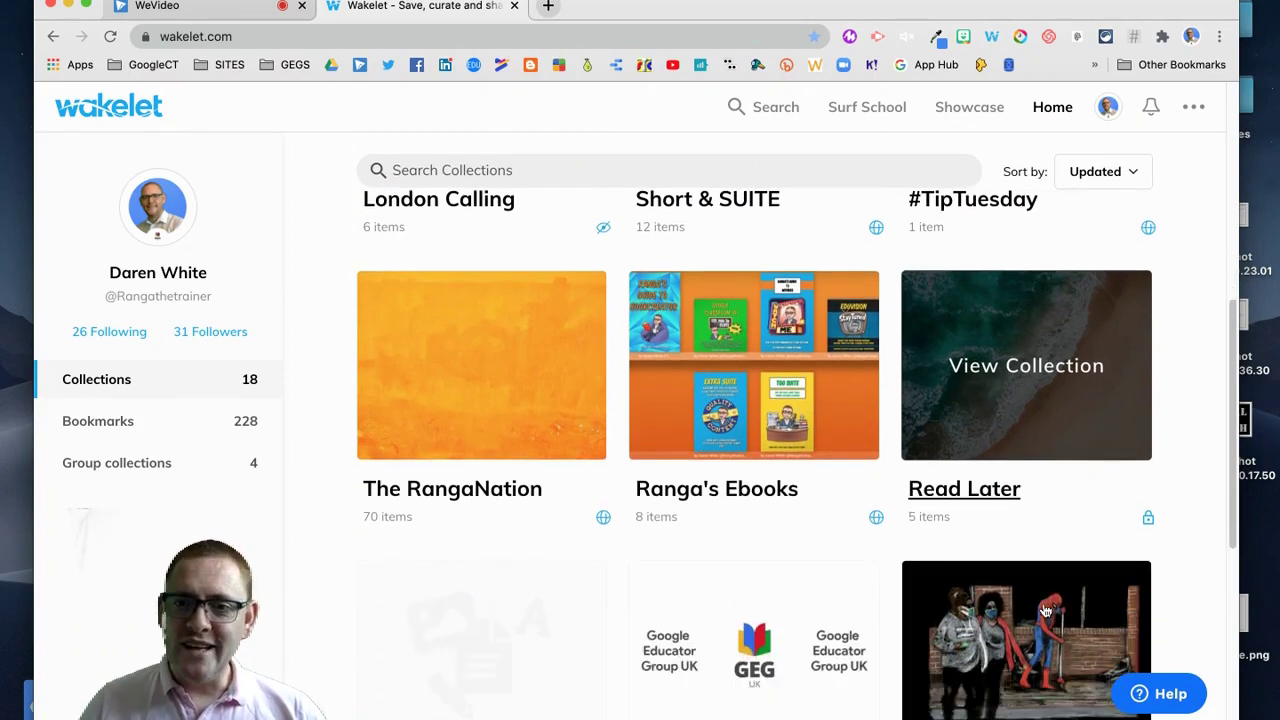
pyautogui.scroll(-5, 1045, 609)
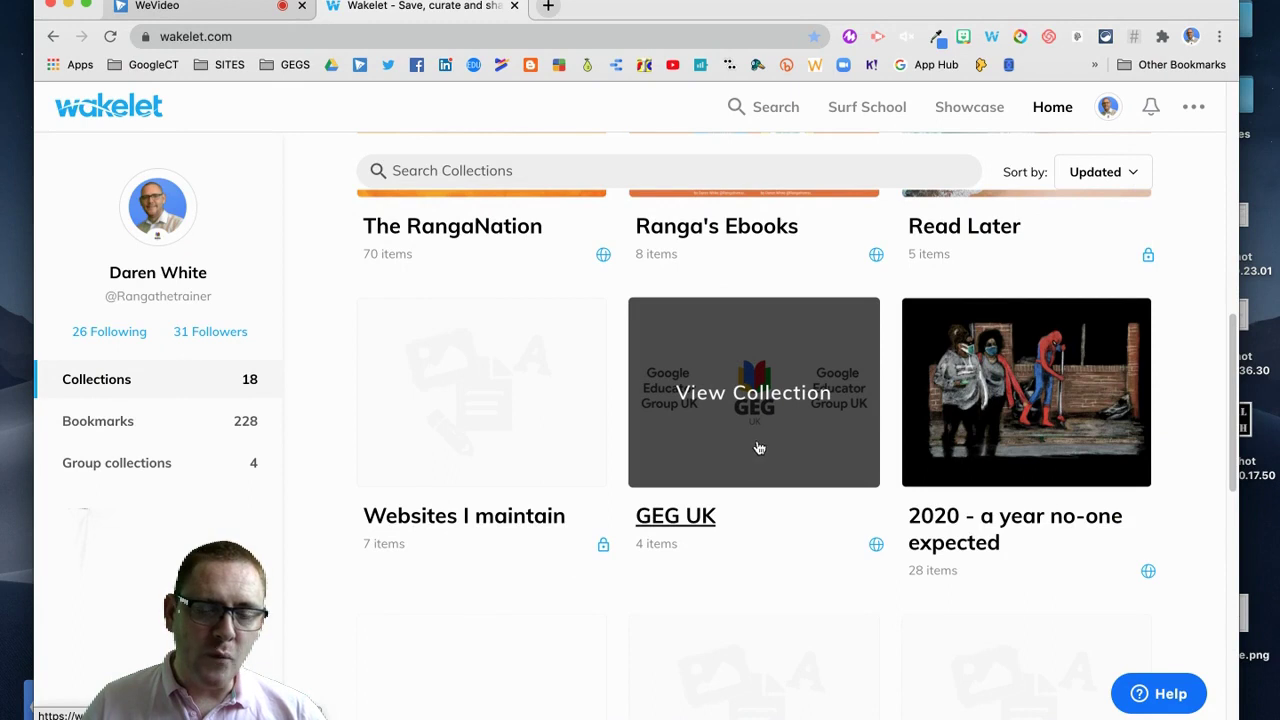
pyautogui.scroll(-3, 692, 515)
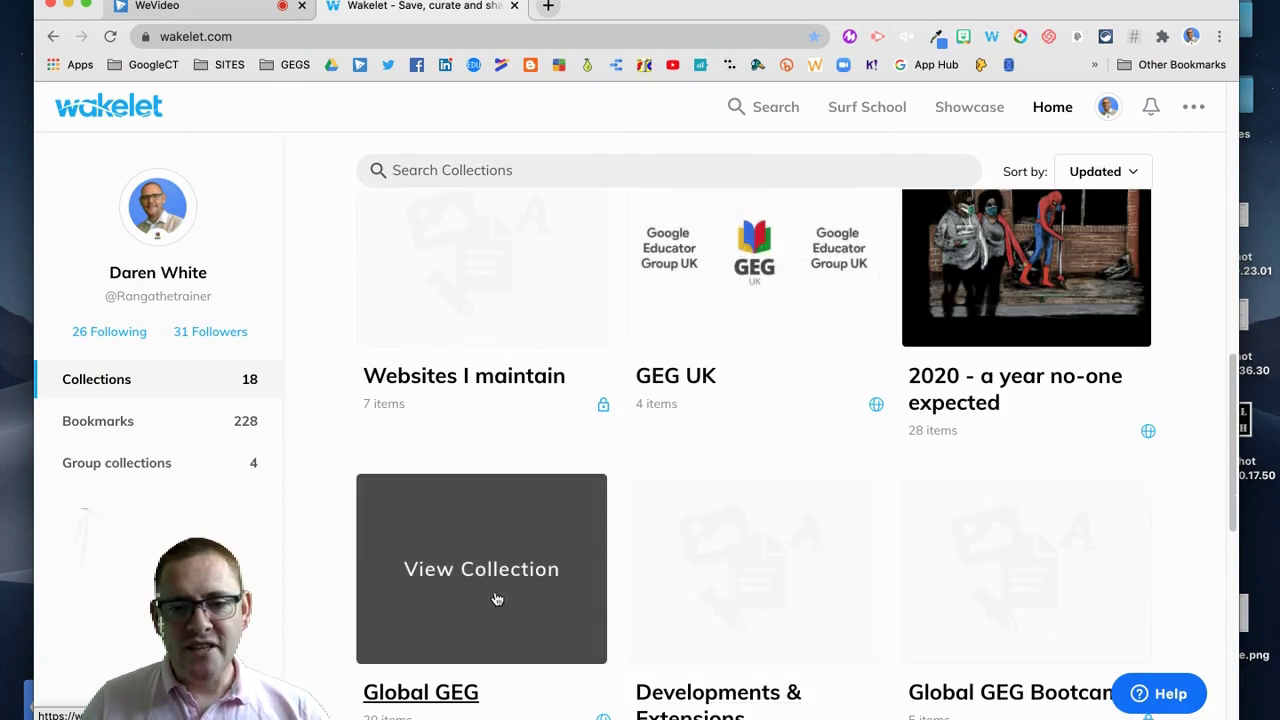
pyautogui.scroll(-10, 957, 572)
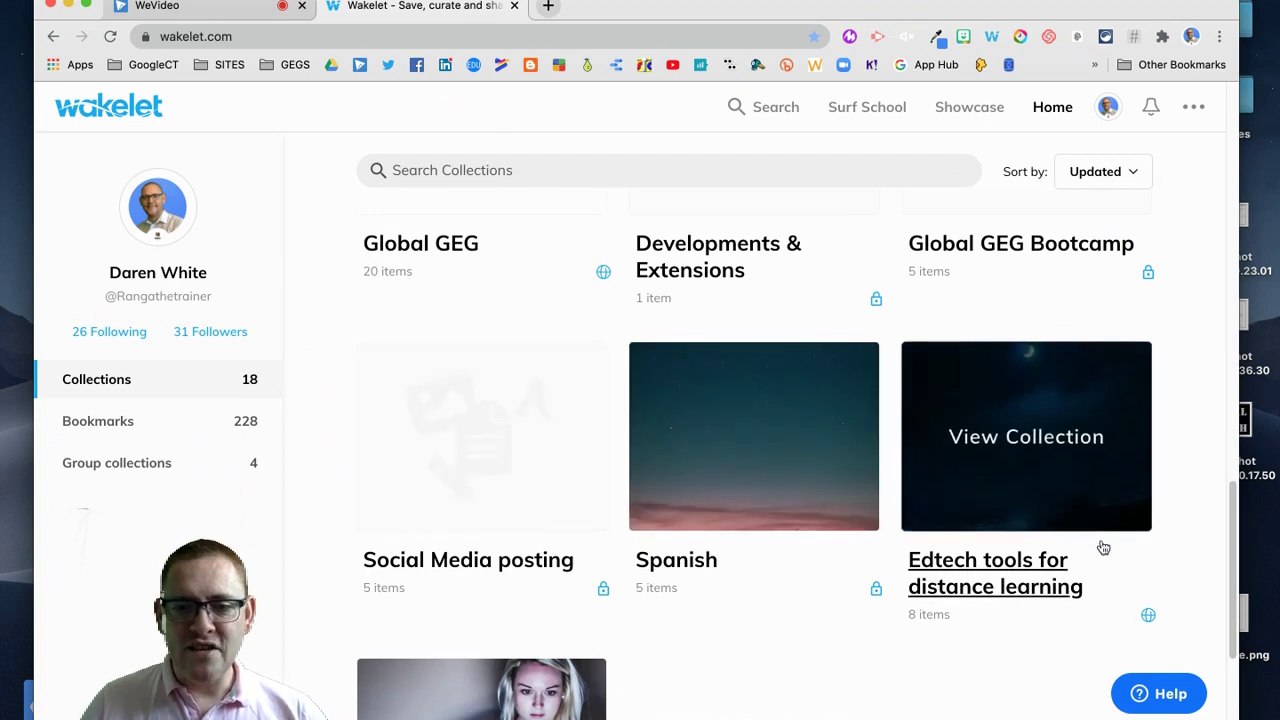
pyautogui.scroll(5, 1100, 549)
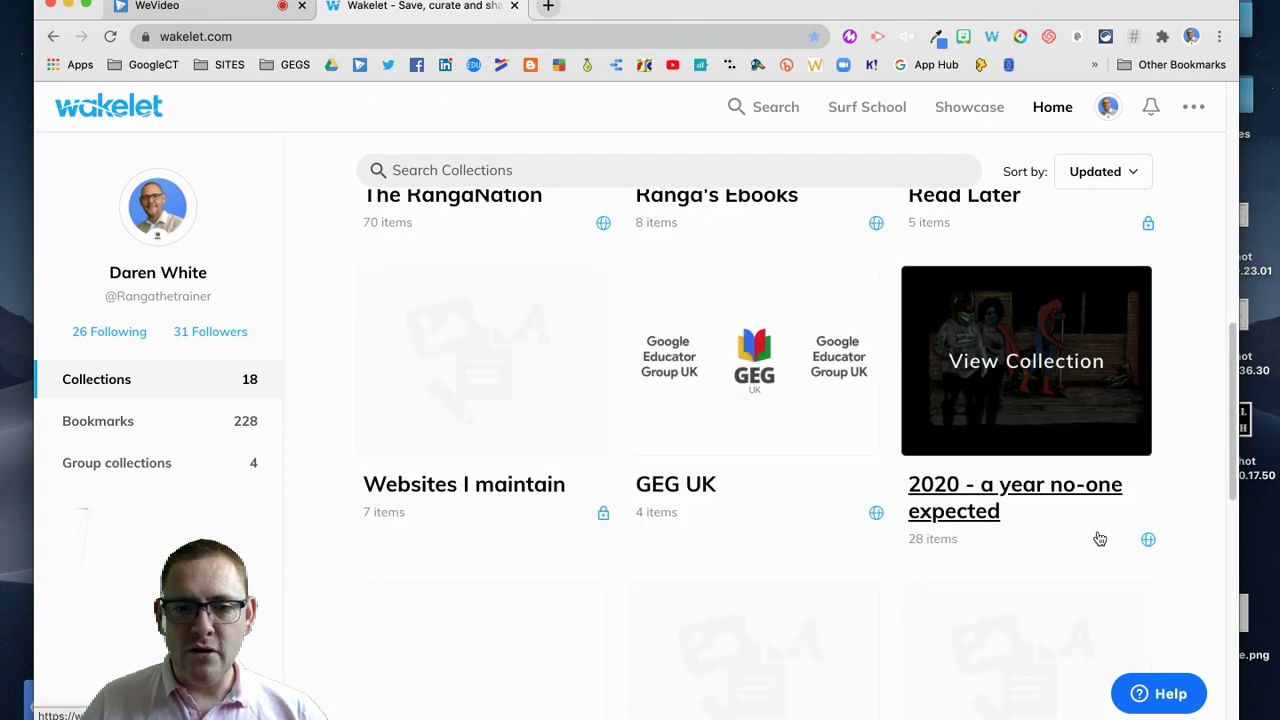
# Step: Open the "2020 - a year no-one expected" collection and review its description and saved articles
pyautogui.click(968, 492)
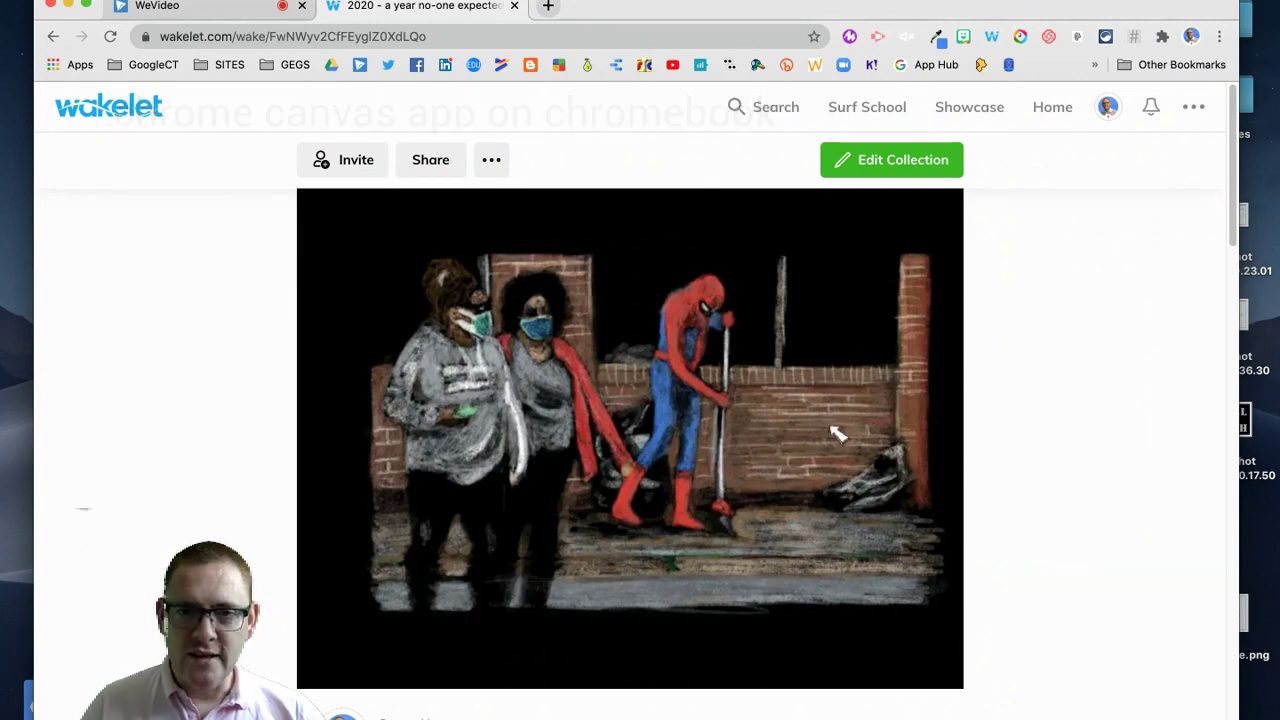
pyautogui.scroll(-6, 920, 463)
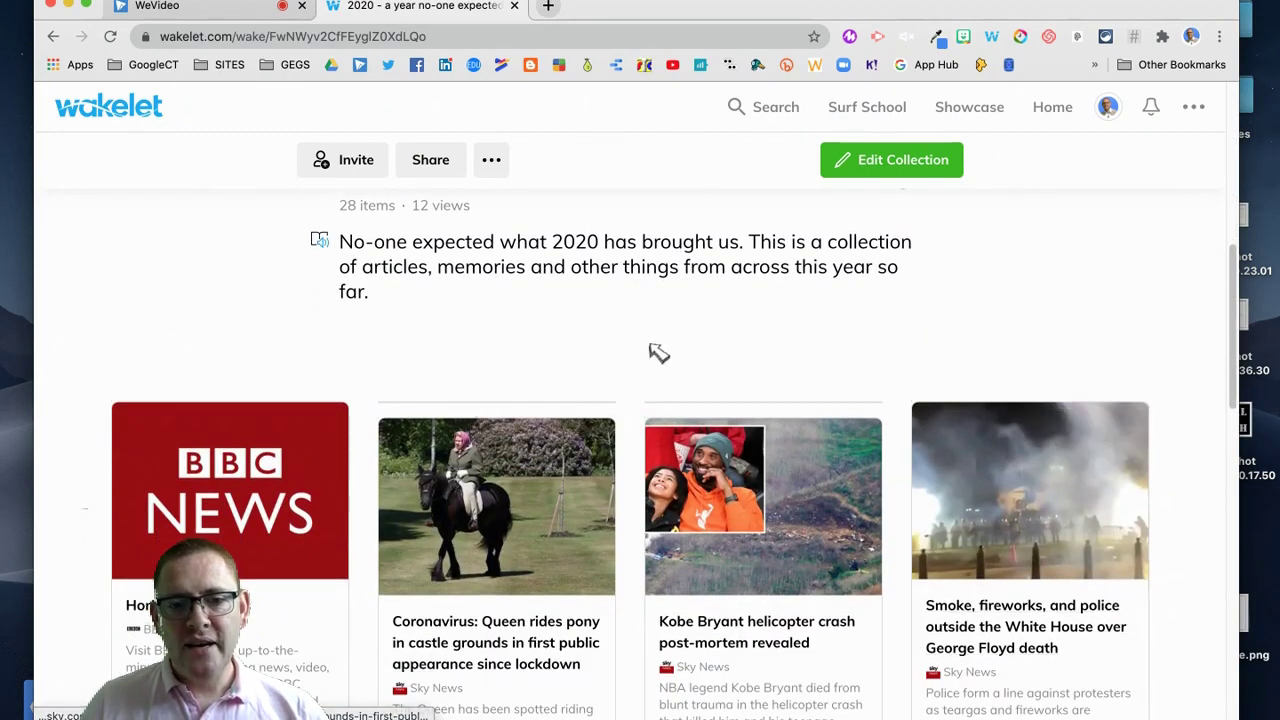
pyautogui.scroll(-3, 800, 551)
pyautogui.scroll(-1, 920, 455)
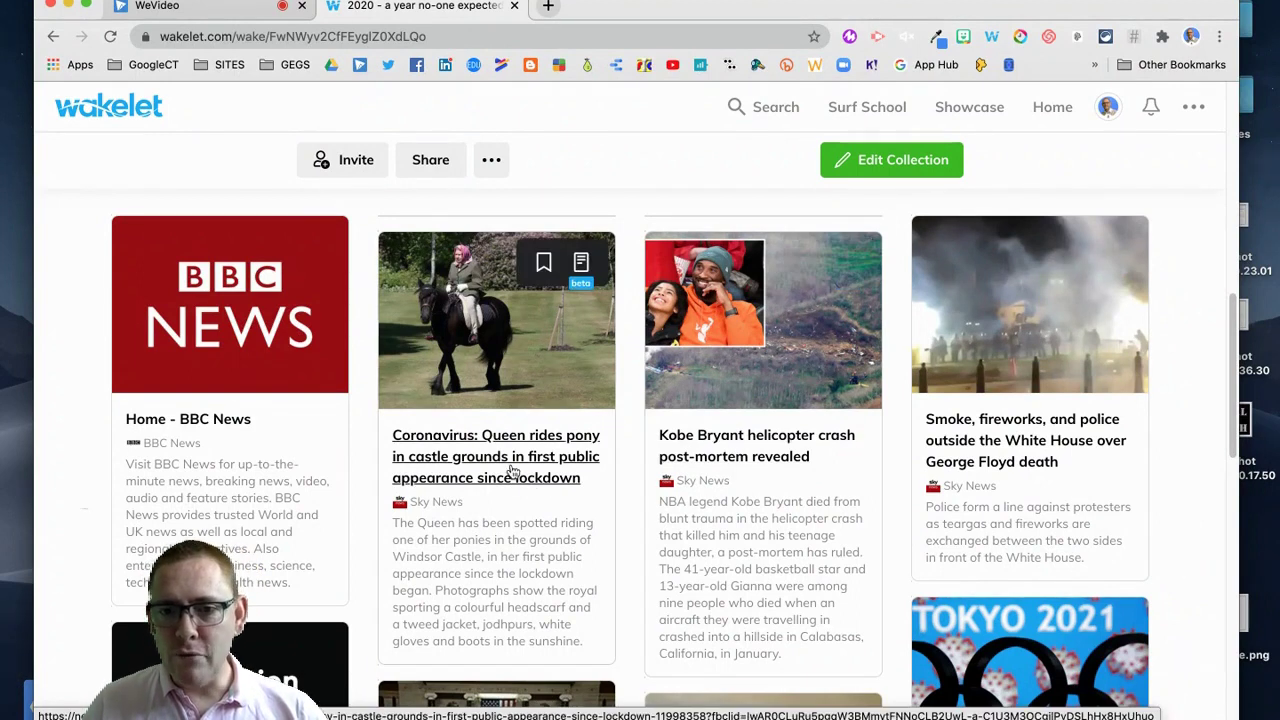
pyautogui.scroll(-3, 463, 473)
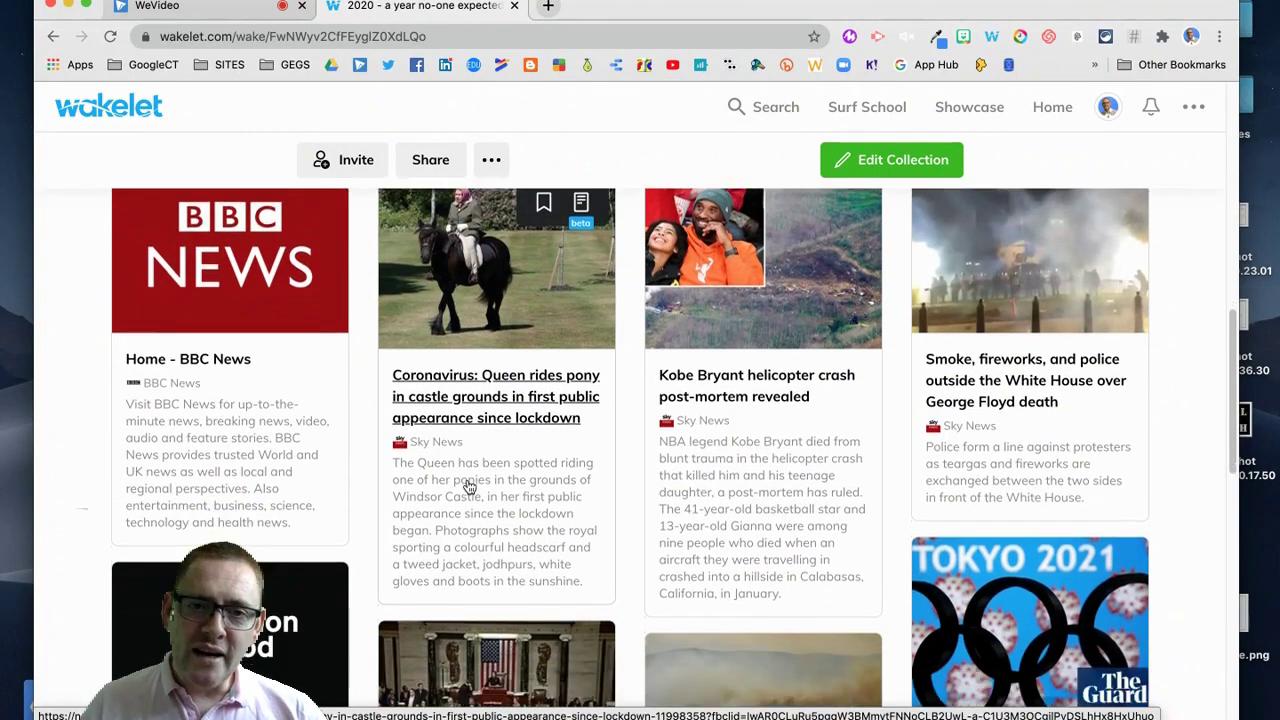
pyautogui.scroll(-5, 328, 558)
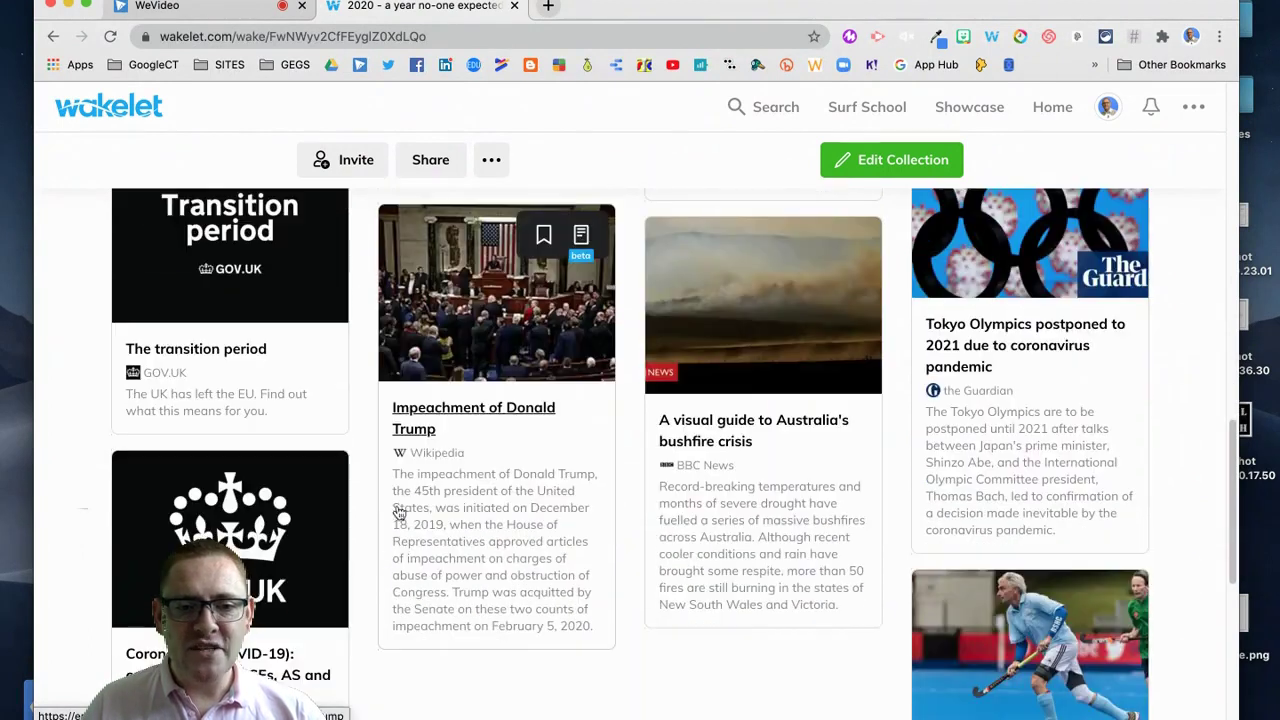
pyautogui.scroll(-2, 880, 557)
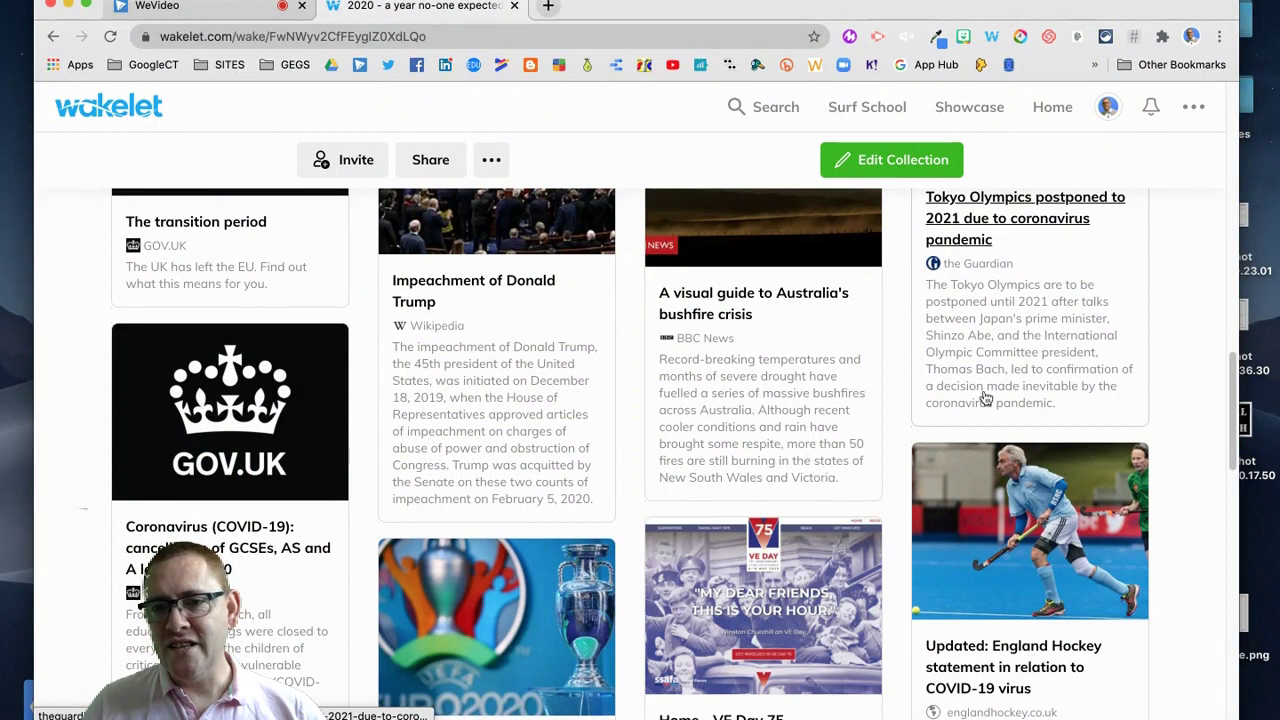
pyautogui.scroll(-1, 862, 517)
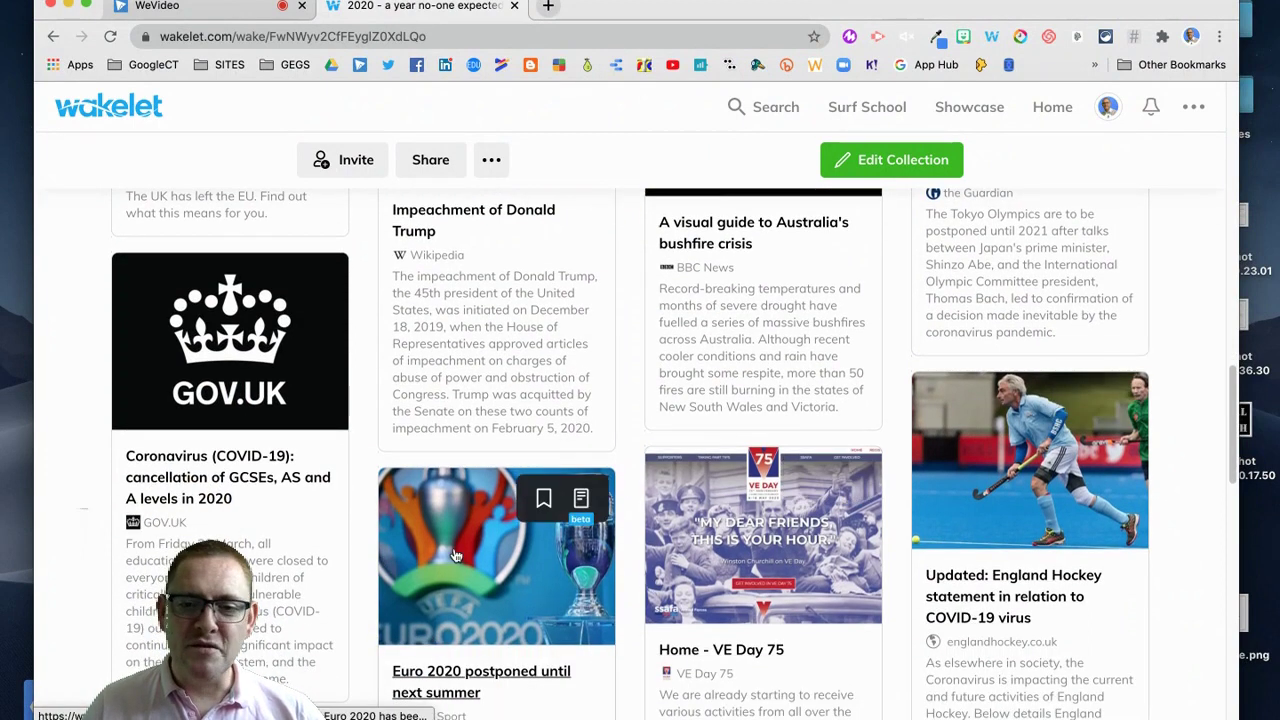
pyautogui.scroll(-2, 466, 585)
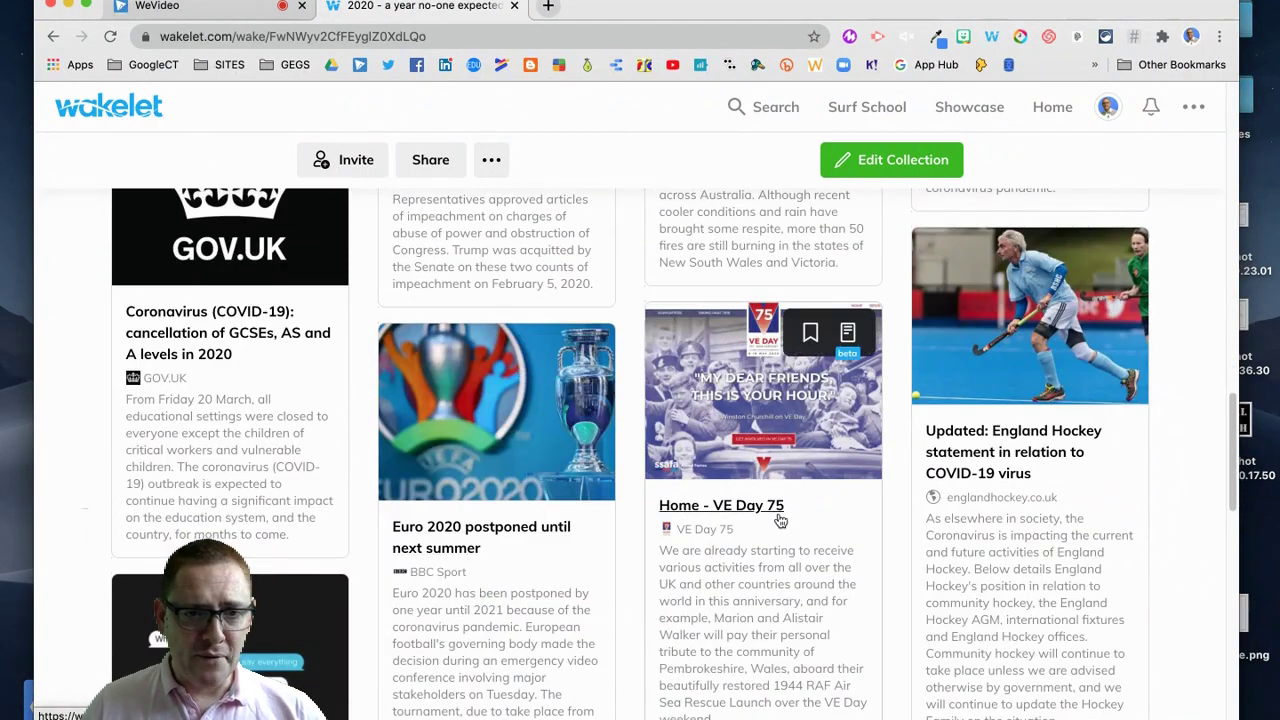
pyautogui.scroll(-10, 797, 507)
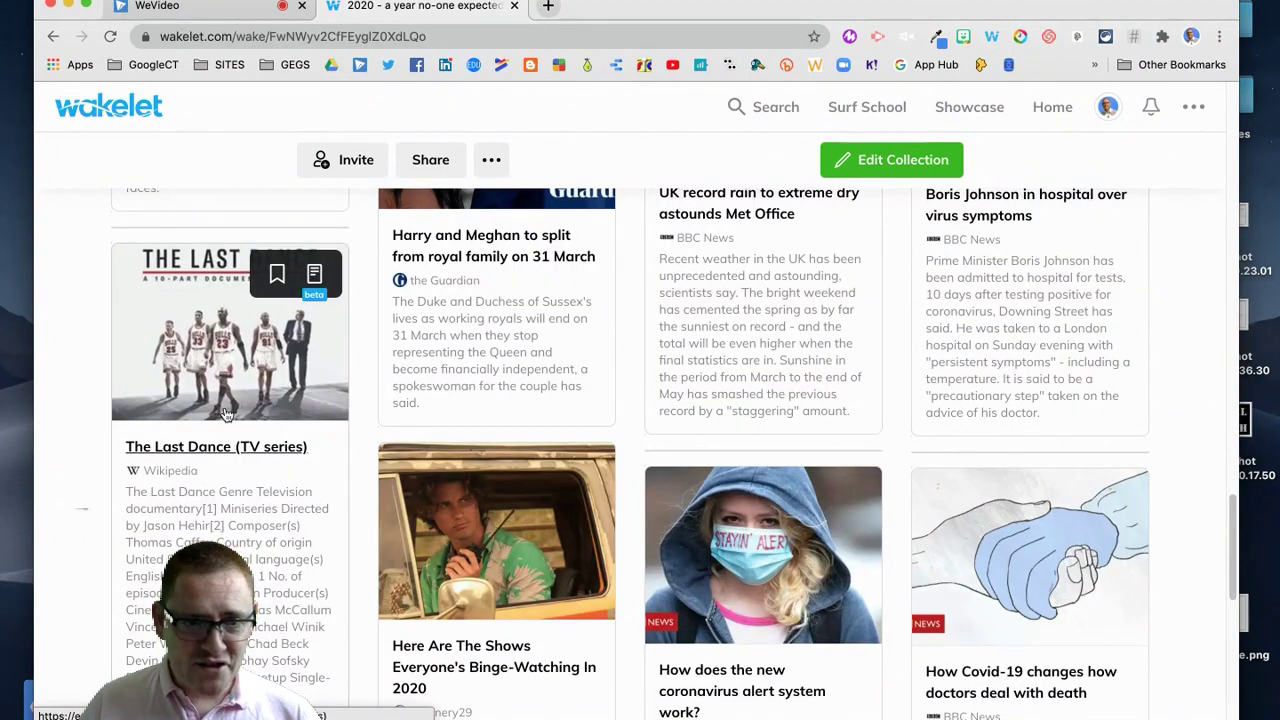
pyautogui.scroll(-5, 841, 608)
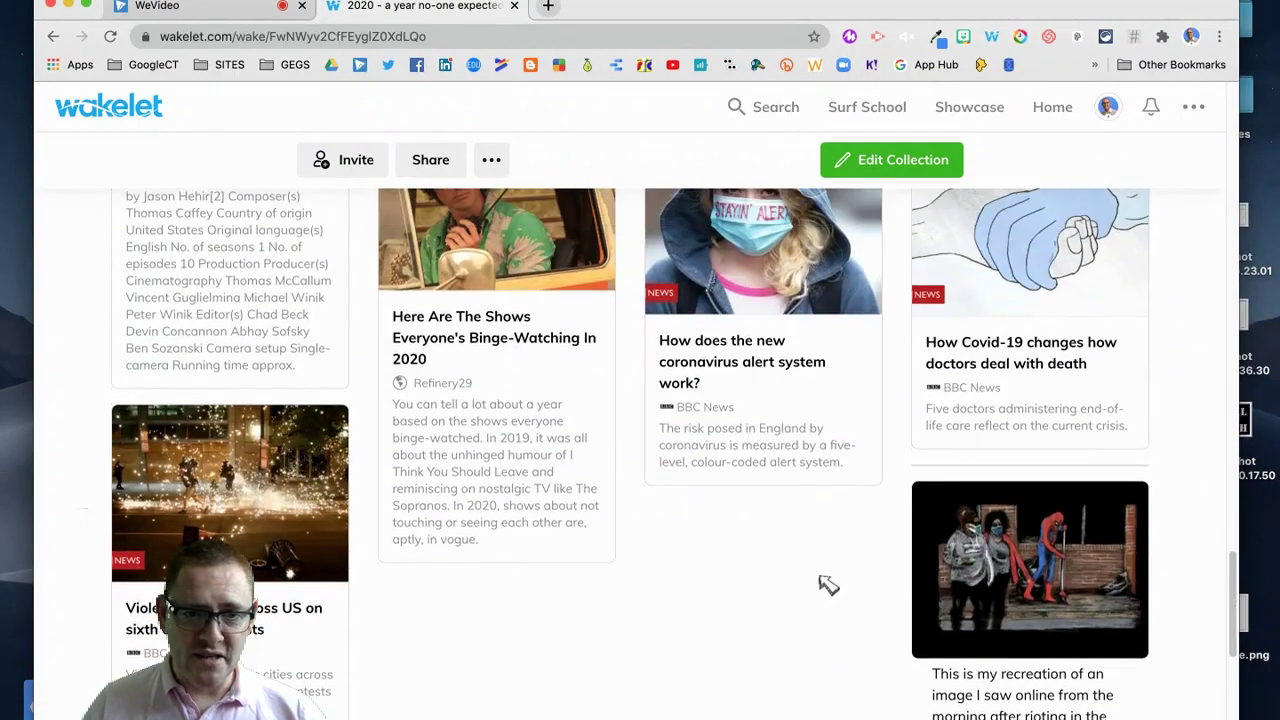
pyautogui.scroll(20, 828, 585)
pyautogui.scroll(2, 838, 535)
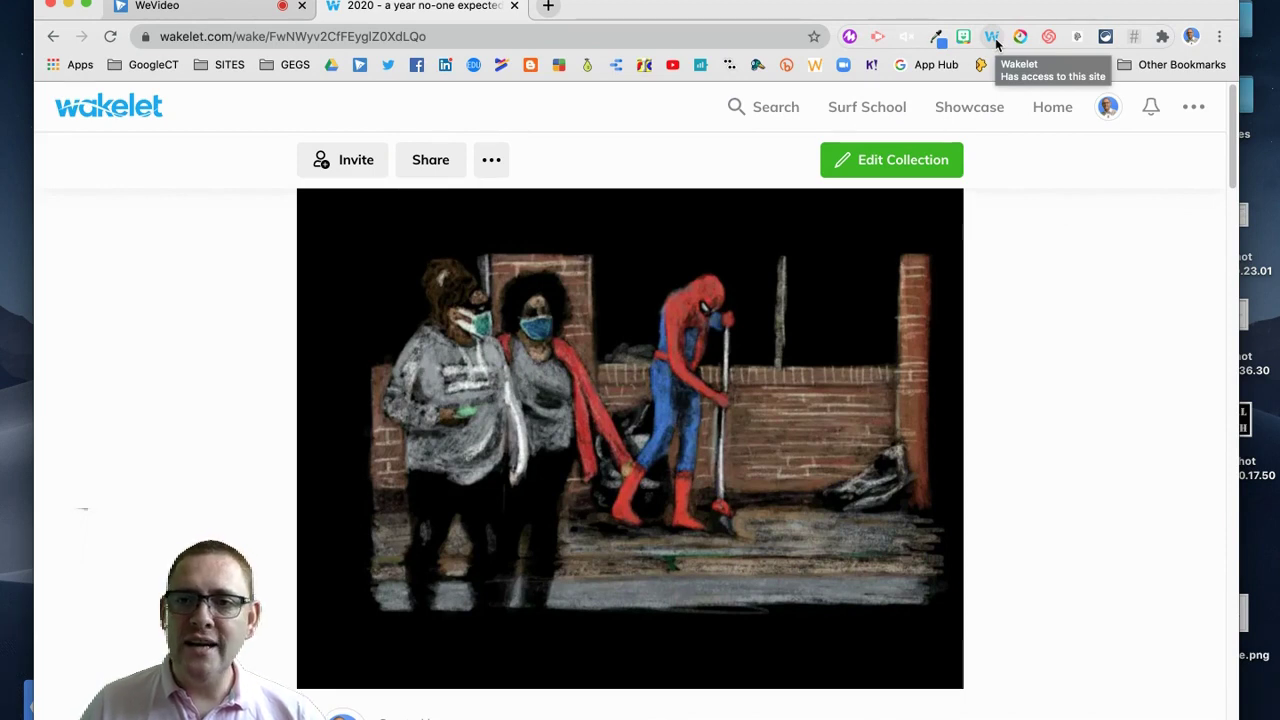
# Step: Return to the Wakelet home page and open the BBC News site in a new tab by searching for "bbc news"
pyautogui.click(1048, 118)
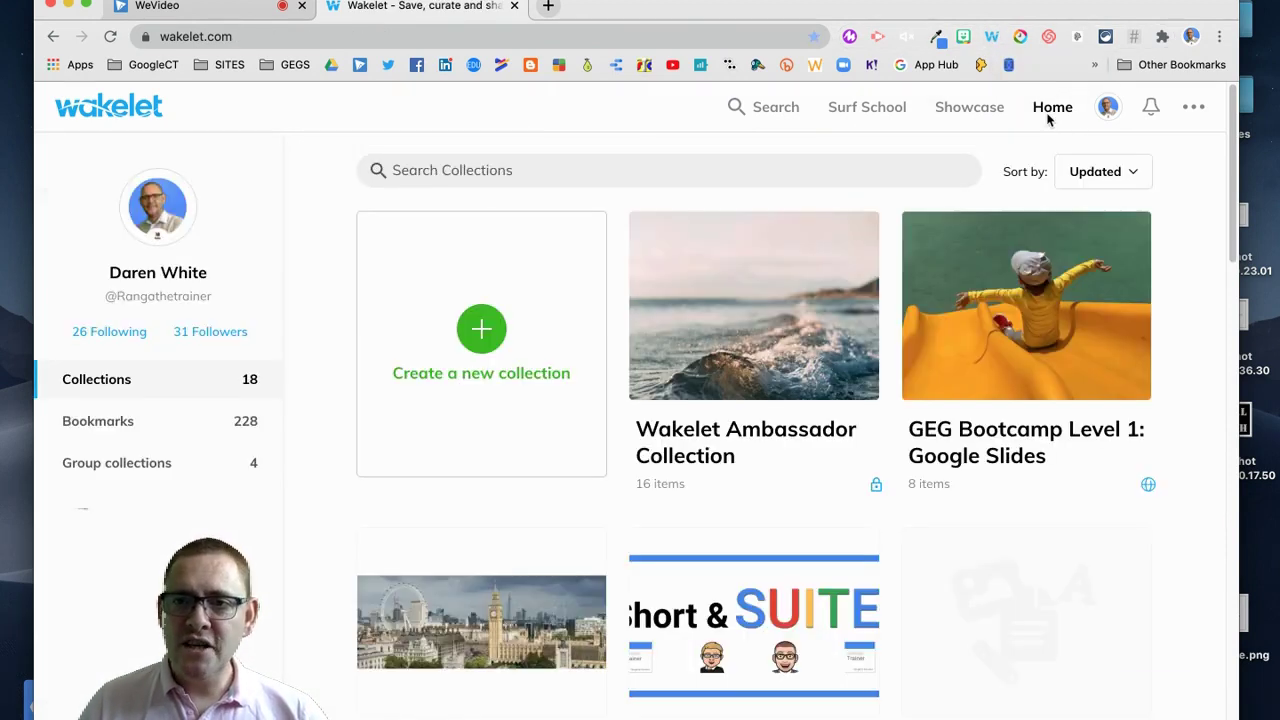
pyautogui.click(547, 7)
pyautogui.write('bbc news')
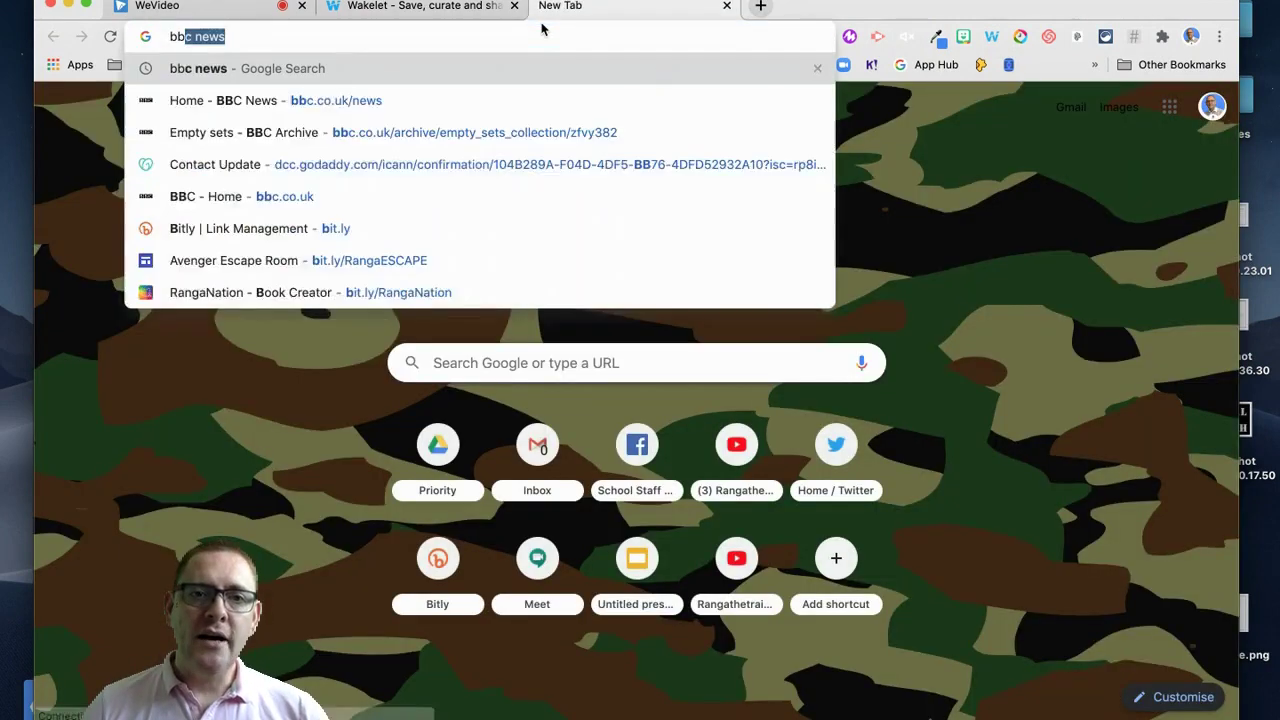
pyautogui.press('Return')
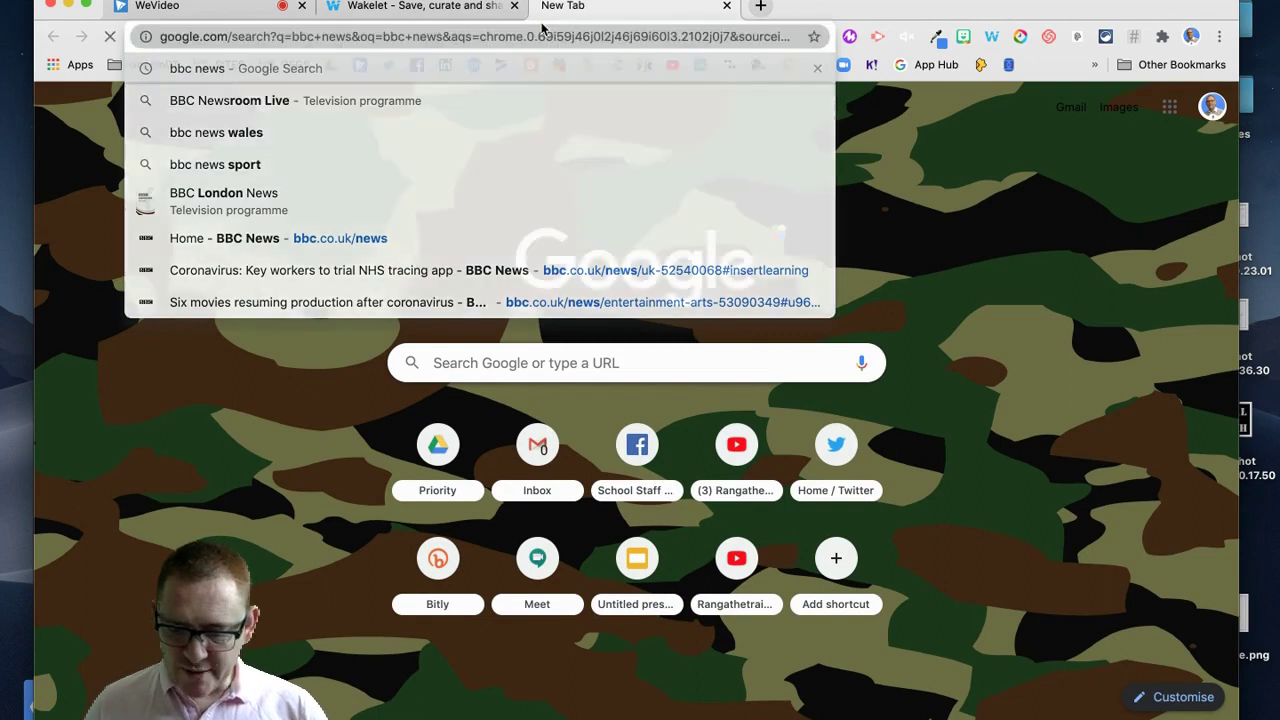
pyautogui.click(305, 265)
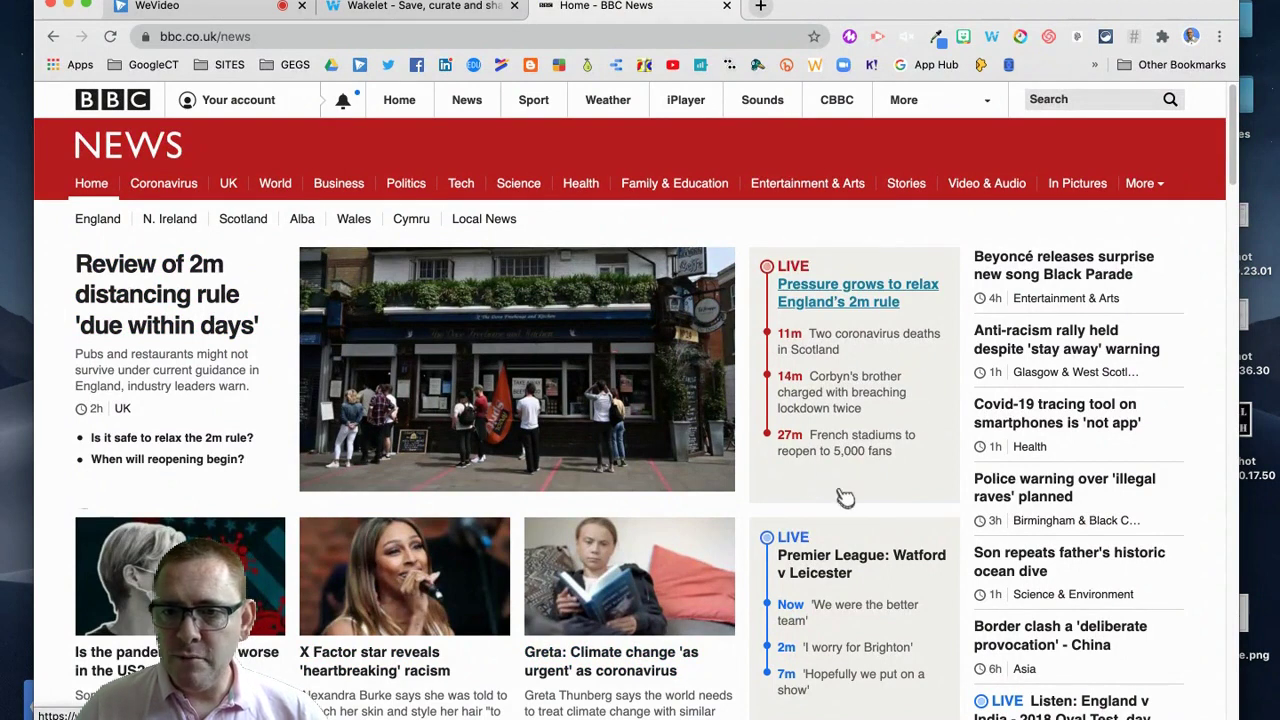
# Step: Dismiss the notice about stories from England and look over the BBC News front page stories
pyautogui.scroll(-5, 590, 543)
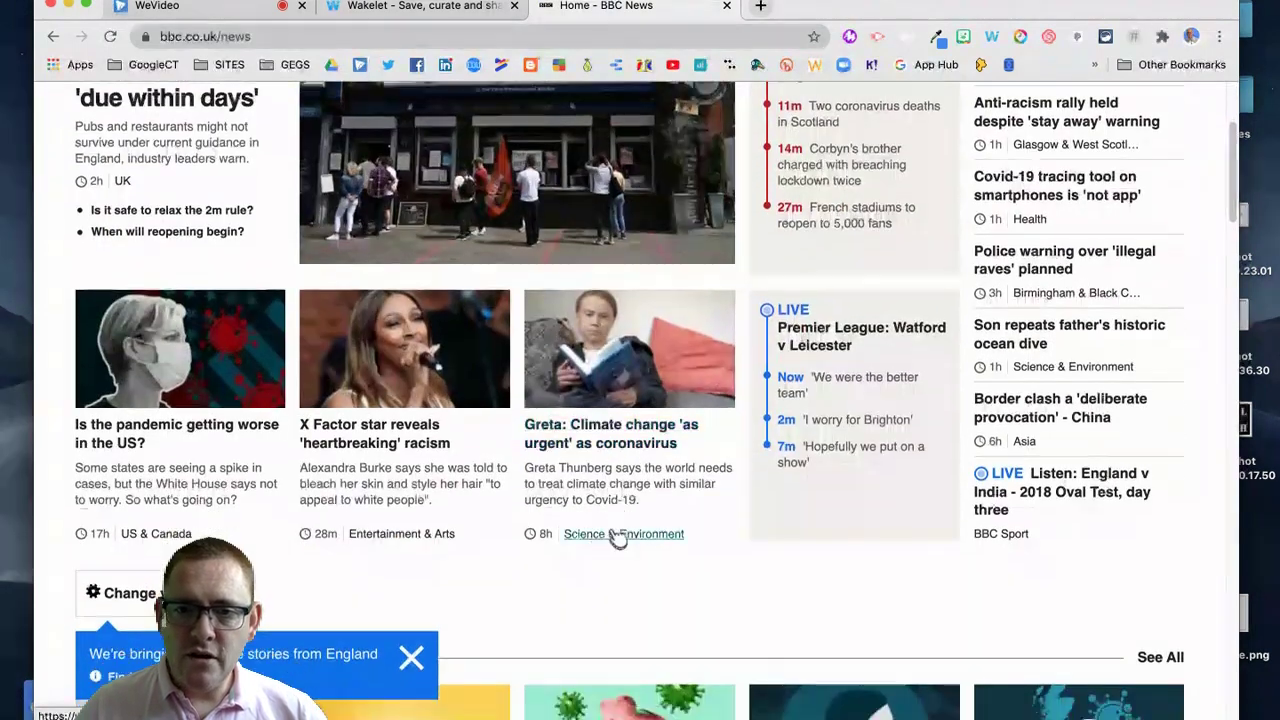
pyautogui.click(411, 653)
pyautogui.scroll(-2, 543, 526)
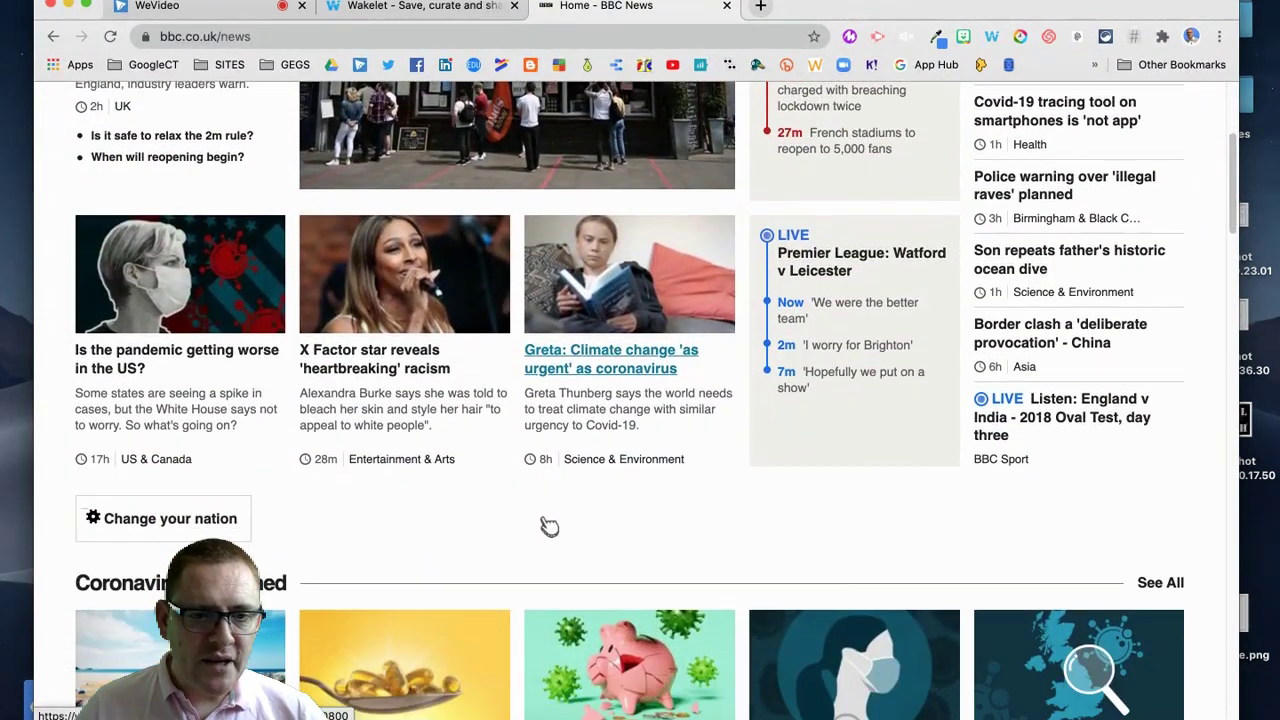
pyautogui.scroll(5, 483, 372)
# Step: Open the World section of BBC News and look through its stories down to Features & Analysis and Watch/Listen
pyautogui.click(274, 183)
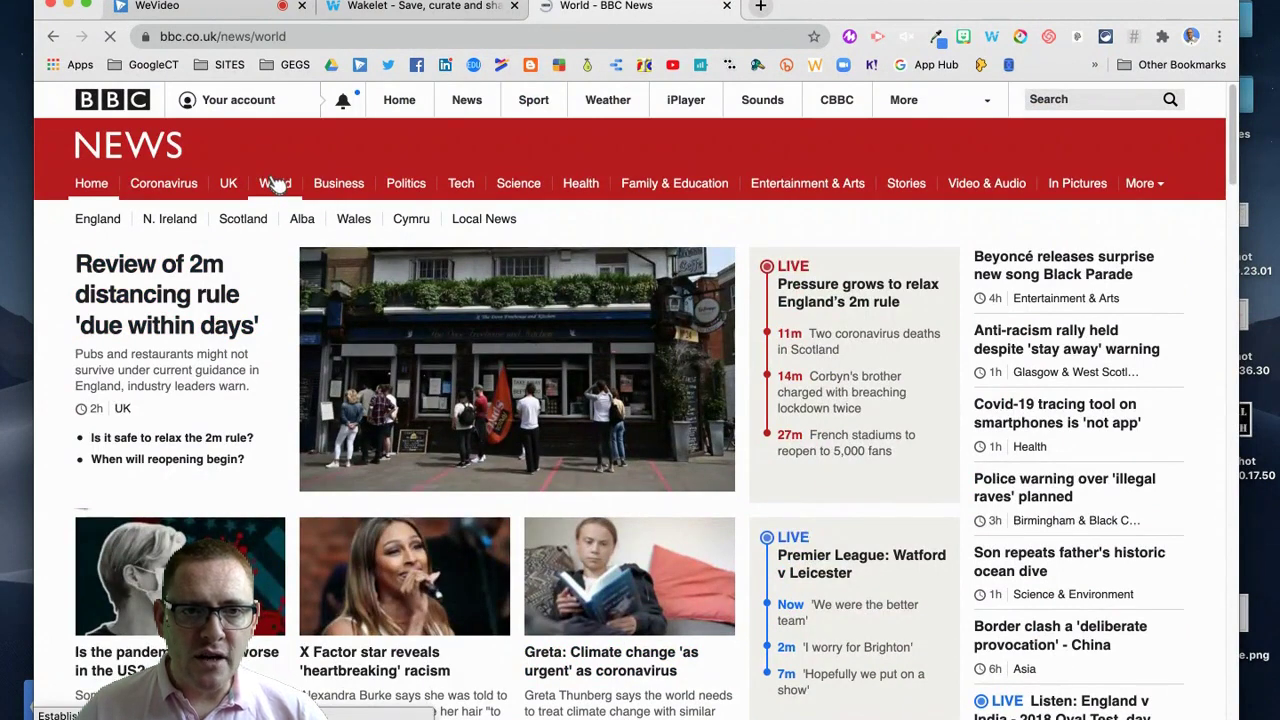
pyautogui.scroll(-2, 690, 445)
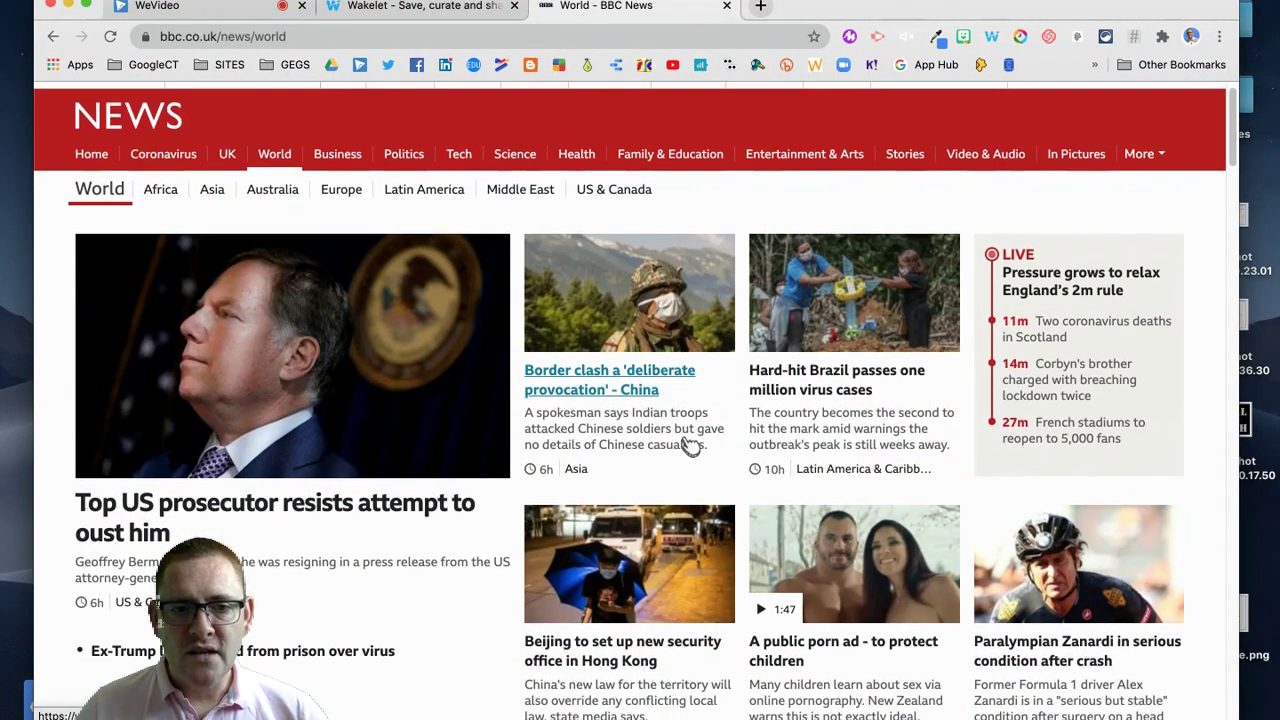
pyautogui.scroll(-6, 690, 445)
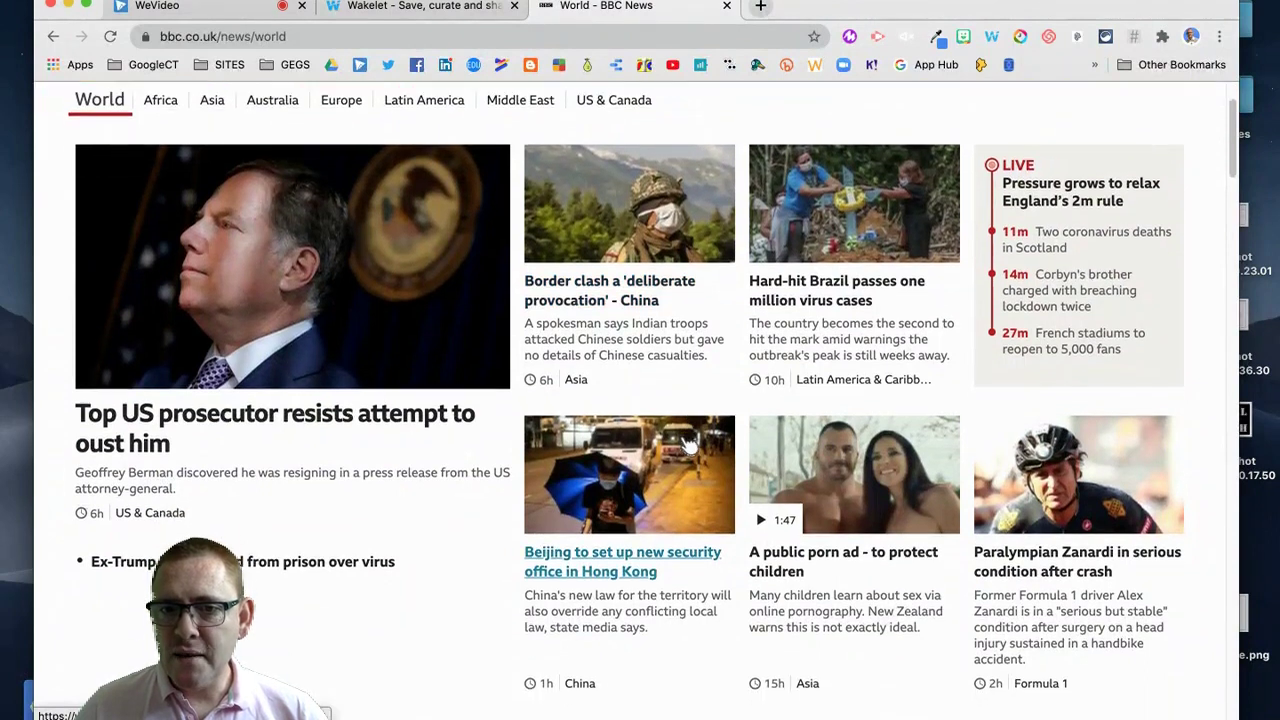
pyautogui.scroll(-3, 688, 444)
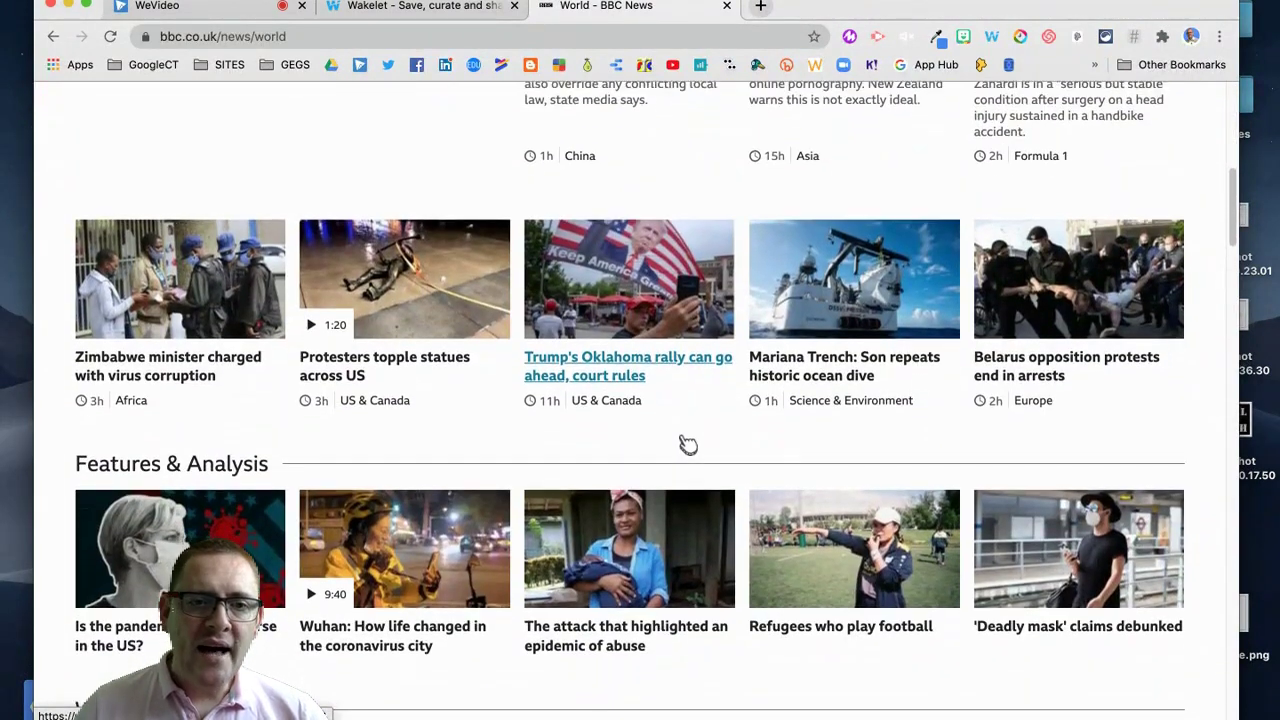
pyautogui.scroll(-2, 688, 444)
pyautogui.scroll(-3, 688, 444)
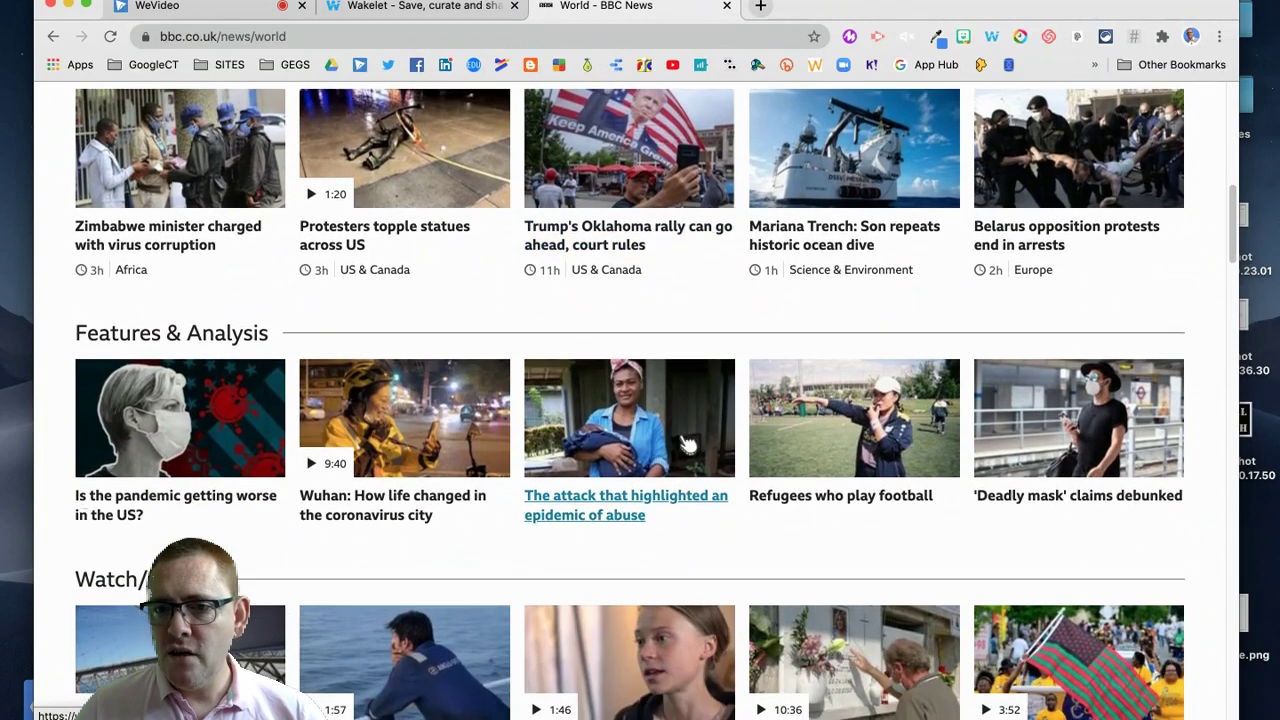
pyautogui.scroll(-2, 688, 444)
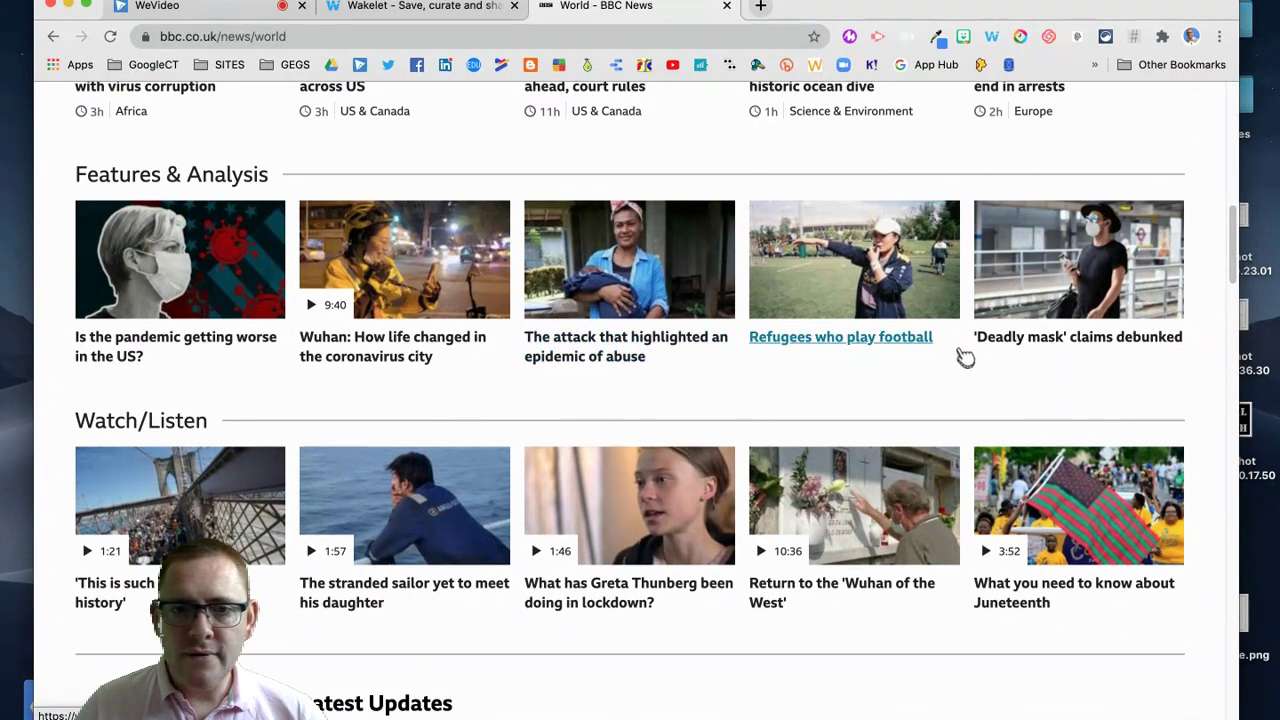
# Step: Open the "Refugees who play football" story and skim through the article
pyautogui.click(819, 340)
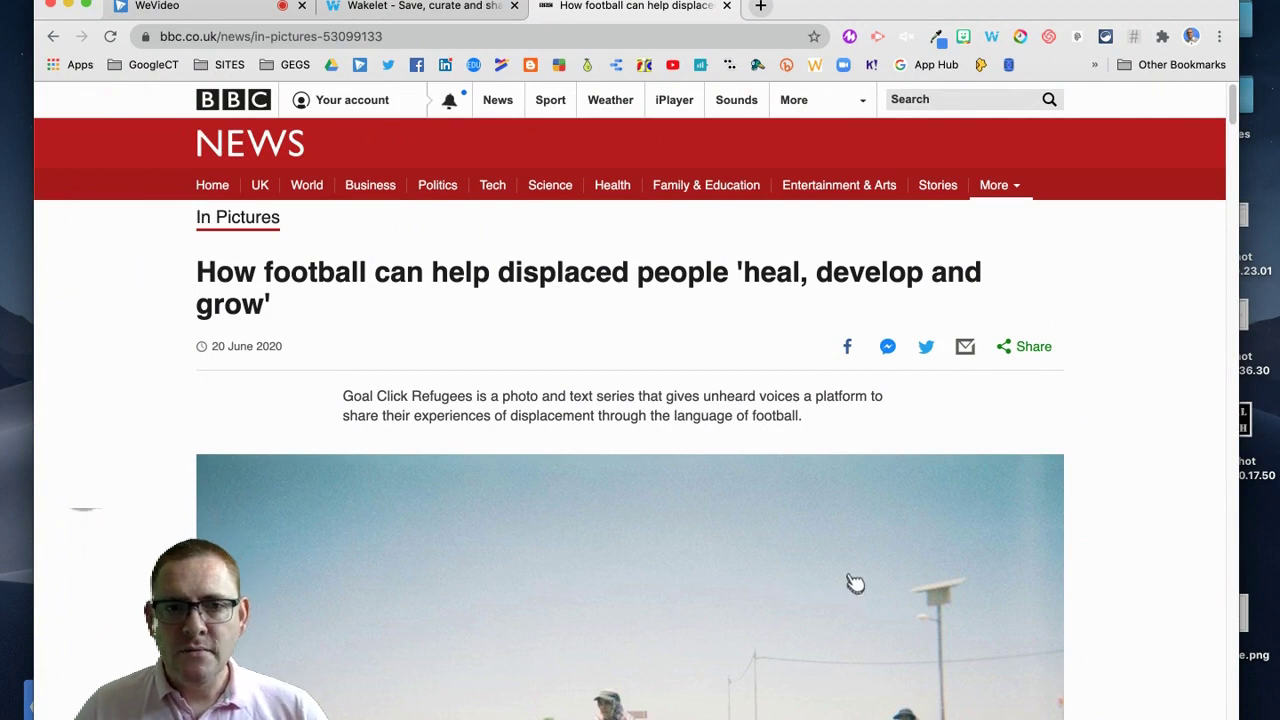
pyautogui.scroll(-15, 851, 580)
pyautogui.scroll(15, 851, 578)
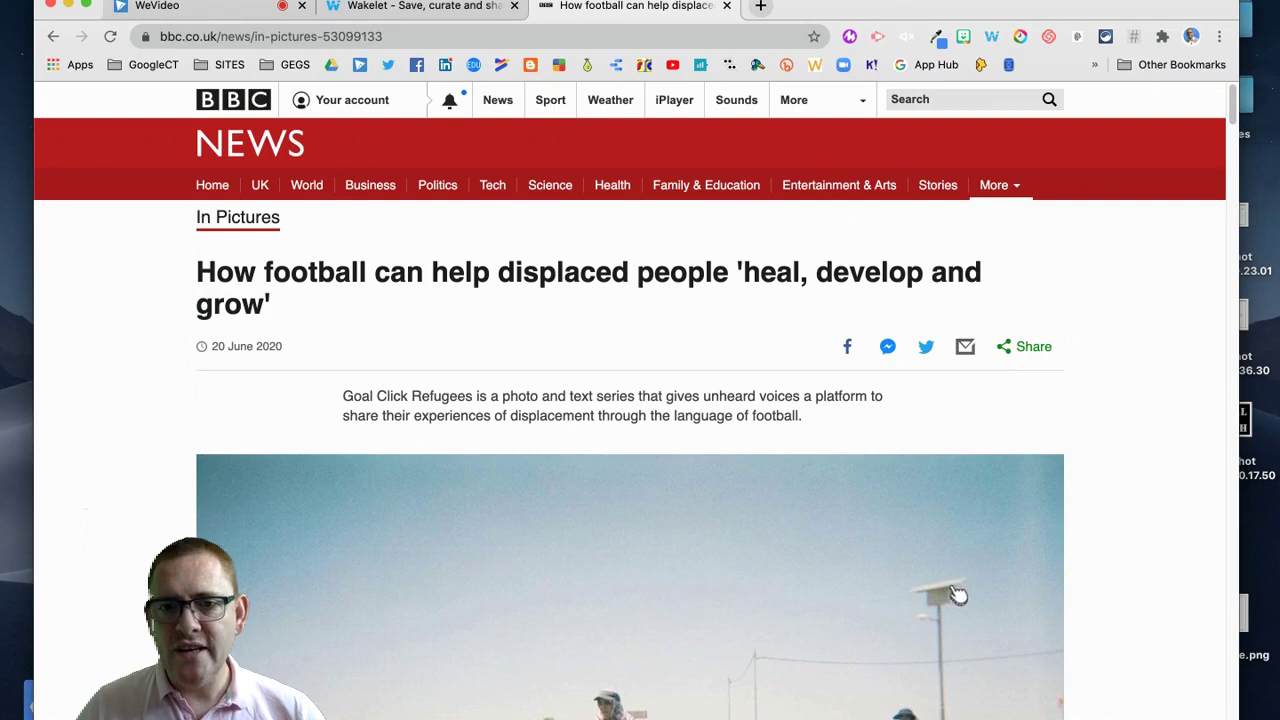
# Step: Start saving the article to Wakelet, extending its title with ": BBC News Article" and adding "Send to PE department" to its description
pyautogui.click(991, 36)
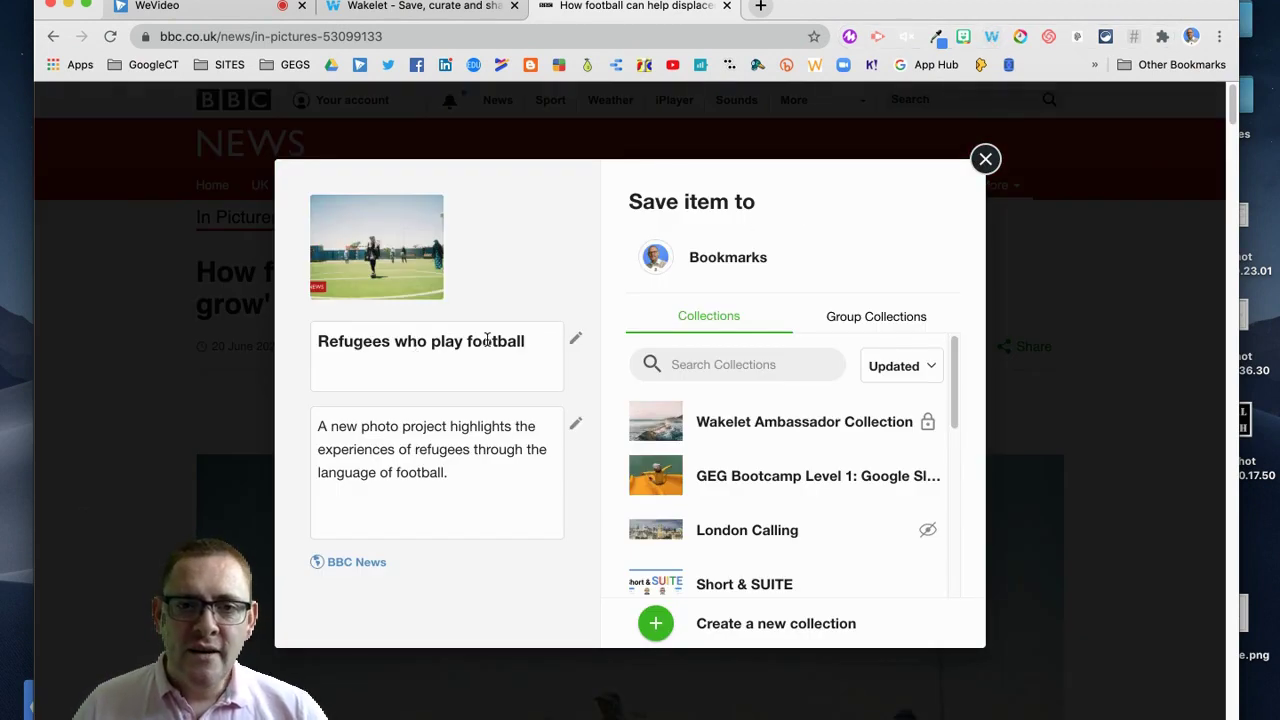
pyautogui.moveTo(757, 271)
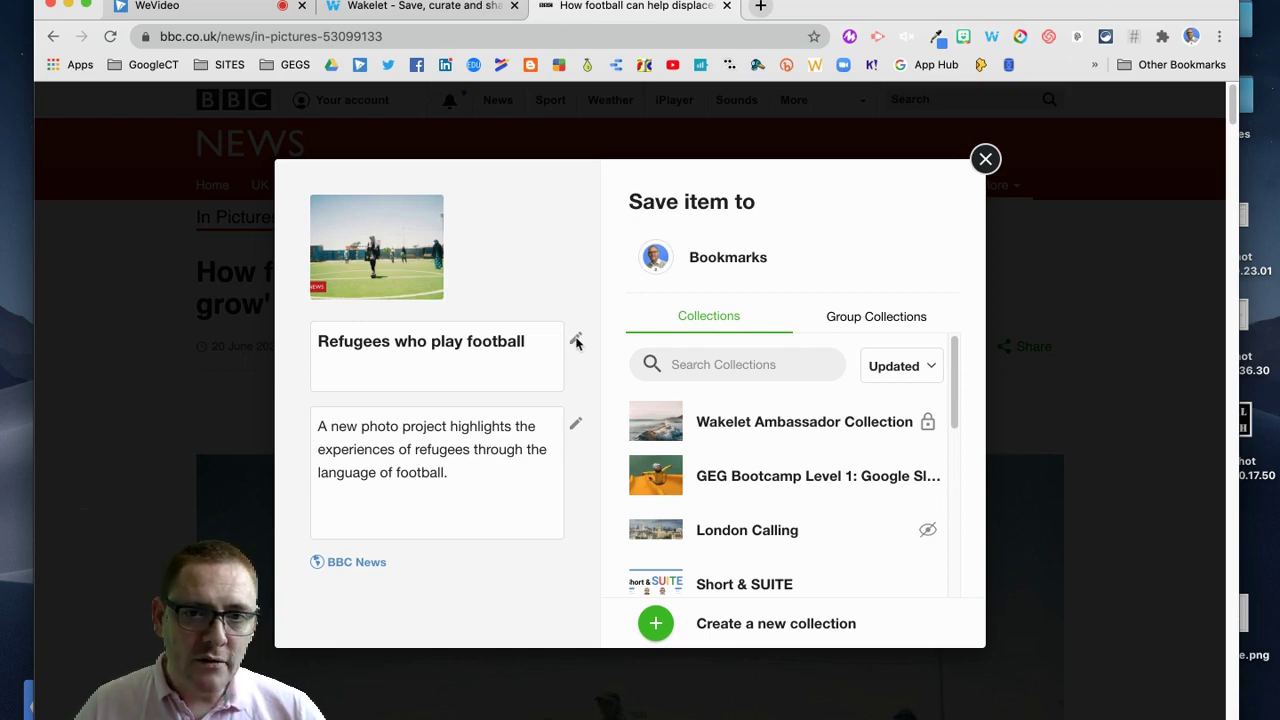
pyautogui.click(539, 341)
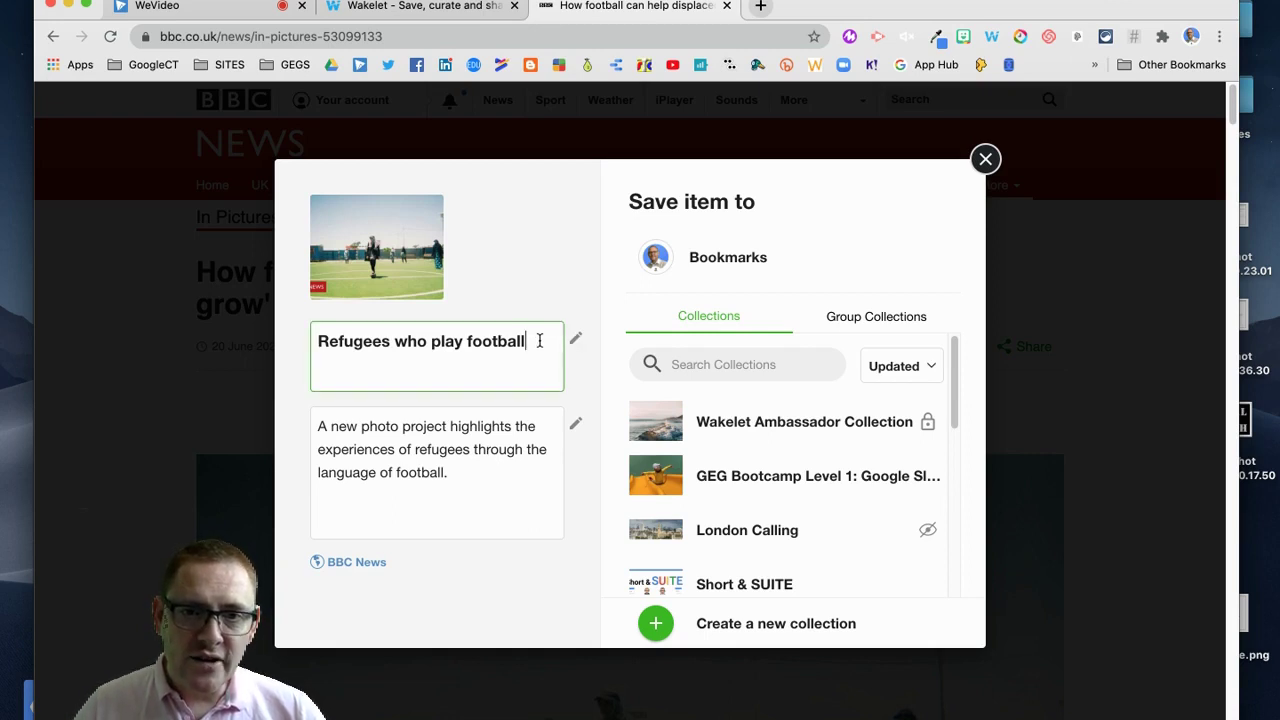
pyautogui.write(': BBC News Article')
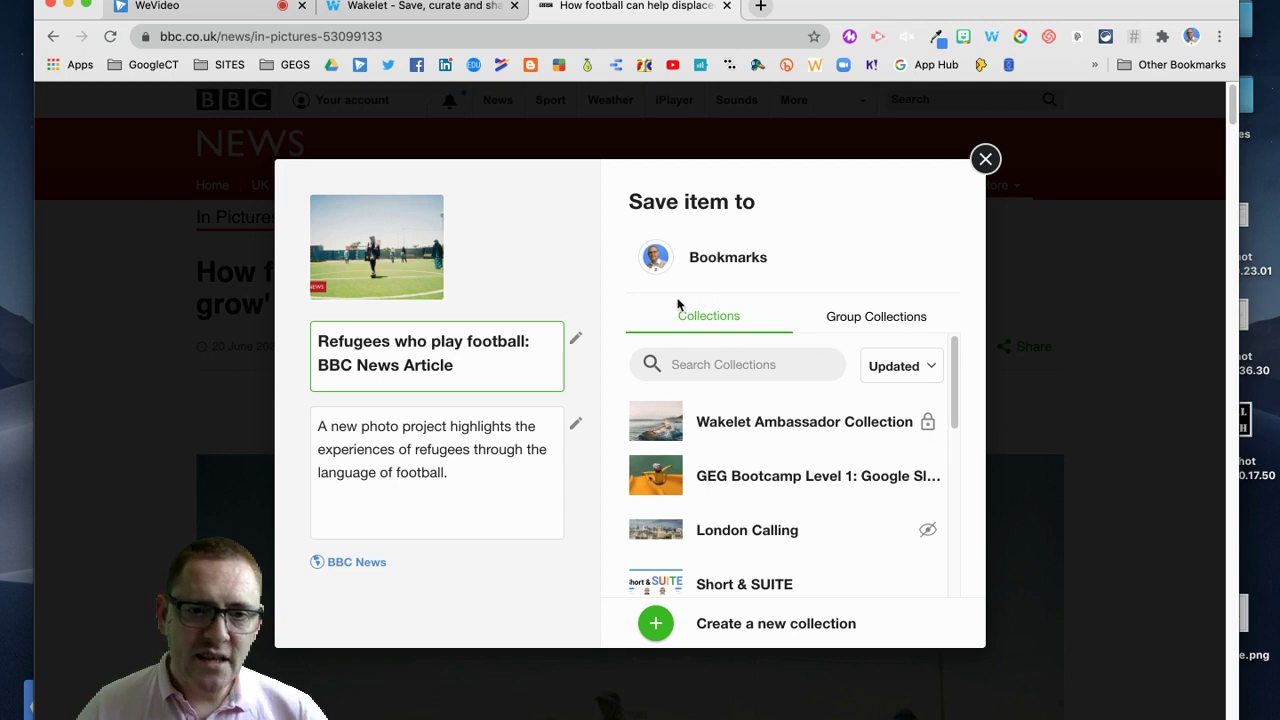
pyautogui.click(477, 474)
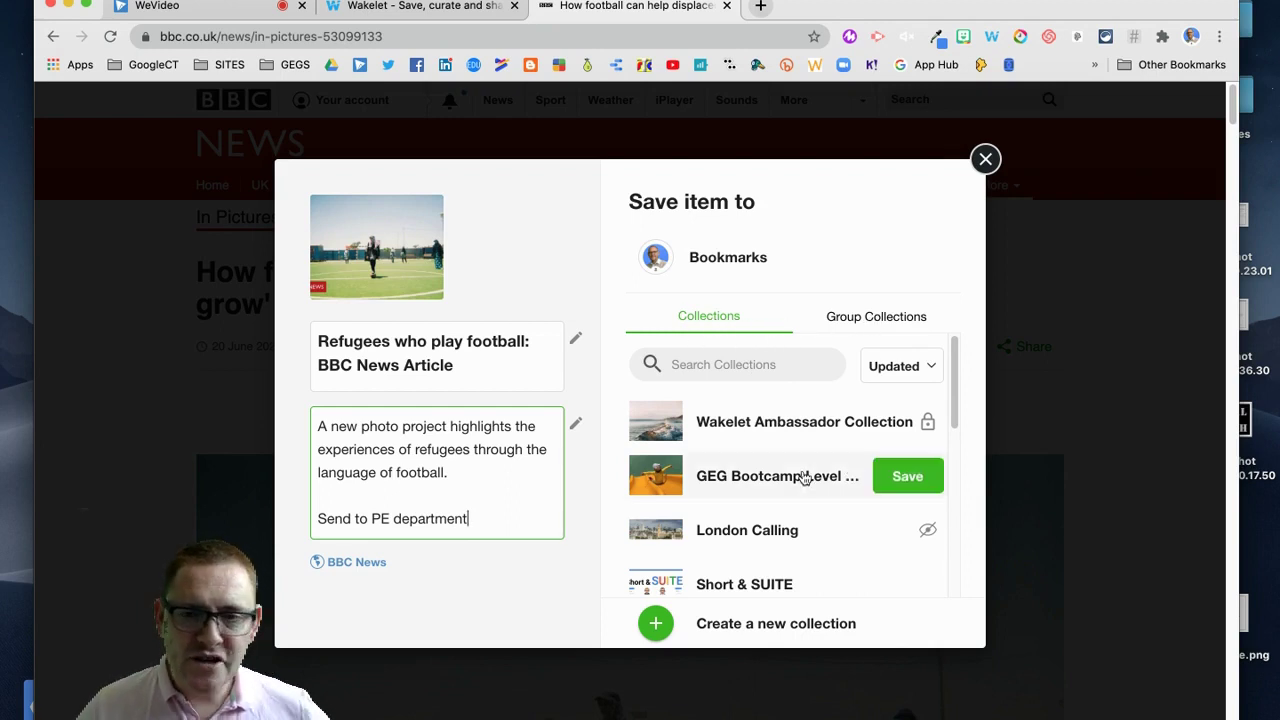
# Step: Save the article to the Read Later collection
pyautogui.moveTo(777, 433)
pyautogui.scroll(-3, 775, 440)
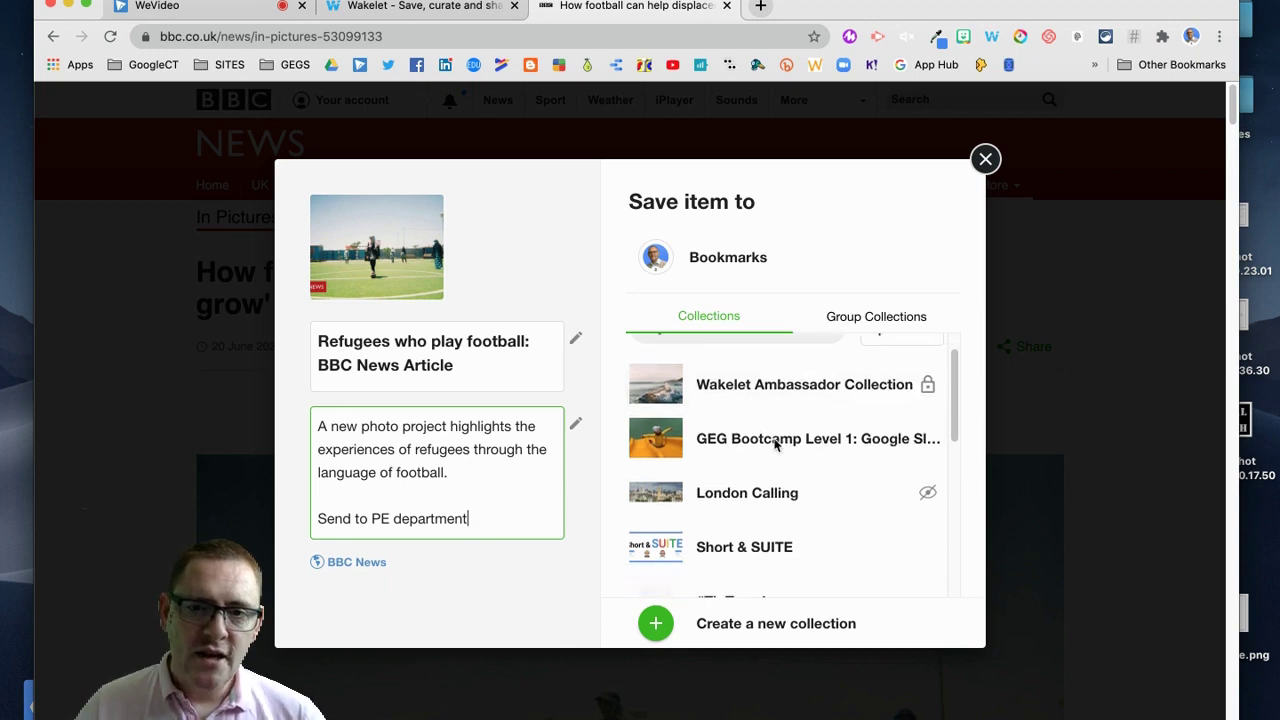
pyautogui.scroll(-5, 777, 450)
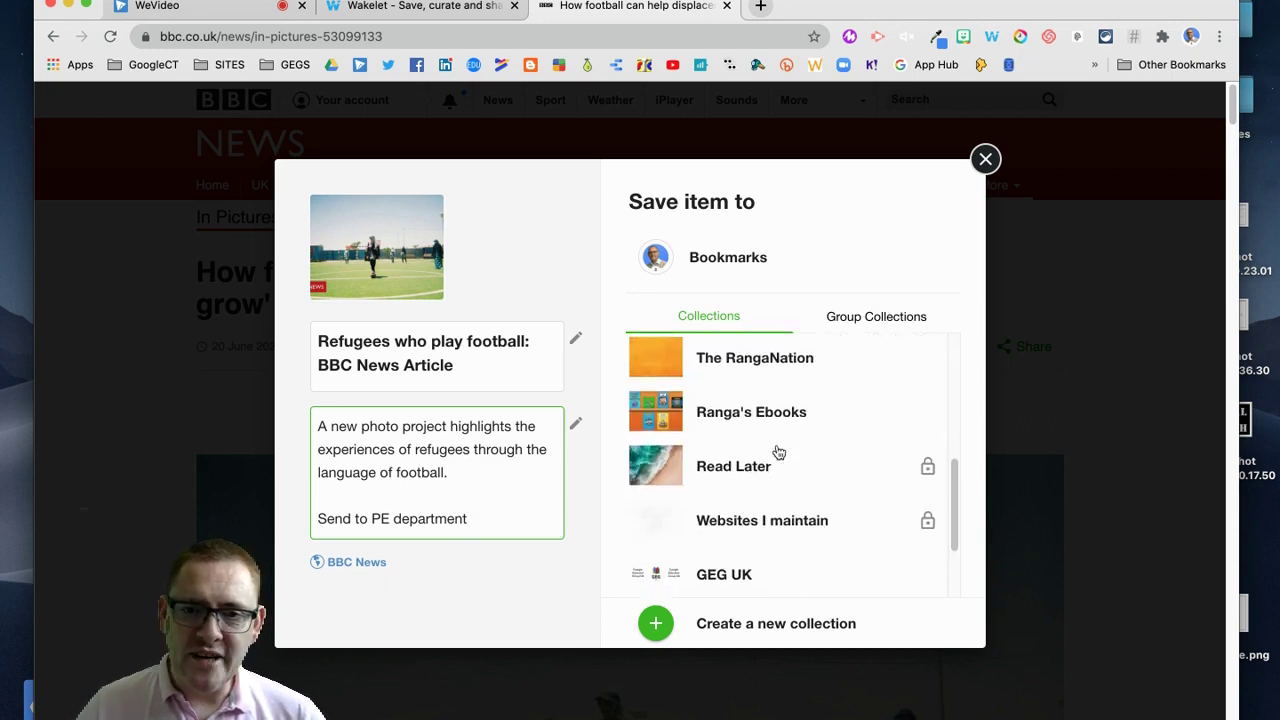
pyautogui.moveTo(769, 463)
pyautogui.click(899, 472)
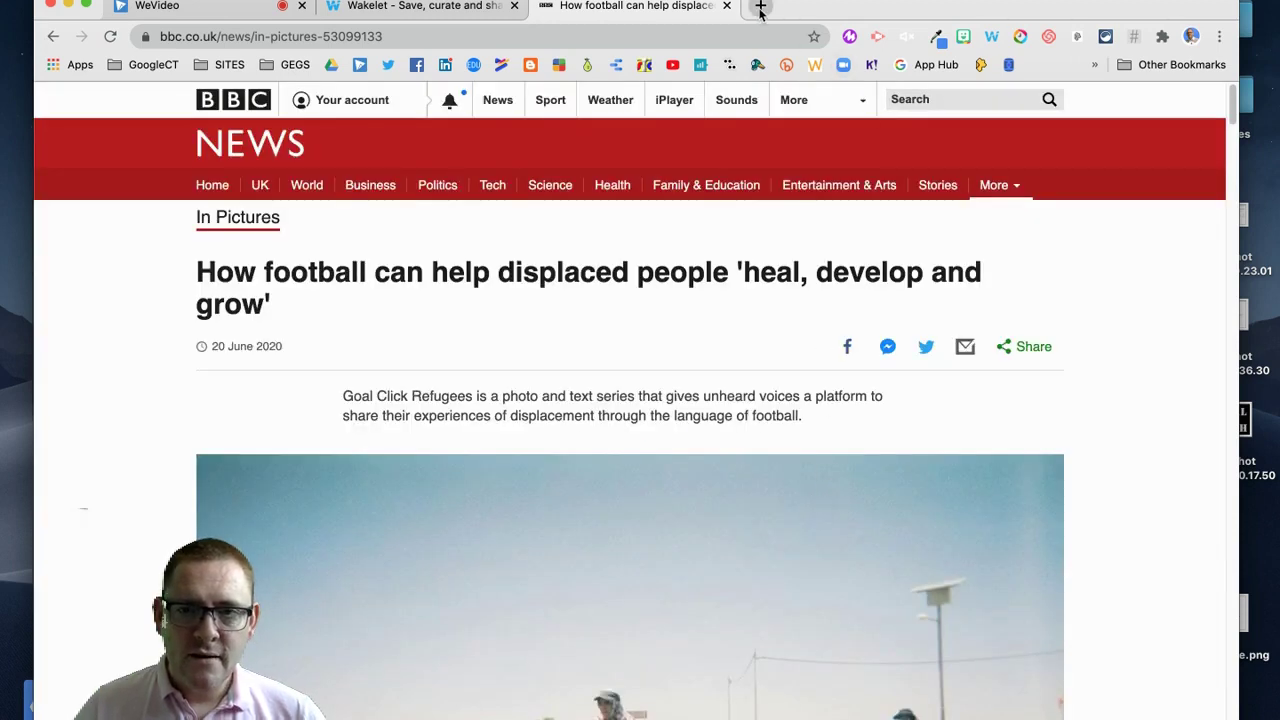
# Step: Close the article, open the Read Later collection in Wakelet and check the saved BBC News item
pyautogui.click(726, 5)
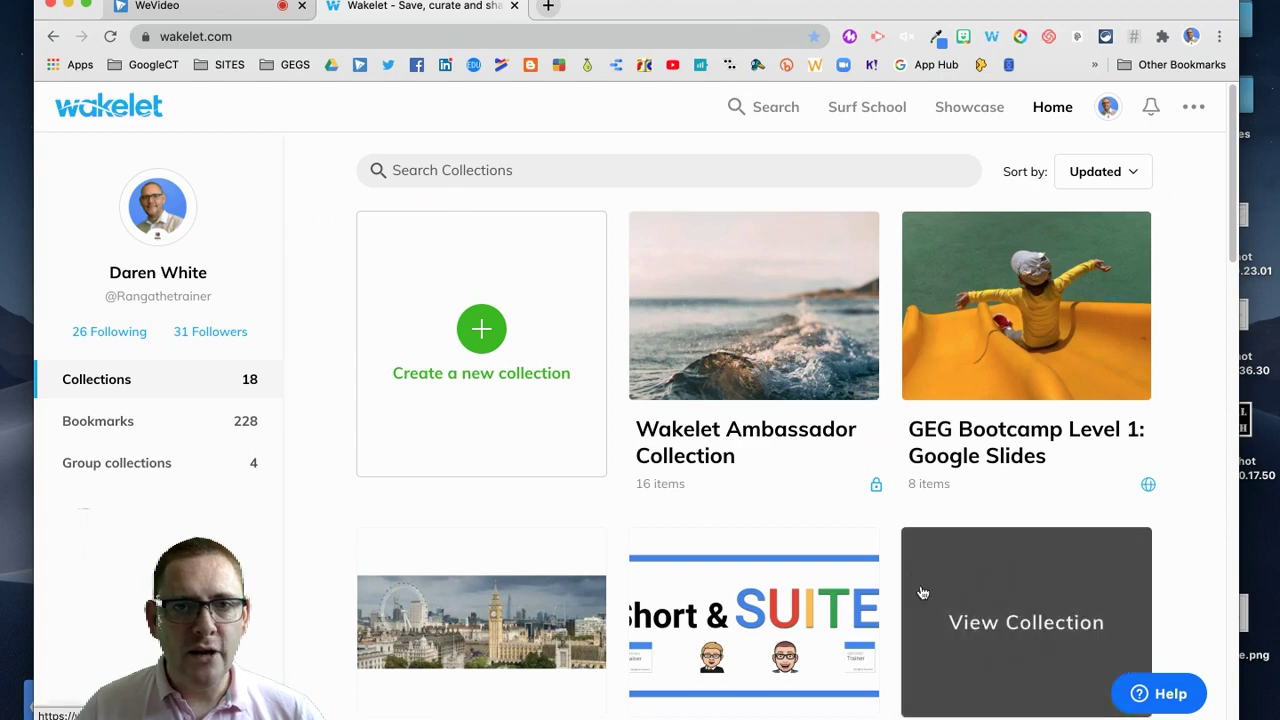
pyautogui.scroll(-1, 940, 405)
pyautogui.scroll(-5, 945, 403)
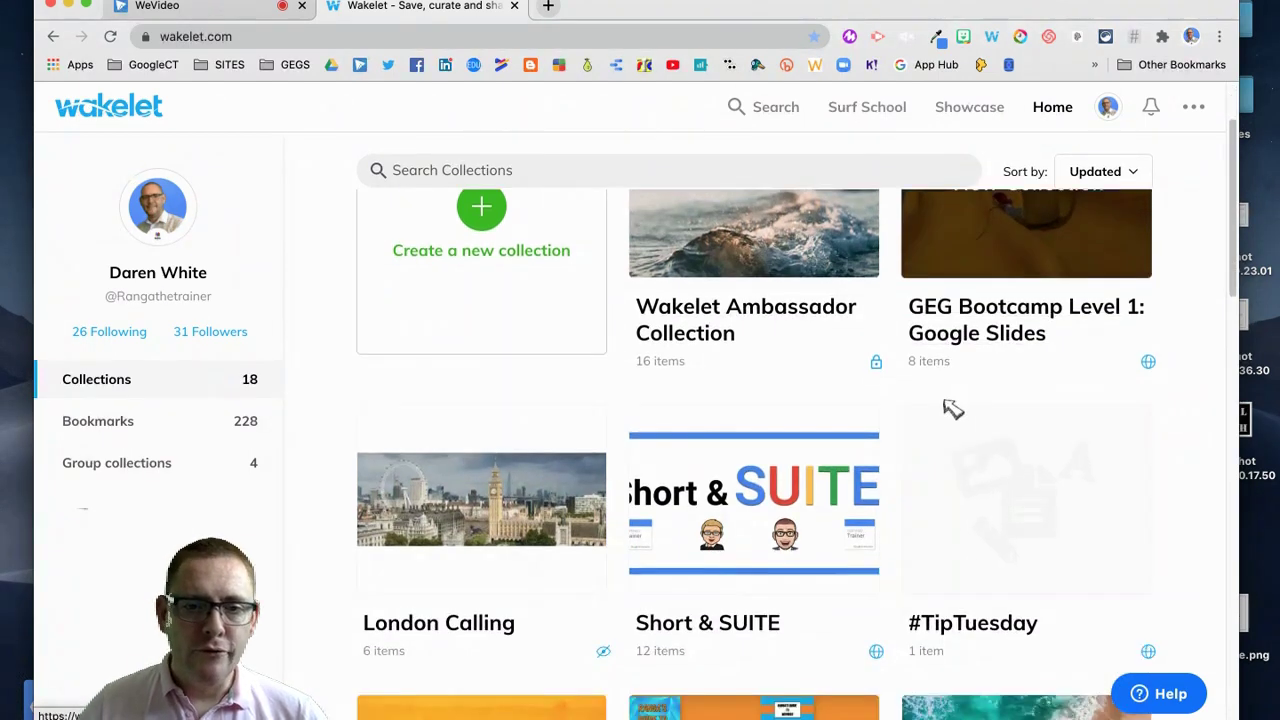
pyautogui.scroll(-3, 940, 410)
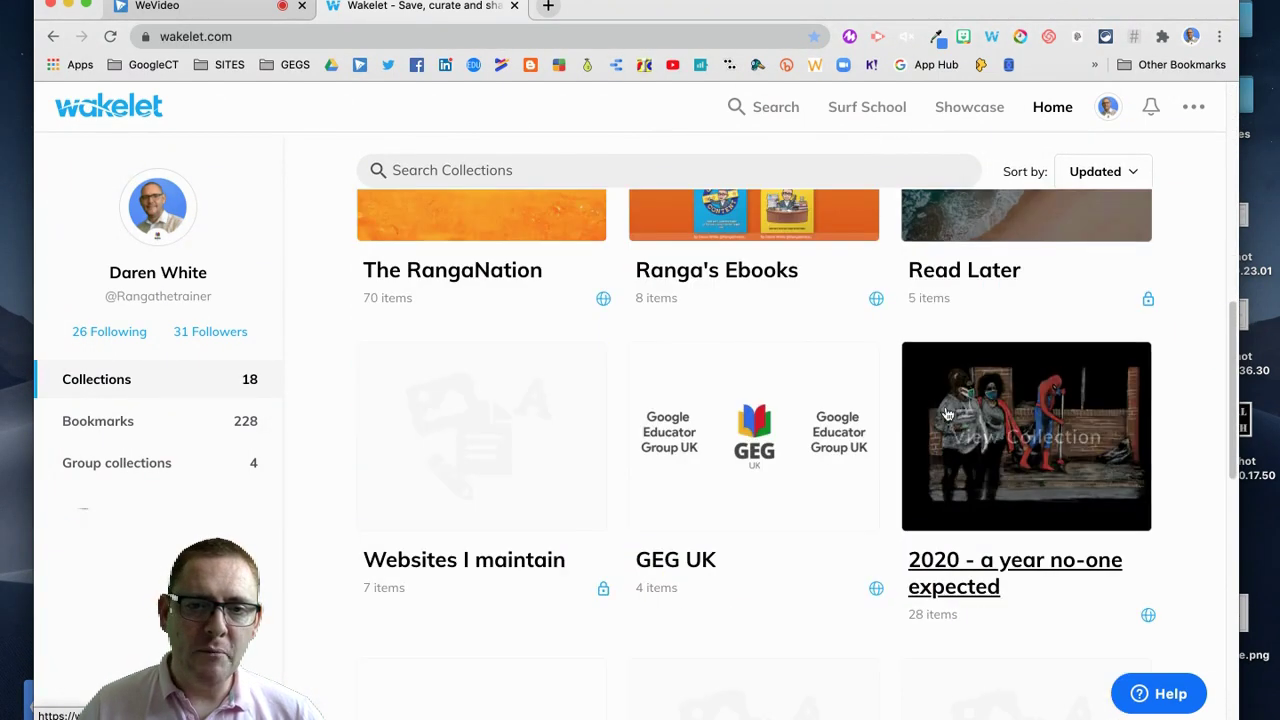
pyautogui.click(983, 358)
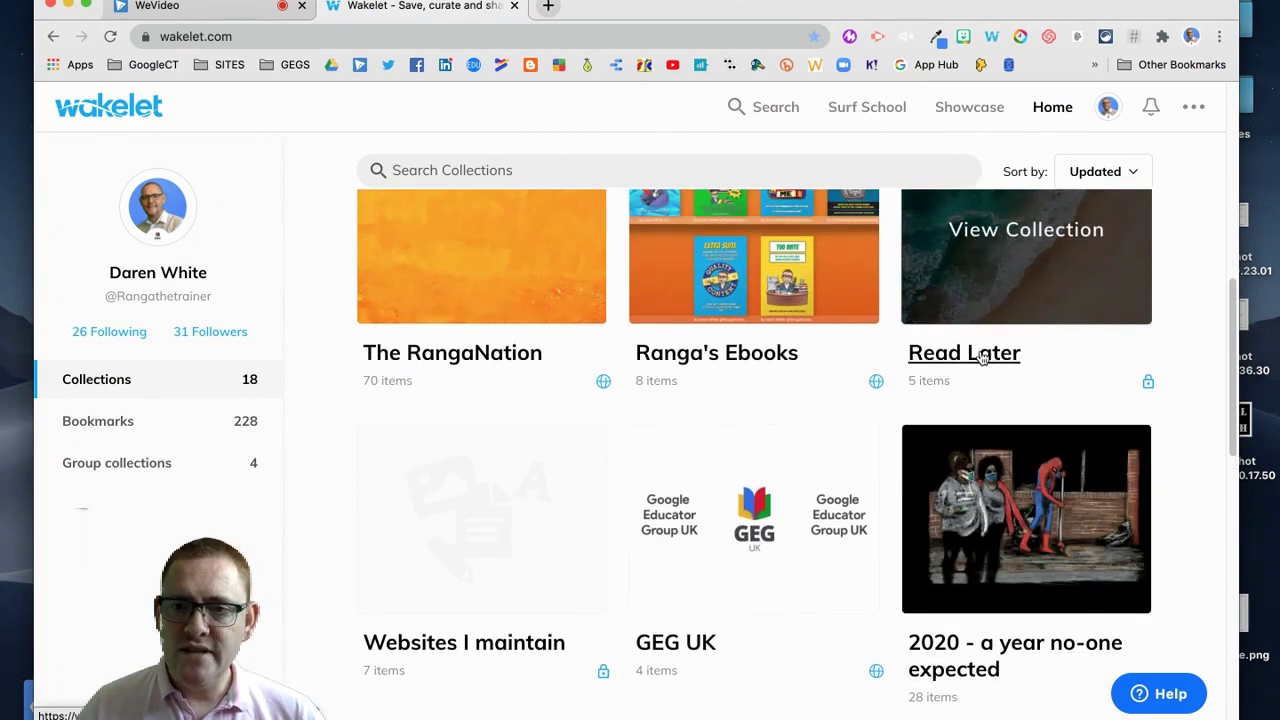
pyautogui.scroll(-5, 680, 483)
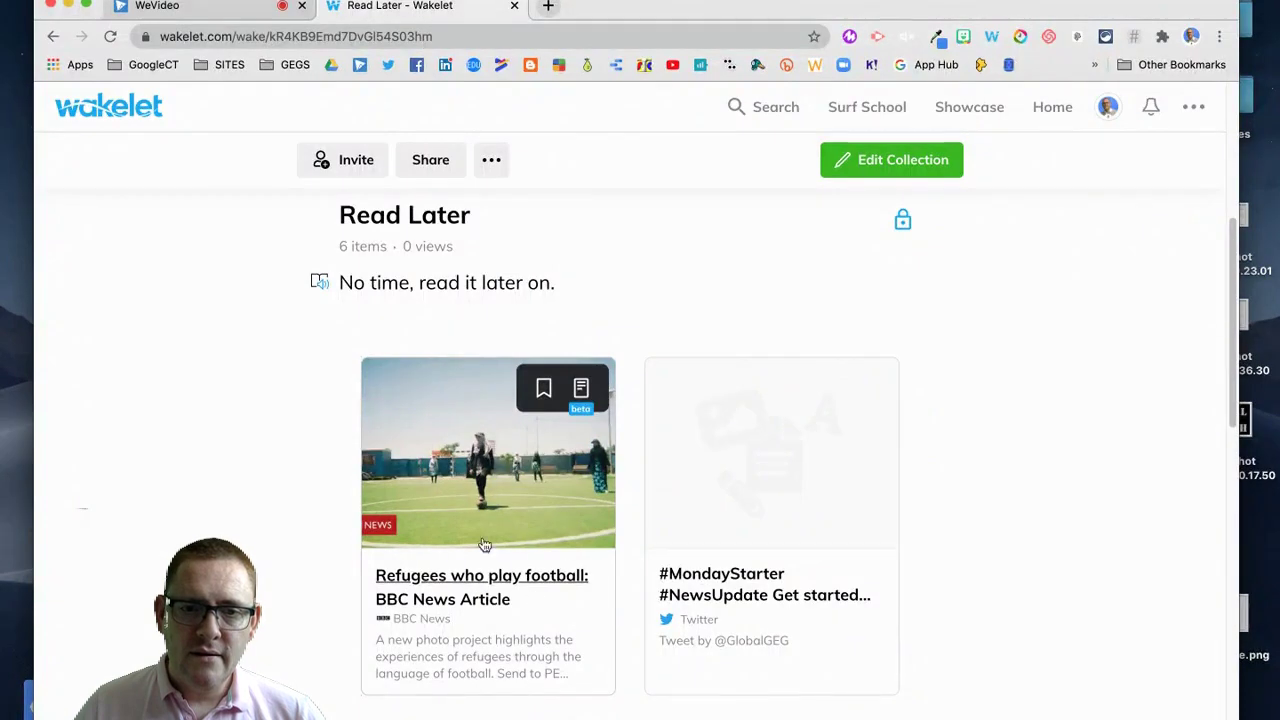
pyautogui.scroll(5, 509, 529)
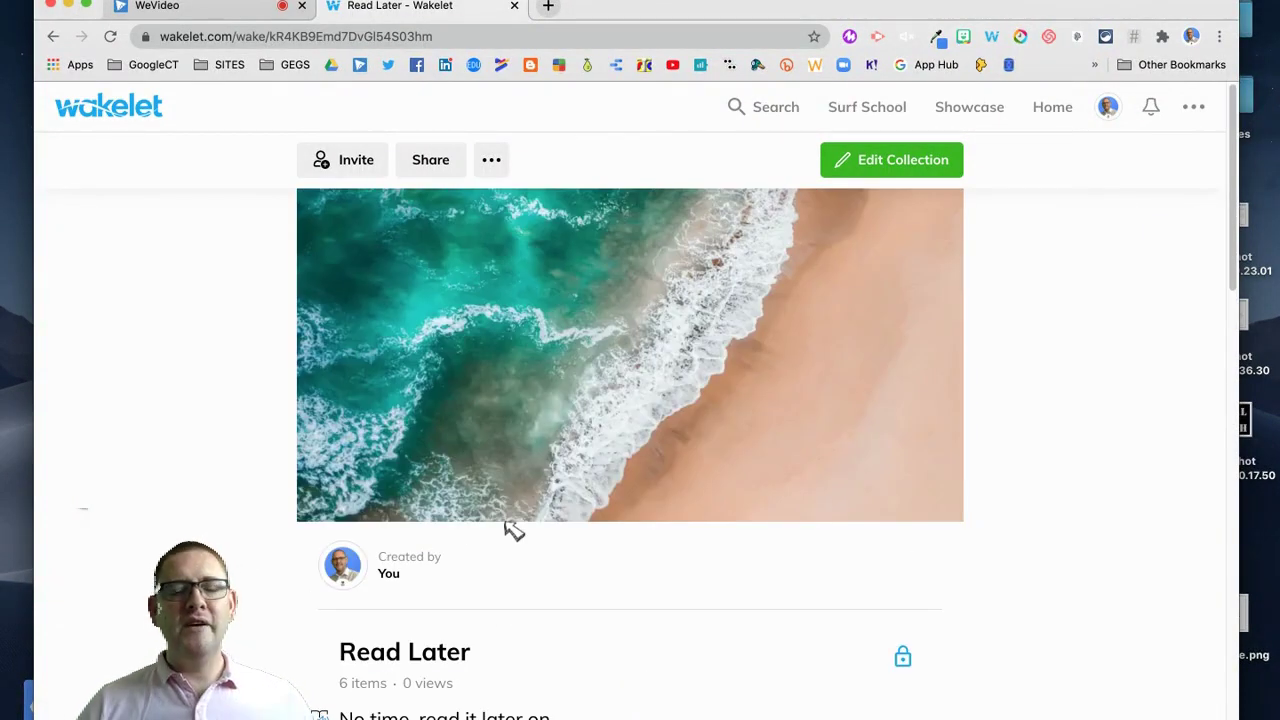
# Step: Return to the Wakelet home page and review the visibility options of the London Calling collection, keeping it Unlisted
pyautogui.click(1052, 106)
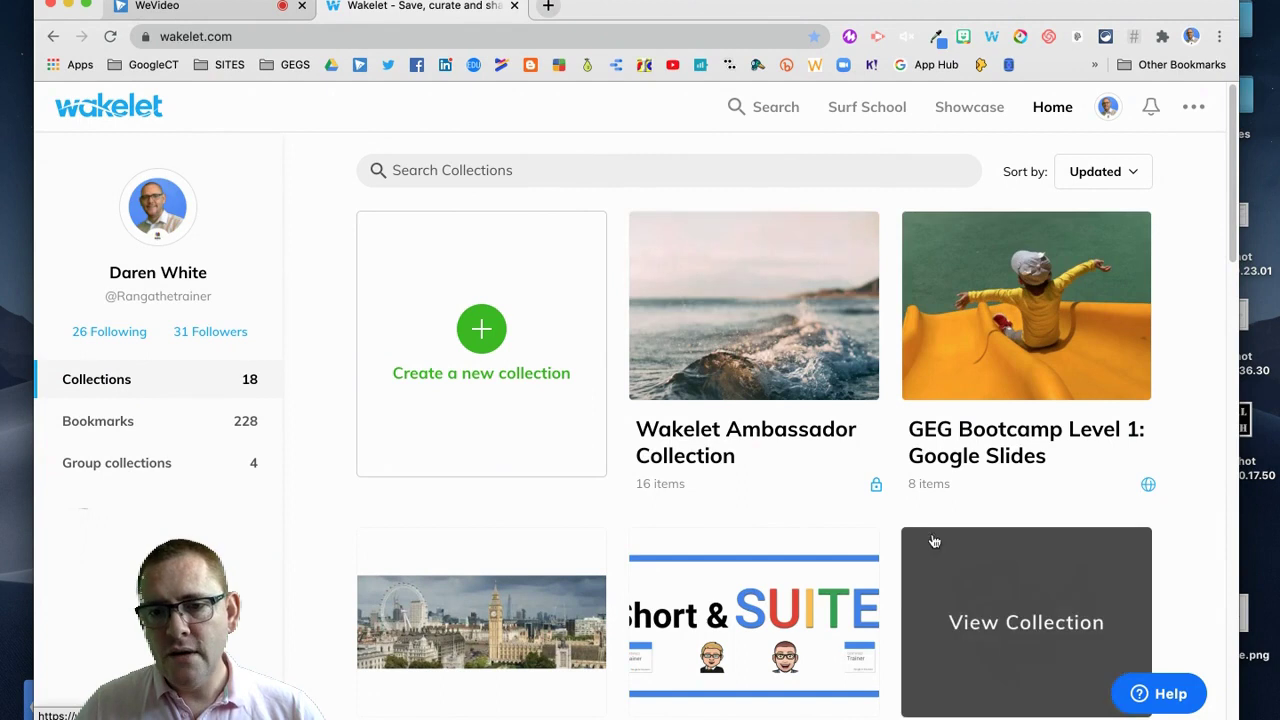
pyautogui.scroll(-2, 846, 480)
pyautogui.scroll(-1, 942, 541)
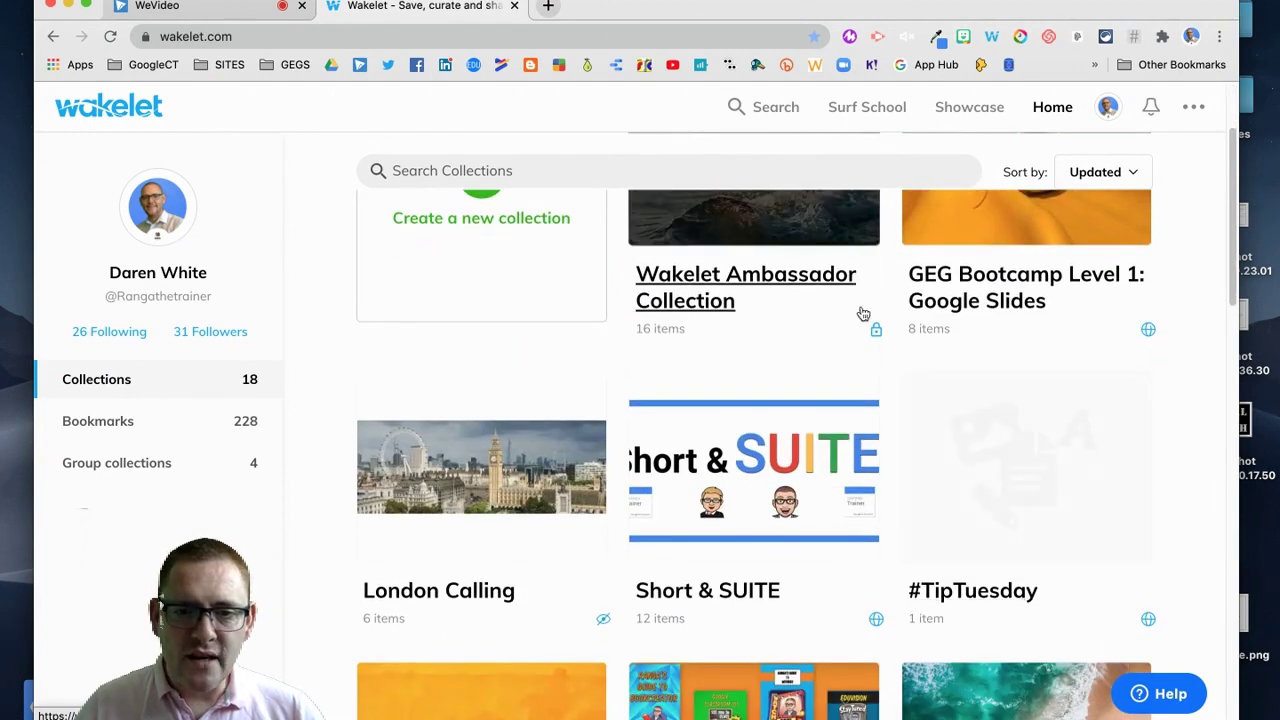
pyautogui.click(604, 624)
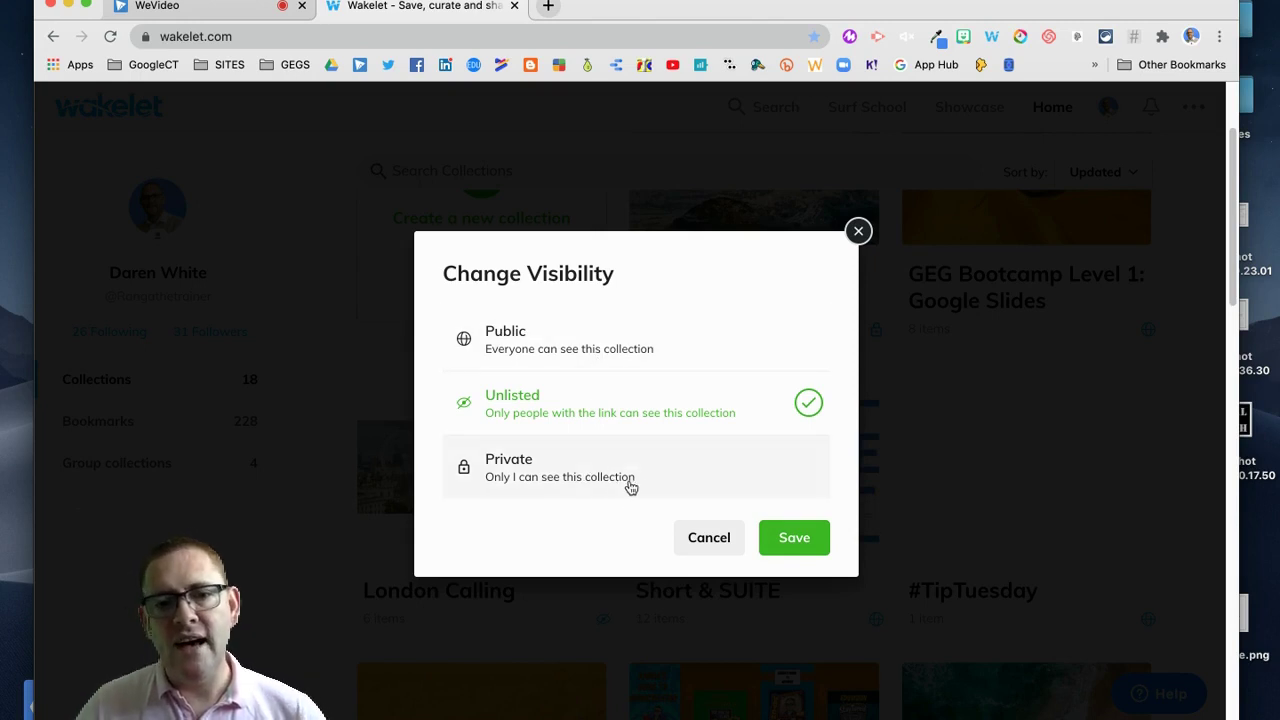
pyautogui.click(794, 540)
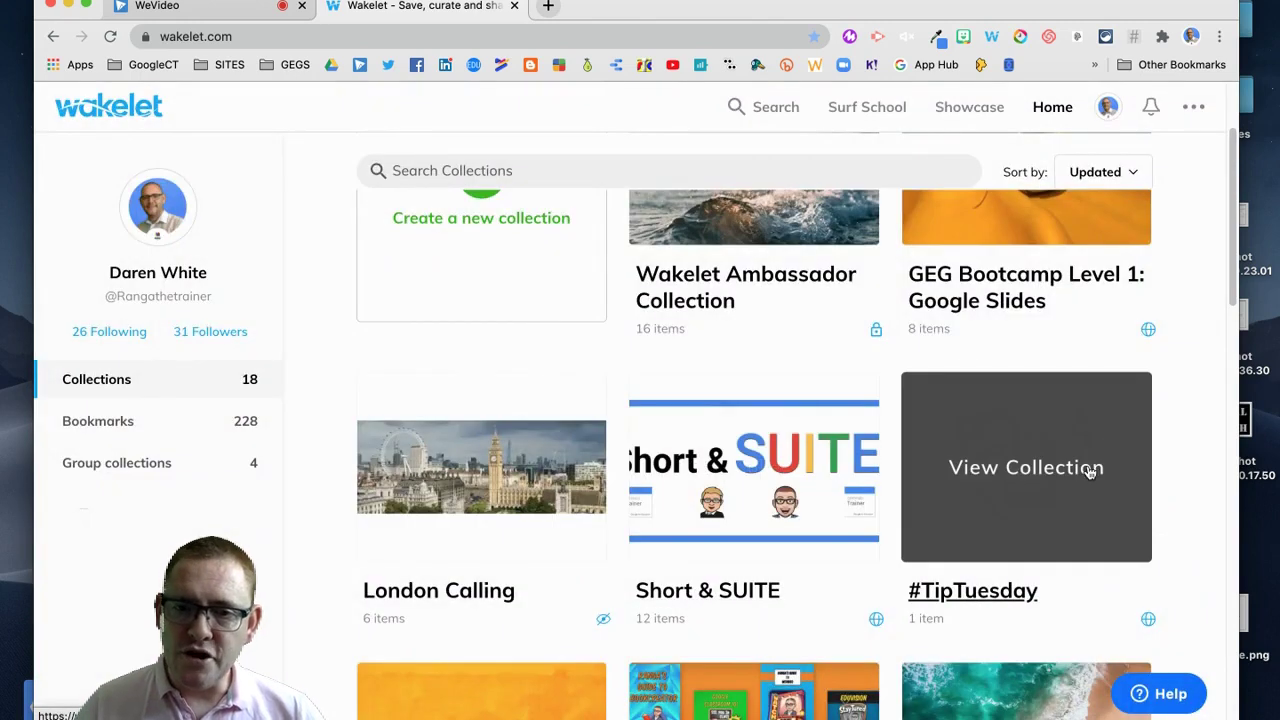
pyautogui.scroll(-1, 1091, 469)
pyautogui.scroll(3, 1085, 474)
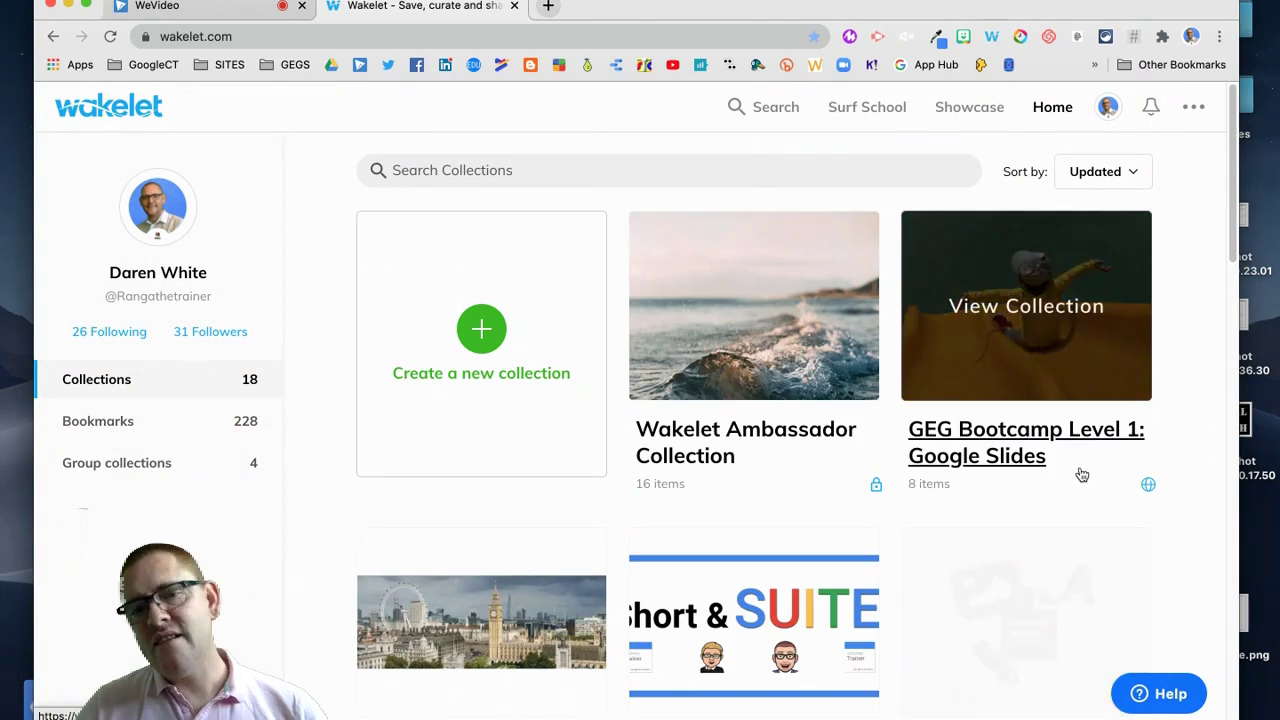
# Step: Create a new collection and give it the half-open laptop cover photo from an Unsplash library search for "Tech"
pyautogui.click(482, 333)
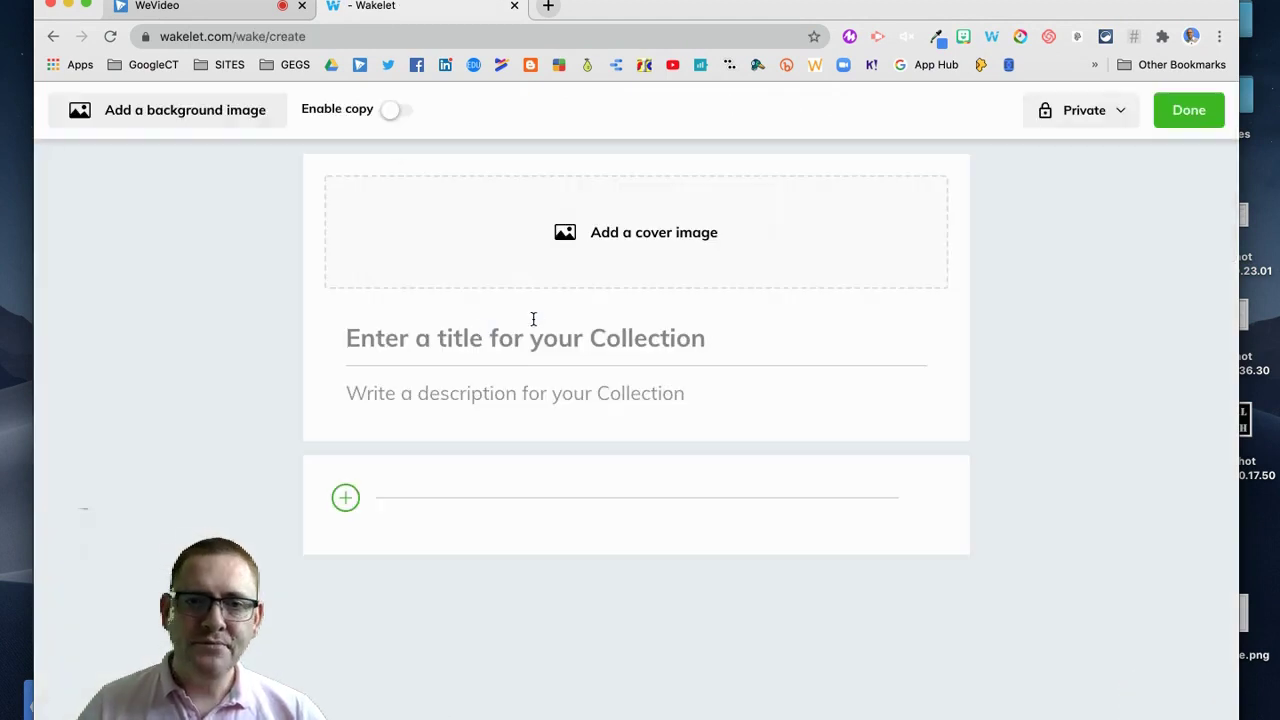
pyautogui.click(657, 246)
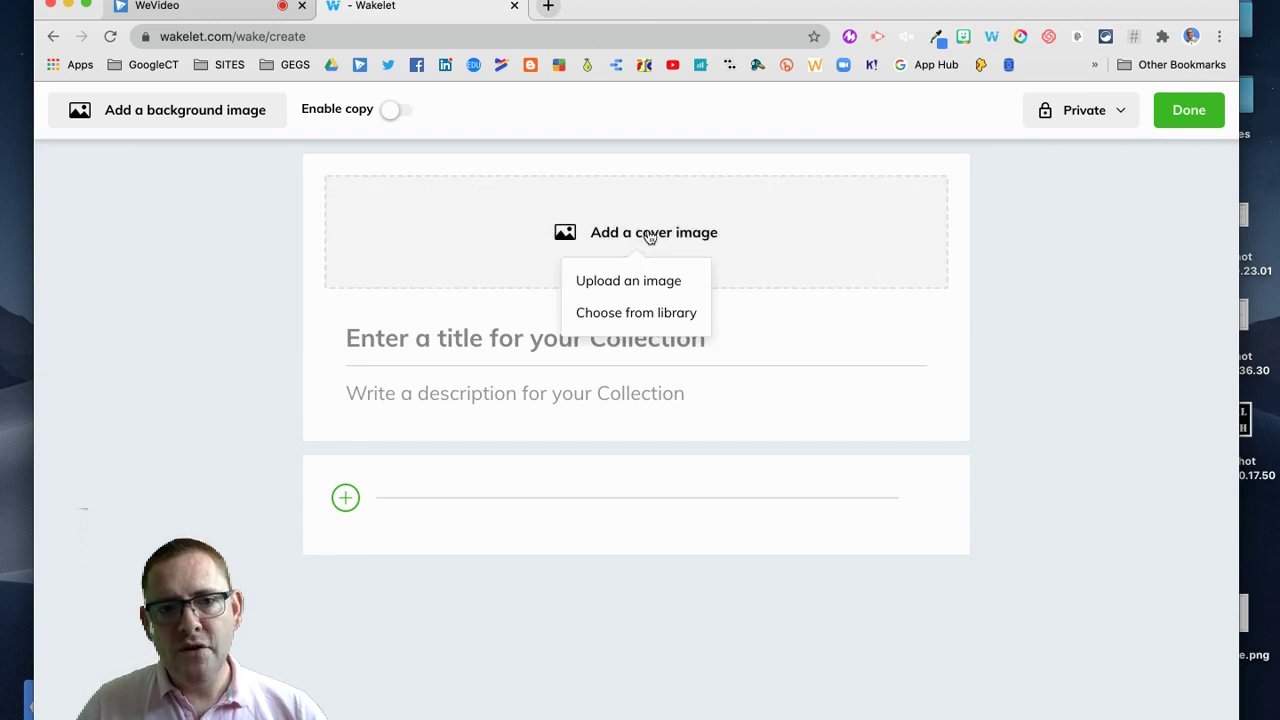
pyautogui.click(621, 316)
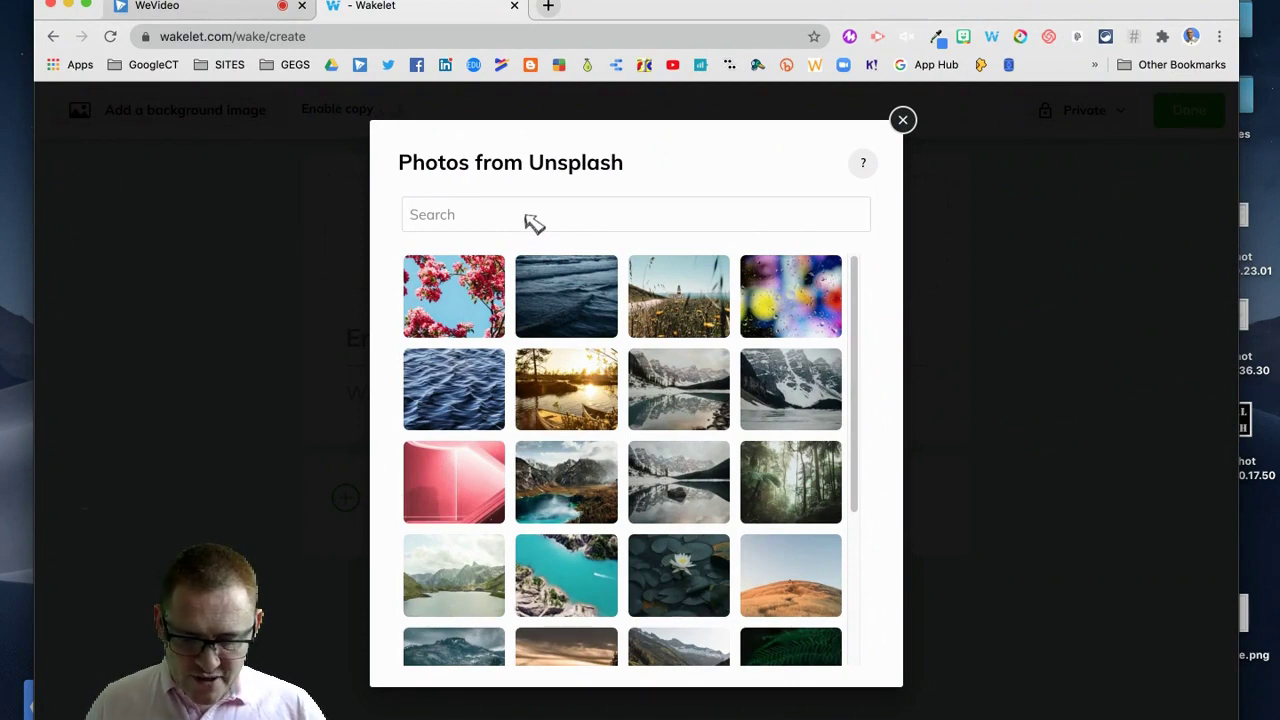
pyautogui.write('Tech')
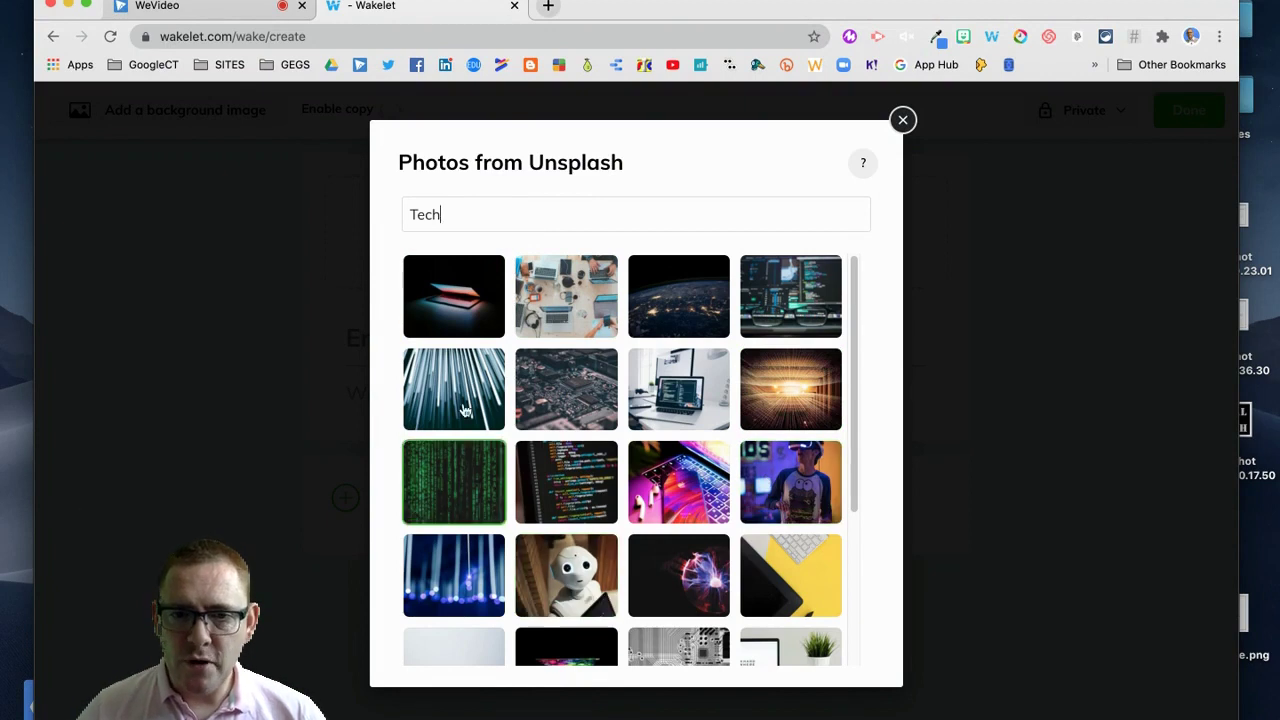
pyautogui.click(456, 288)
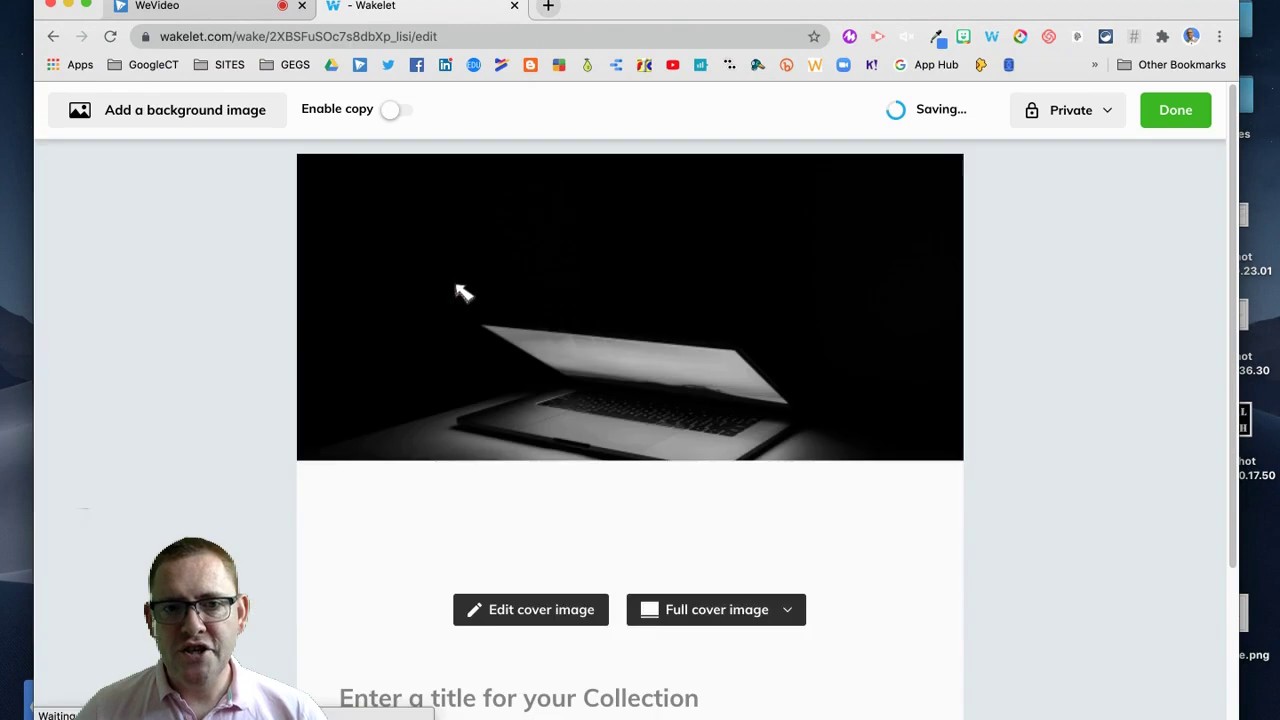
# Step: Set the collection's cover layout to Half cover image and review the other cover display options
pyautogui.click(766, 608)
pyautogui.click(704, 520)
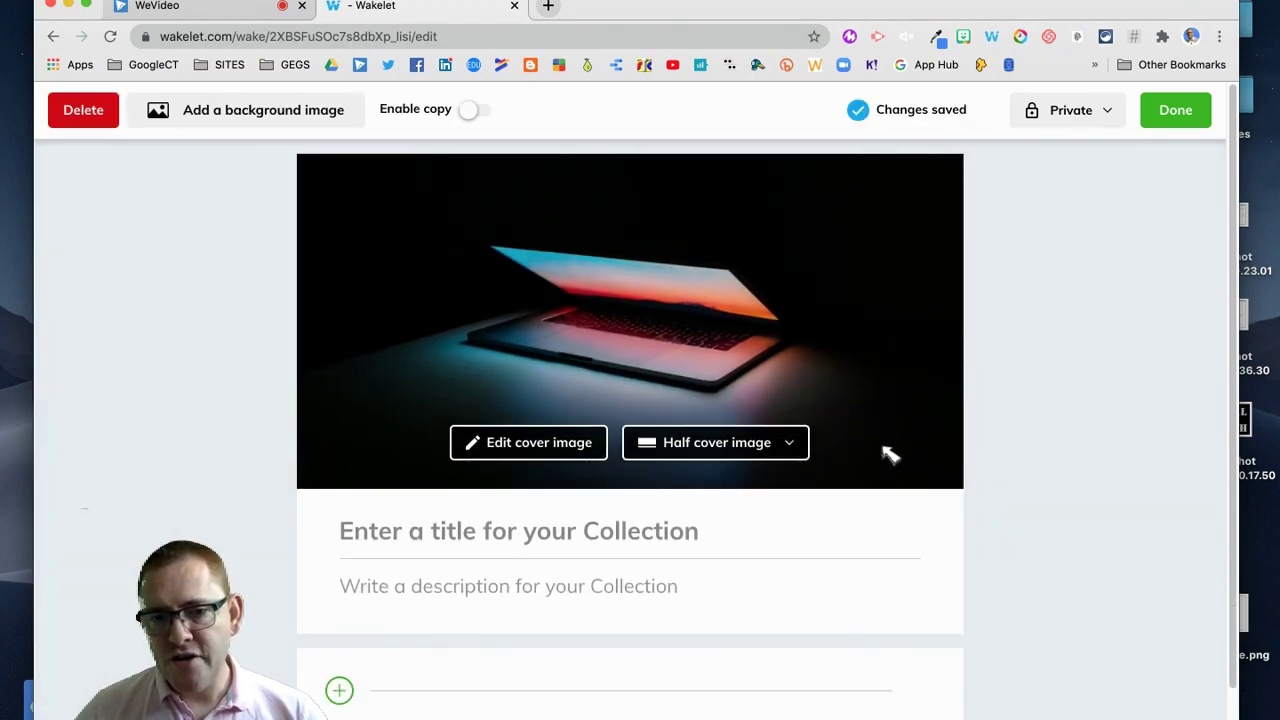
pyautogui.click(789, 446)
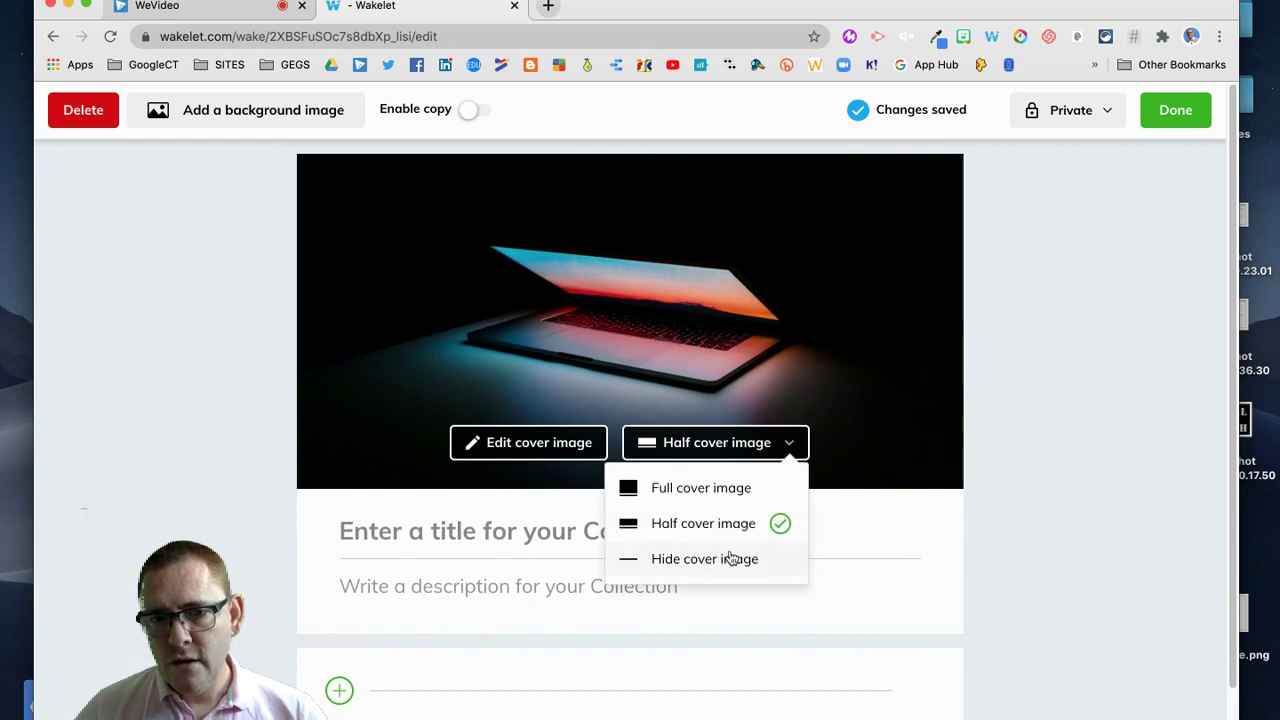
pyautogui.click(980, 417)
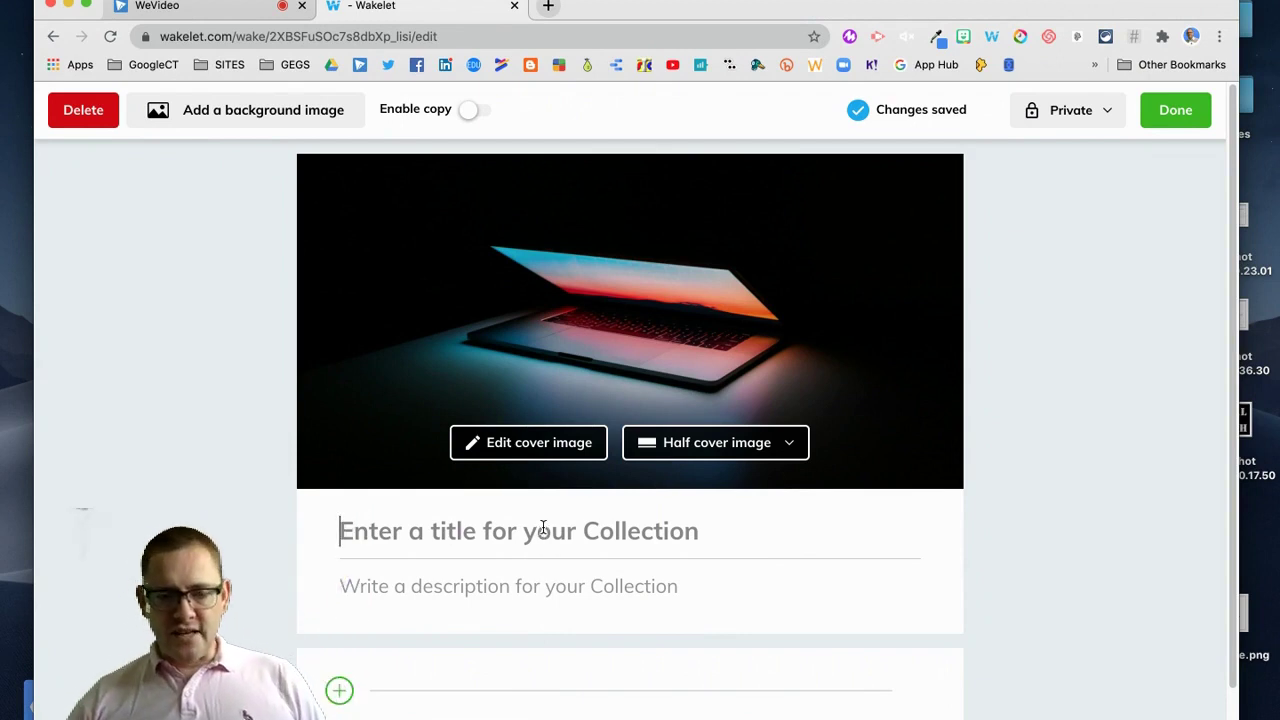
# Step: Title the new collection "Tech Wakelet Collection Demo"
pyautogui.write('Tech Wak')
pyautogui.write('let')
pyautogui.press('BackSpace')
pyautogui.press('BackSpace')
pyautogui.press('BackSpace')
pyautogui.press('BackSpace')
pyautogui.write('elet Collection Demo')
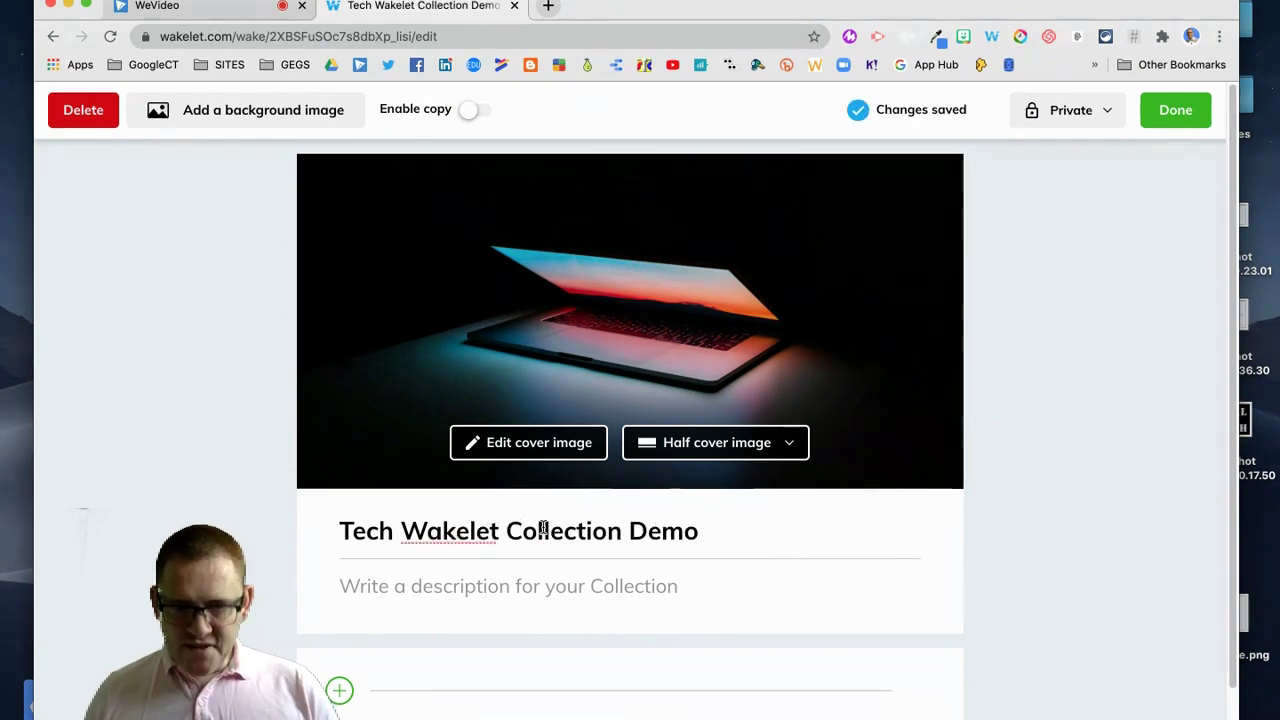
# Step: Write the collection description "Collection created during a demo video"
pyautogui.click(436, 587)
pyautogui.write('Collection')
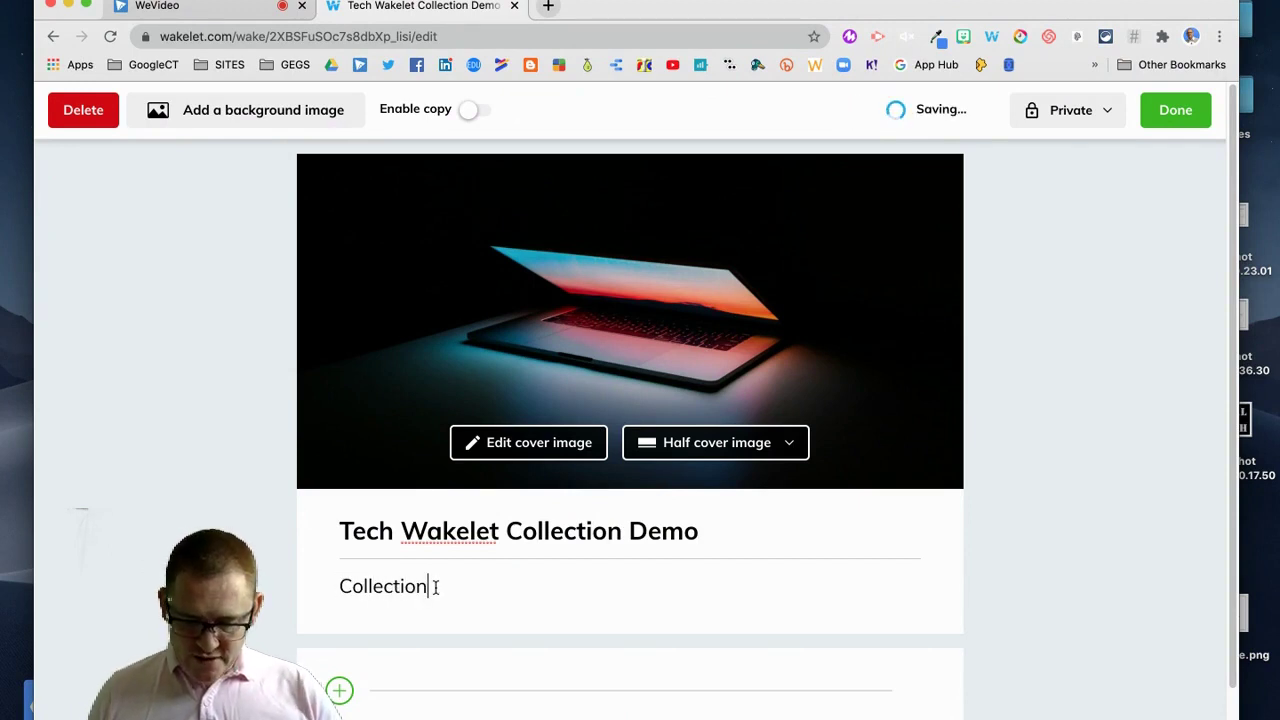
pyautogui.write(' created during ')
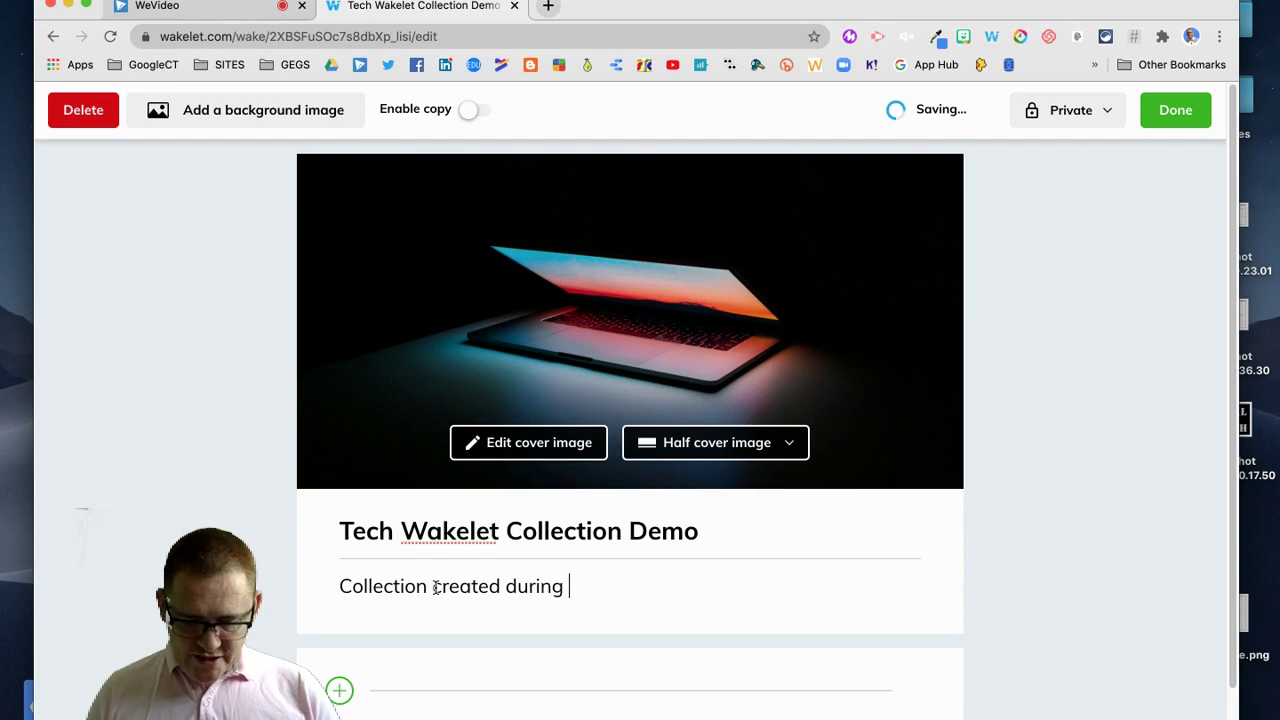
pyautogui.write('a demo video')
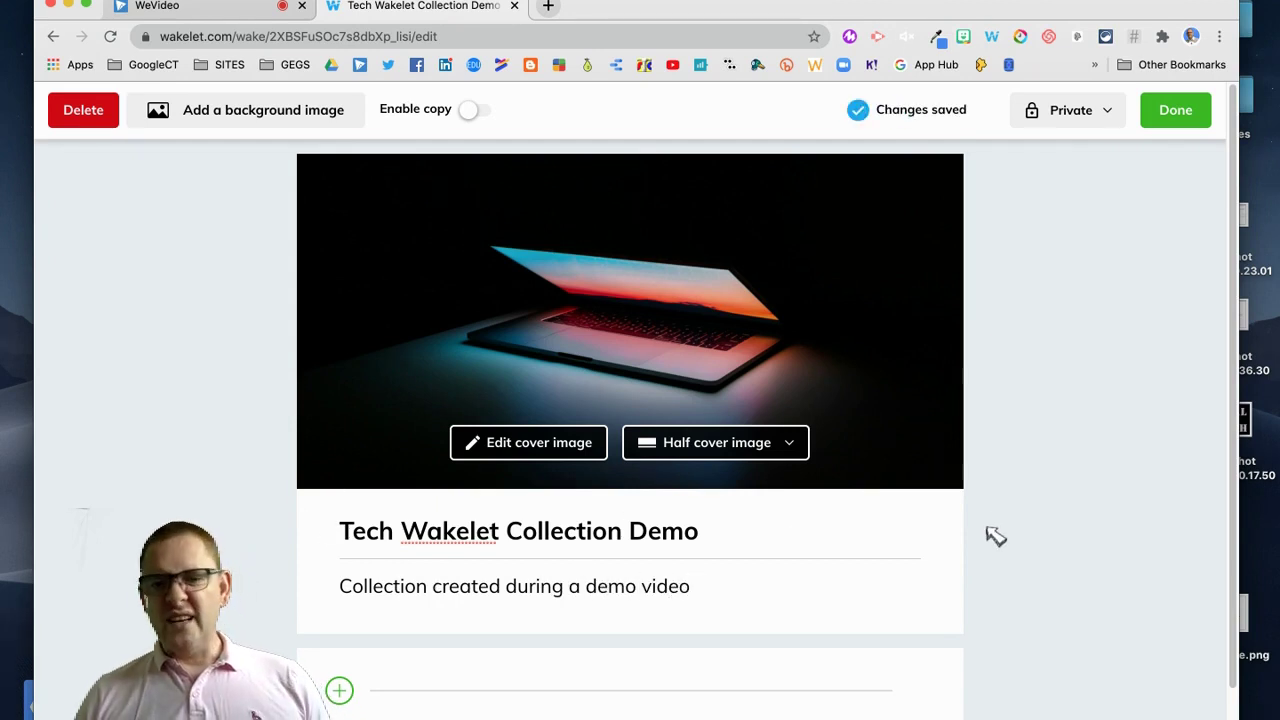
# Step: Add a blue-green ocean waves photo from the Unsplash library as the collection's background image
pyautogui.click(208, 112)
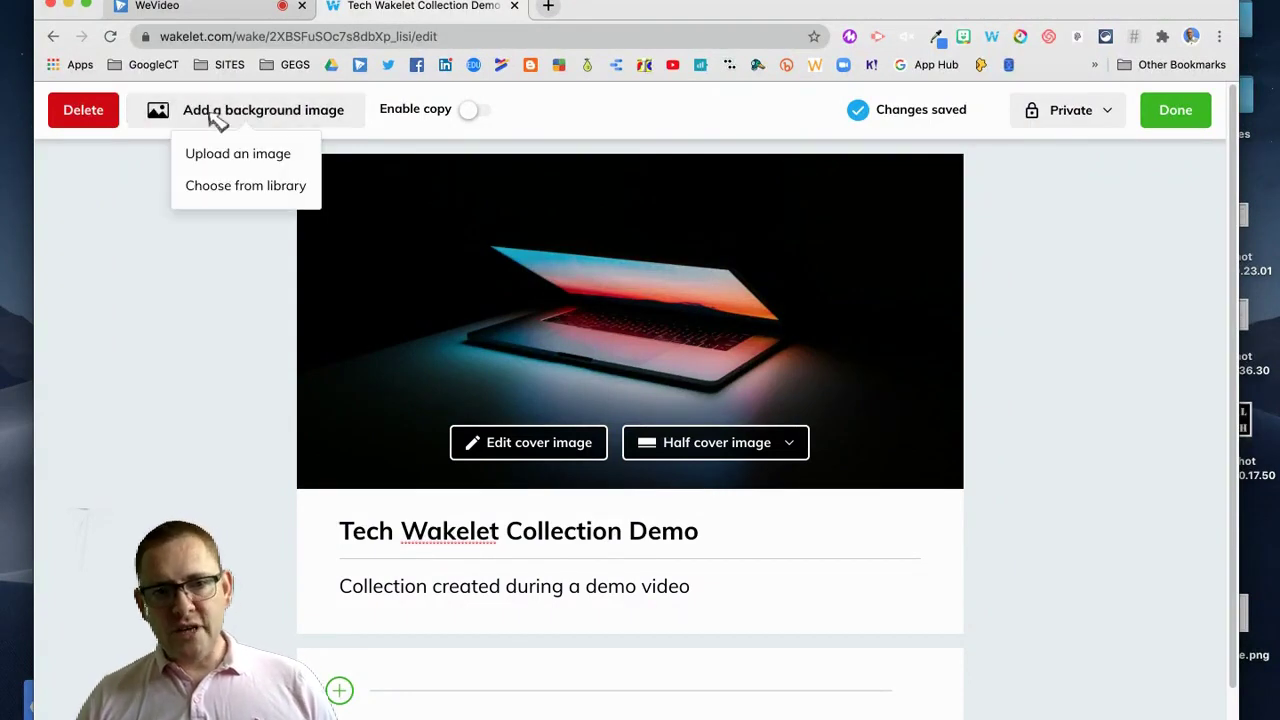
pyautogui.click(223, 185)
pyautogui.scroll(-10, 617, 333)
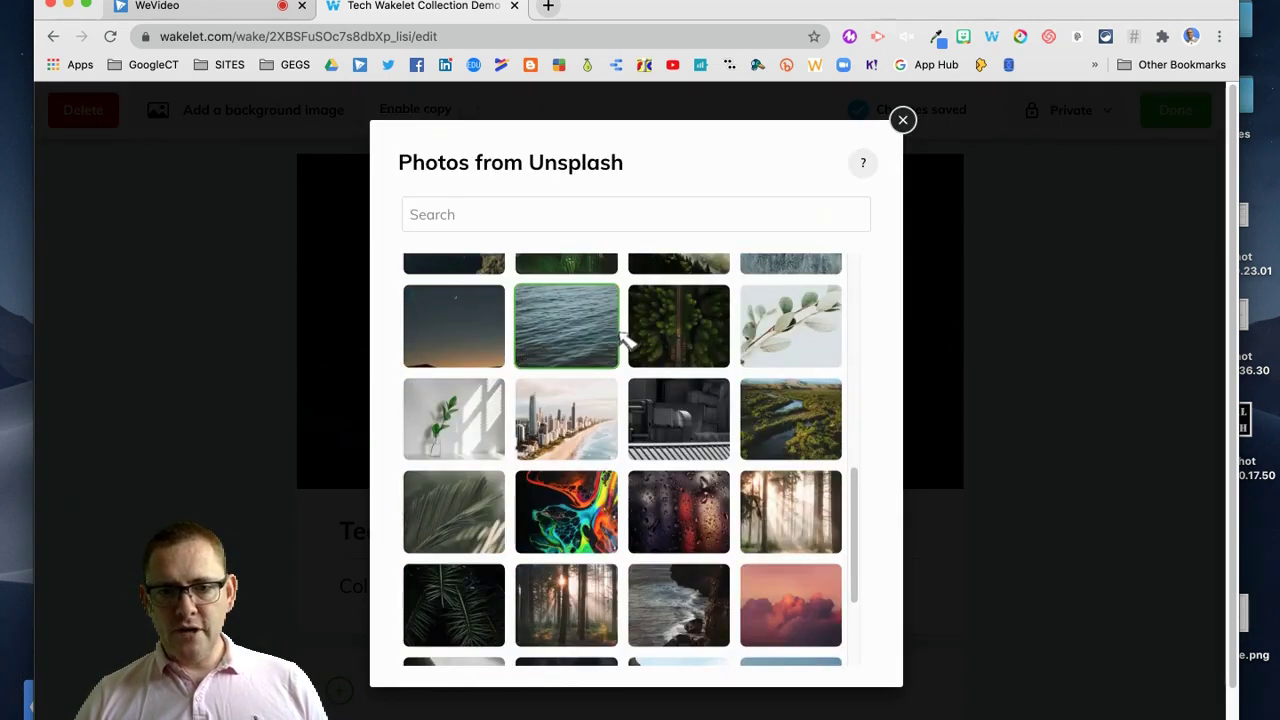
pyautogui.scroll(-10, 620, 335)
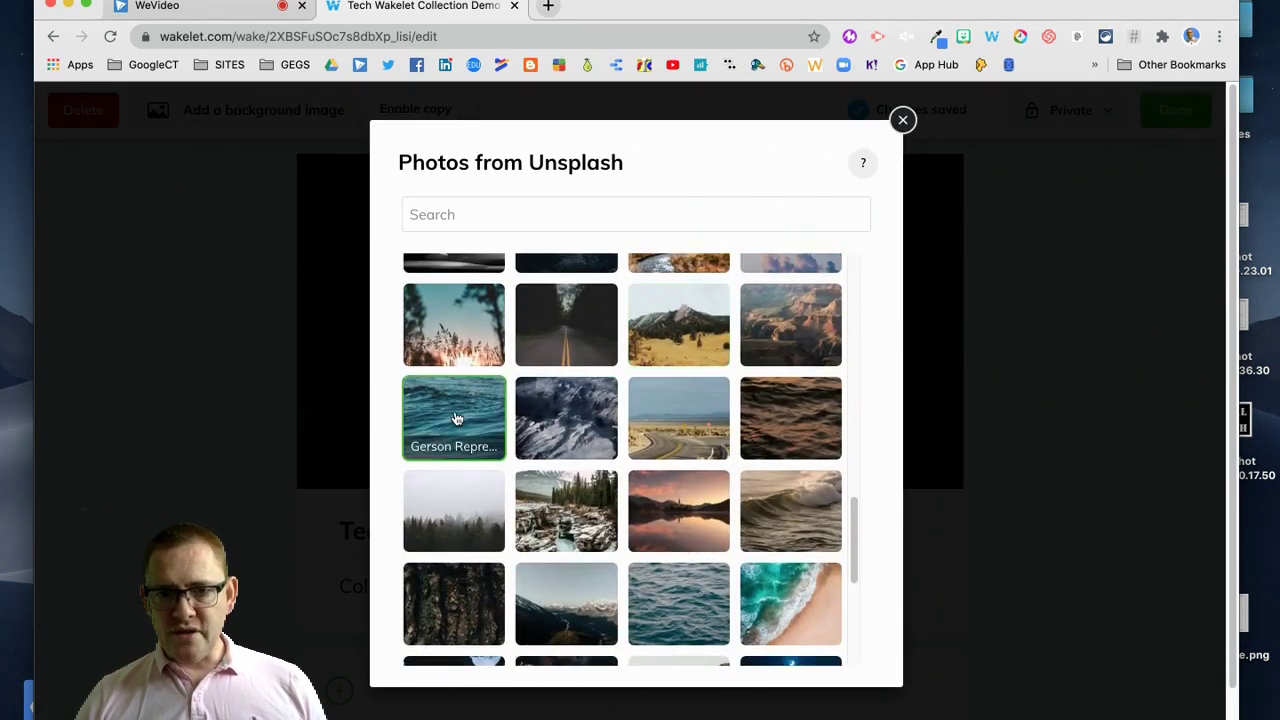
pyautogui.click(457, 418)
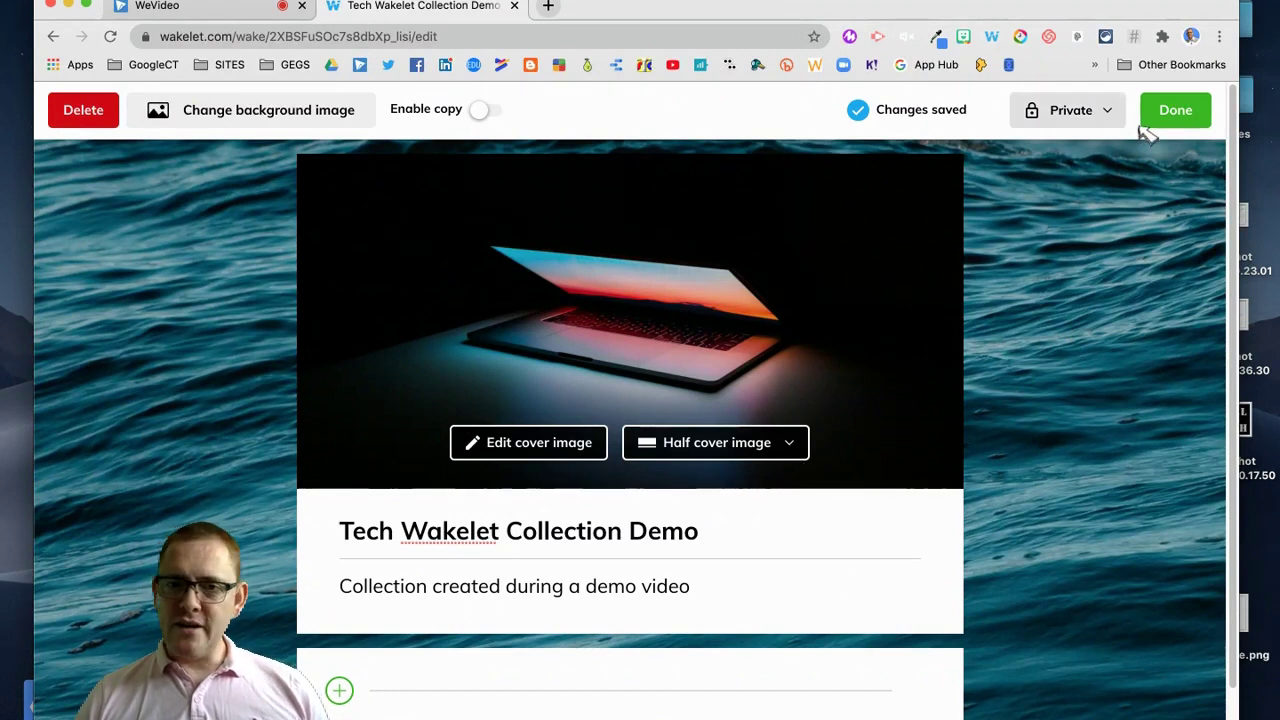
# Step: Review the collection's visibility options, keeping it Private, and finish editing to view the resulting collection page
pyautogui.click(1107, 112)
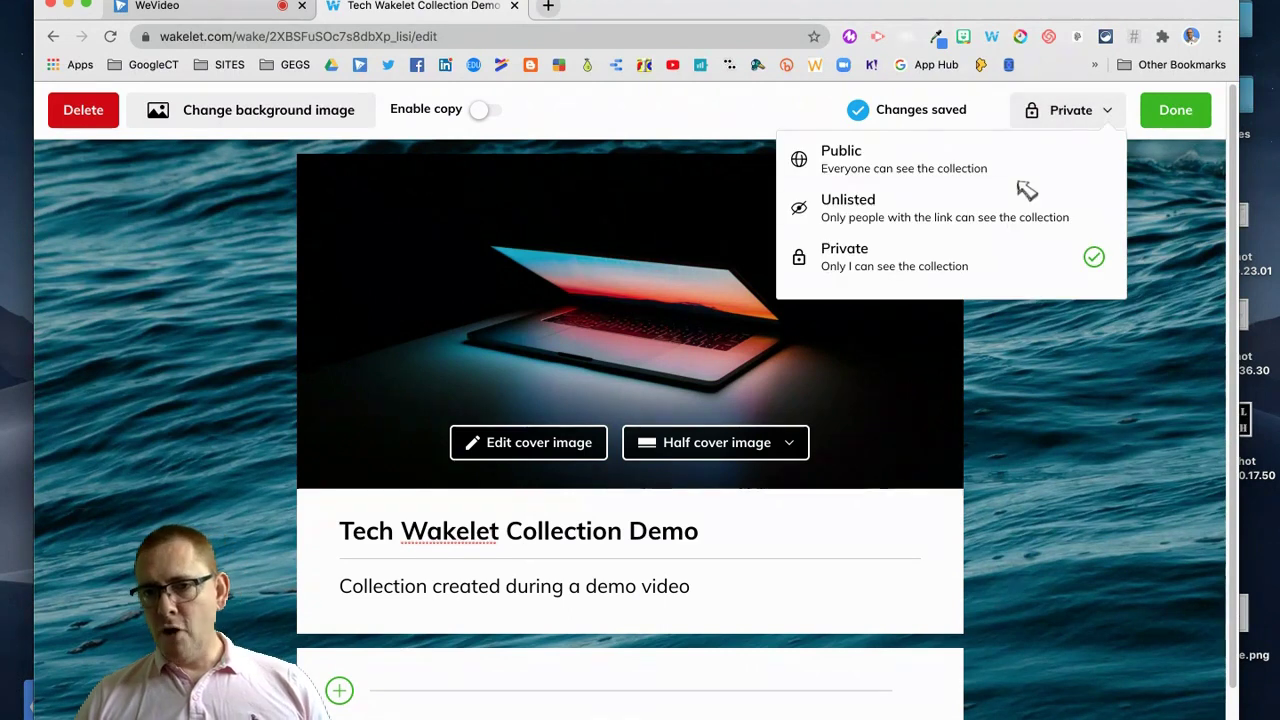
pyautogui.click(1100, 108)
pyautogui.click(1167, 109)
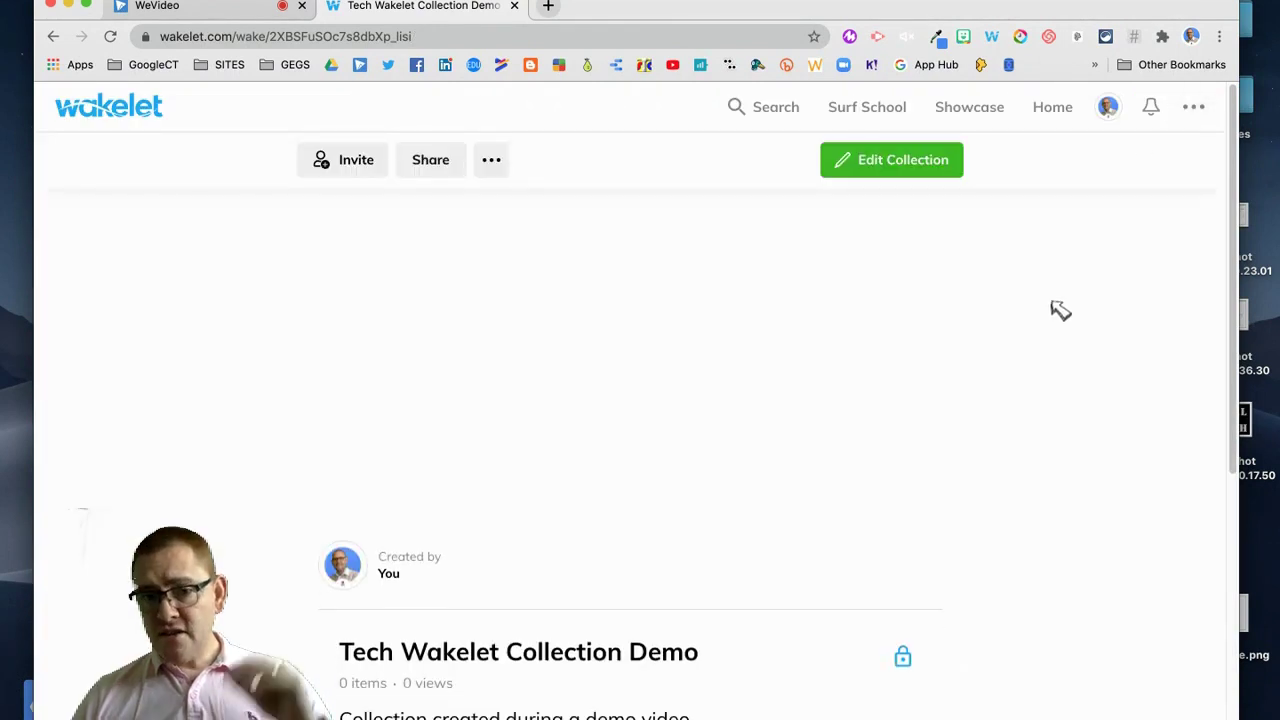
pyautogui.scroll(-5, 626, 432)
pyautogui.scroll(3, 630, 472)
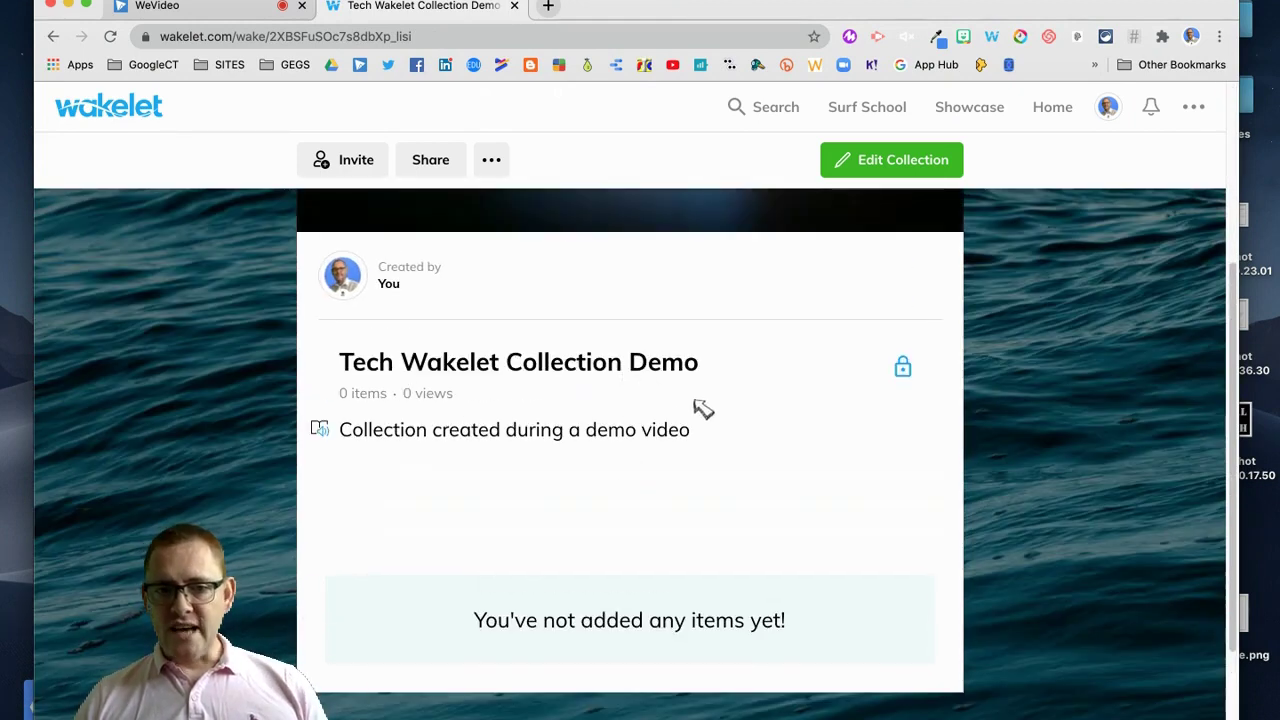
# Step: Check the Tech Wakelet Collection Demo entry among the Wakelet extension's save destinations and close the save dialog
pyautogui.click(991, 40)
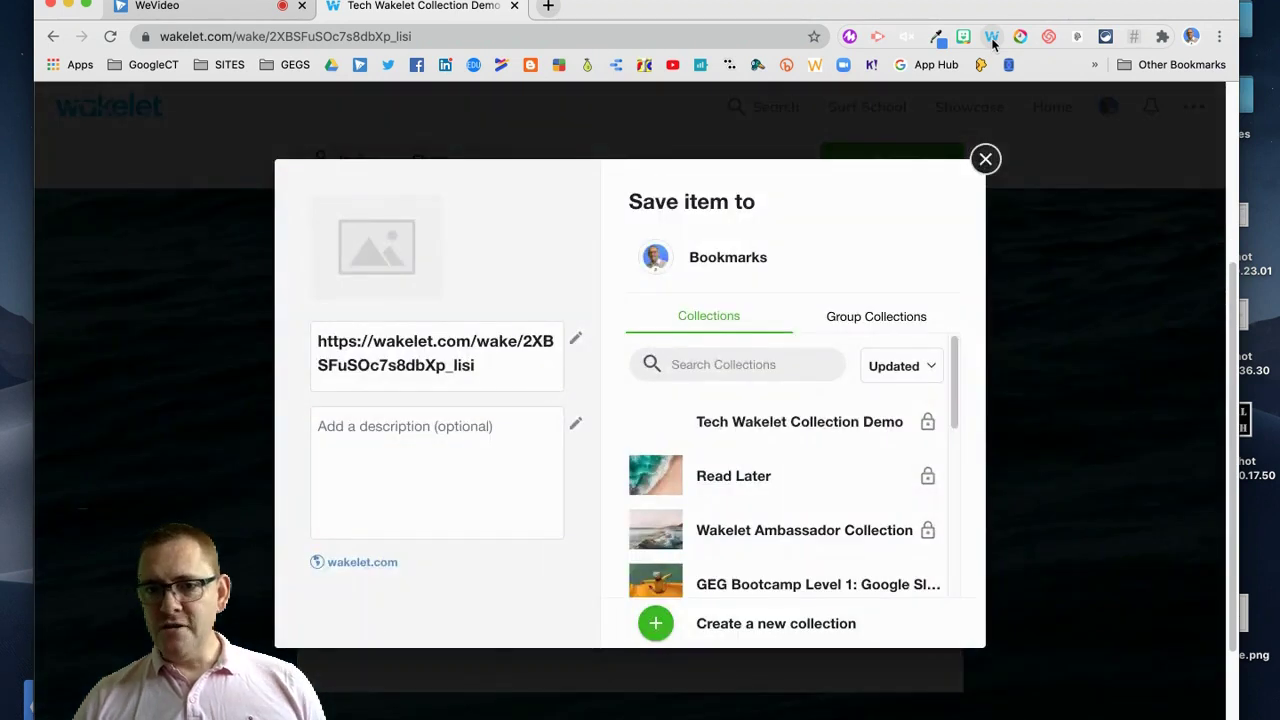
pyautogui.moveTo(730, 449)
pyautogui.click(905, 422)
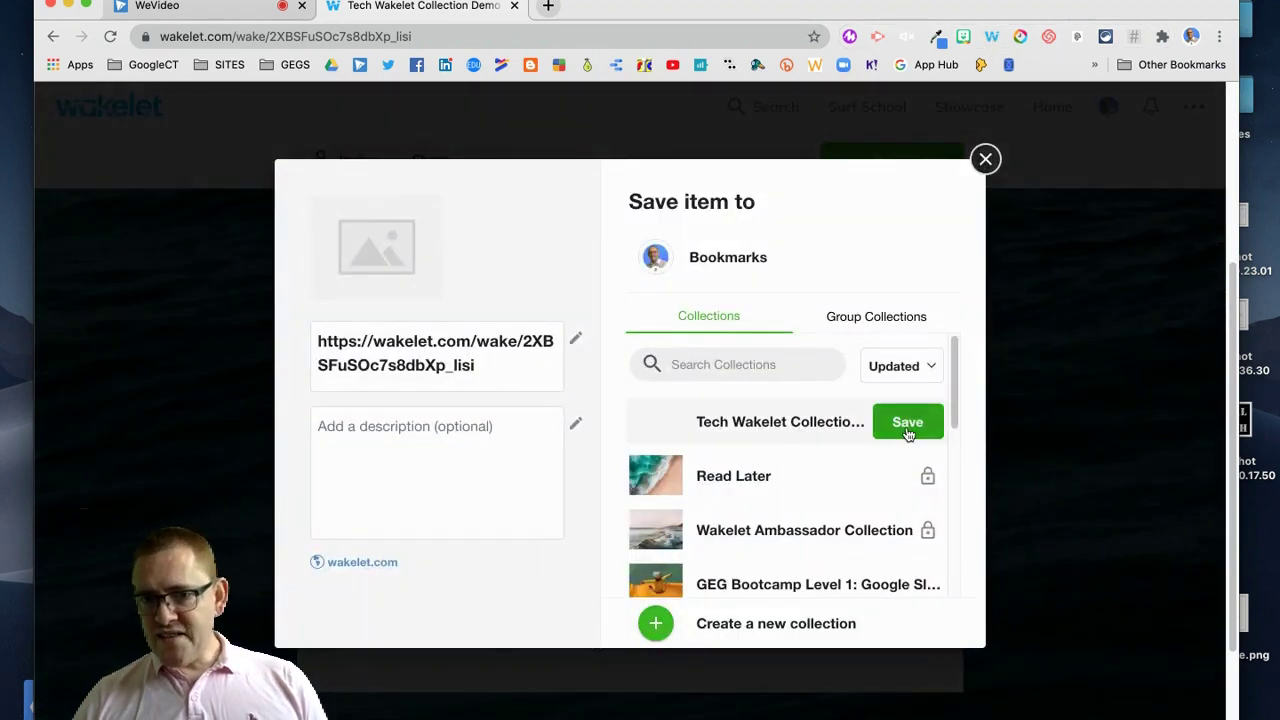
pyautogui.click(985, 159)
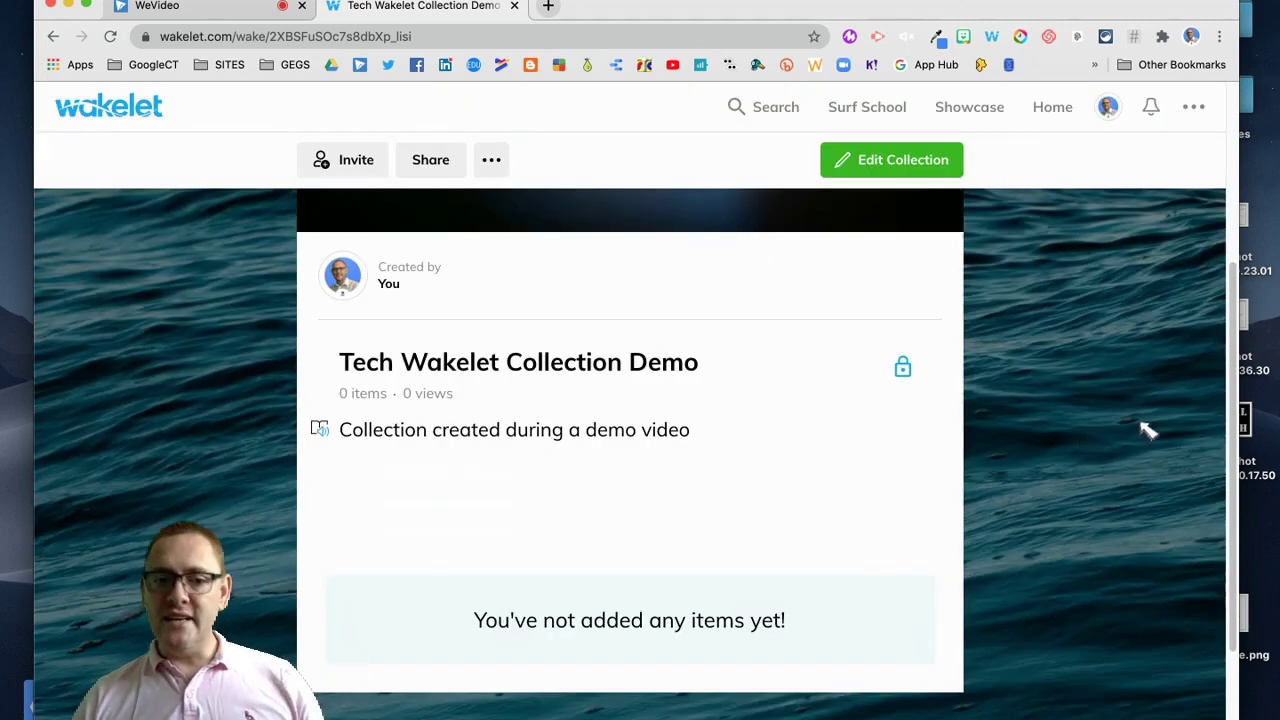
# Step: Edit the collection and add a text item reading "Here is a collection created for a video demo on using Wakelet for collating resources."
pyautogui.click(893, 162)
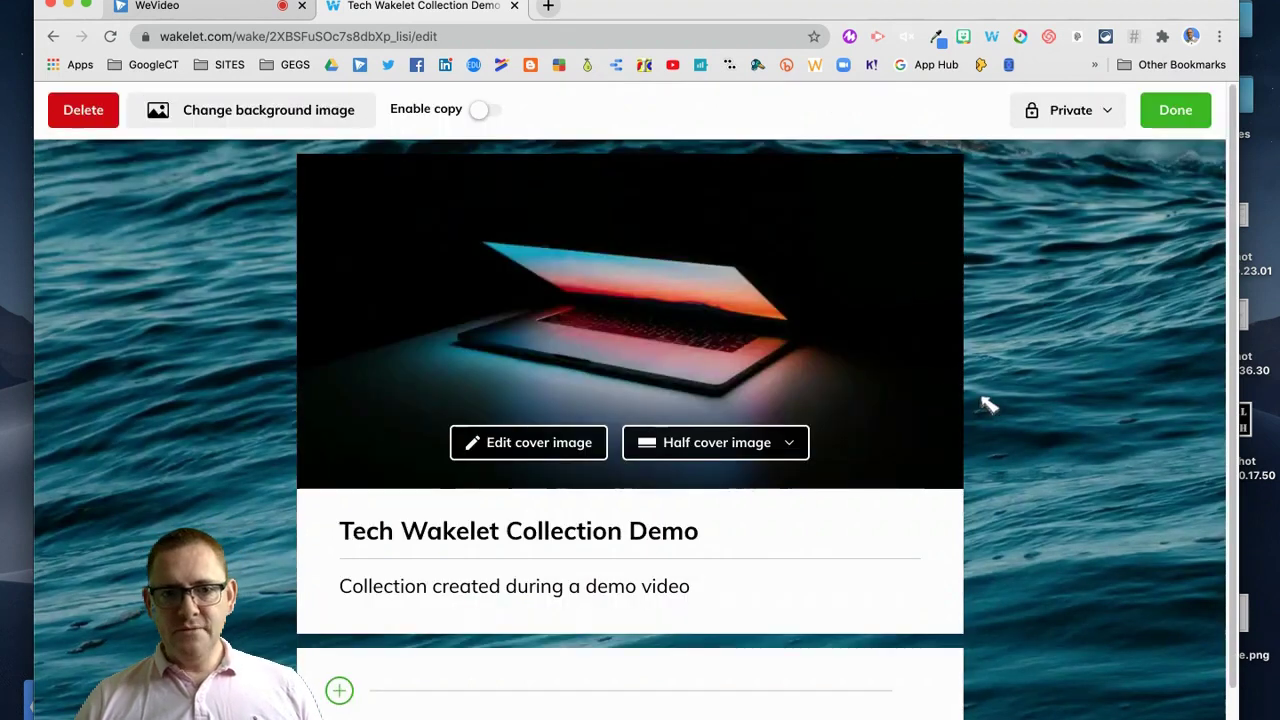
pyautogui.scroll(-1, 985, 404)
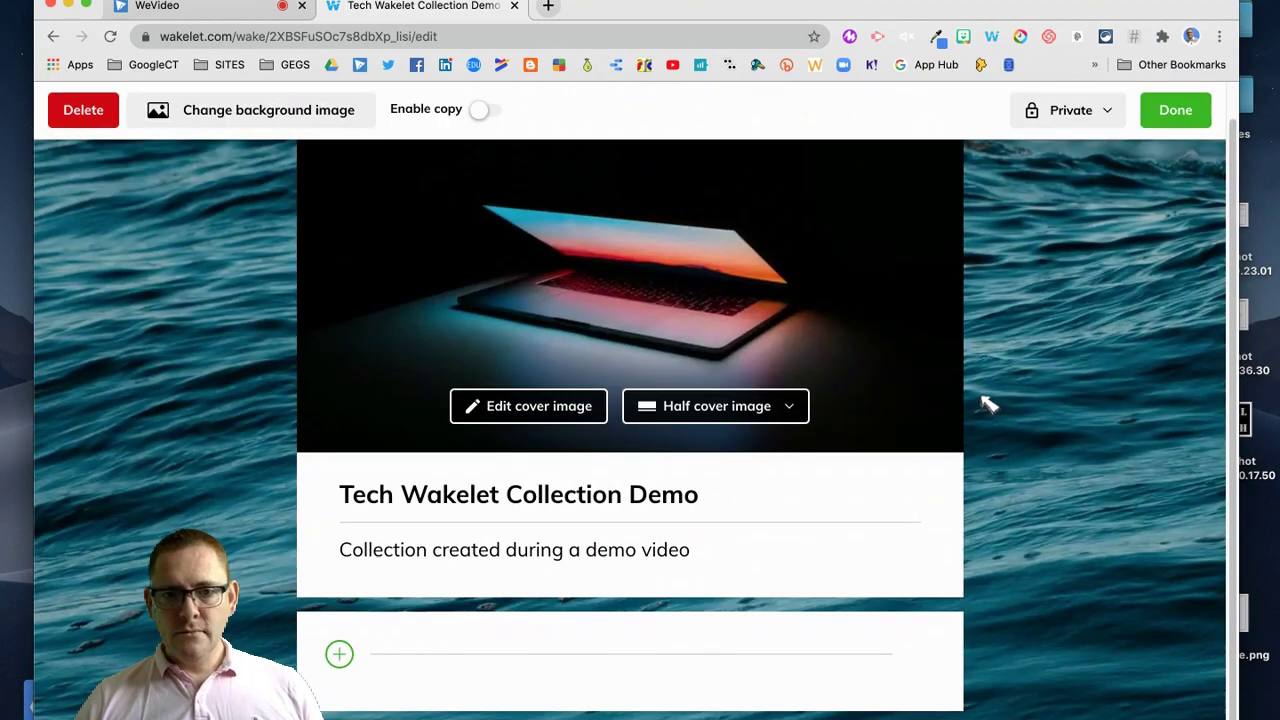
pyautogui.click(340, 656)
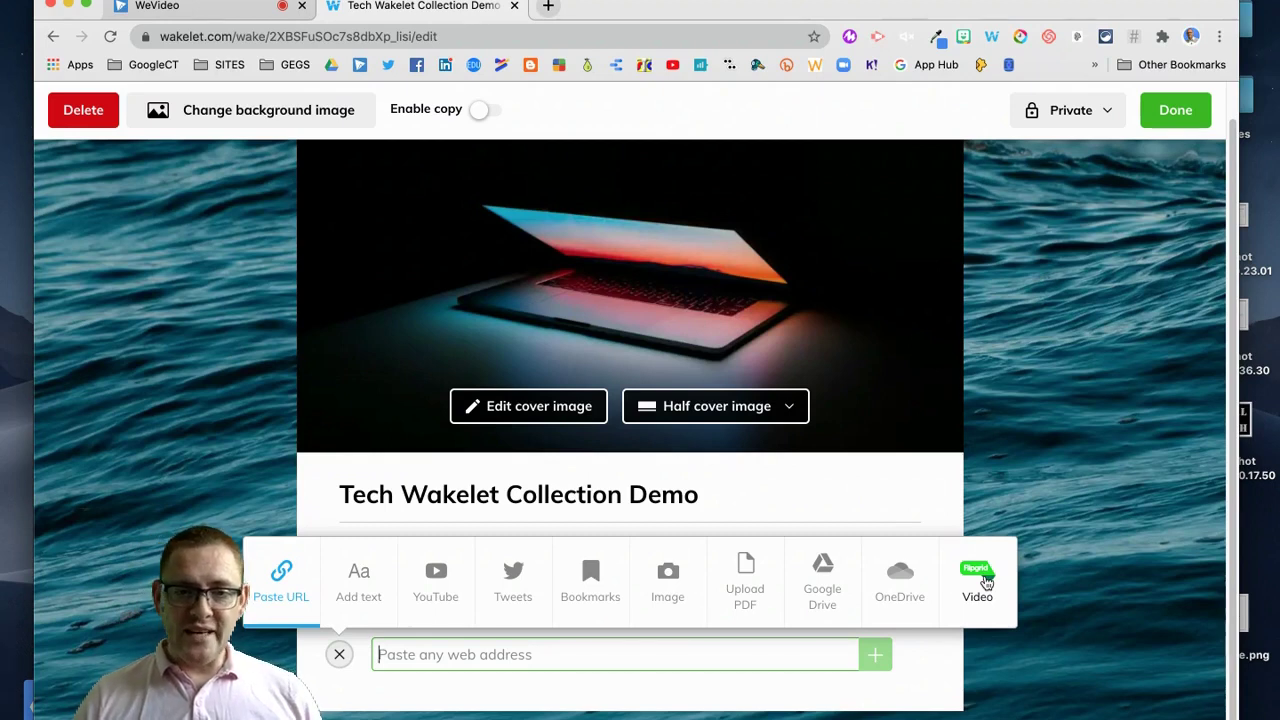
pyautogui.click(364, 586)
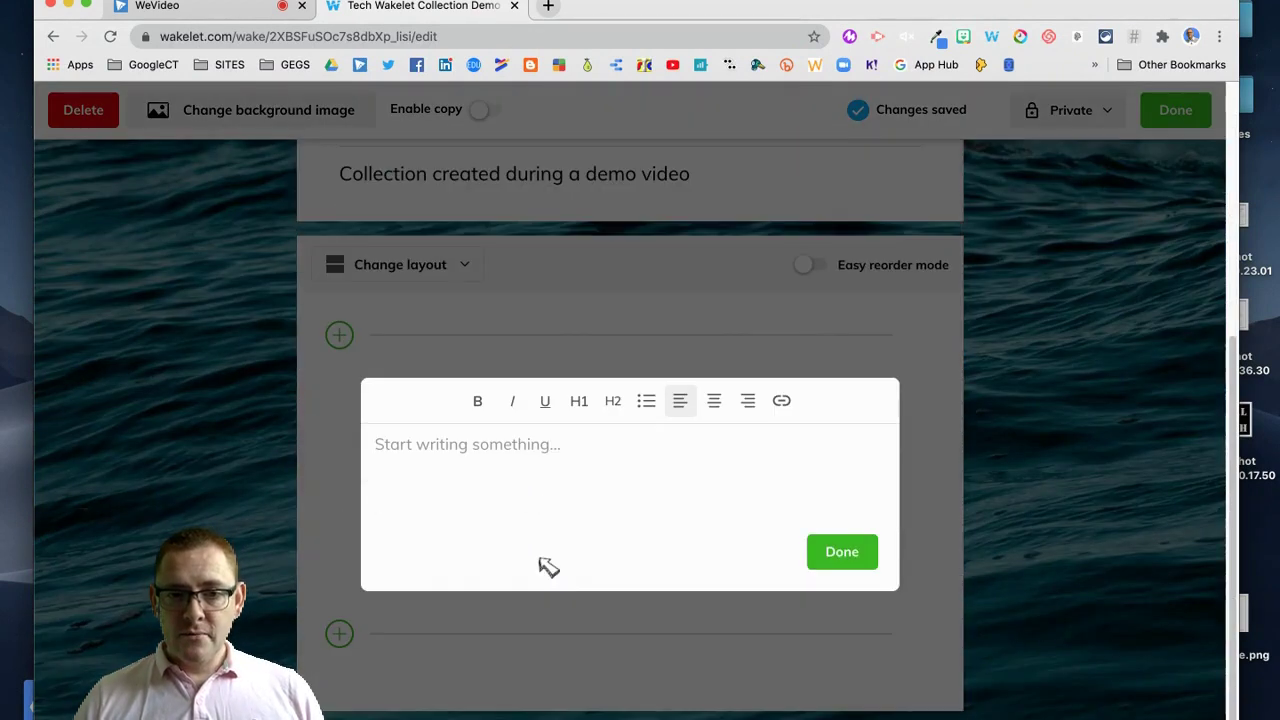
pyautogui.click(507, 448)
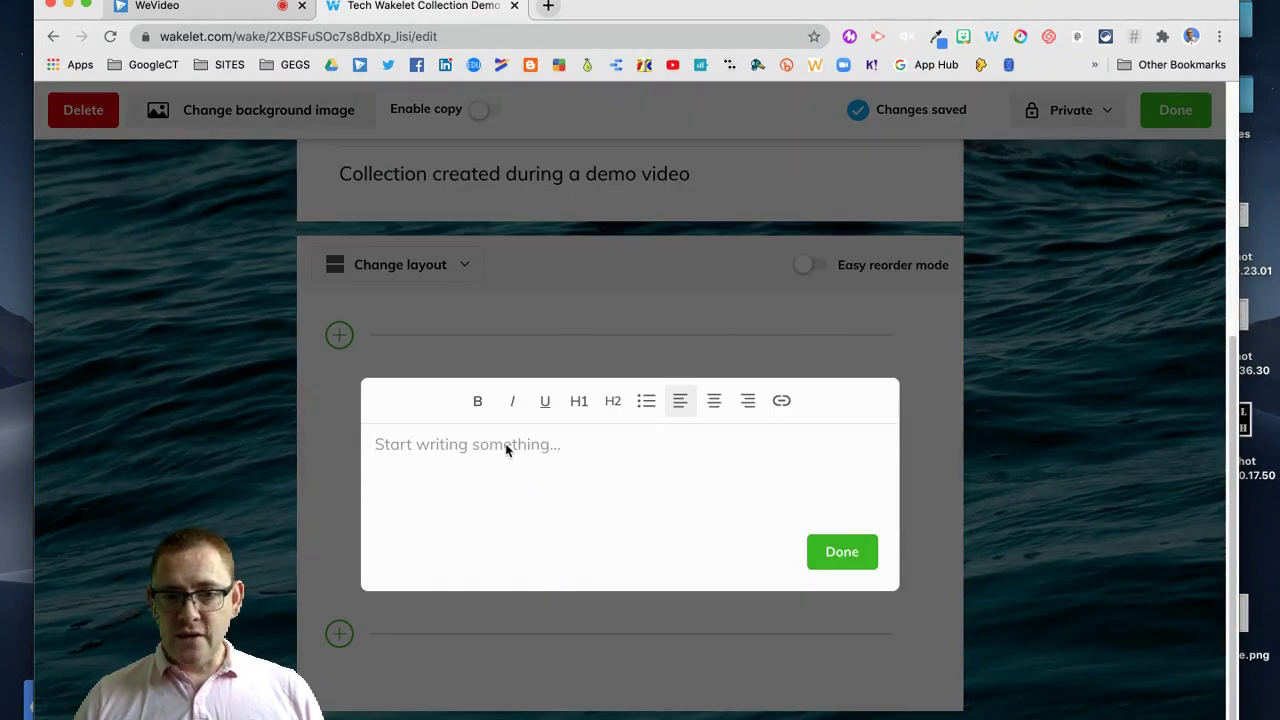
pyautogui.write('Here is')
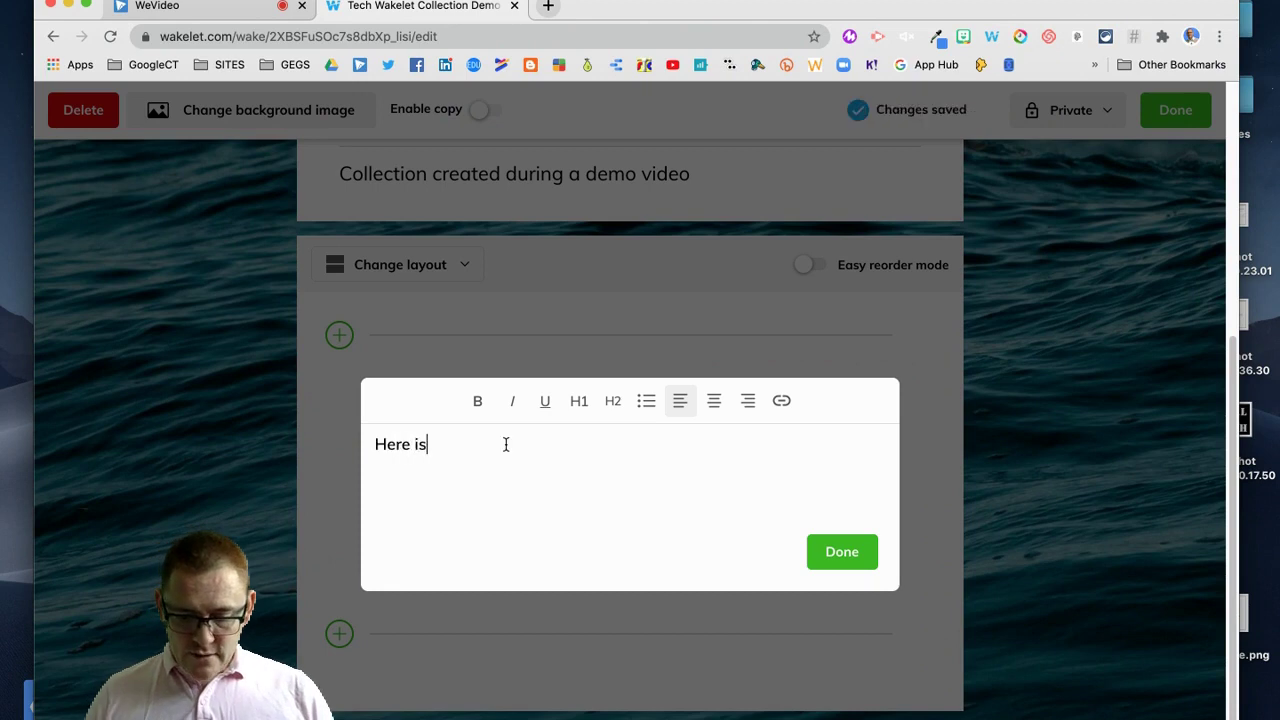
pyautogui.write(' a collection cr')
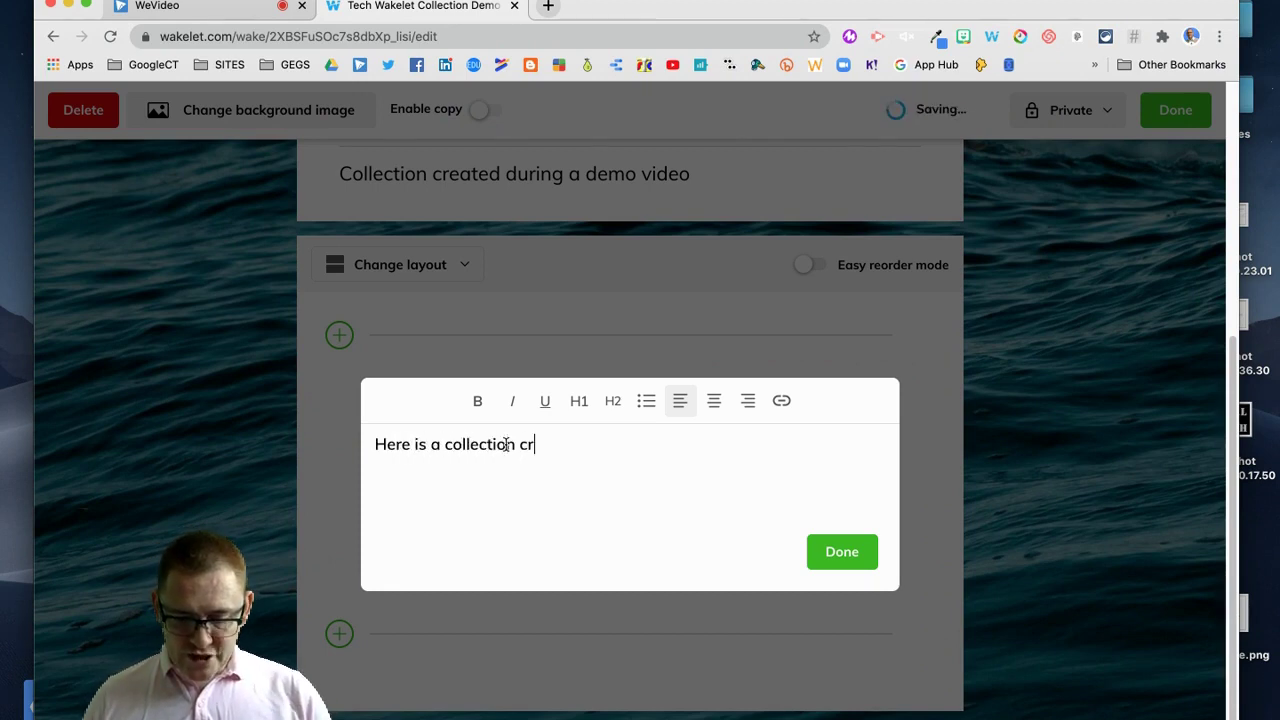
pyautogui.write('eated for a v')
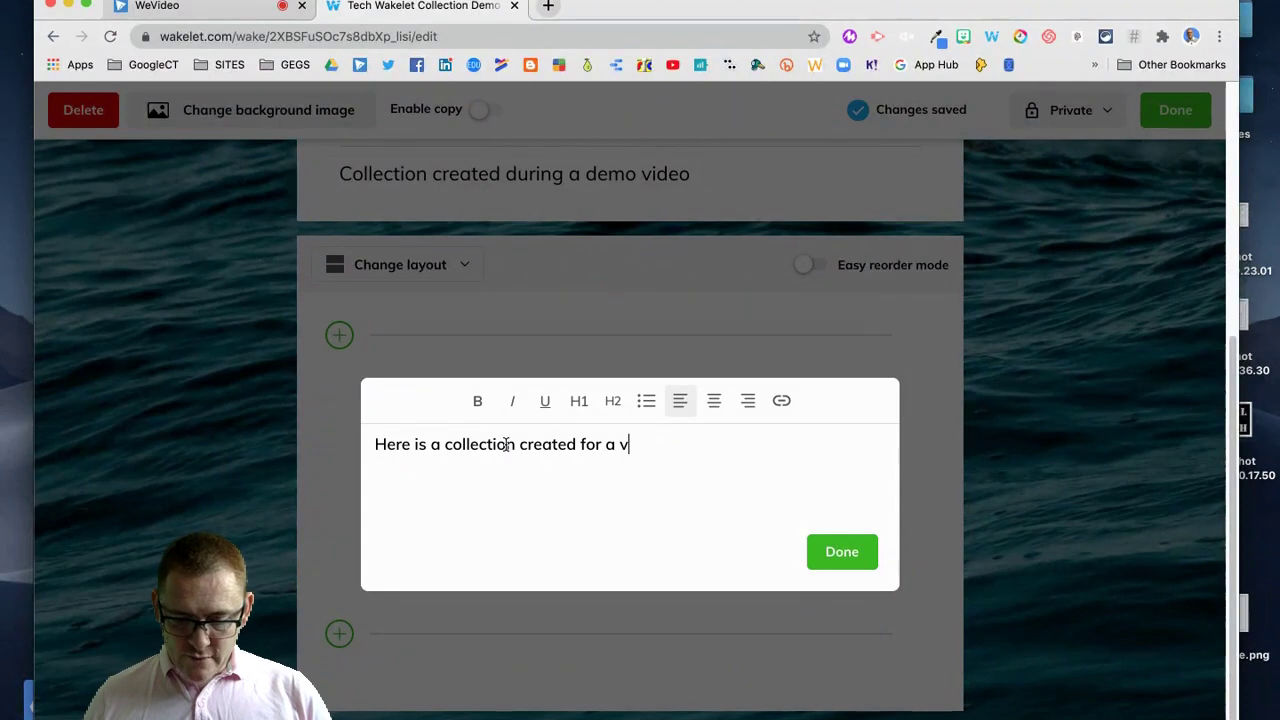
pyautogui.write('ideo demo on')
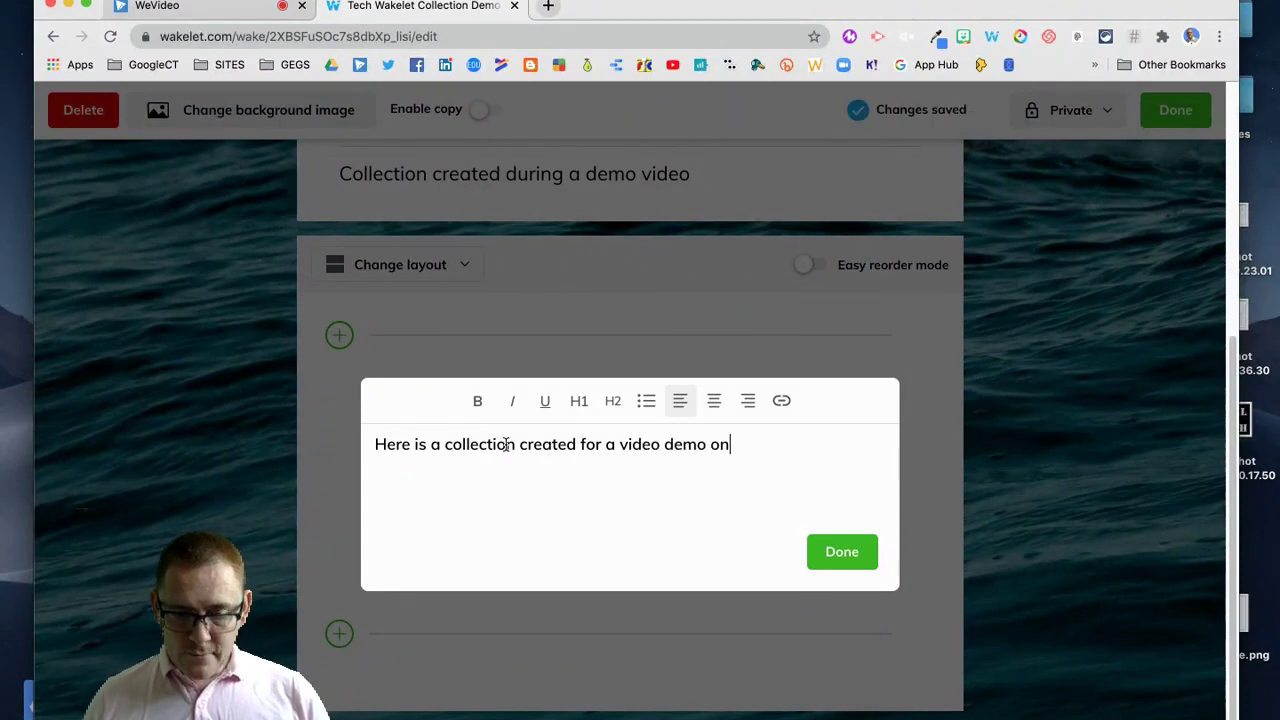
pyautogui.write(' using Wakele')
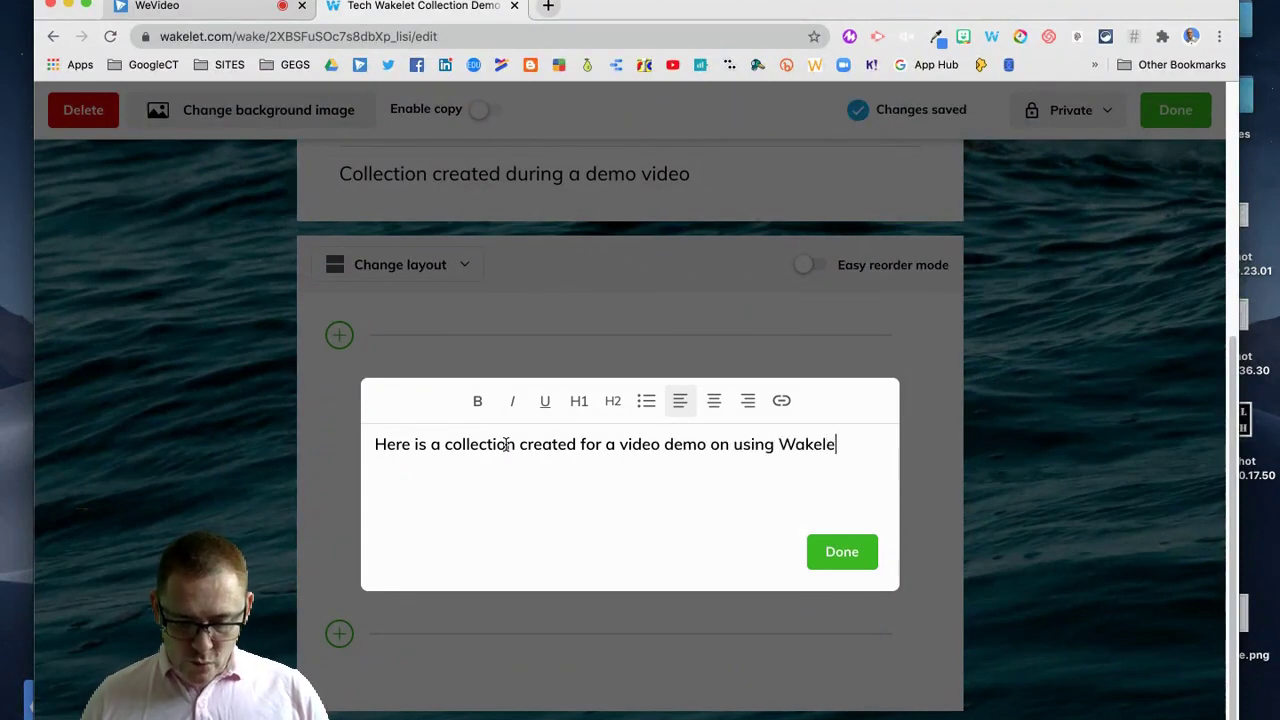
pyautogui.write('t for colla')
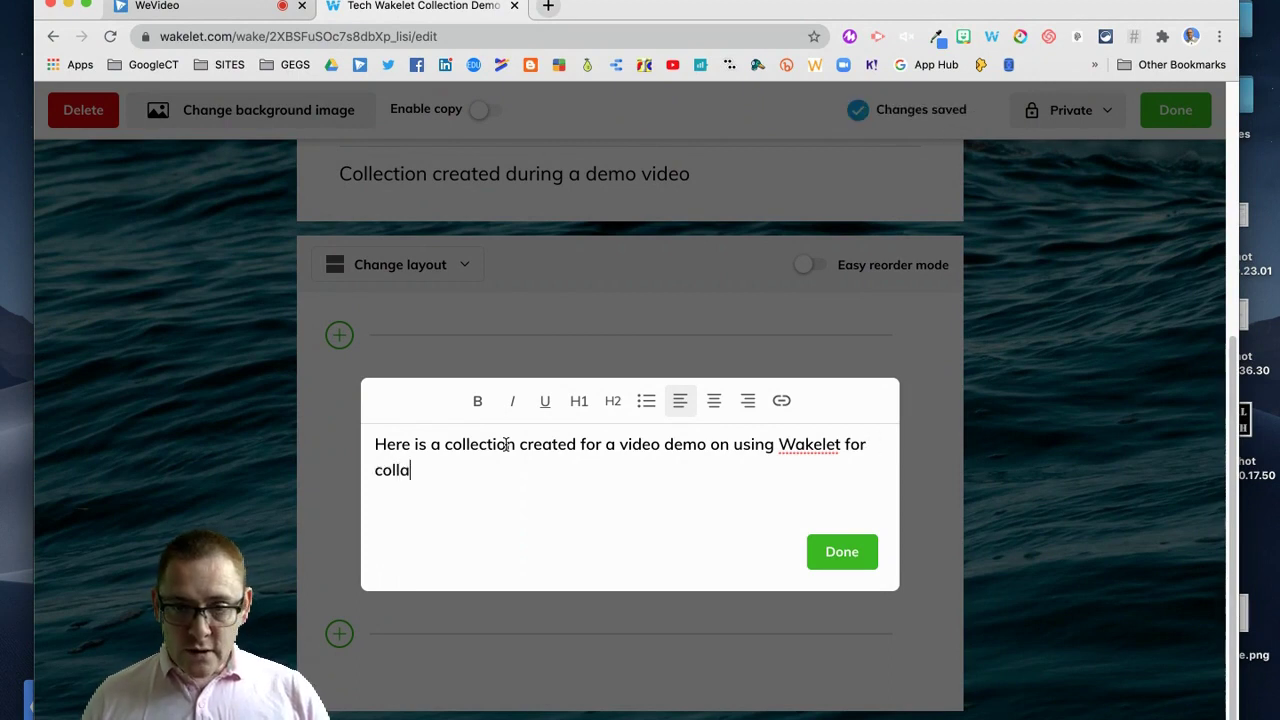
pyautogui.write('ting resources.')
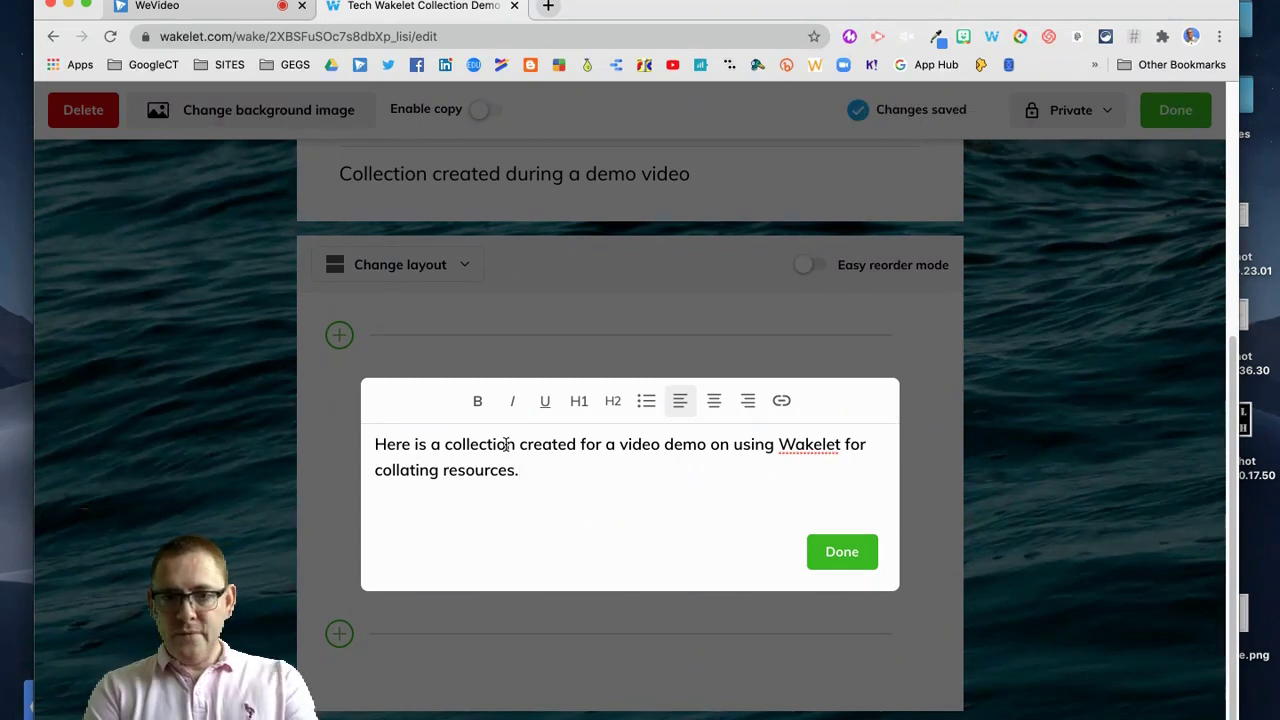
# Step: Make the whole text of the new item bold and finish editing it
pyautogui.moveTo(524, 470); pyautogui.dragTo(374, 444)
pyautogui.click(477, 404)
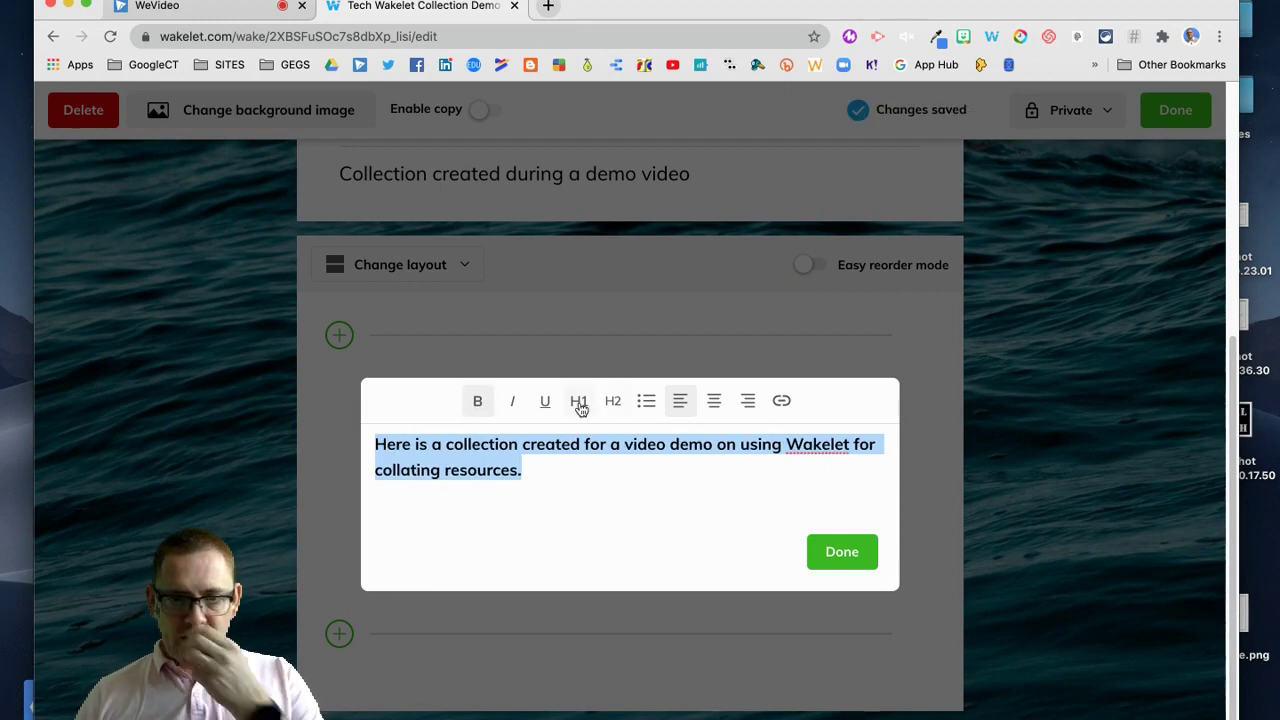
pyautogui.click(842, 551)
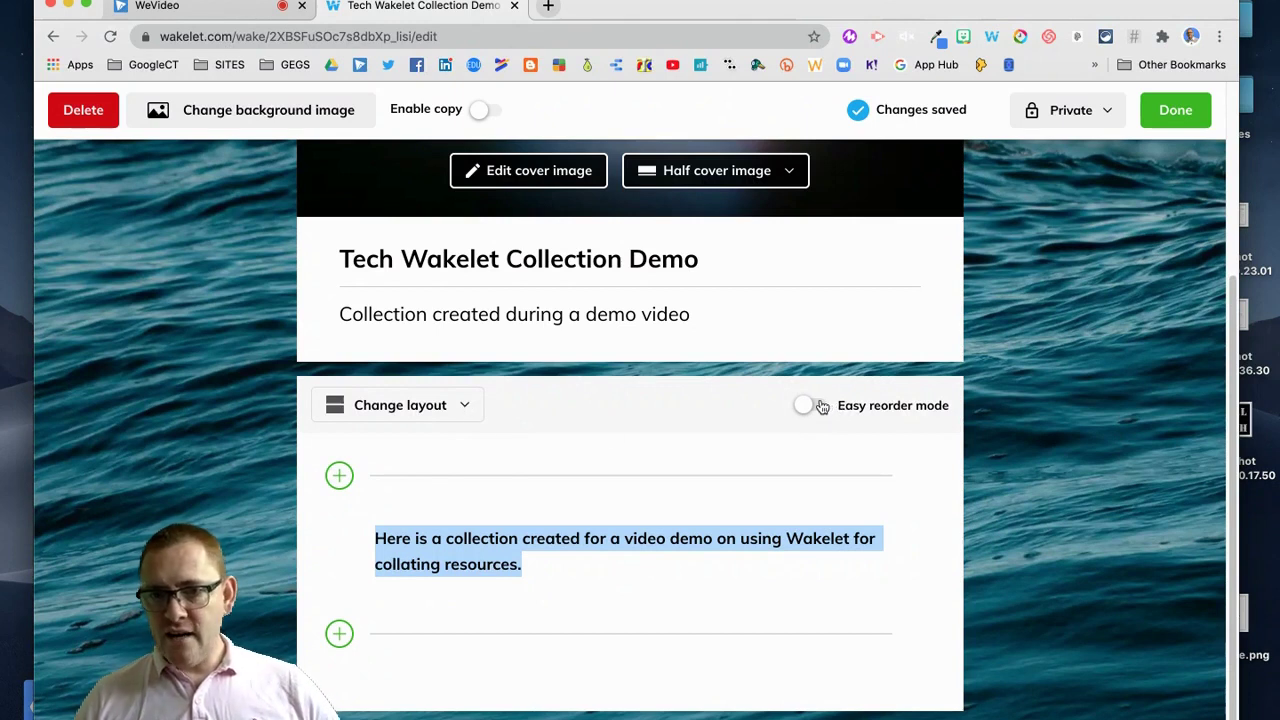
# Step: Change the collection's layout to Mood board and open the content choices for adding another item above the text
pyautogui.click(470, 405)
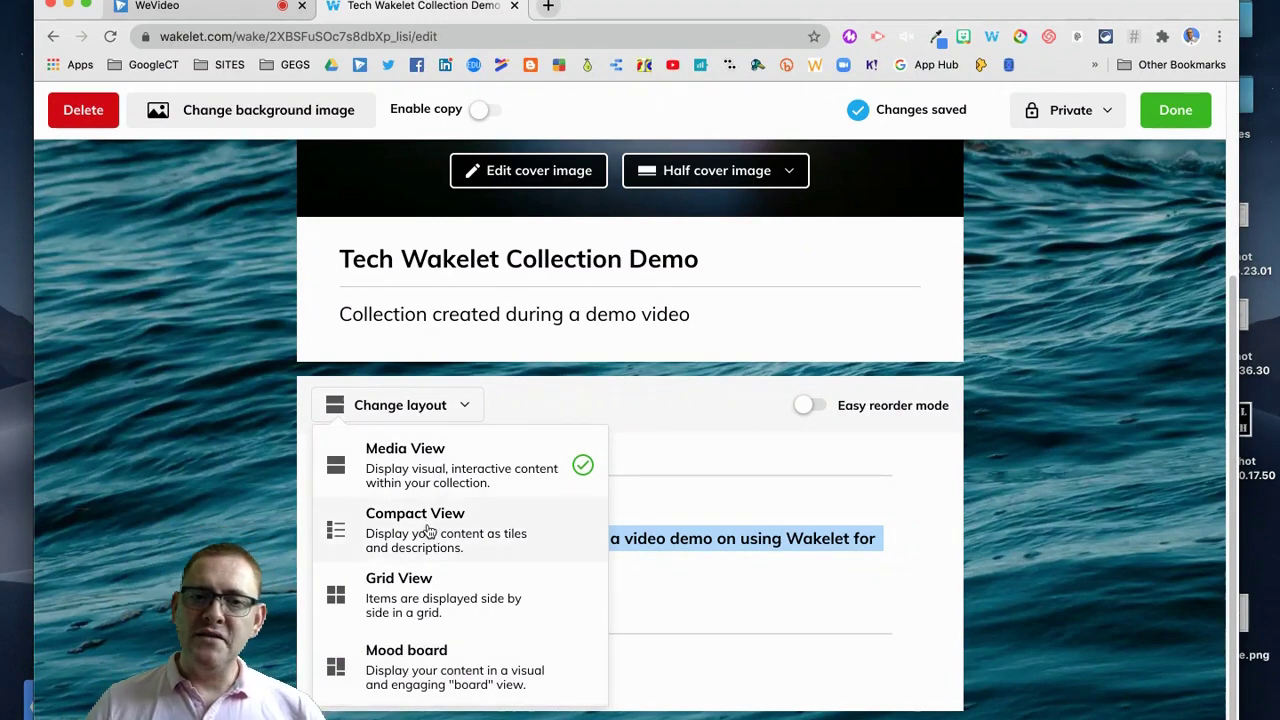
pyautogui.click(437, 669)
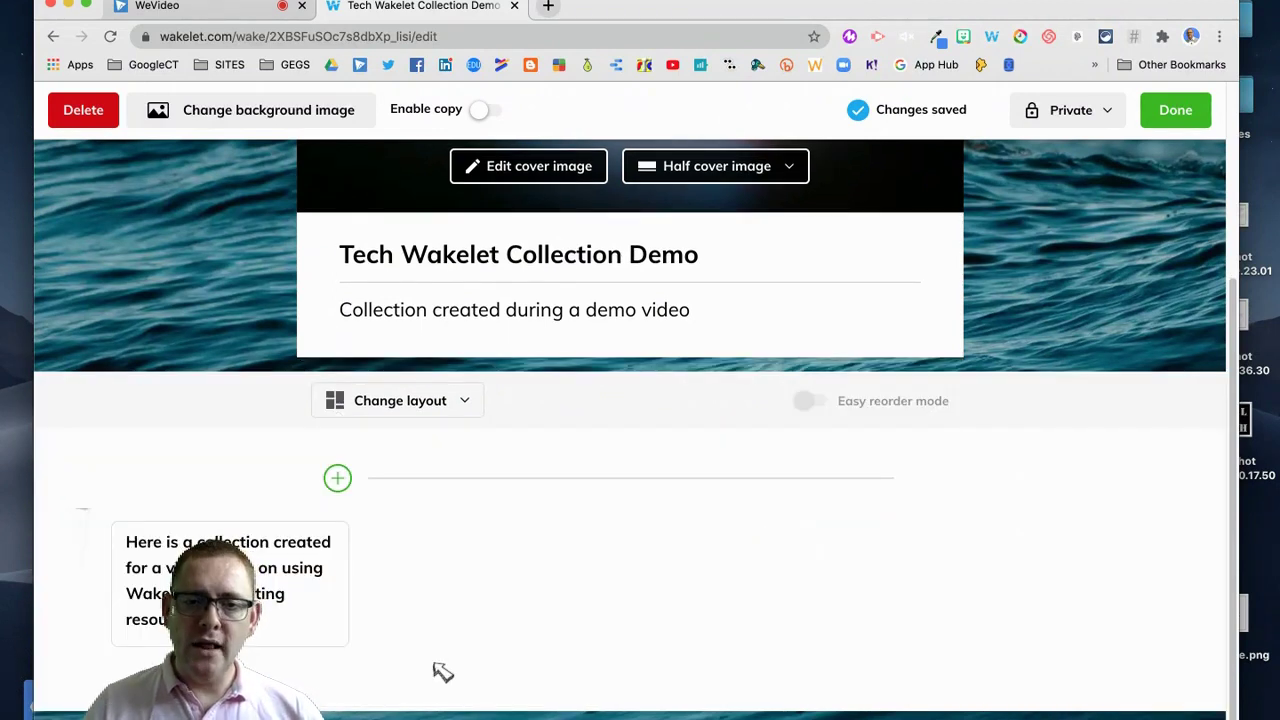
pyautogui.click(337, 479)
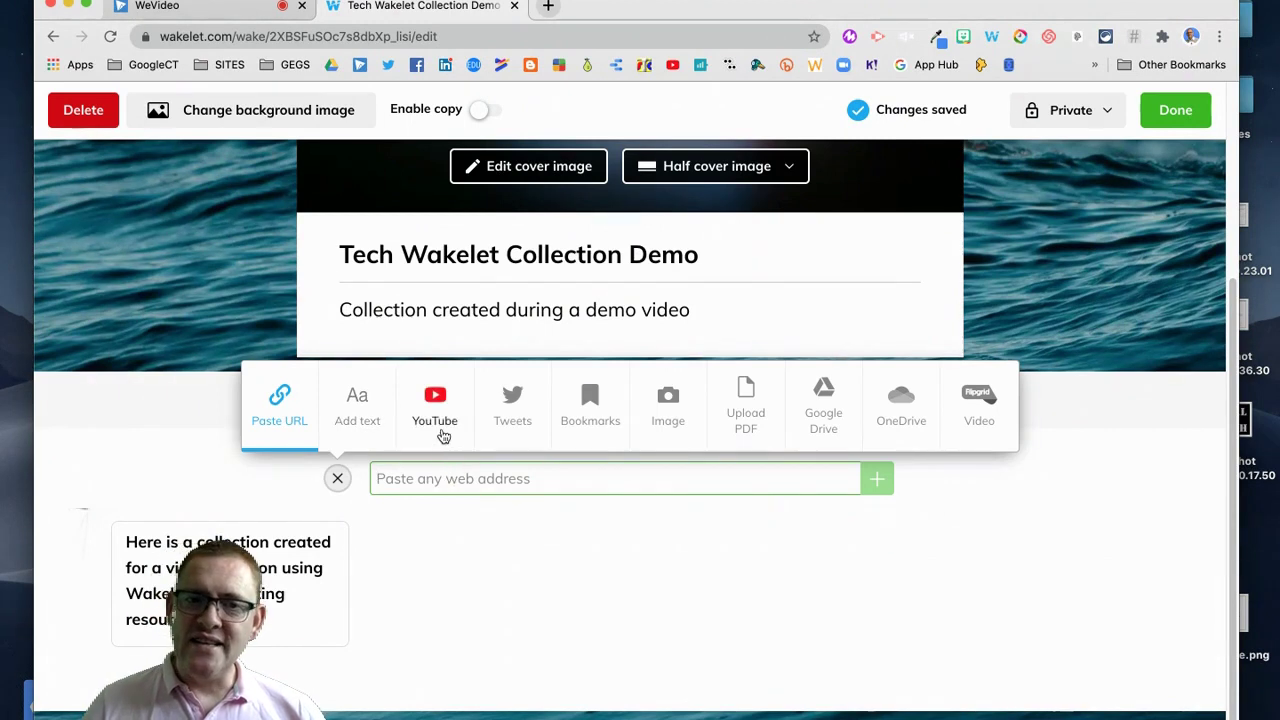
# Step: Find the Chromebook App Hub in a new browser tab and open its Ideas page, chromebookapphub.withgoogle.com/ideas
pyautogui.click(548, 7)
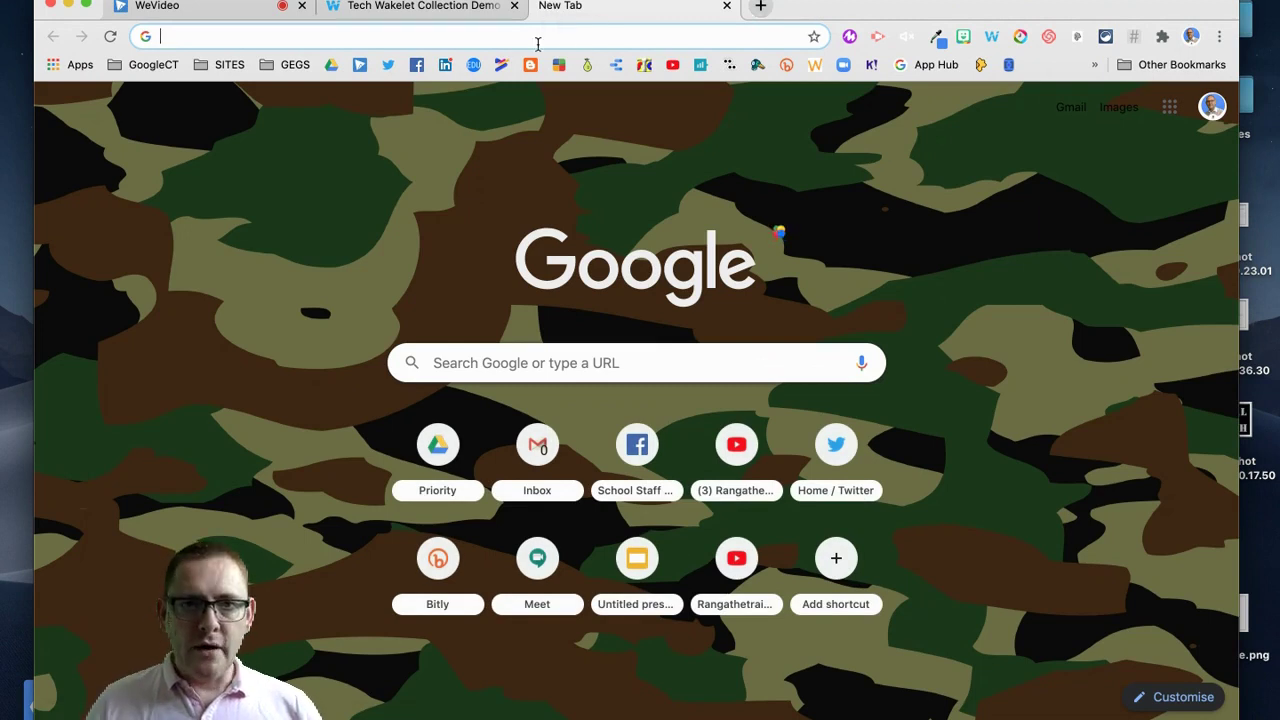
pyautogui.write('ggog')
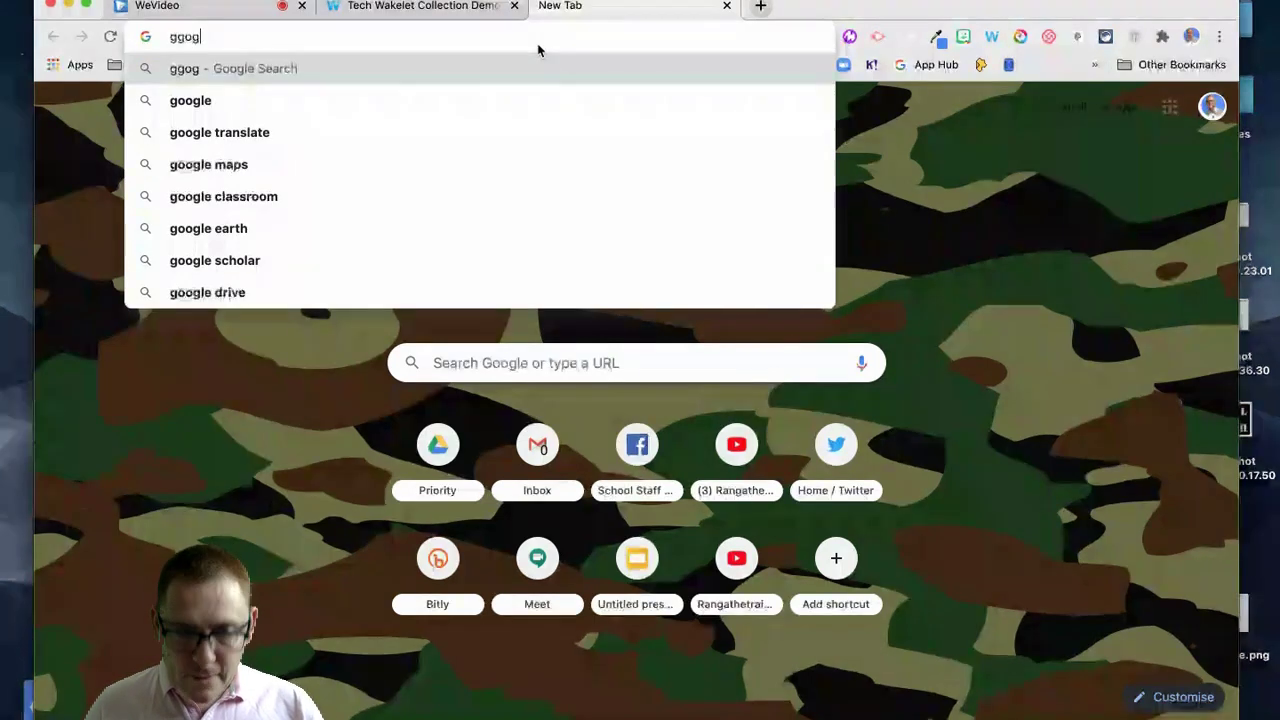
pyautogui.press('BackSpace')
pyautogui.press('BackSpace')
pyautogui.write('oogle')
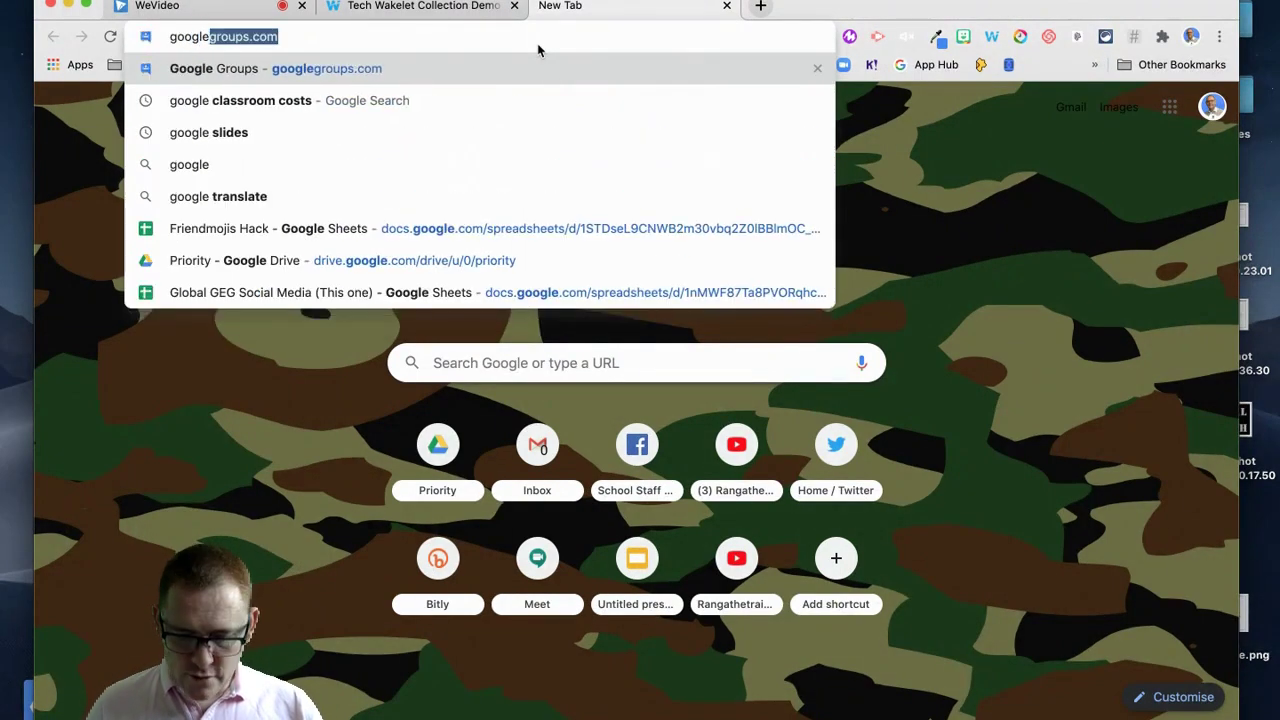
pyautogui.write(' classro')
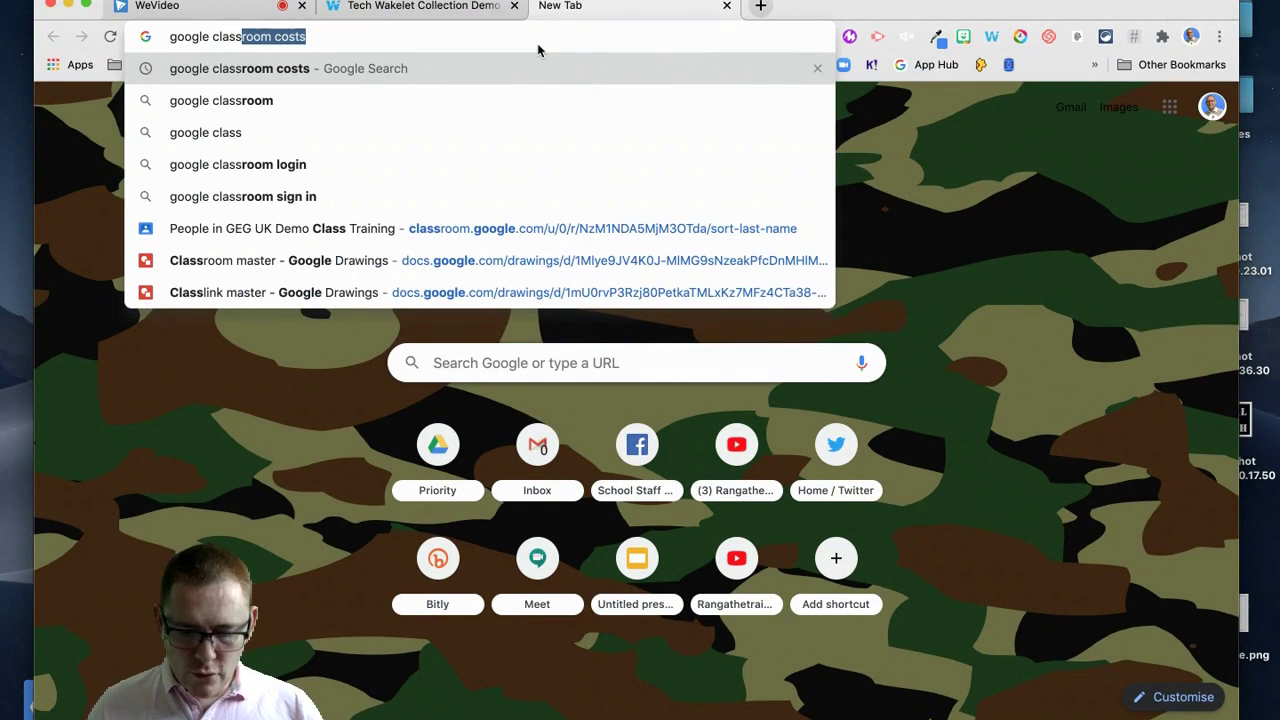
pyautogui.press('BackSpace')
pyautogui.press('BackSpace')
pyautogui.press('BackSpace')
pyautogui.press('BackSpace')
pyautogui.press('BackSpace')
pyautogui.press('BackSpace')
pyautogui.press('BackSpace')
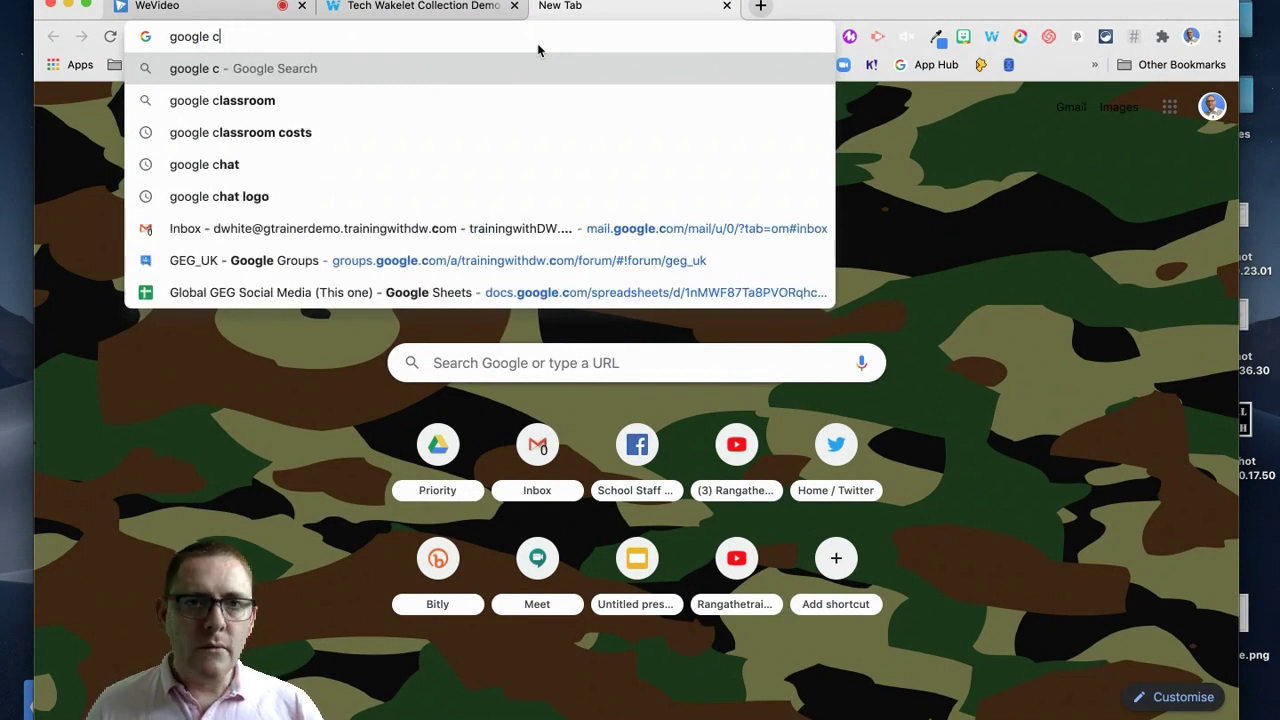
pyautogui.write('hrom hub')
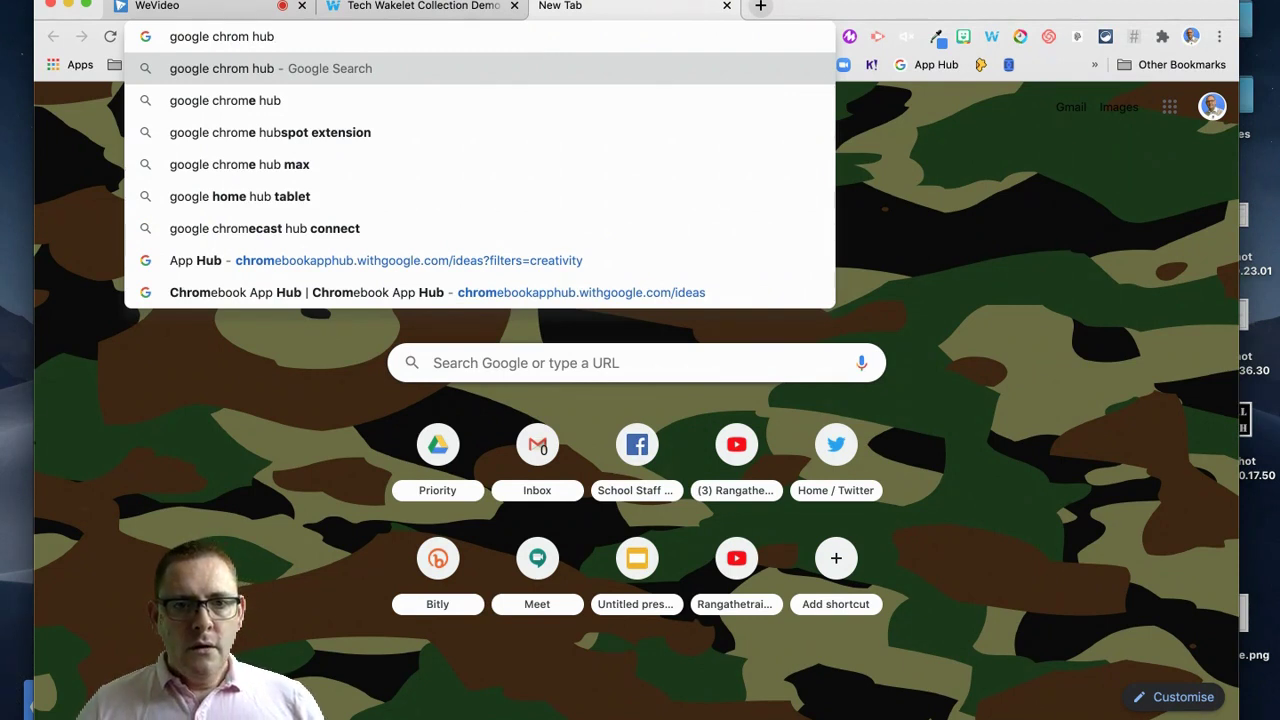
pyautogui.click(395, 293)
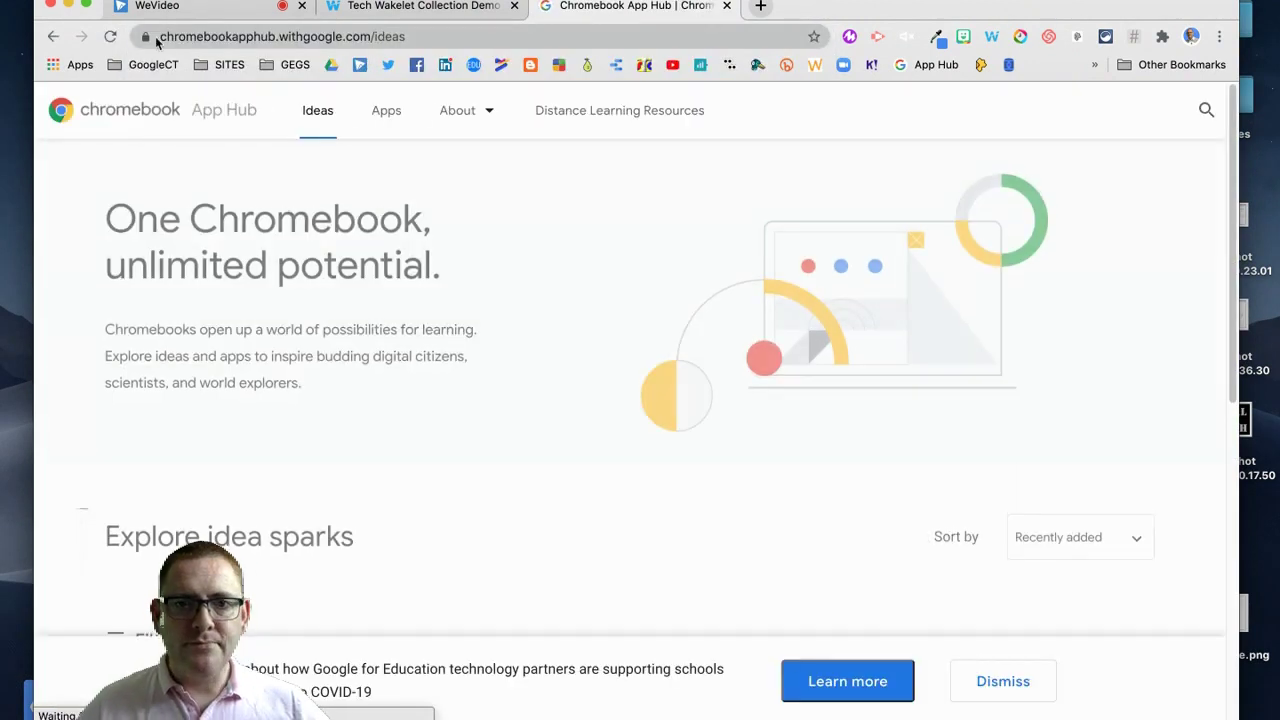
# Step: Copy the web address of the Chromebook App Hub's Ideas page
pyautogui.click(234, 38)
pyautogui.rightClick(234, 38)
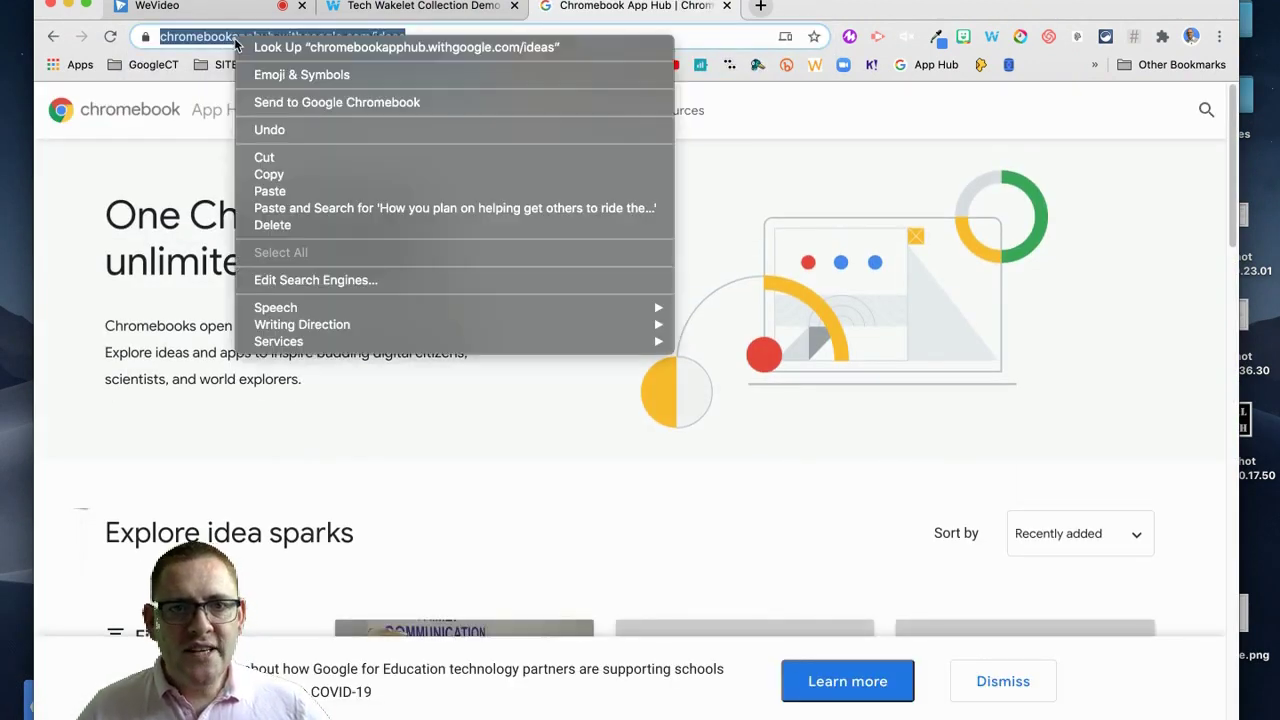
pyautogui.click(284, 173)
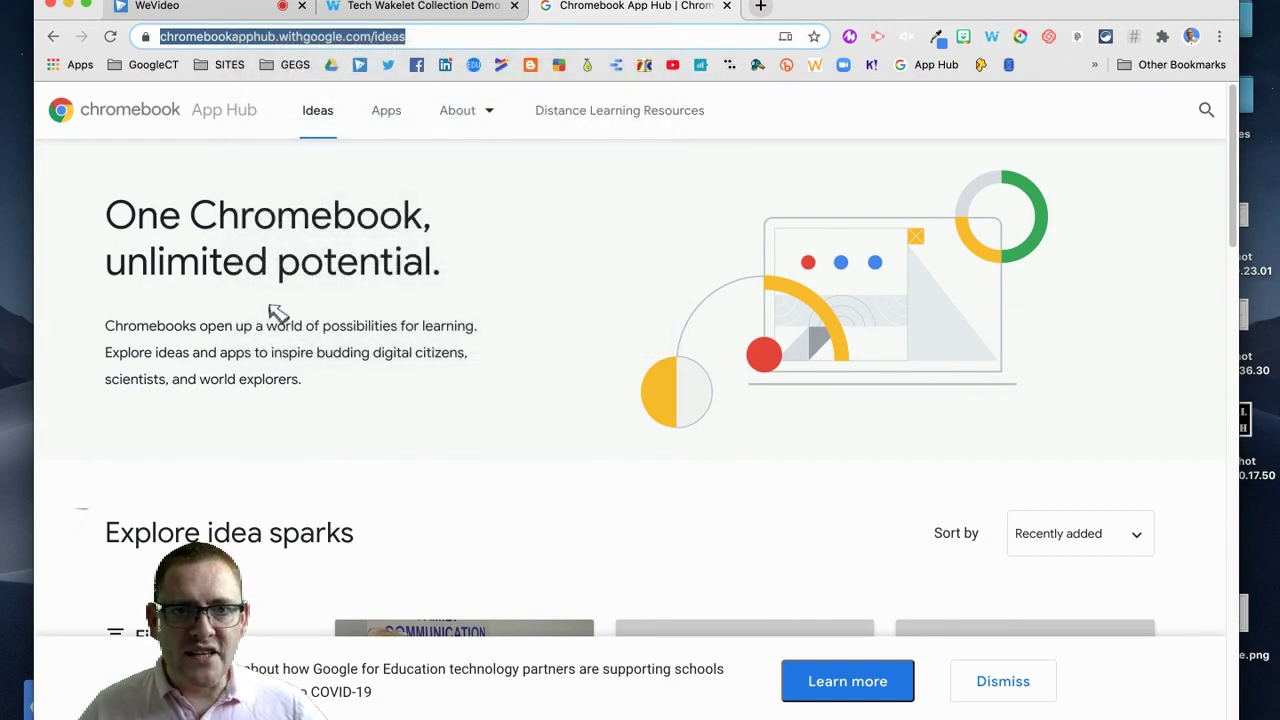
# Step: Look through the App Hub's Apps page, dismissing the COVID-19 notice, and return to browse the Ideas page
pyautogui.click(384, 113)
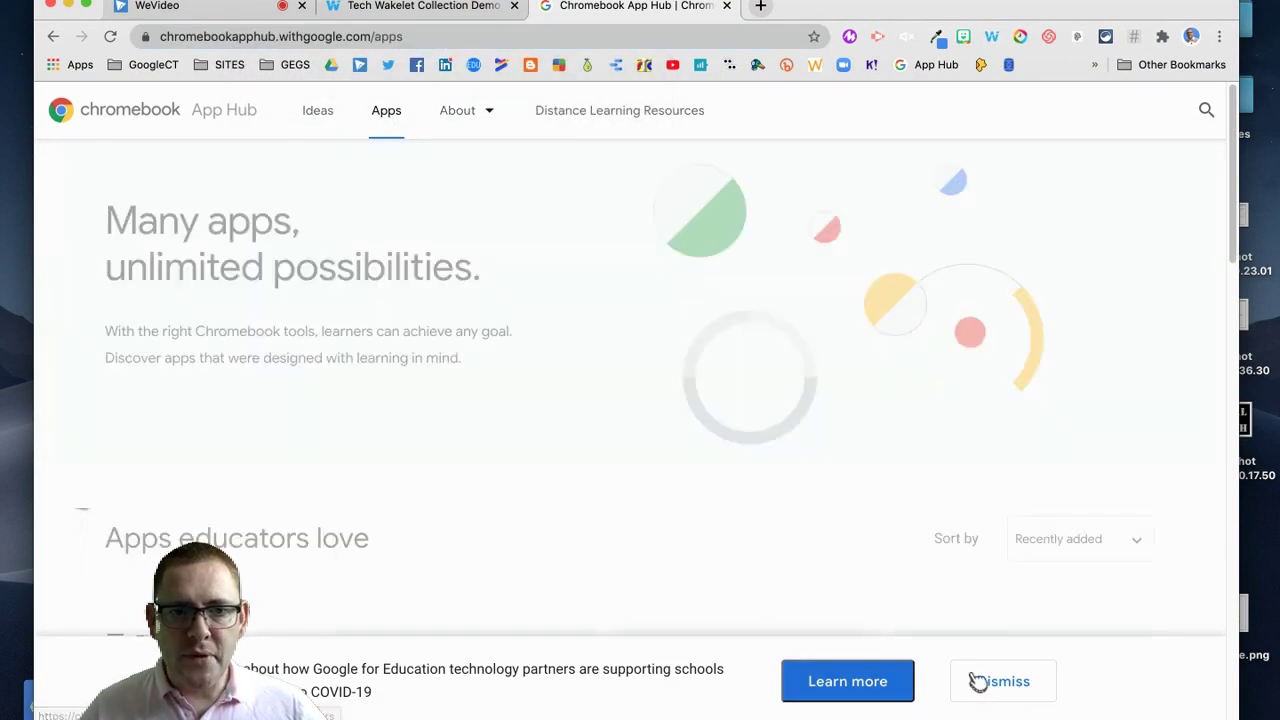
pyautogui.click(978, 681)
pyautogui.scroll(-4, 560, 465)
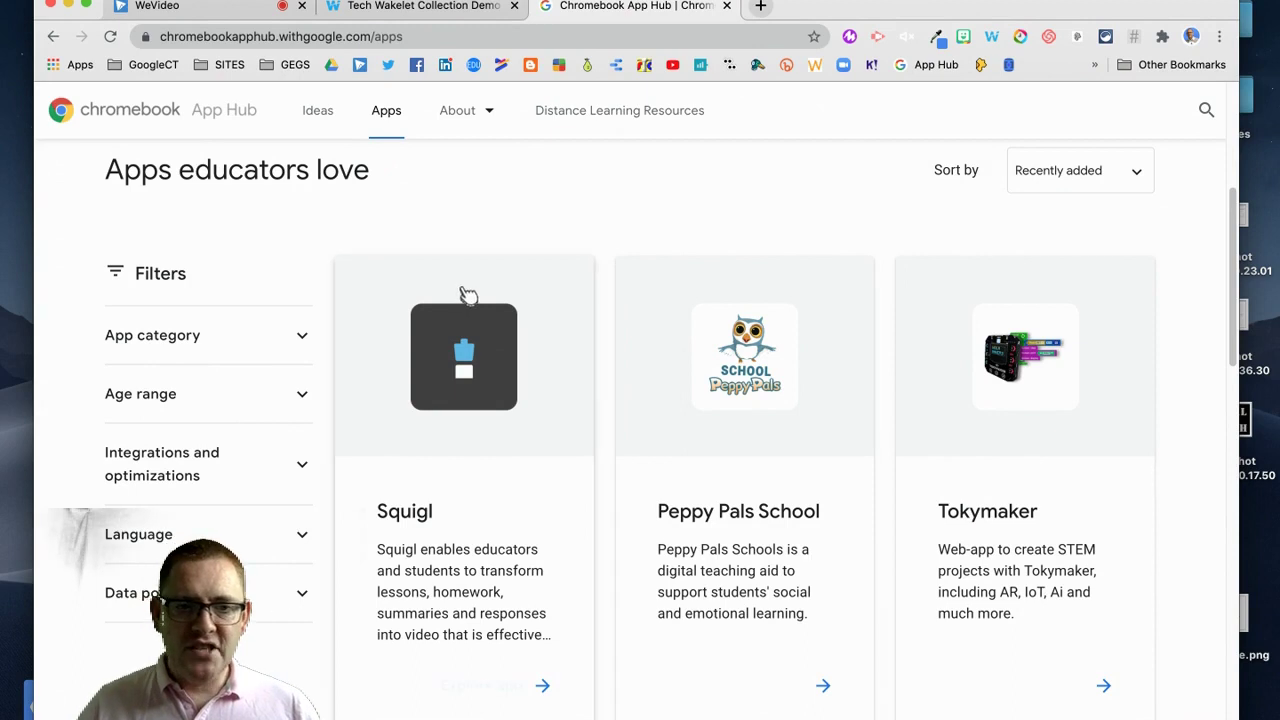
pyautogui.scroll(3, 503, 263)
pyautogui.click(318, 111)
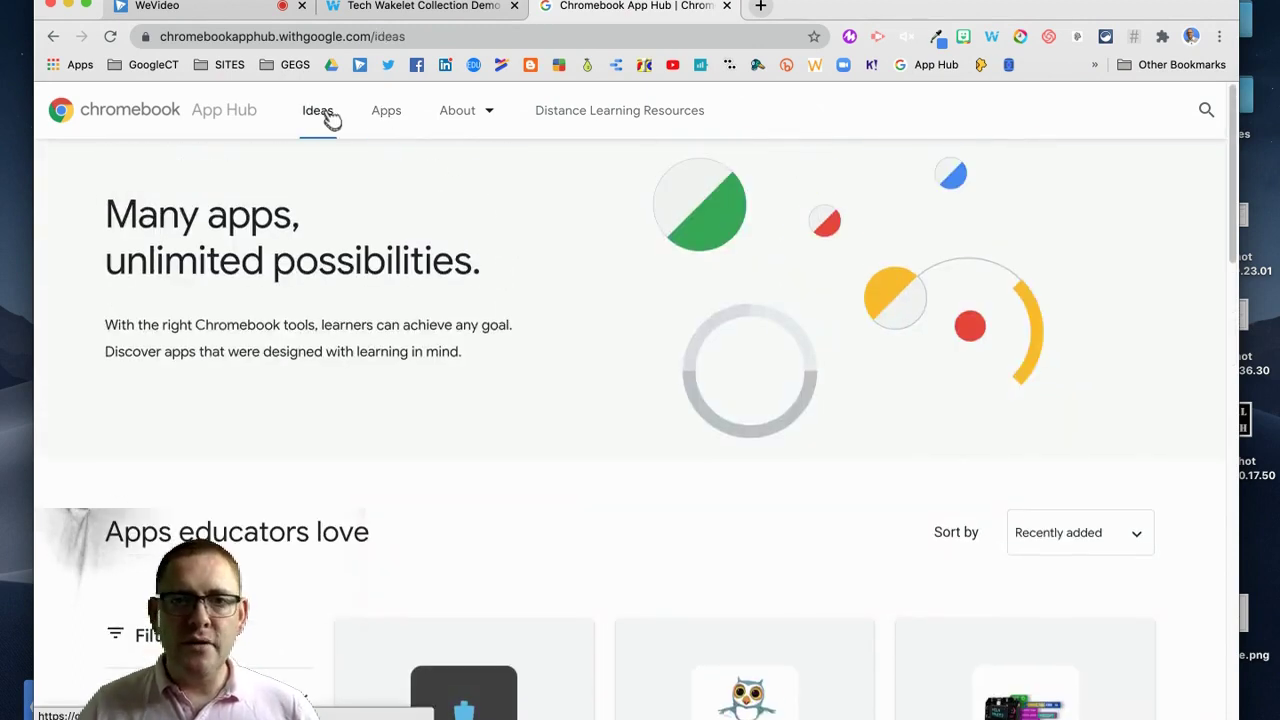
pyautogui.scroll(4, 545, 400)
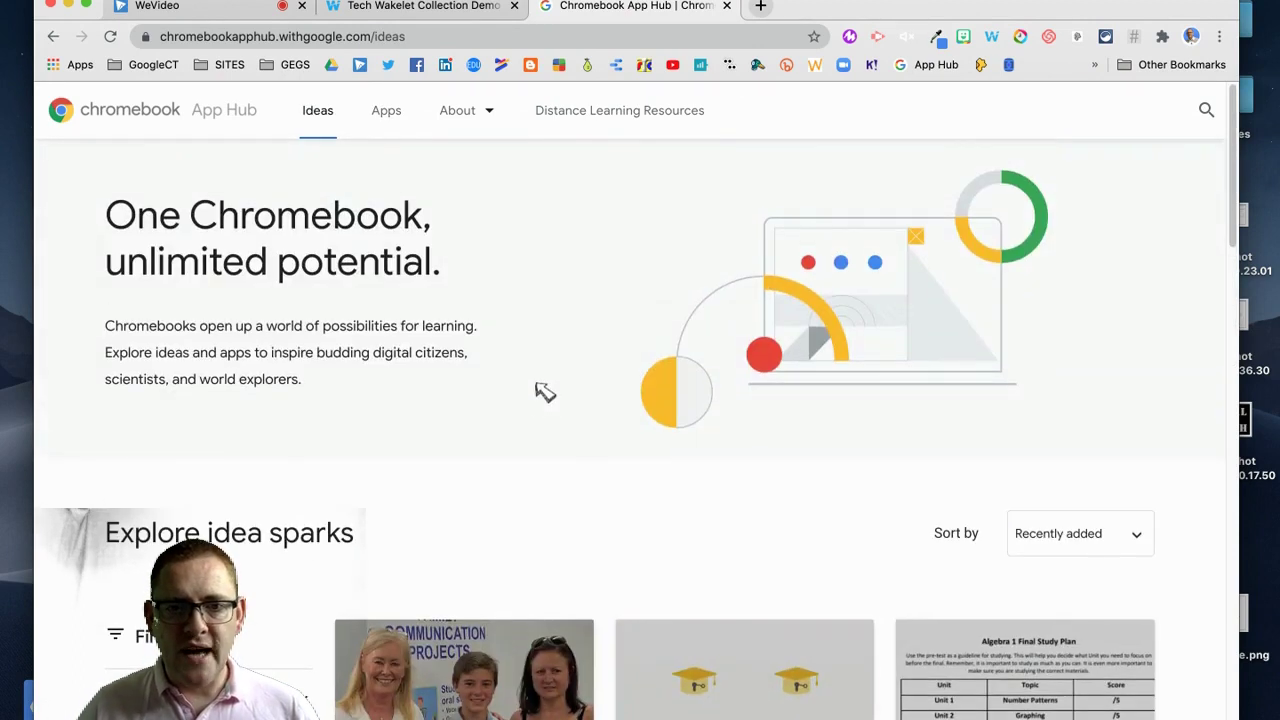
pyautogui.scroll(-3, 521, 420)
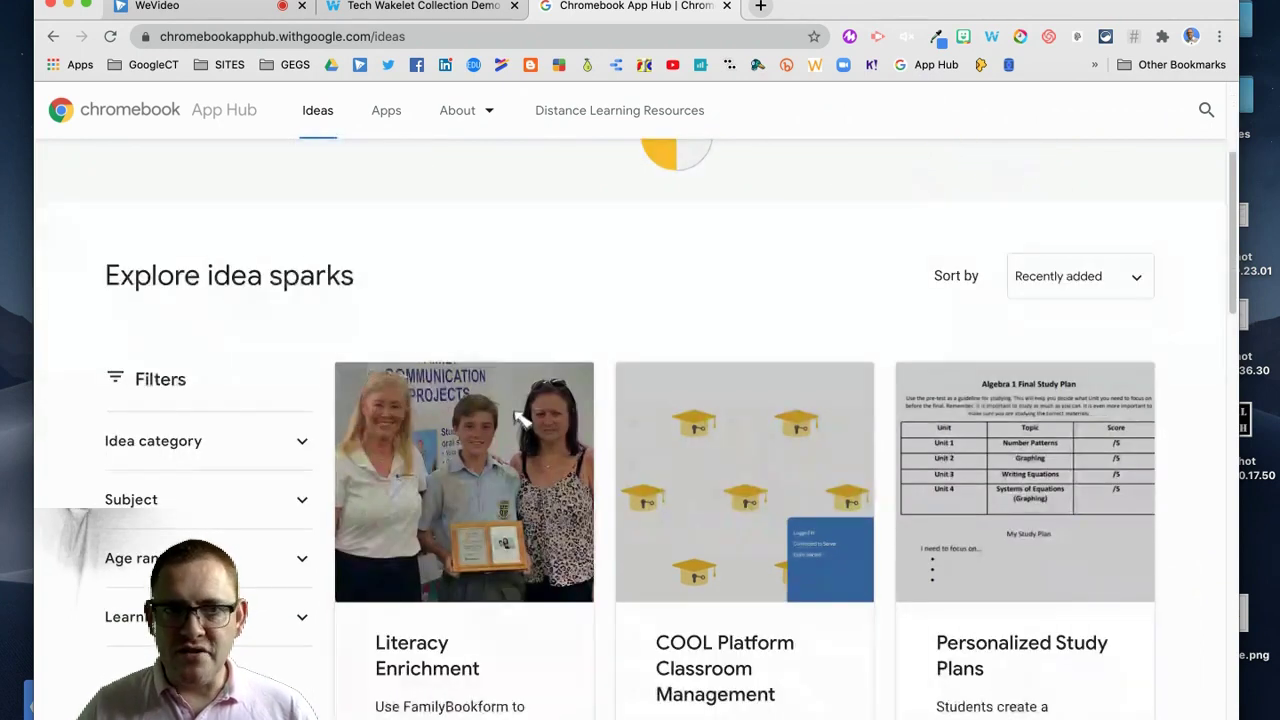
pyautogui.scroll(1, 490, 490)
pyautogui.scroll(3, 490, 483)
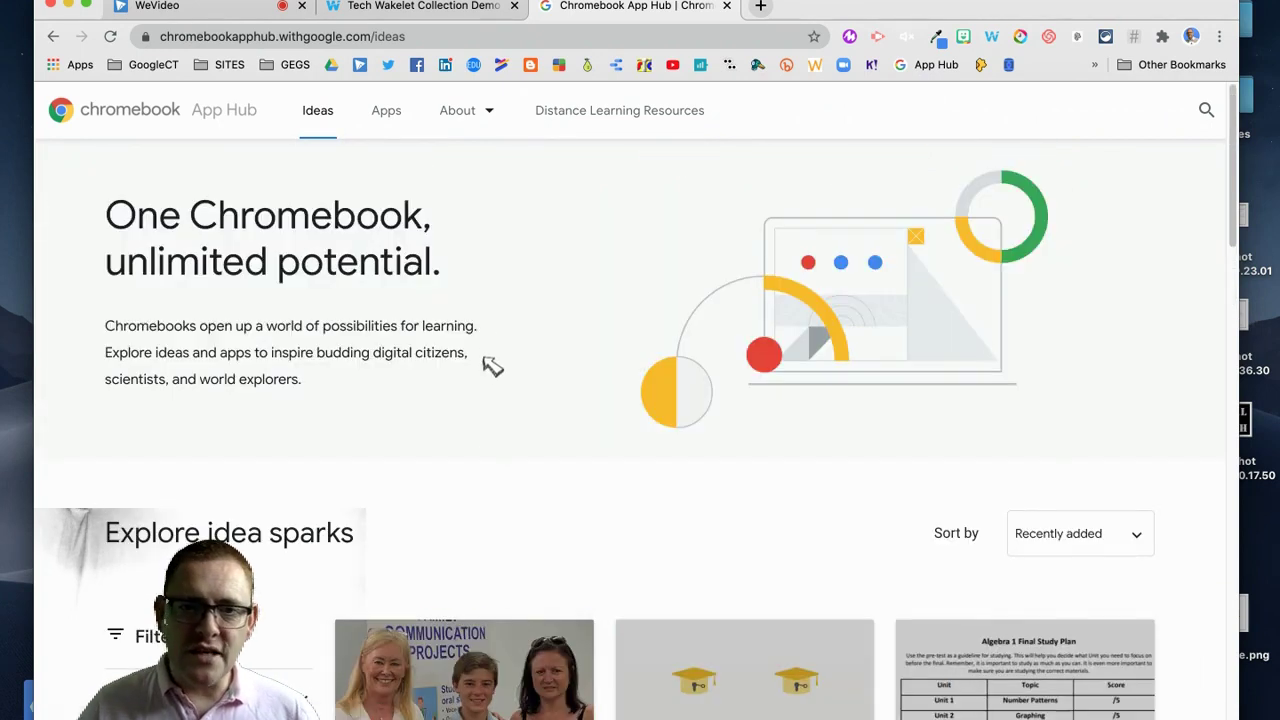
# Step: Copy the Ideas page's web address and add it as a link item above the text in the Wakelet collection
pyautogui.click(249, 36)
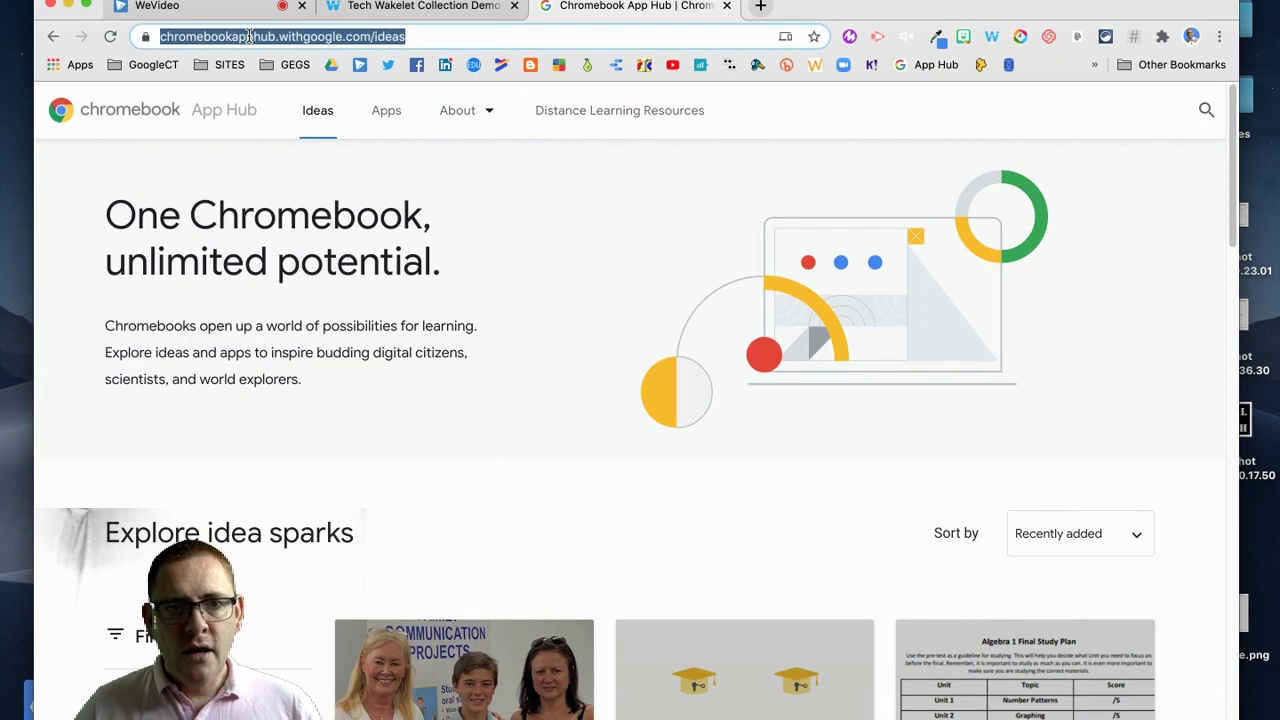
pyautogui.rightClick(249, 36)
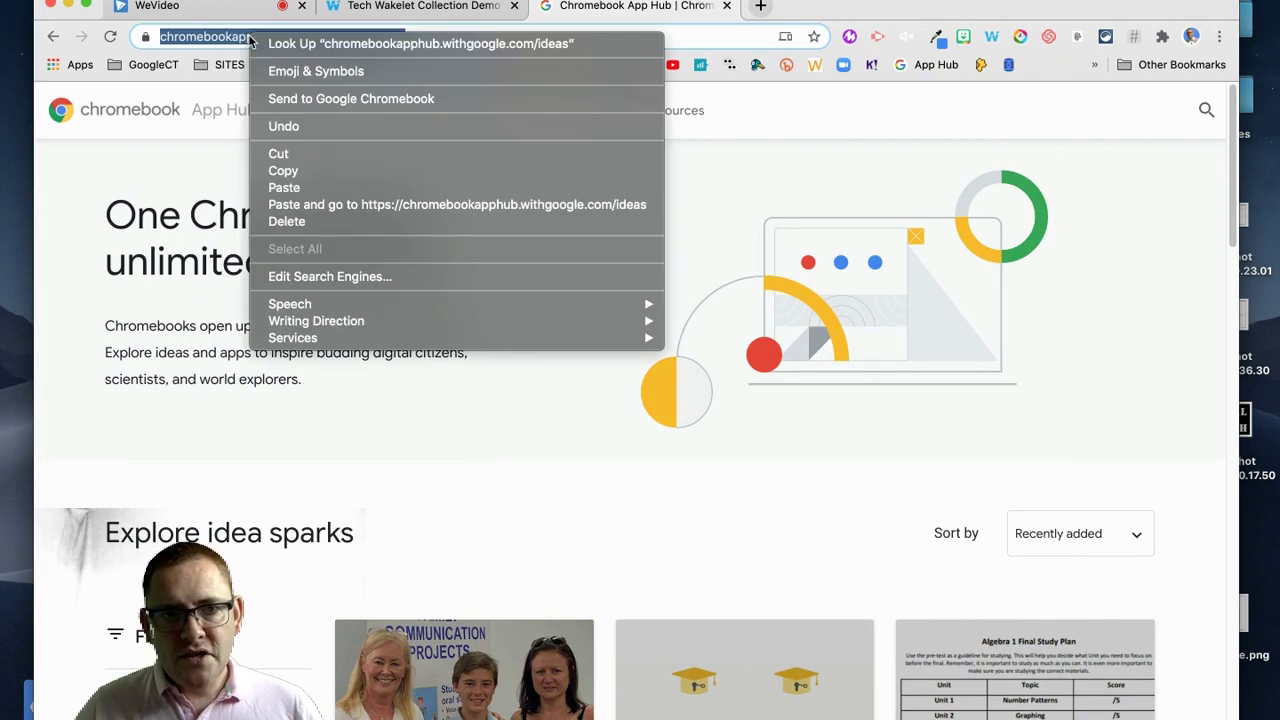
pyautogui.click(302, 176)
pyautogui.click(384, 6)
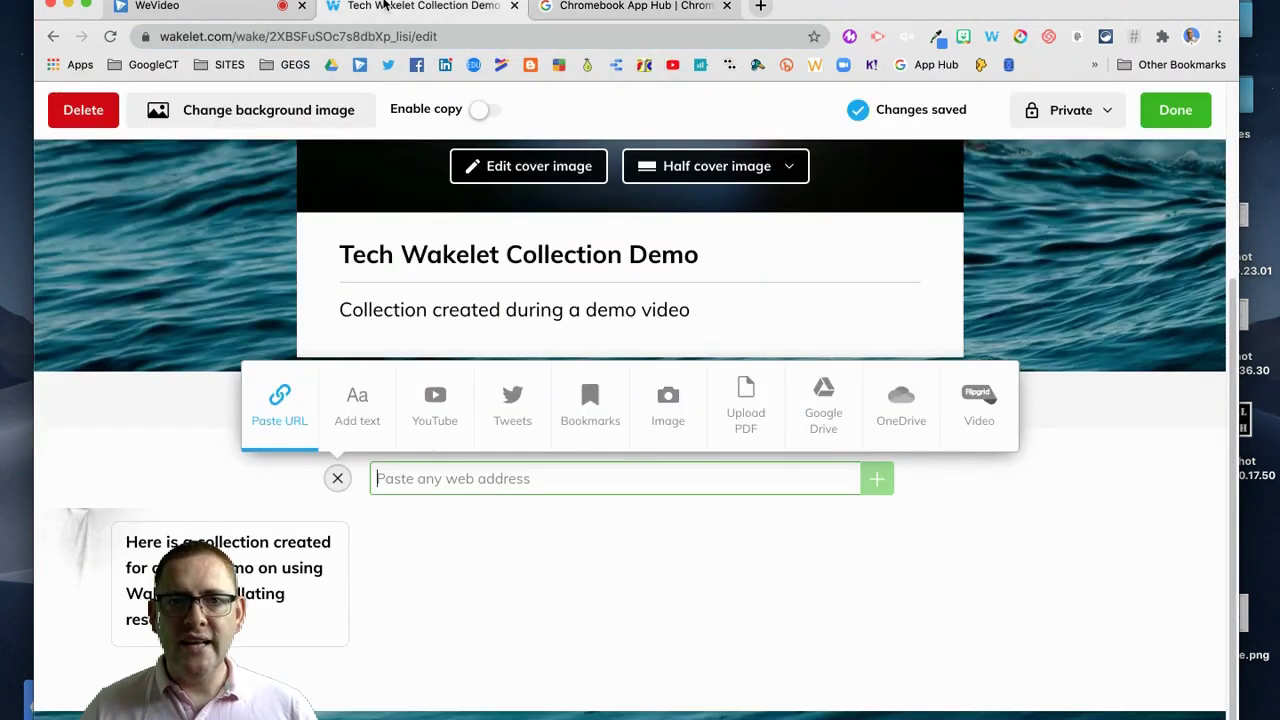
pyautogui.rightClick(405, 478)
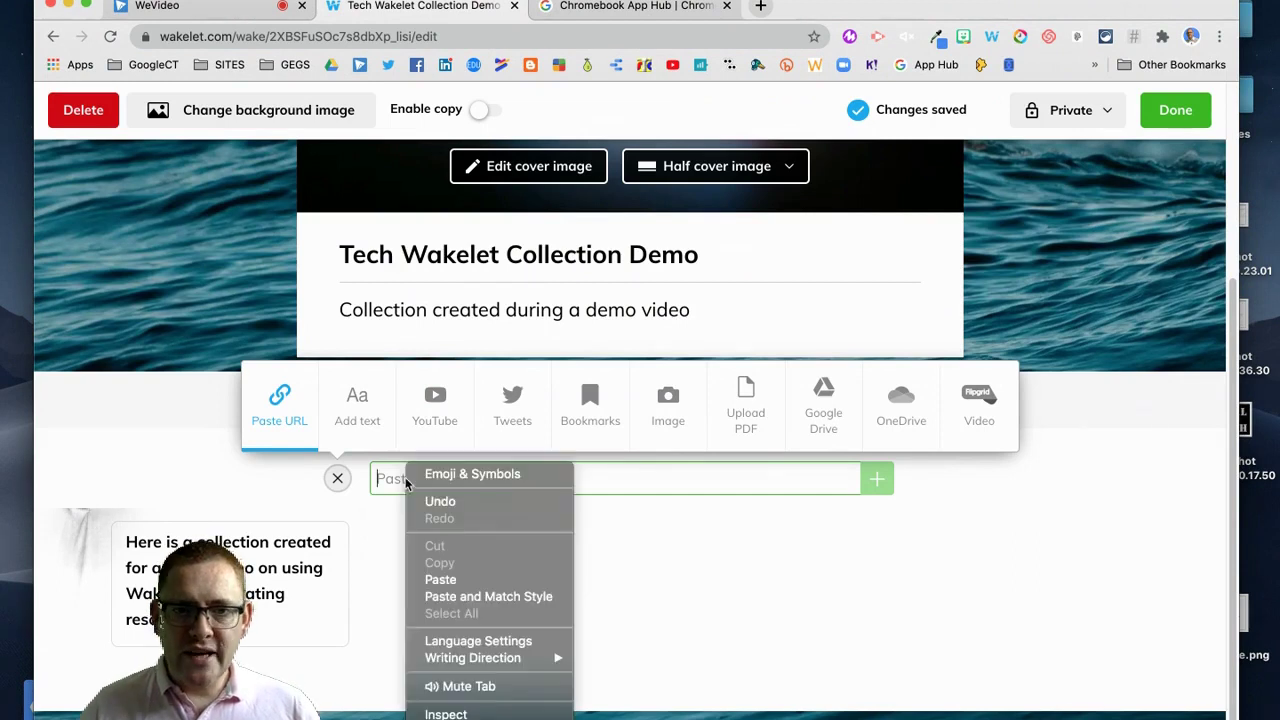
pyautogui.click(463, 575)
pyautogui.press('Return')
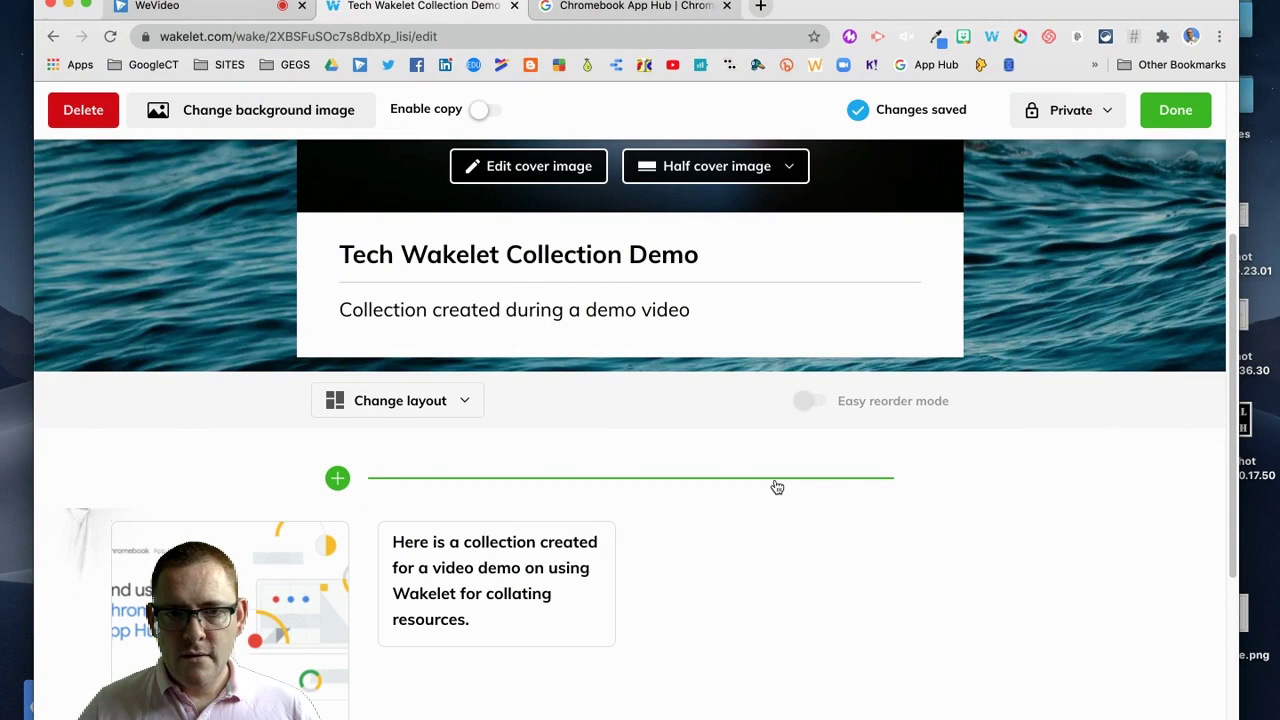
# Step: Delete the Chromebook App Hub item from the collection and confirm the deletion
pyautogui.scroll(-3, 775, 486)
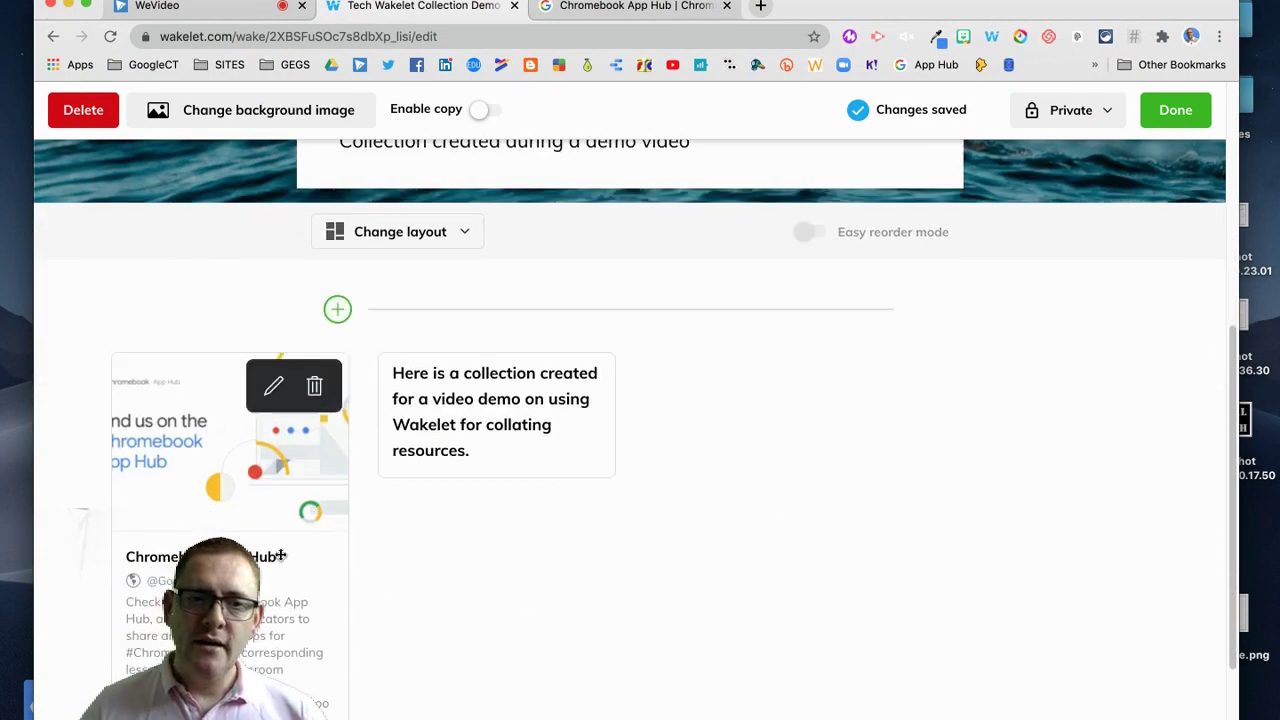
pyautogui.scroll(-2, 300, 480)
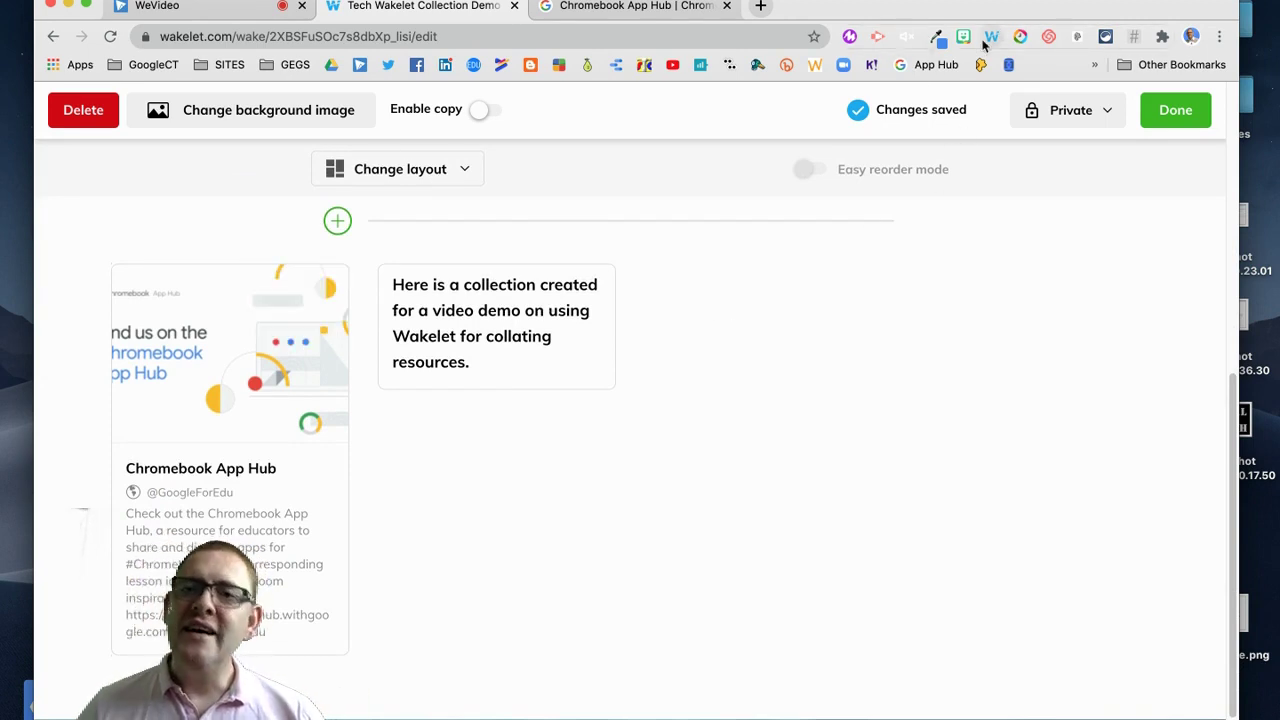
pyautogui.moveTo(316, 298)
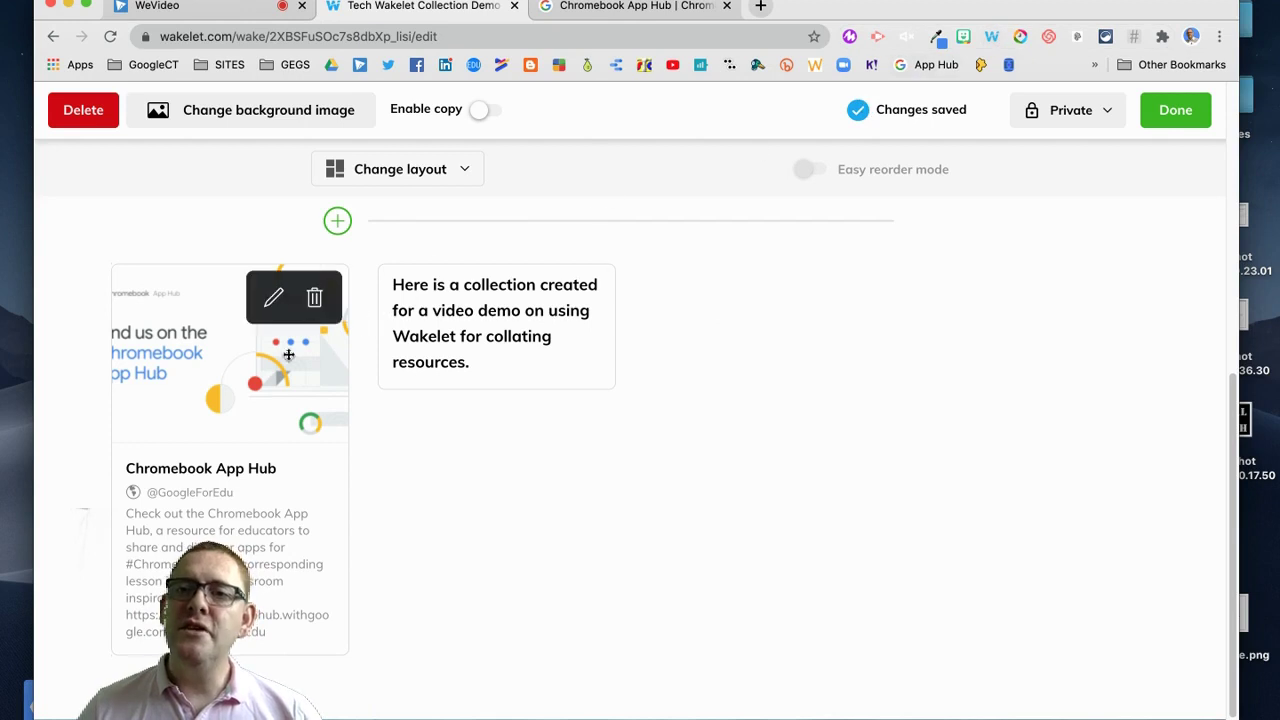
pyautogui.click(316, 298)
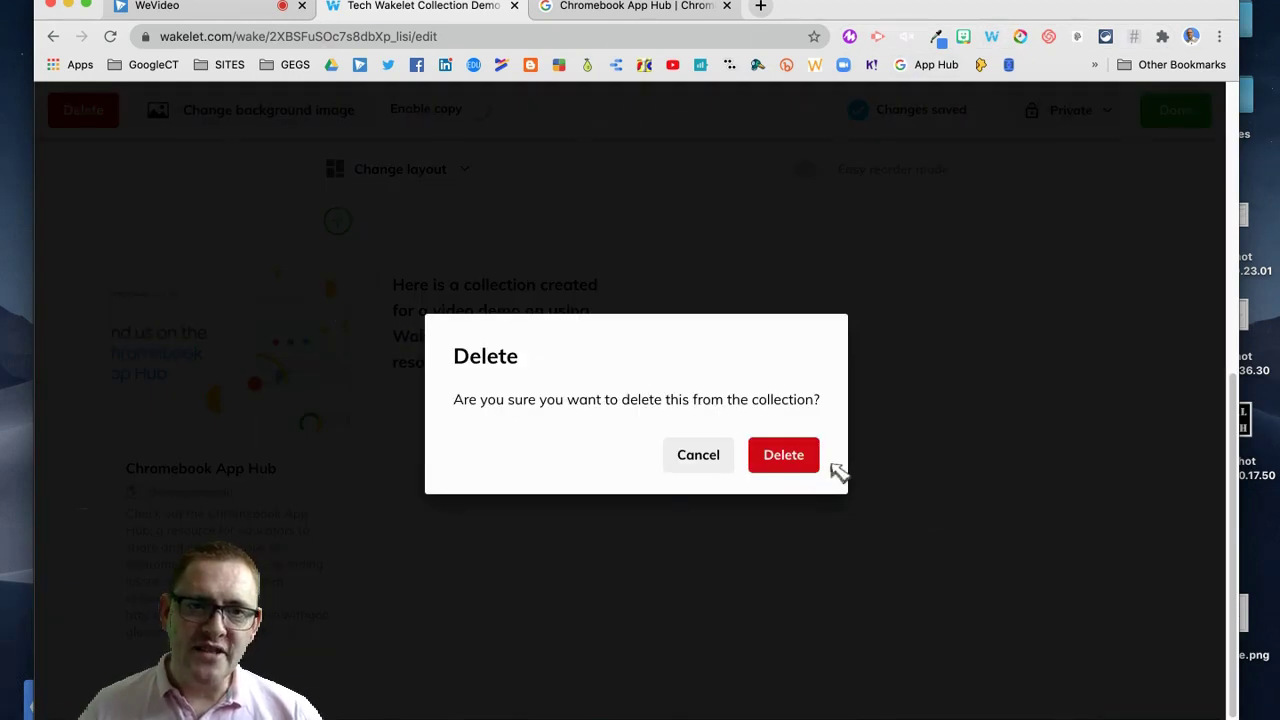
pyautogui.click(789, 455)
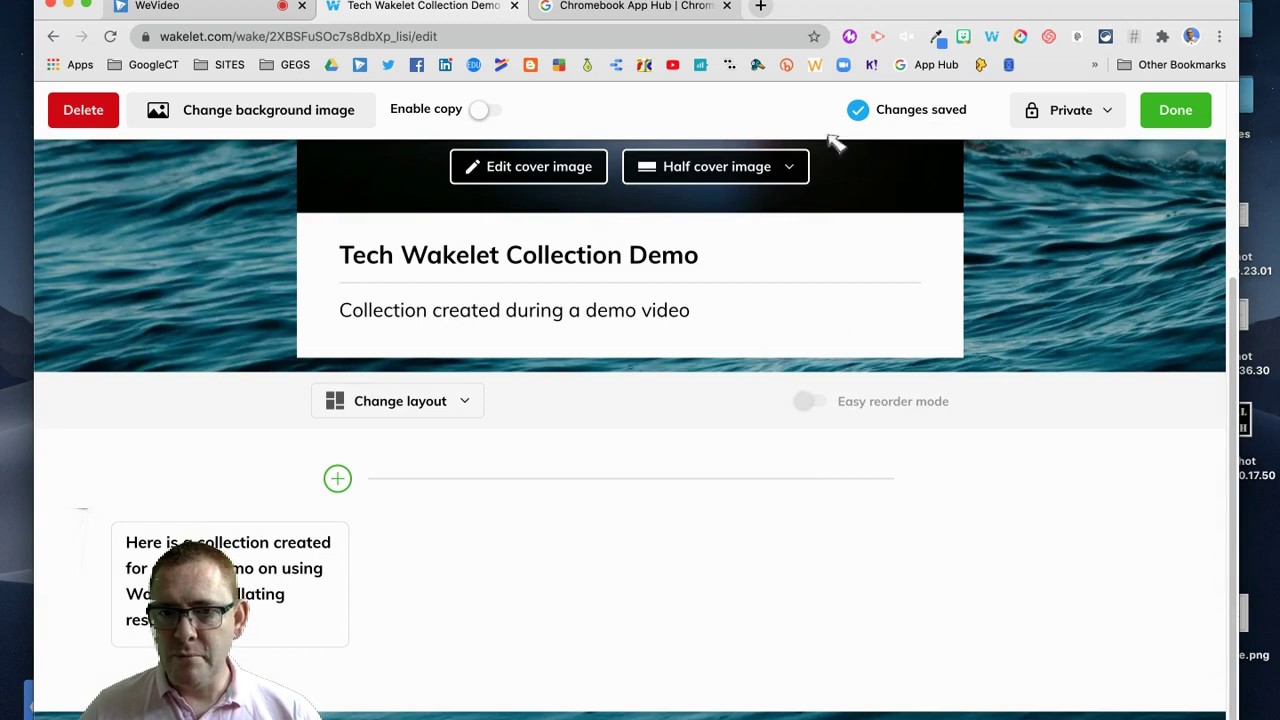
# Step: Return to the App Hub page and save it to Tech Wakelet Collection Demo with the Wakelet extension
pyautogui.click(612, 8)
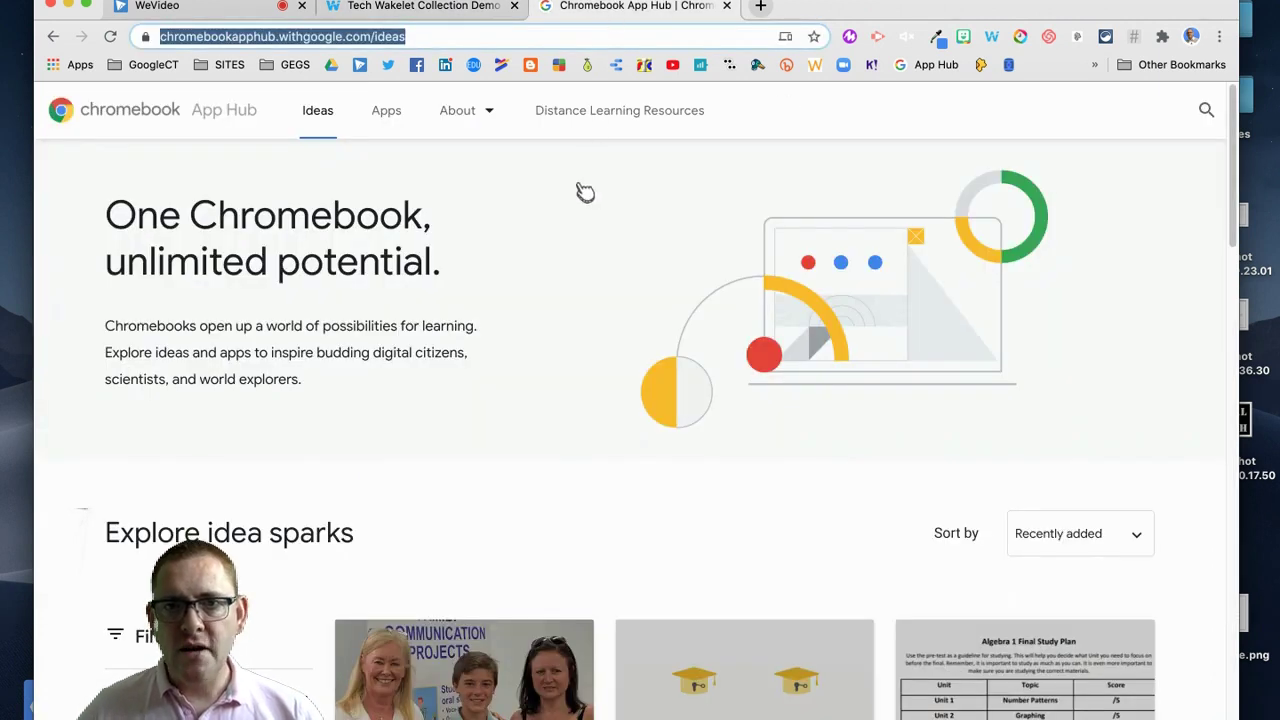
pyautogui.click(991, 37)
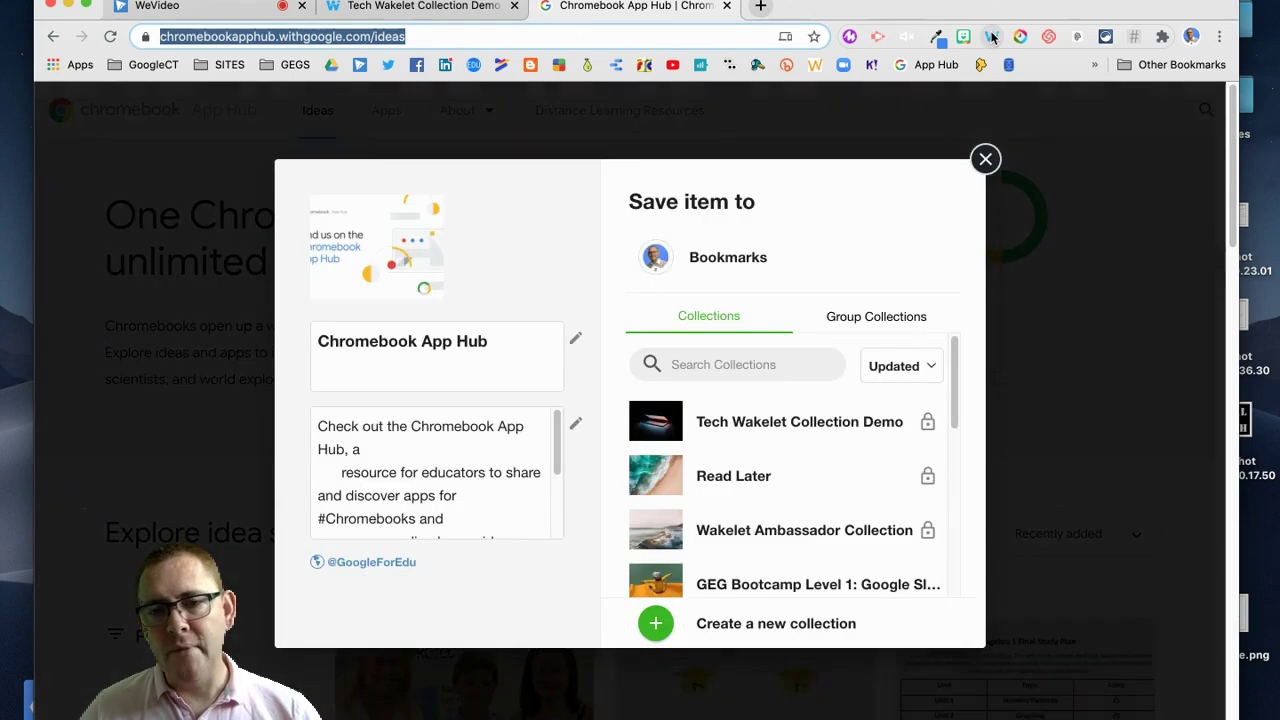
pyautogui.moveTo(823, 437)
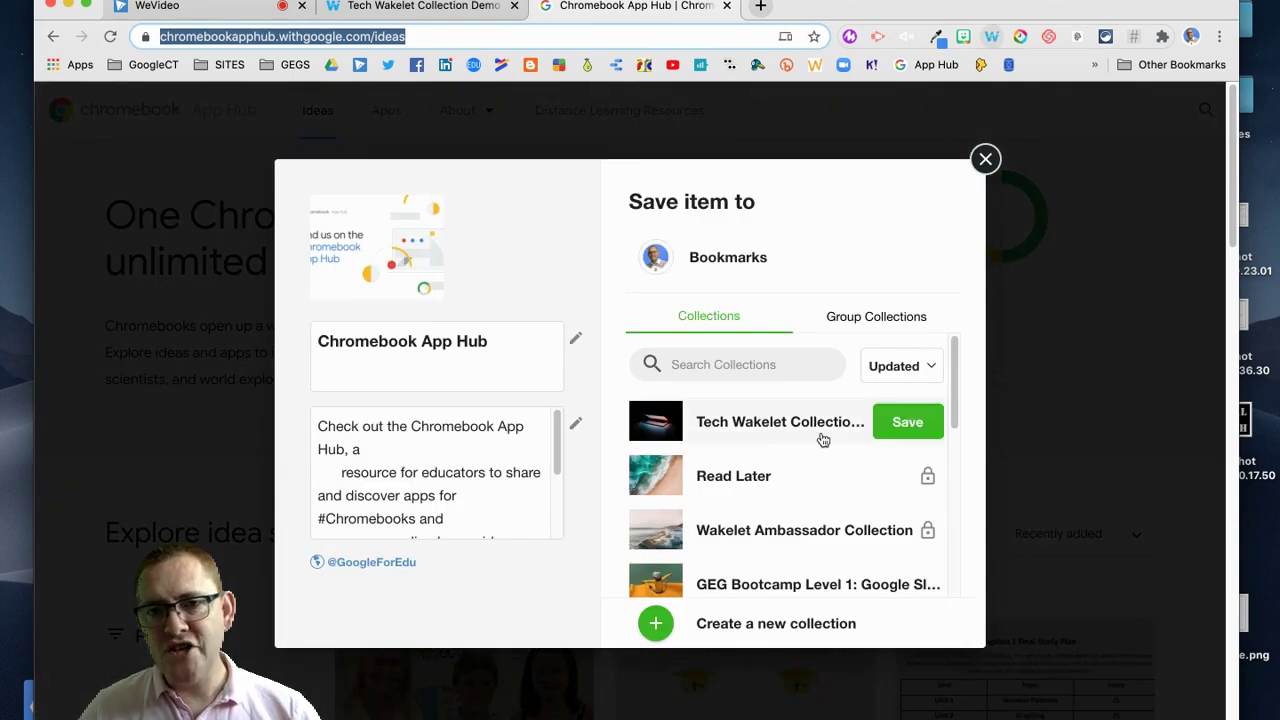
pyautogui.click(907, 422)
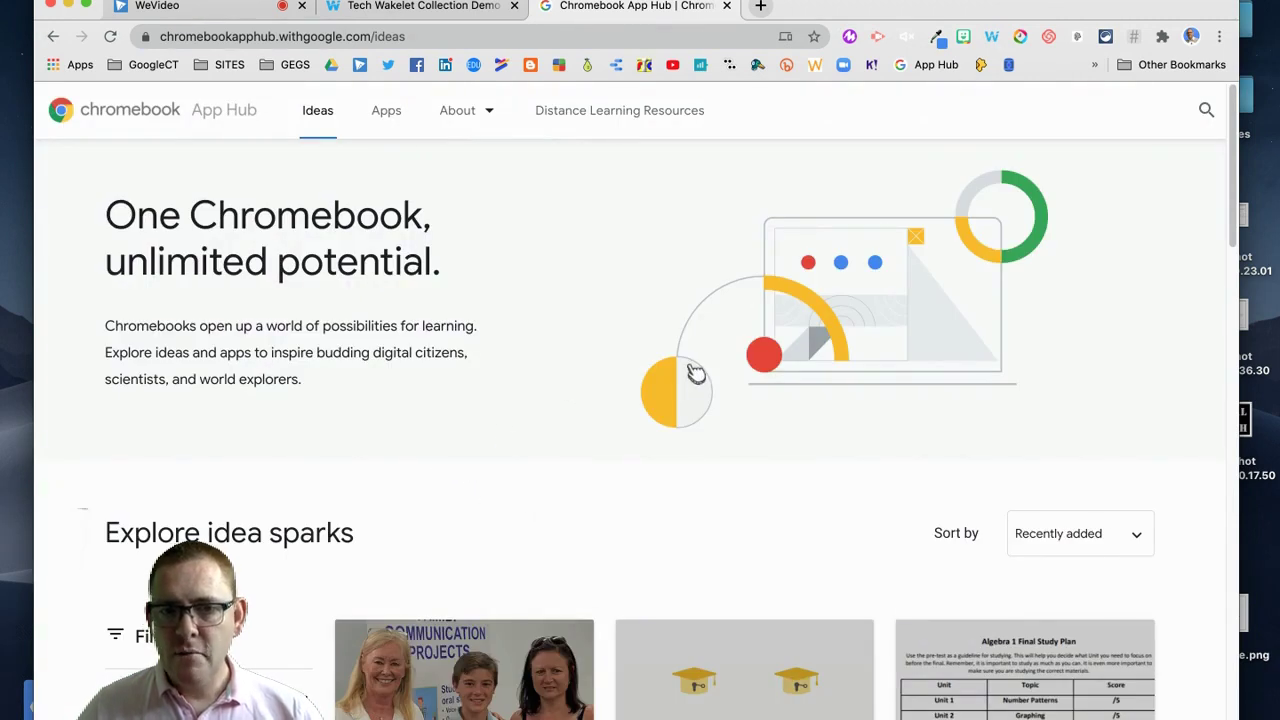
# Step: Return to the collection and move the text item ahead of the Chromebook App Hub card
pyautogui.click(430, 8)
pyautogui.moveTo(290, 296)
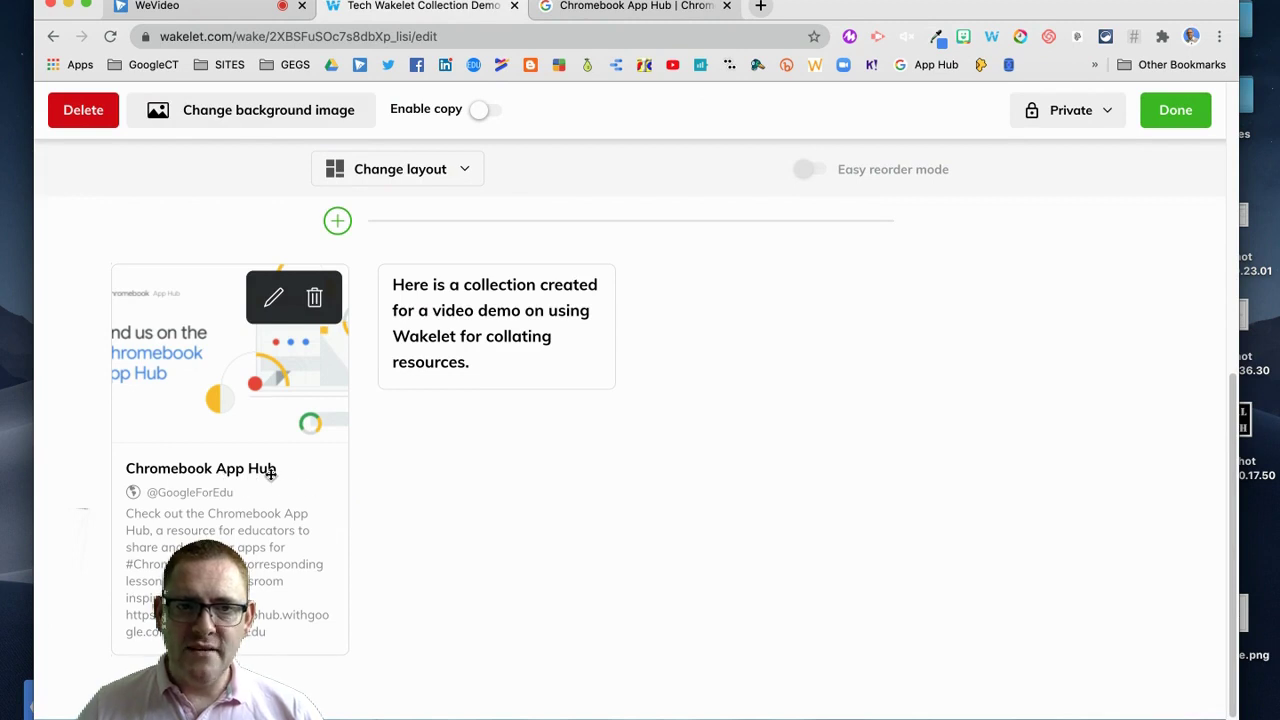
pyautogui.moveTo(474, 304)
pyautogui.moveTo(474, 304); pyautogui.dragTo(210, 305)
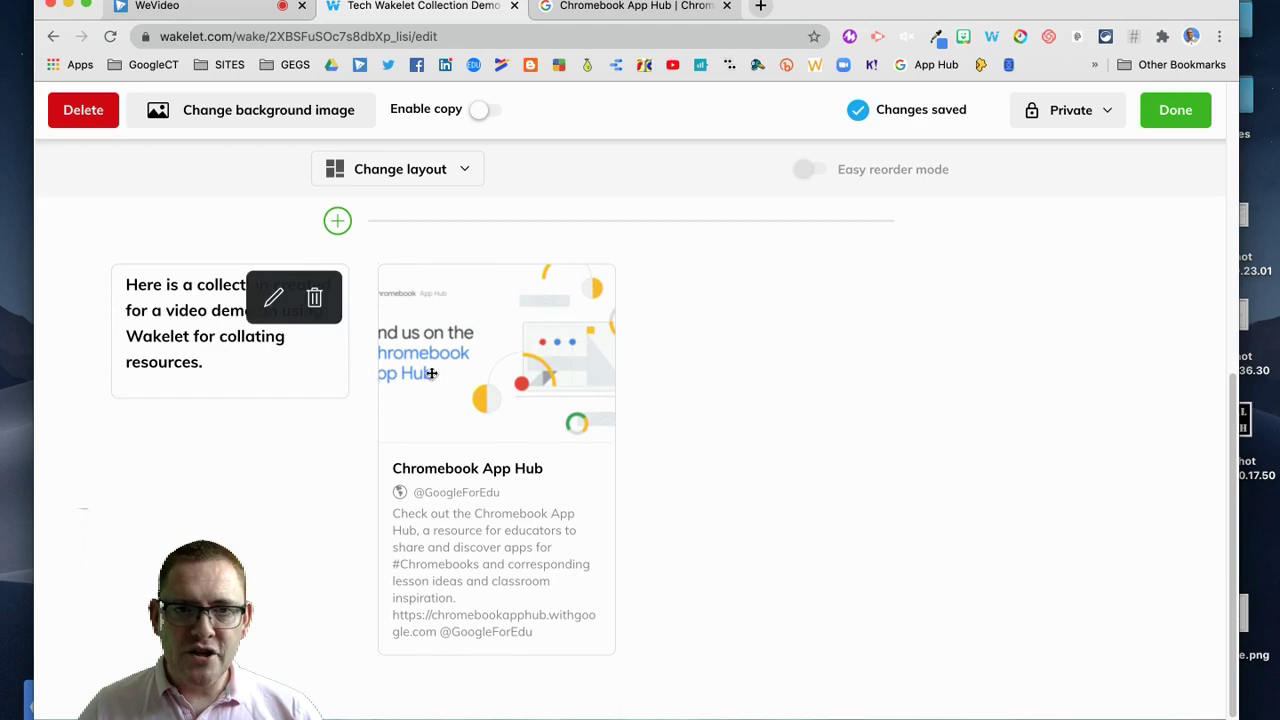
# Step: View the Unsplash photo library offered for a new image item above the cards and close it
pyautogui.click(338, 221)
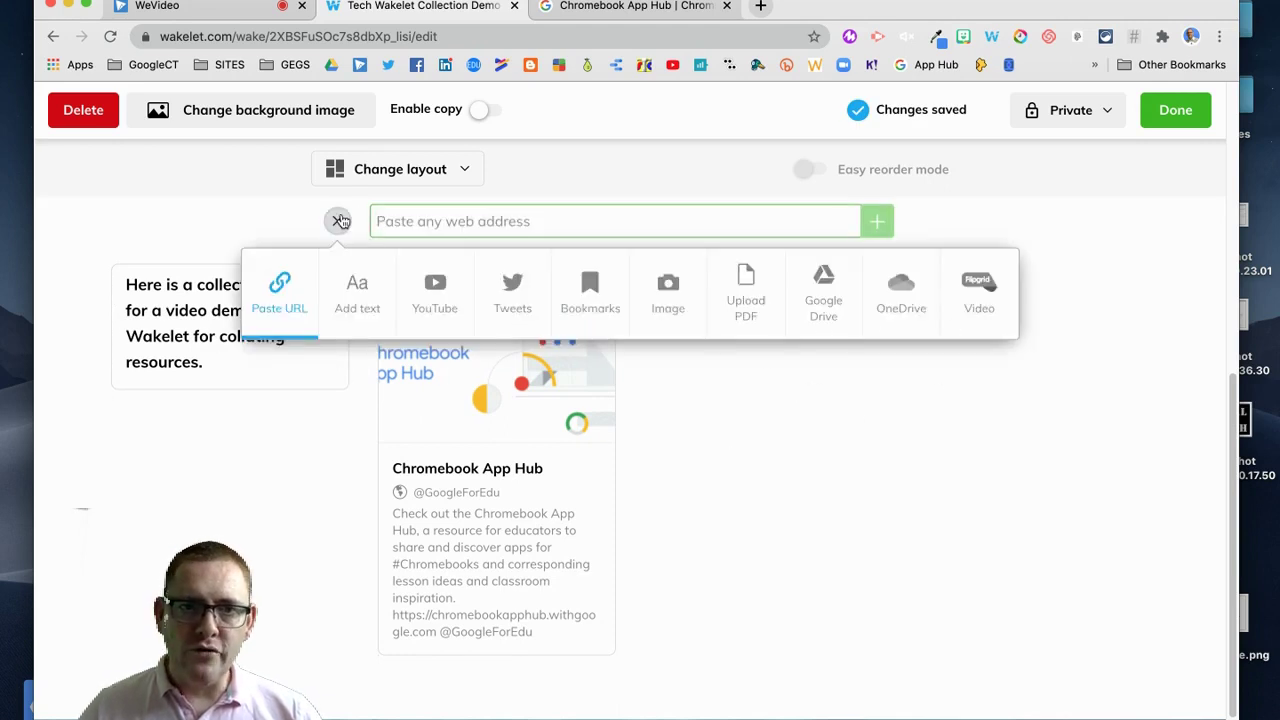
pyautogui.click(667, 295)
pyautogui.click(684, 383)
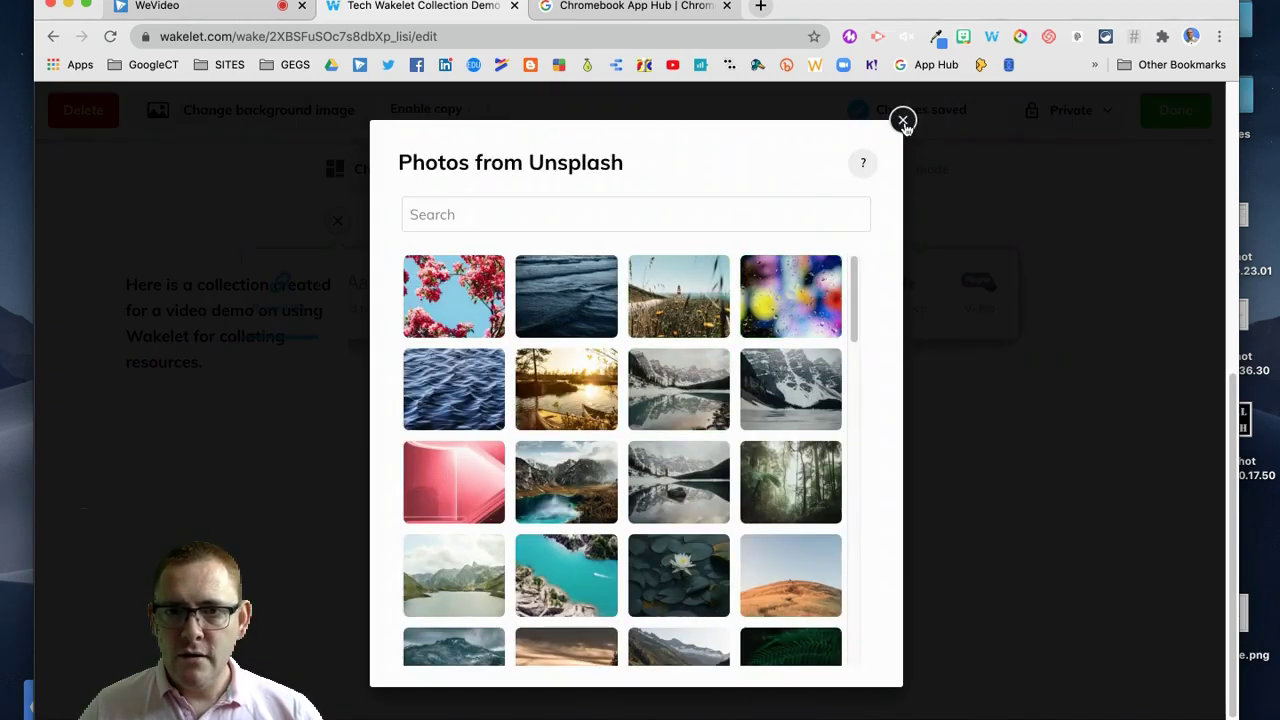
pyautogui.click(903, 121)
# Step: Upload Wakelet_Blue.png from the Desktop folder as an image item ahead of the existing cards in the collection
pyautogui.click(688, 292)
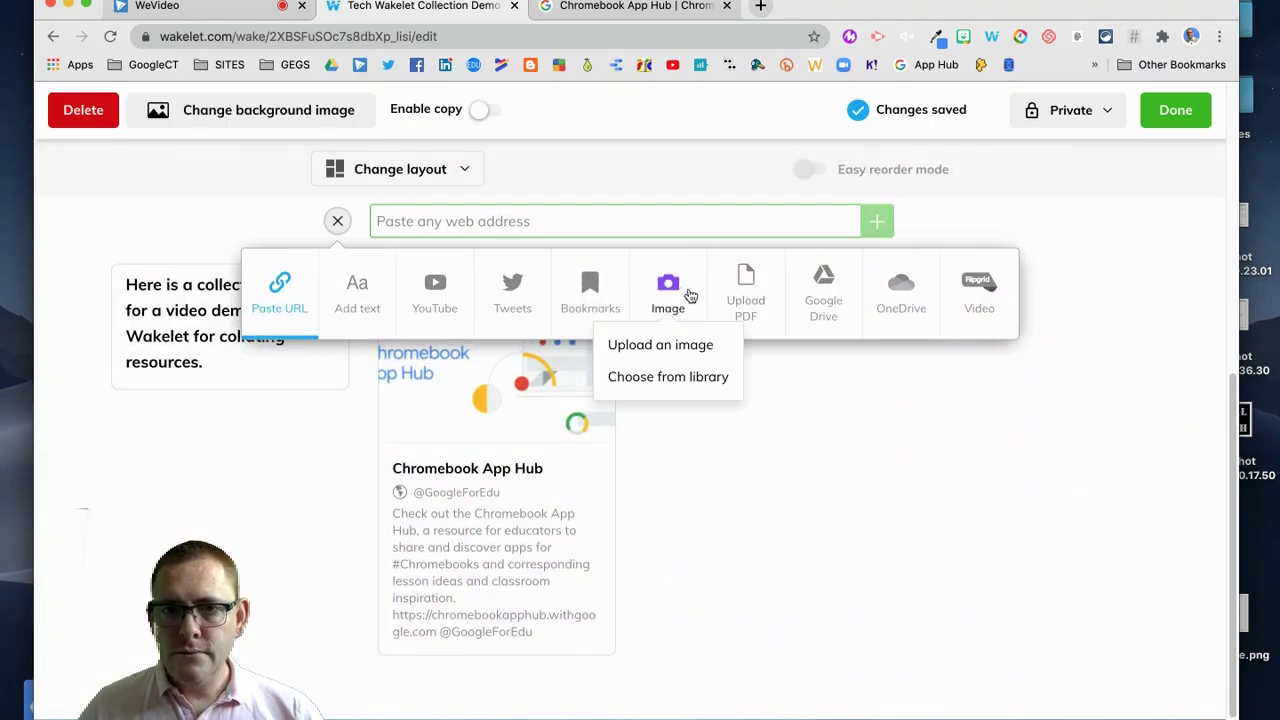
pyautogui.click(692, 350)
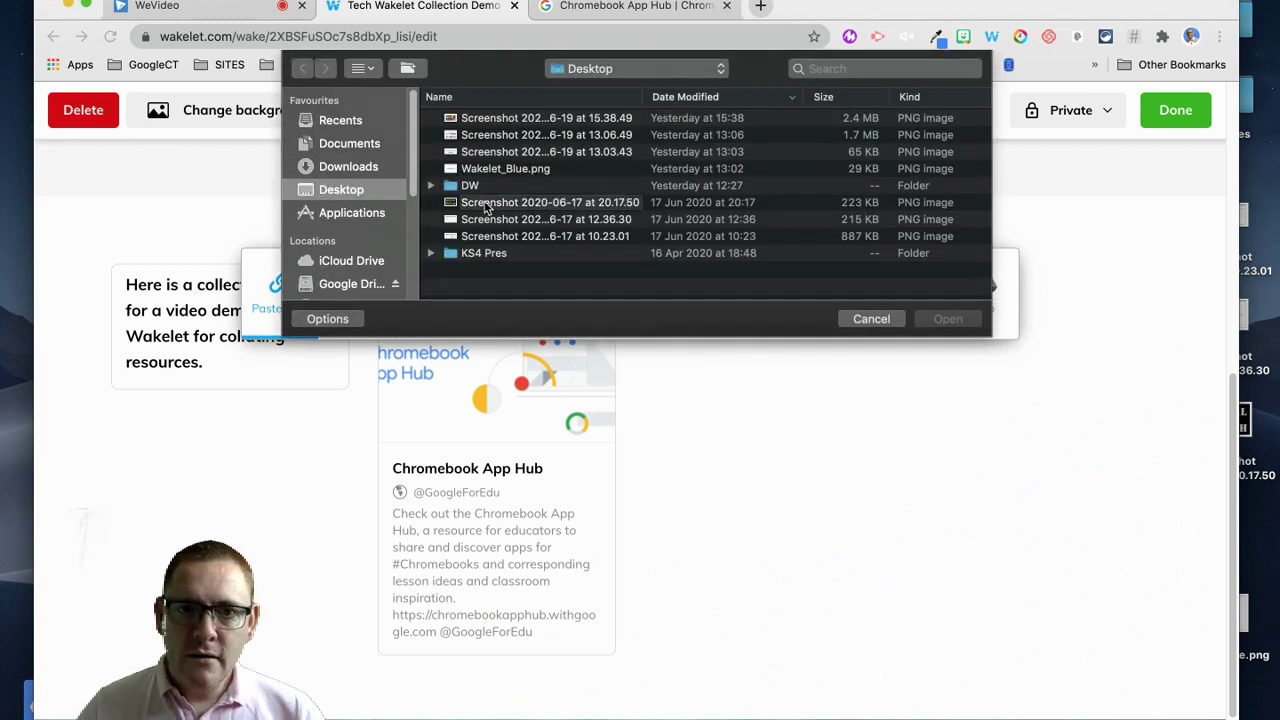
pyautogui.doubleClick(495, 169)
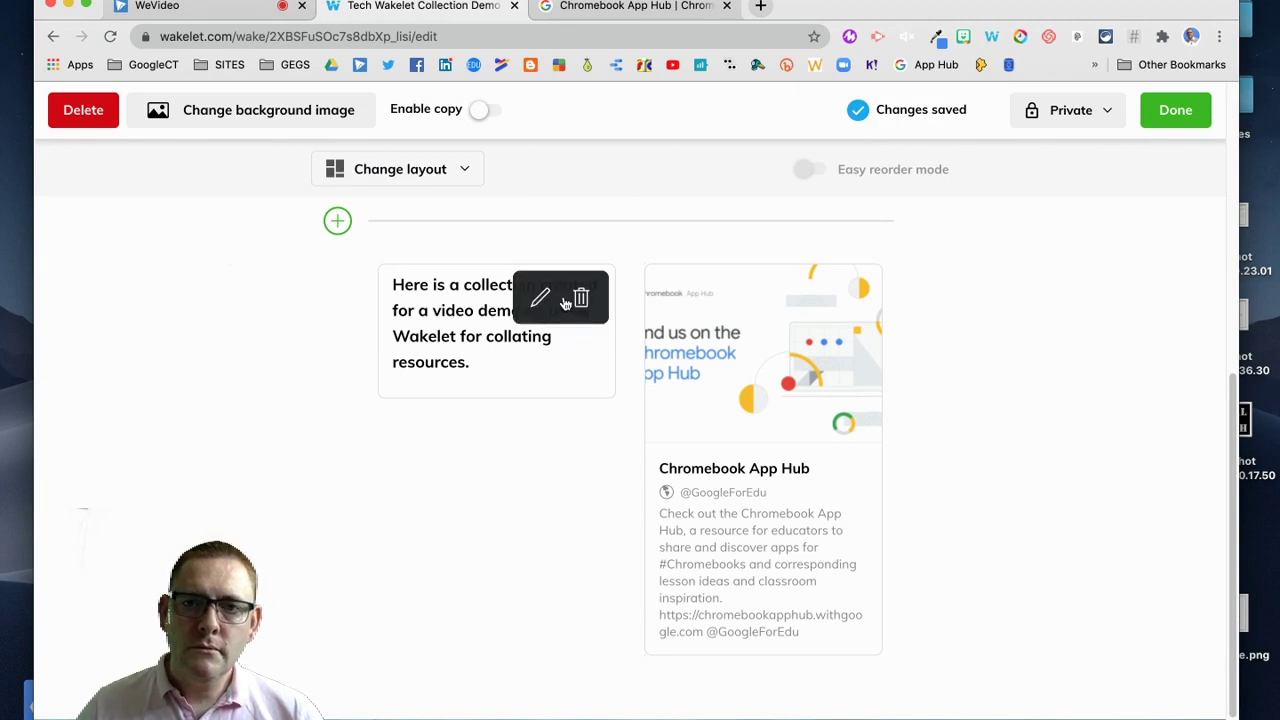
pyautogui.scroll(5, 566, 330)
pyautogui.scroll(-5, 557, 366)
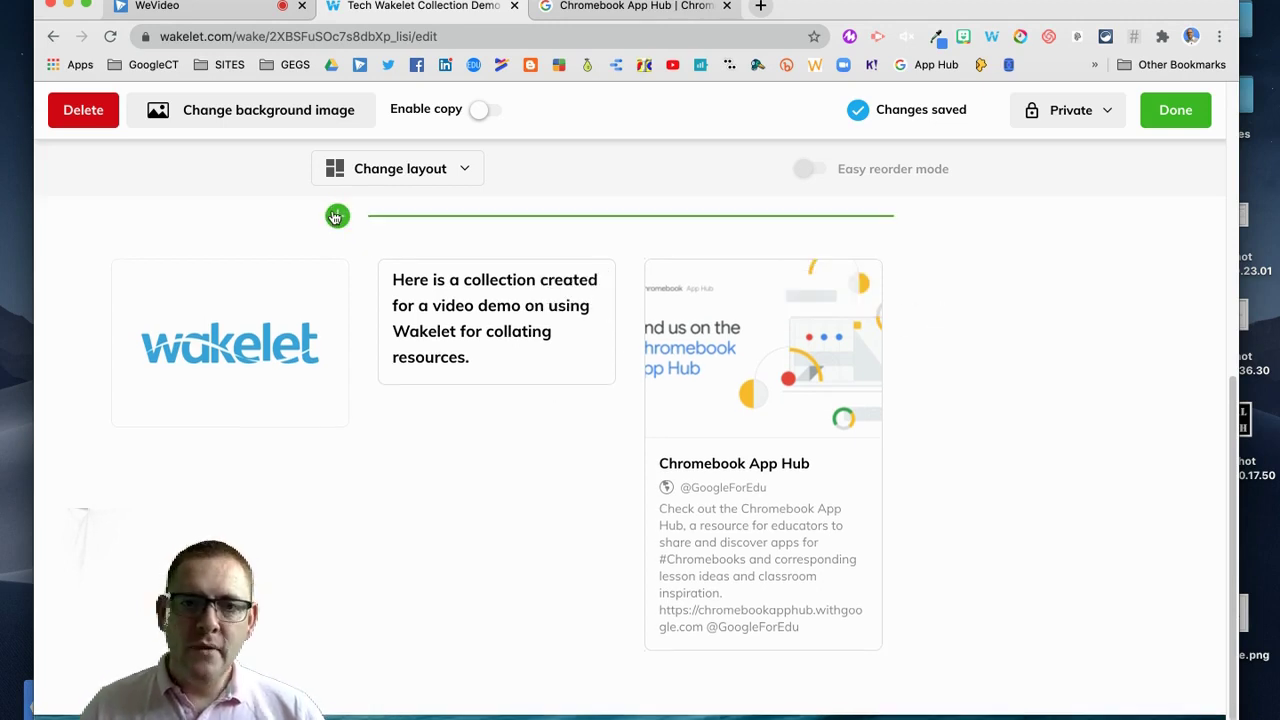
# Step: Search the web for "wakelet community" in a new browser tab and open the Wakelet Community site
pyautogui.click(760, 6)
pyautogui.click(654, 42)
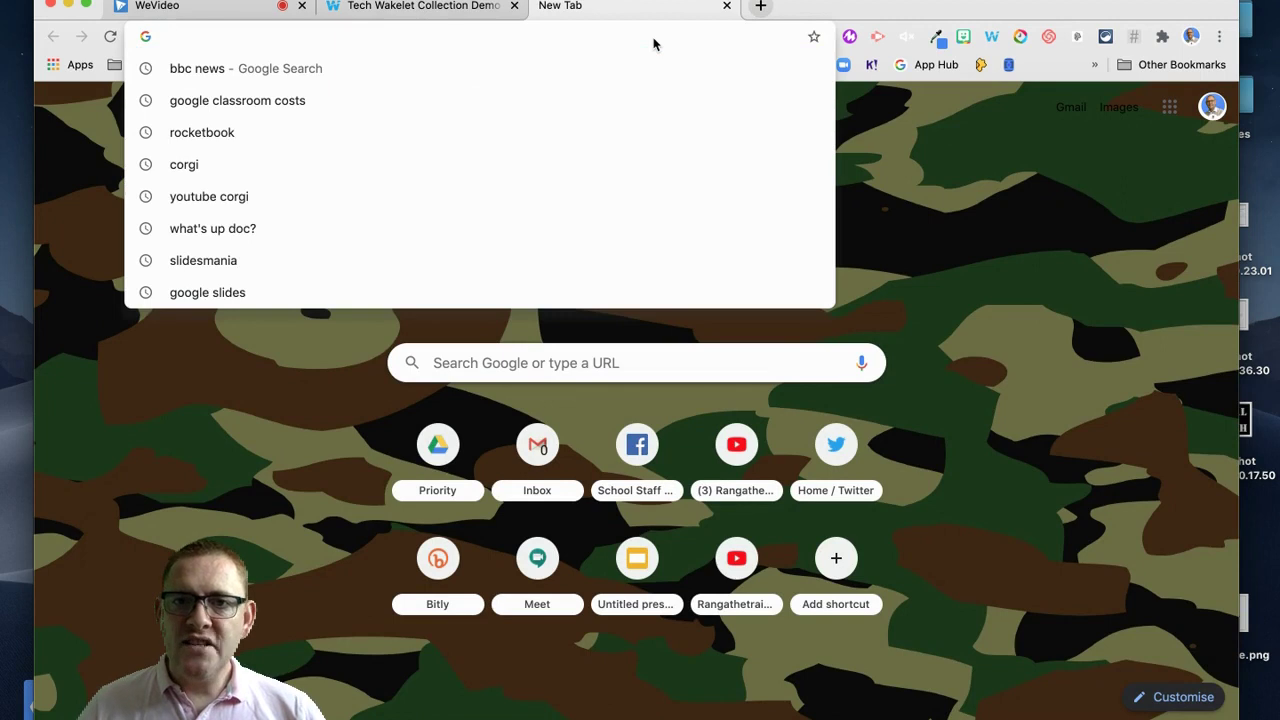
pyautogui.write('wakelet')
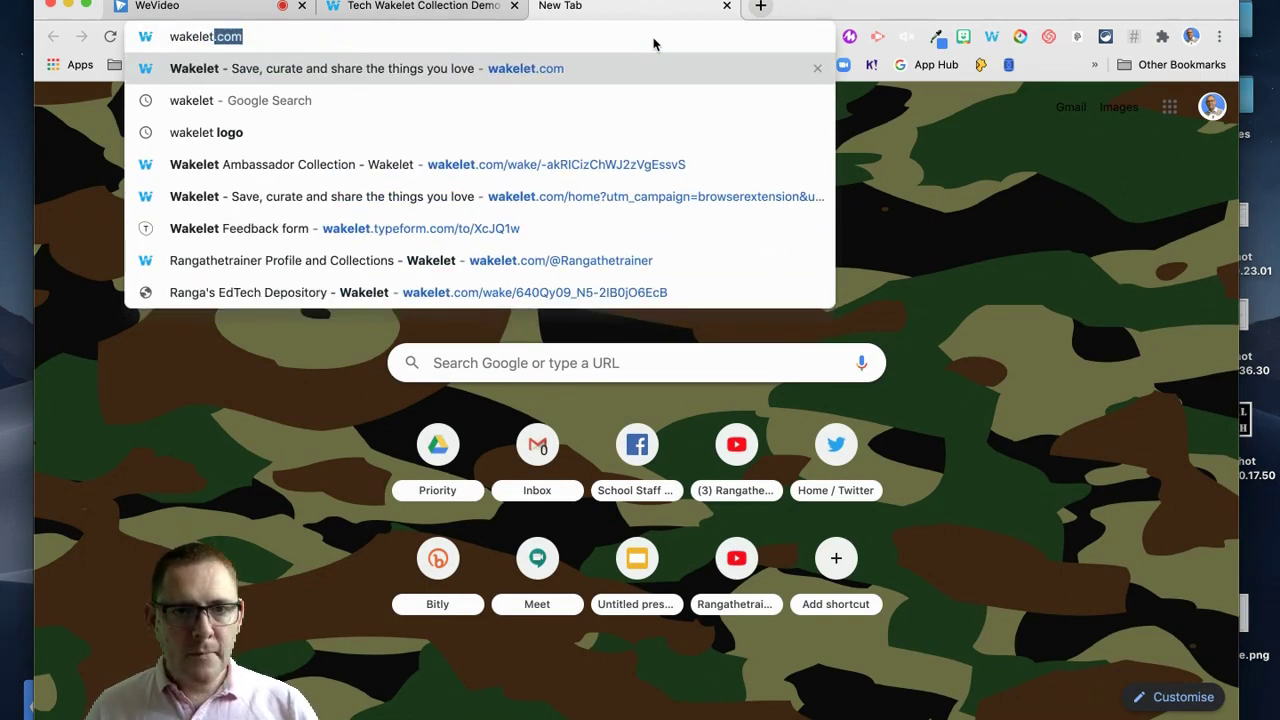
pyautogui.write(' community')
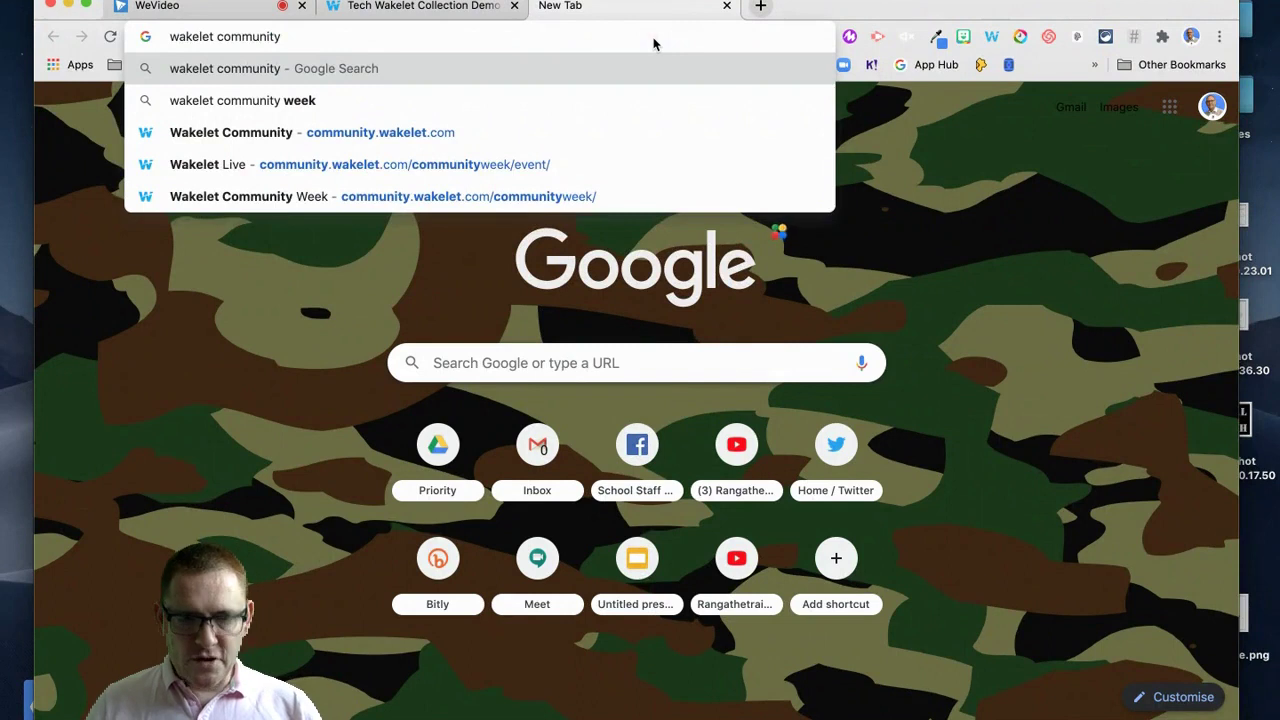
pyautogui.press('Return')
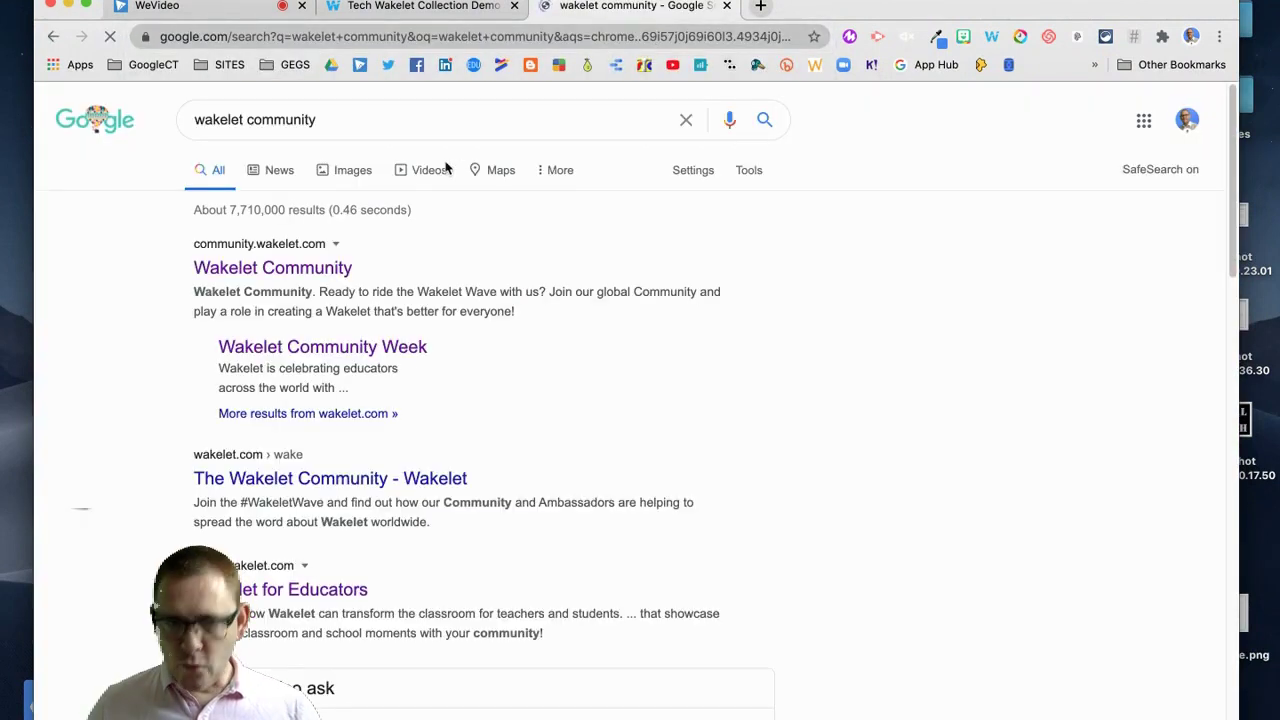
pyautogui.click(300, 266)
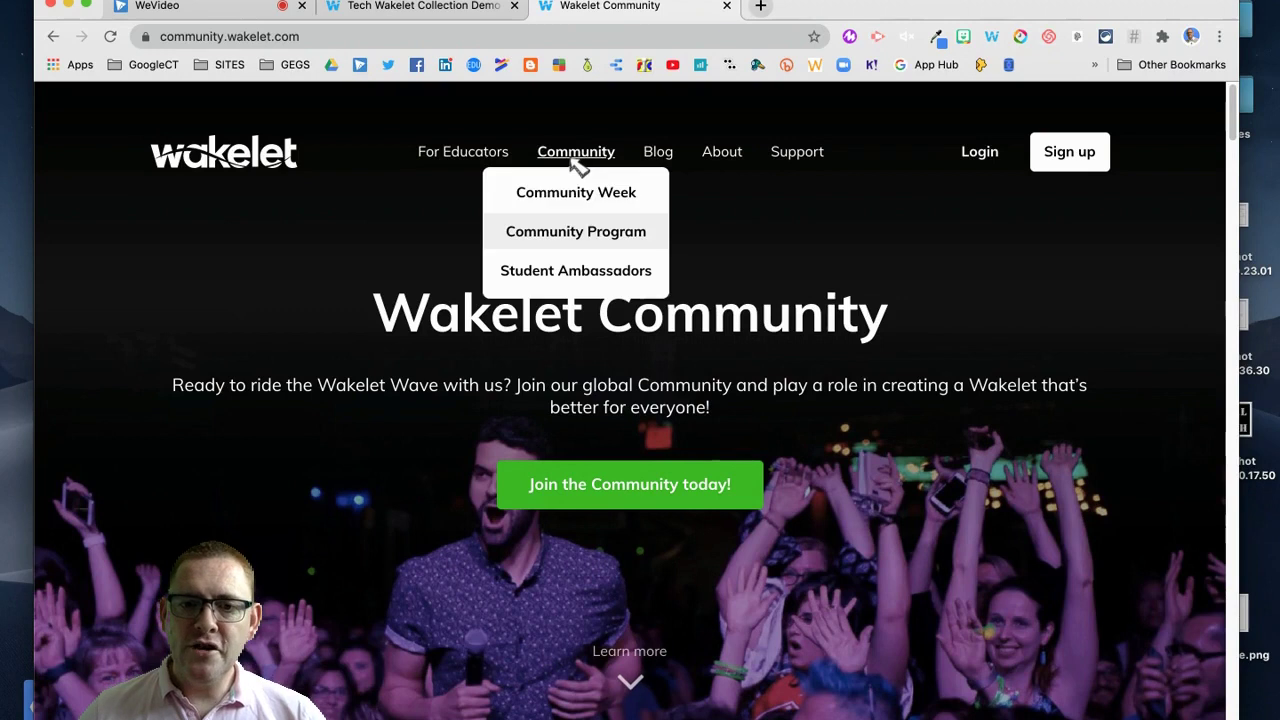
pyautogui.click(216, 37)
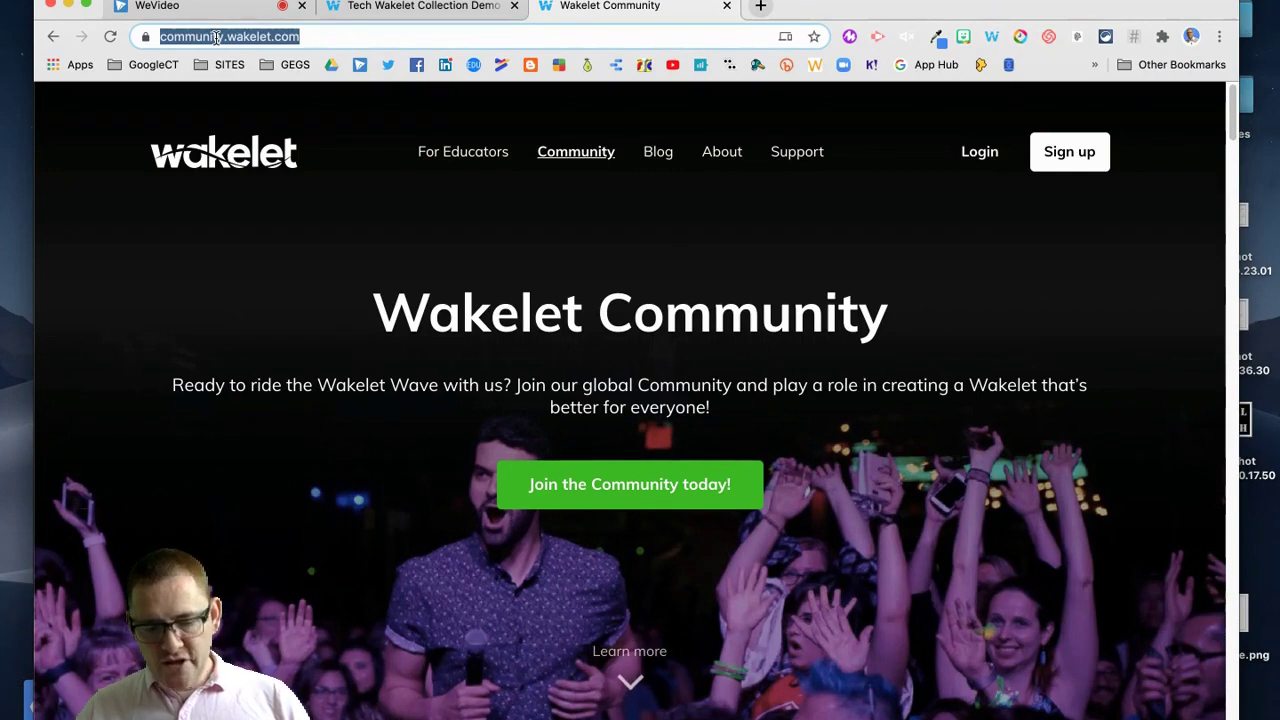
pyautogui.click(330, 180)
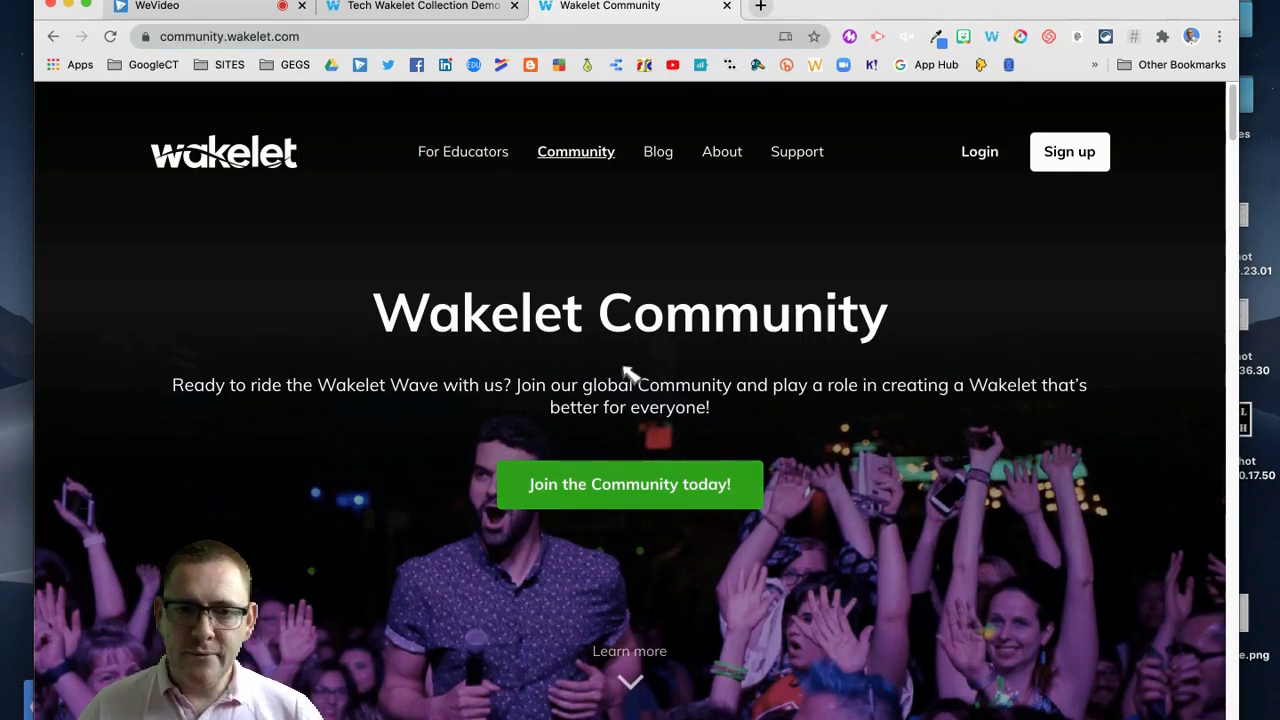
# Step: Set the Wakelet extension's item description to "Click here to join the Wakelet Community and find out more about what Wakelet can do for you and your students."
pyautogui.click(992, 38)
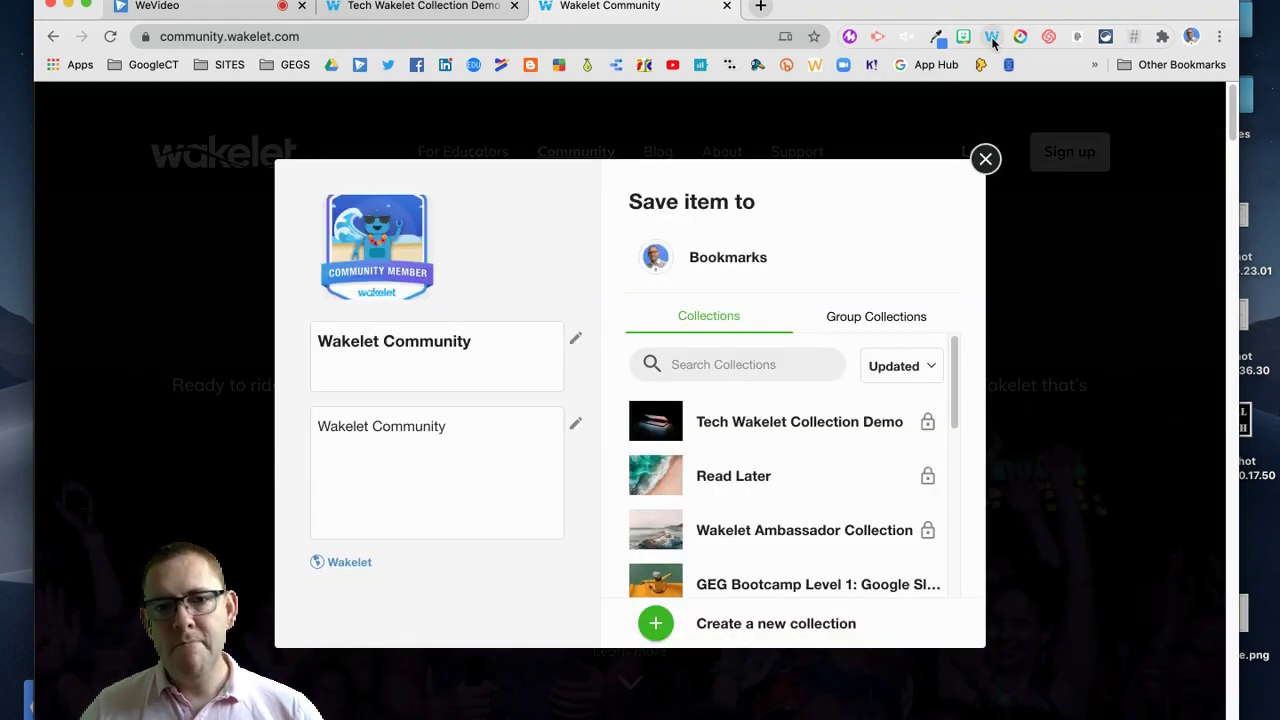
pyautogui.click(477, 341)
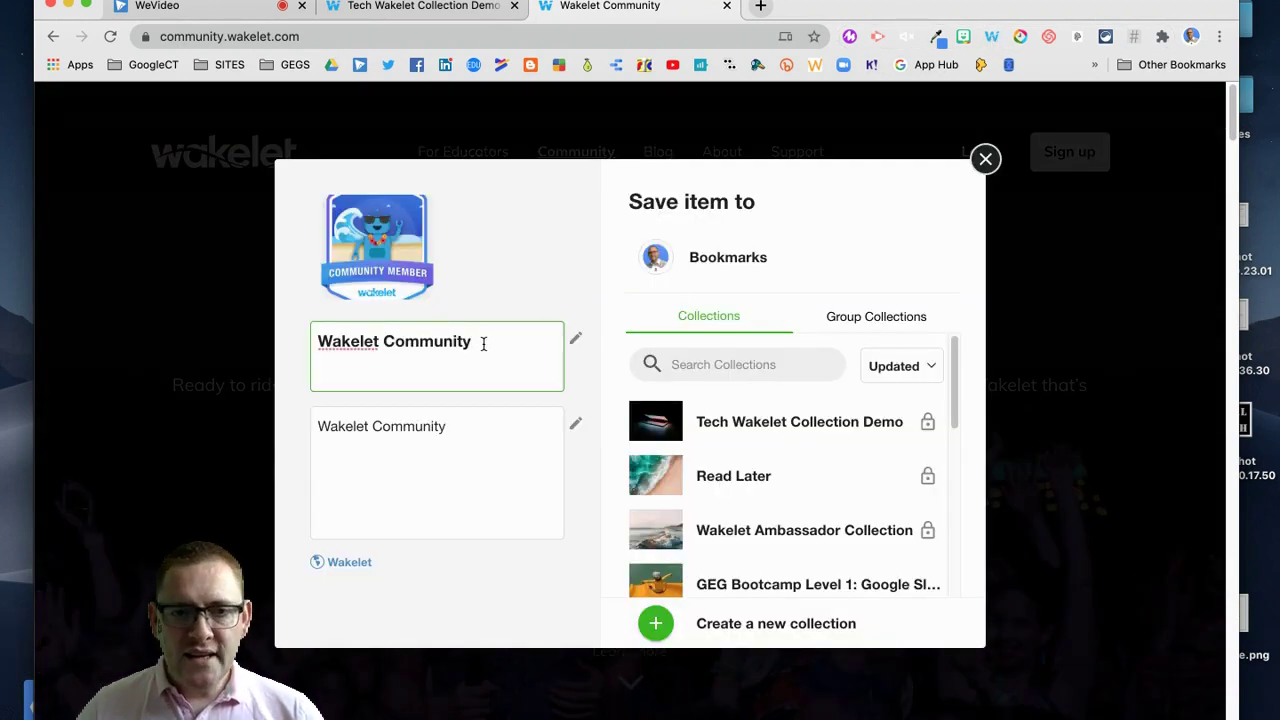
pyautogui.click(316, 425)
pyautogui.write('Click ')
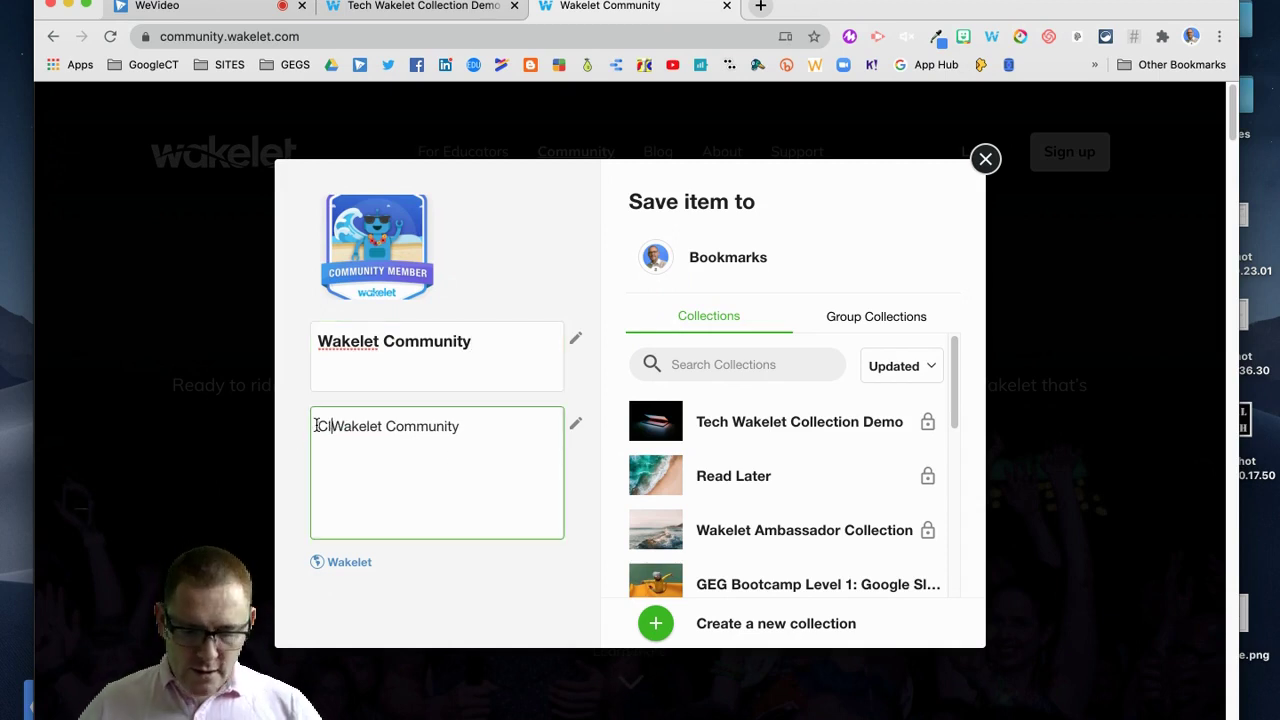
pyautogui.write('here to ')
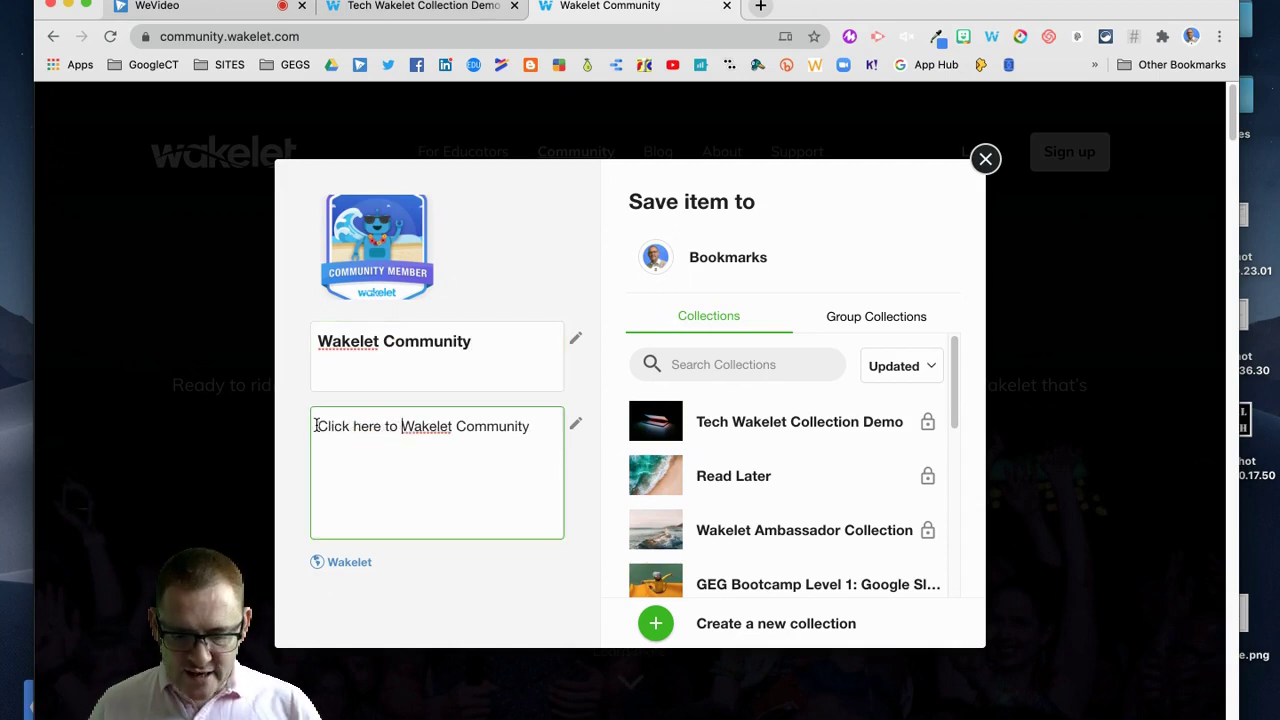
pyautogui.write('join the')
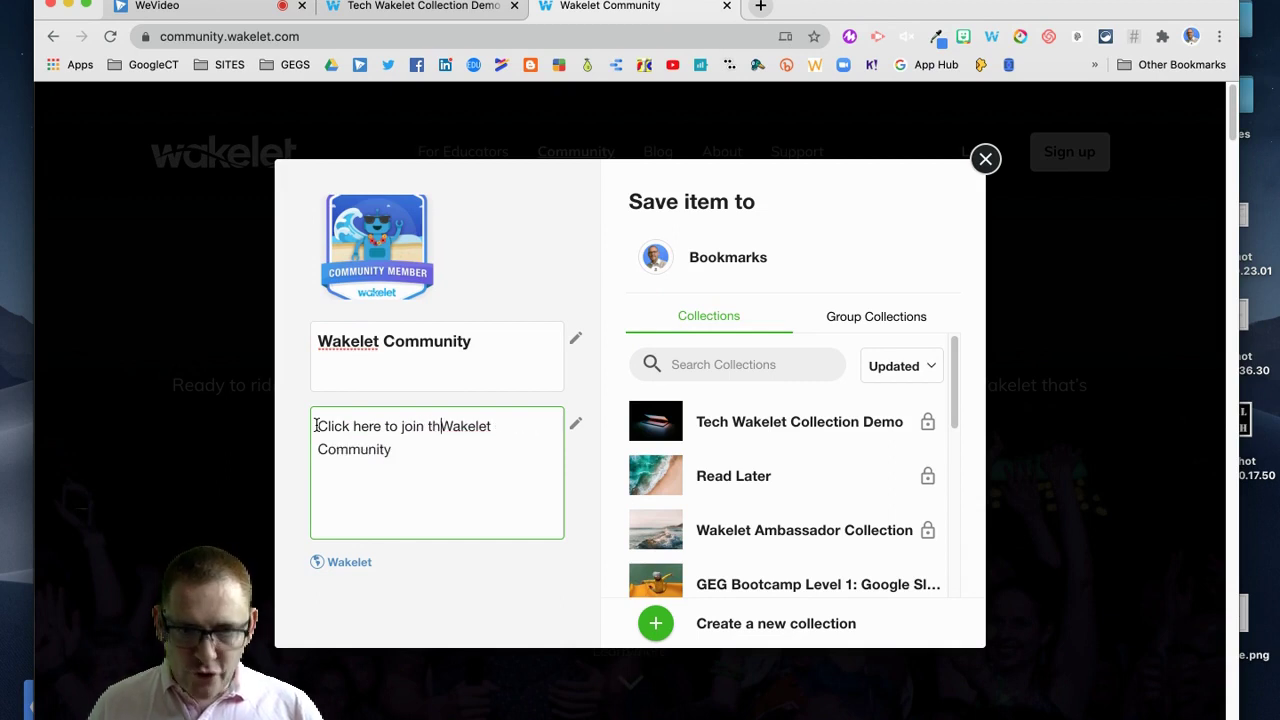
pyautogui.write(' Wakelet Comm')
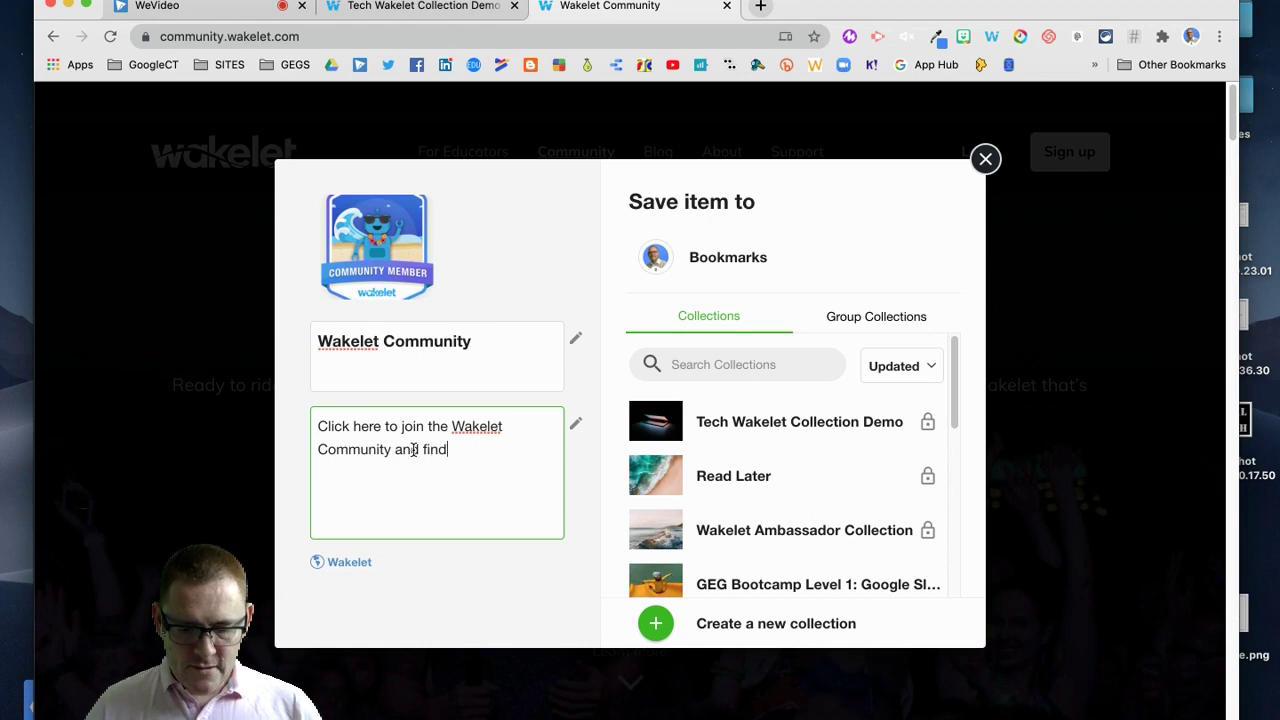
pyautogui.write('unity and find out more about w')
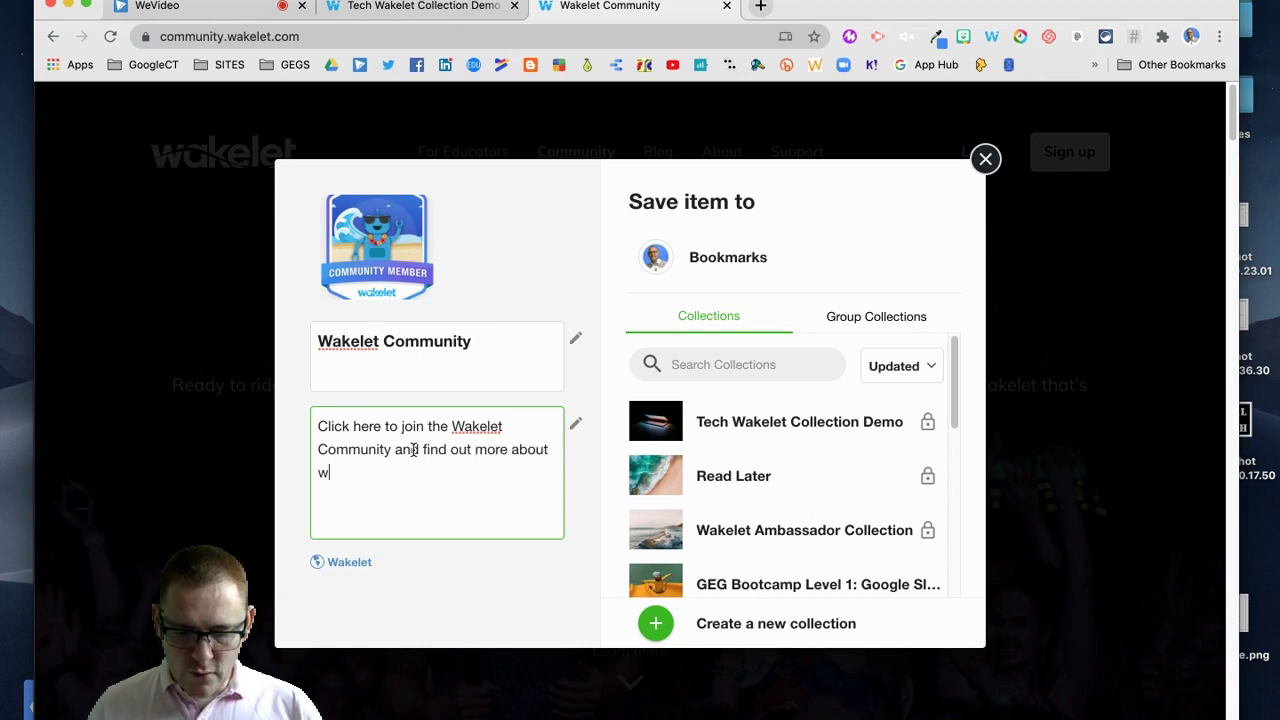
pyautogui.write('hat Wakelet can do for yo')
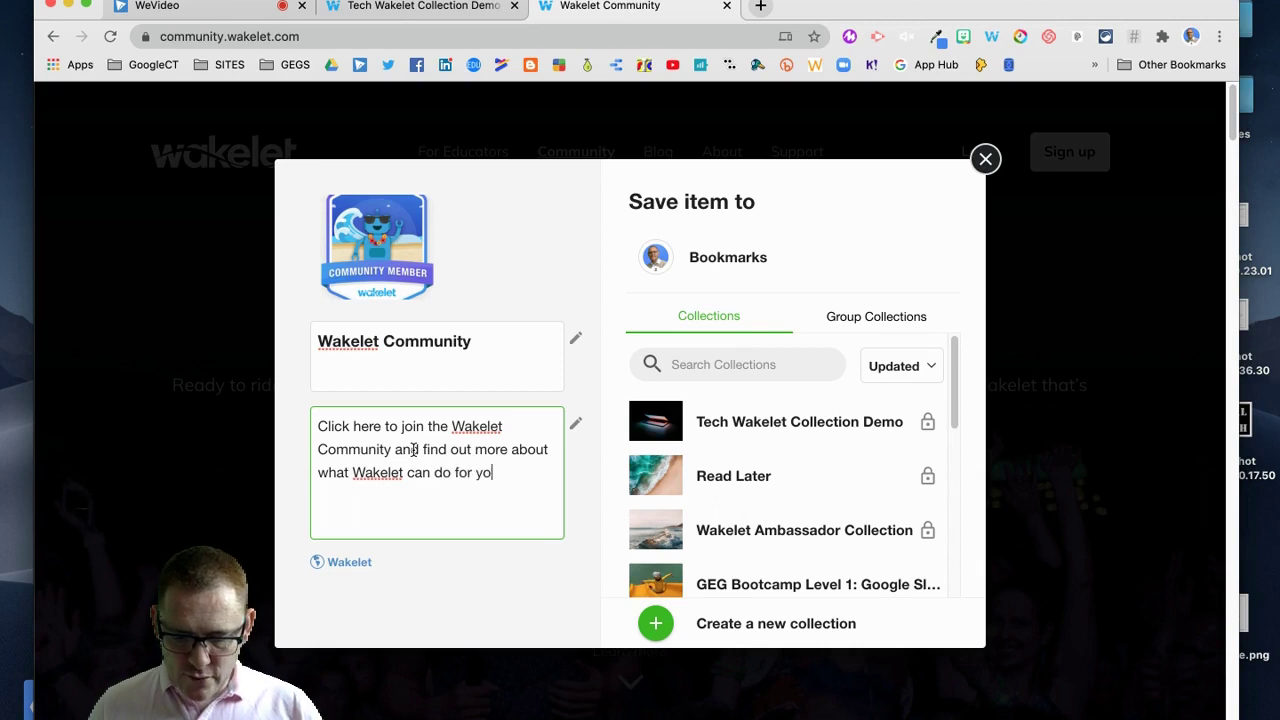
pyautogui.write('u and your stduent')
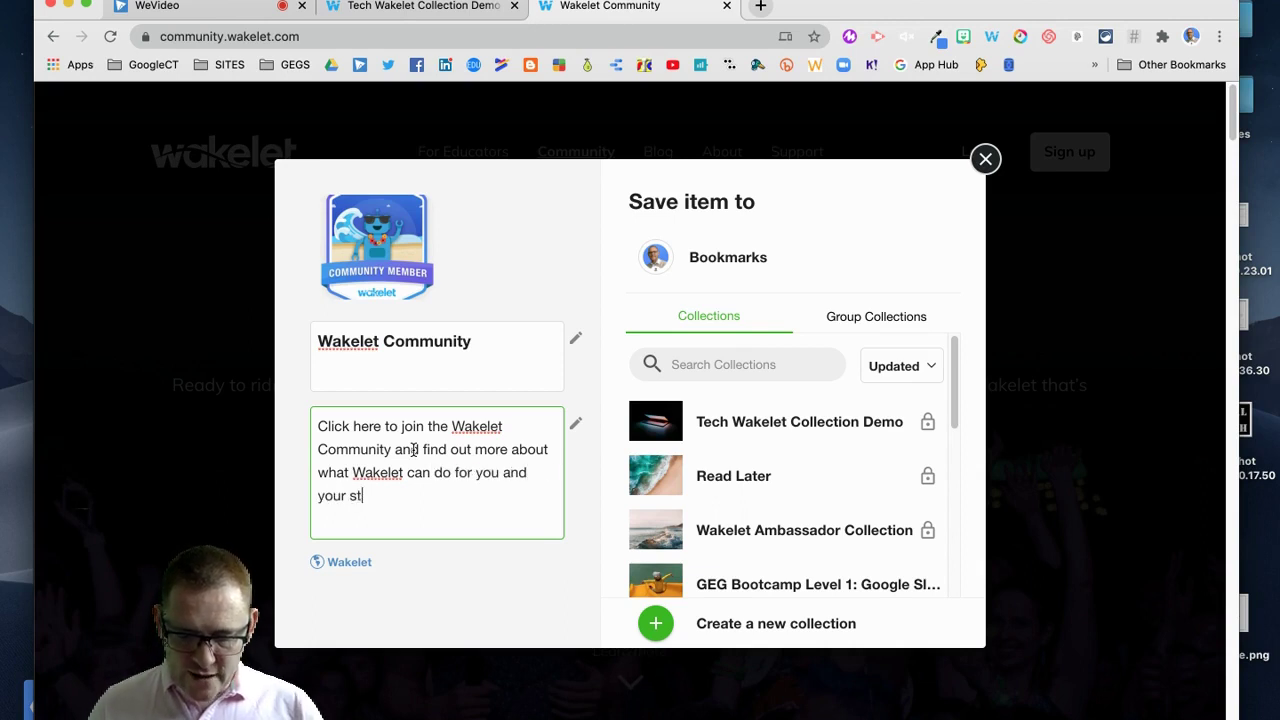
pyautogui.press('BackSpace')
pyautogui.press('BackSpace')
pyautogui.press('BackSpace')
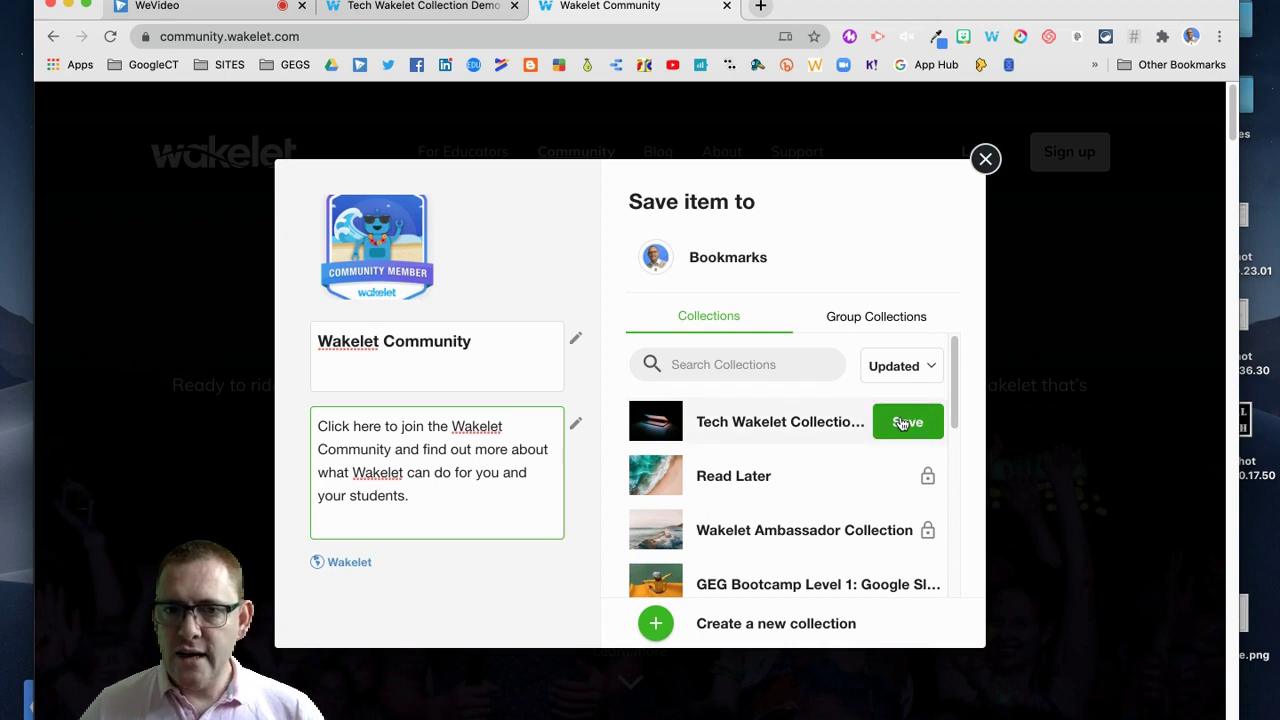
# Step: Save the Wakelet Community item to Tech Wakelet Collection Demo and close the site to return to the collection
pyautogui.click(904, 422)
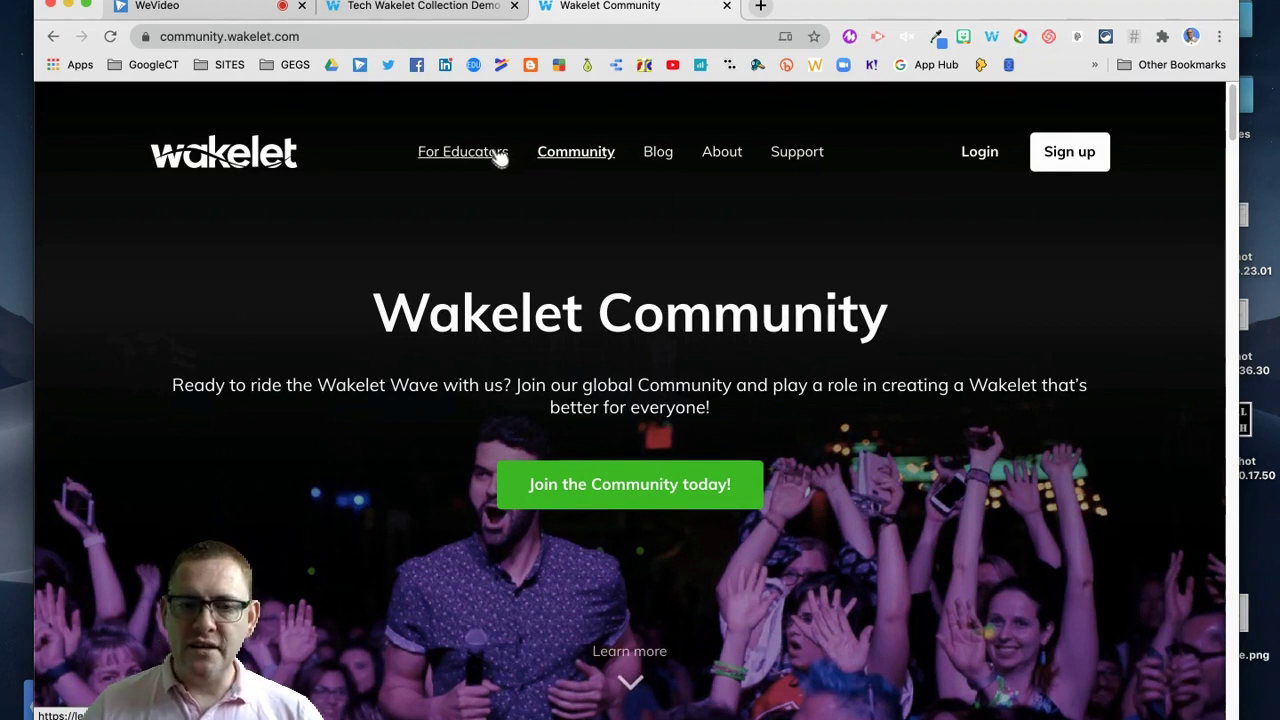
pyautogui.click(727, 6)
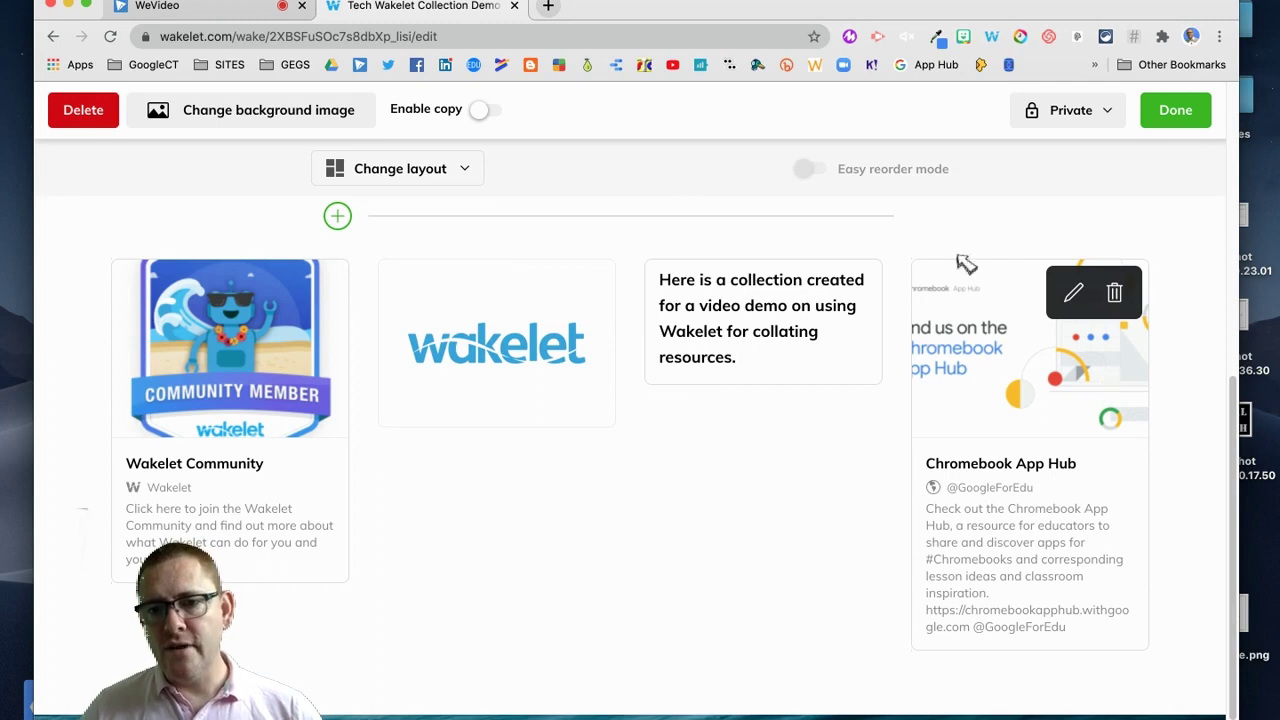
# Step: Enable copying of the collection and set its visibility to Public
pyautogui.click(486, 114)
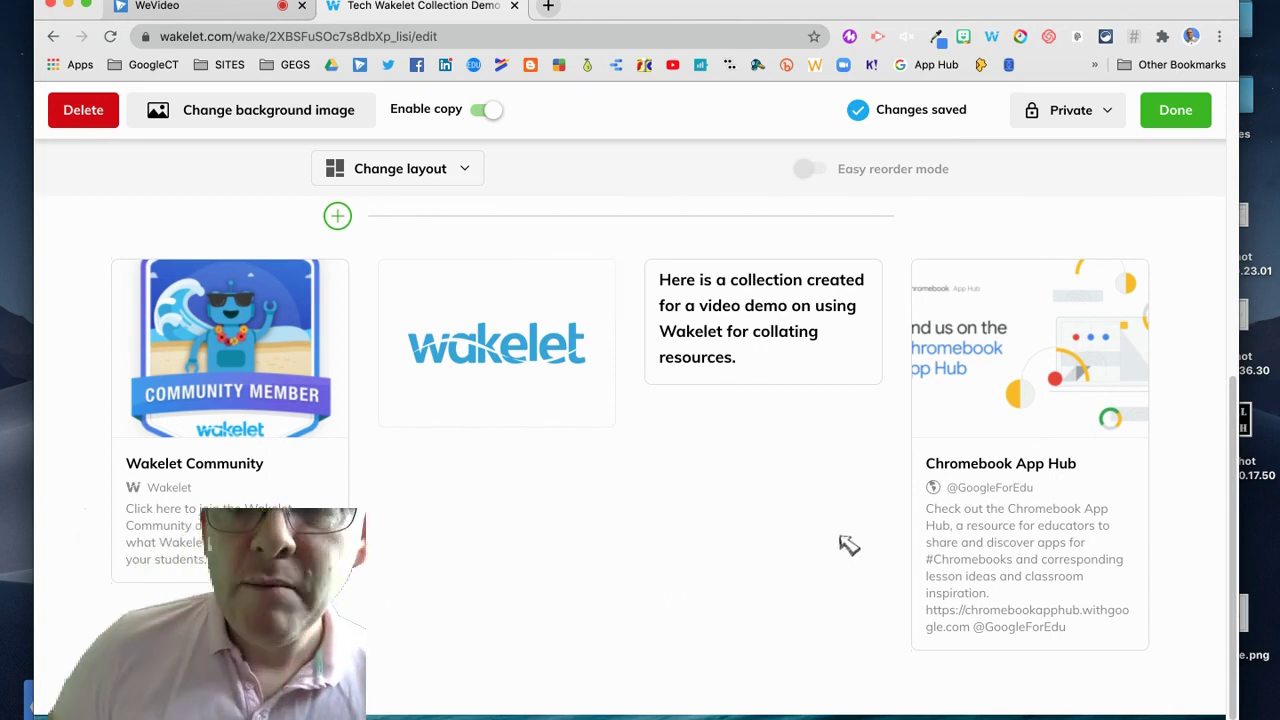
pyautogui.moveTo(1043, 474)
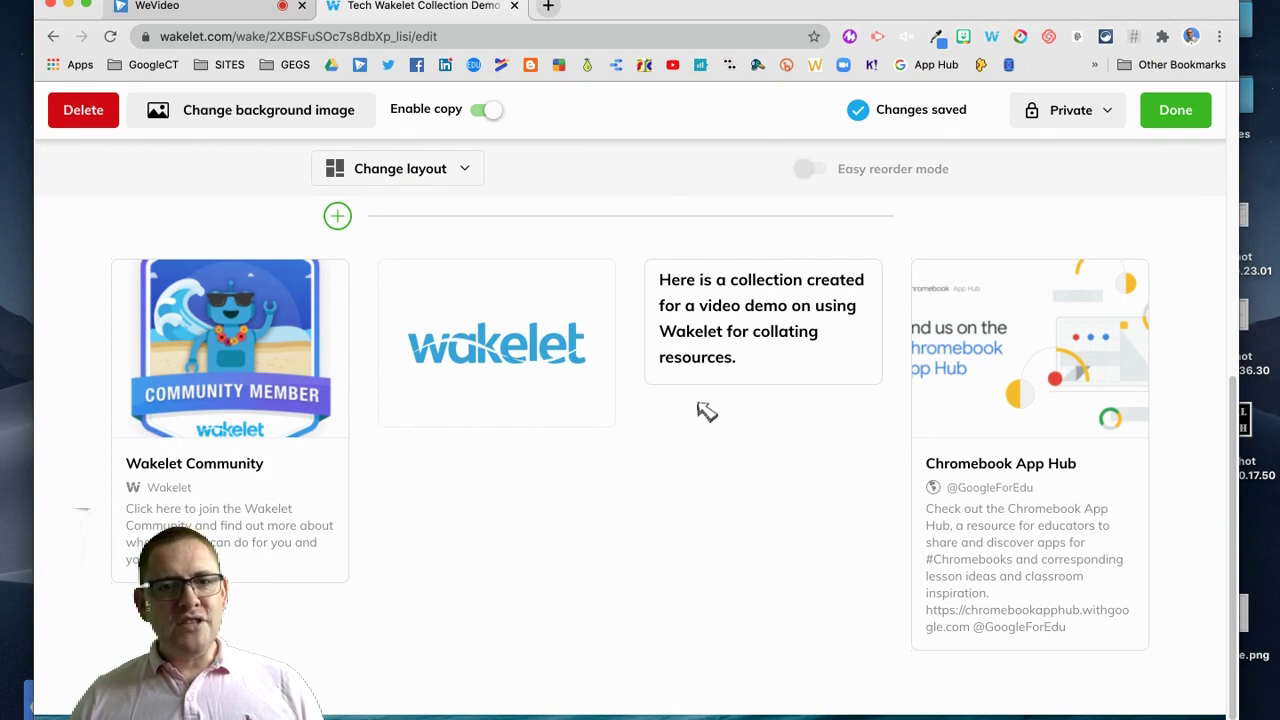
pyautogui.click(1102, 118)
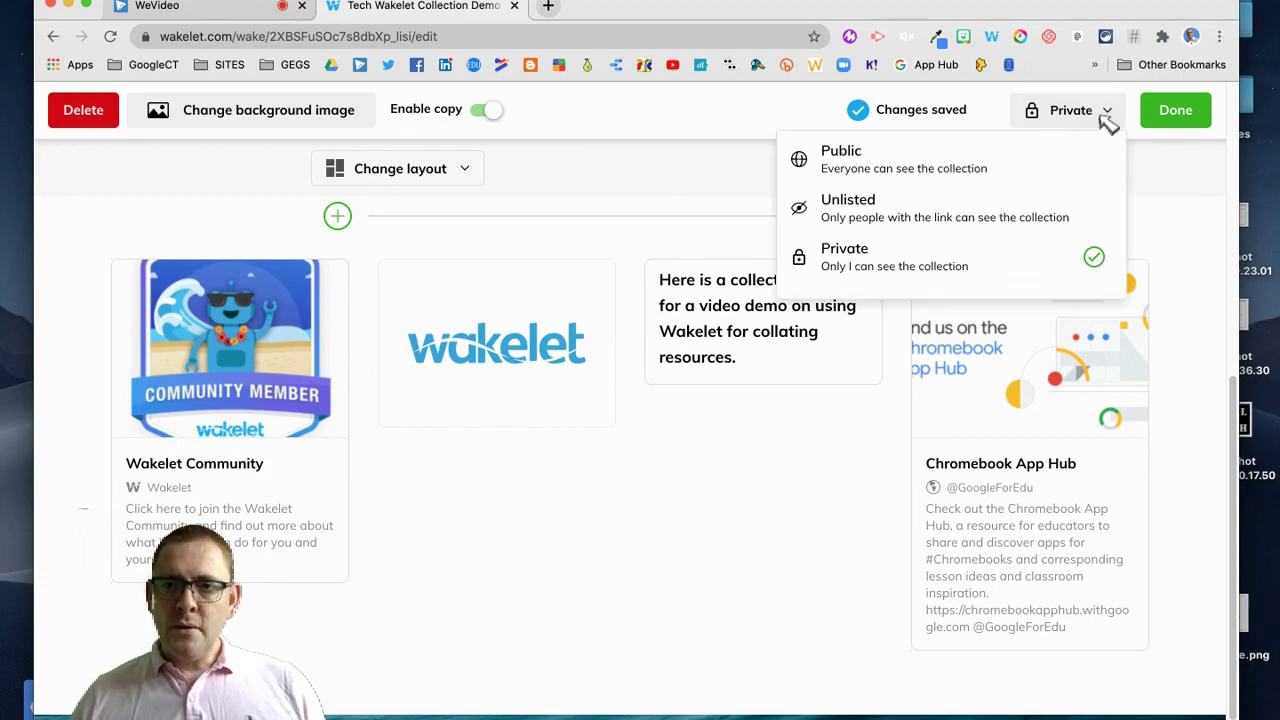
pyautogui.click(918, 162)
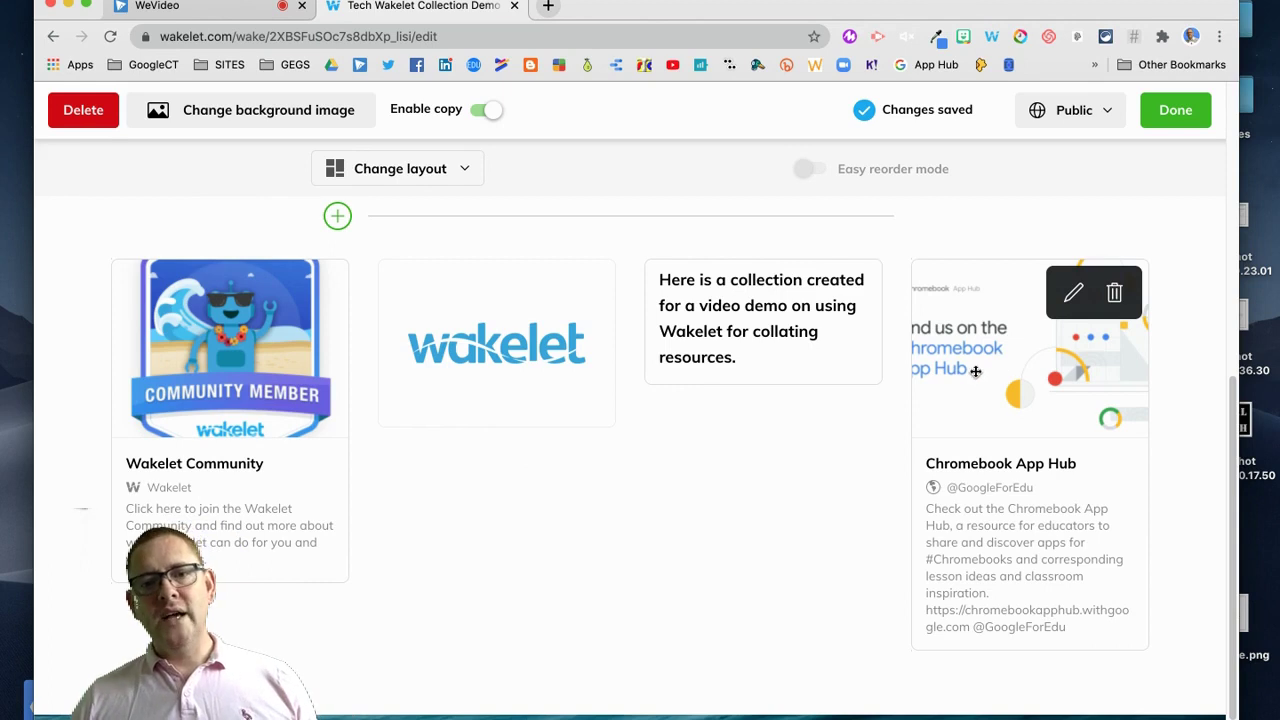
# Step: Finish editing the collection and look through its published page from the cover image down to the item cards
pyautogui.scroll(5, 975, 371)
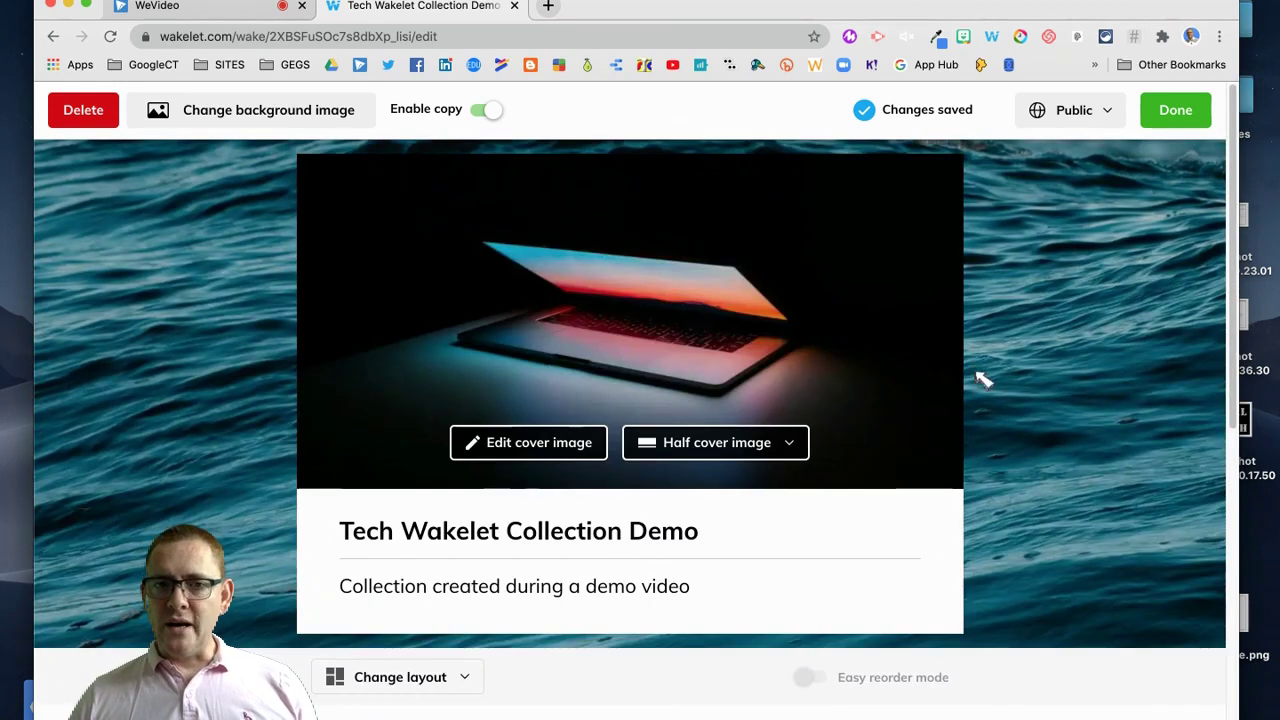
pyautogui.click(1172, 113)
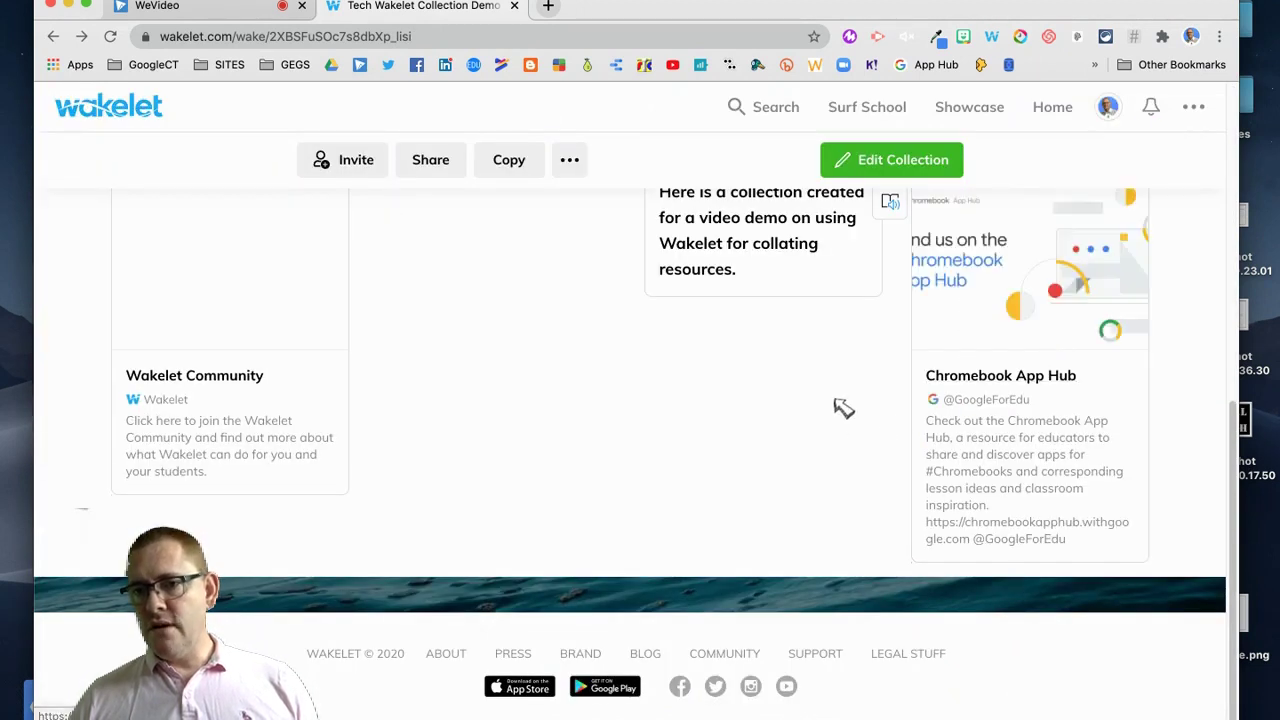
pyautogui.scroll(5, 838, 409)
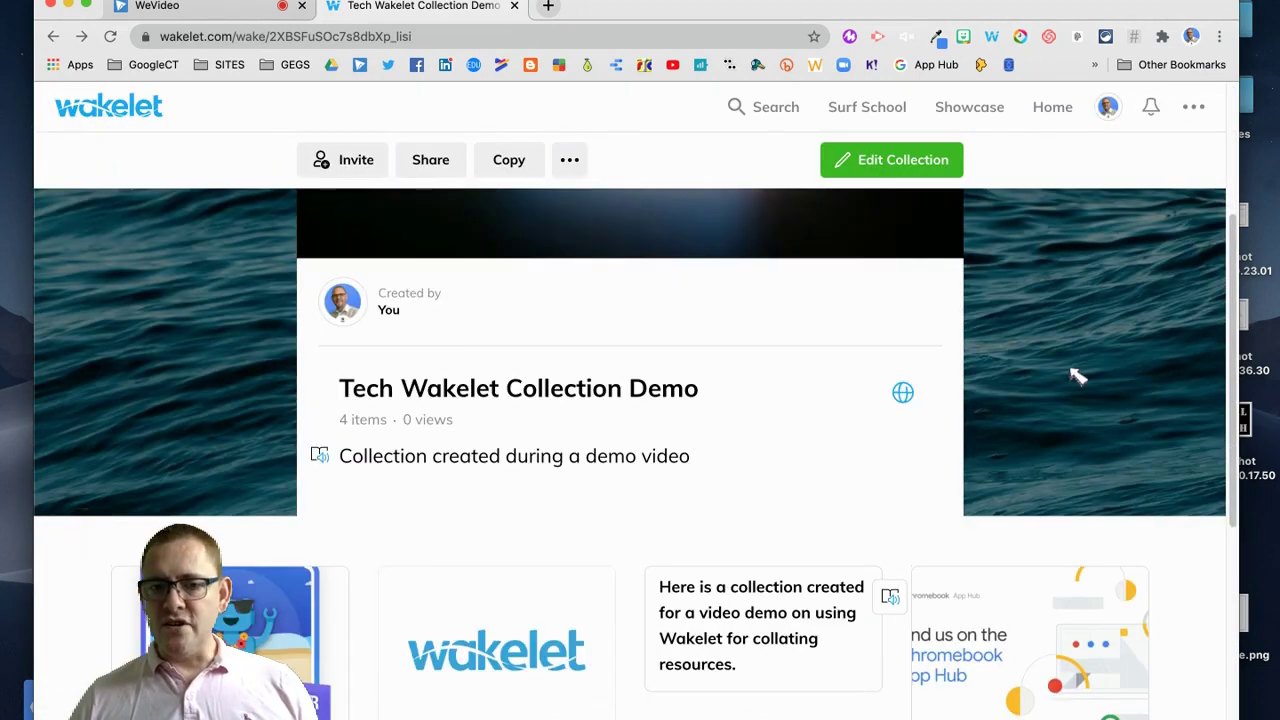
pyautogui.scroll(-3, 1075, 376)
pyautogui.scroll(6, 1078, 375)
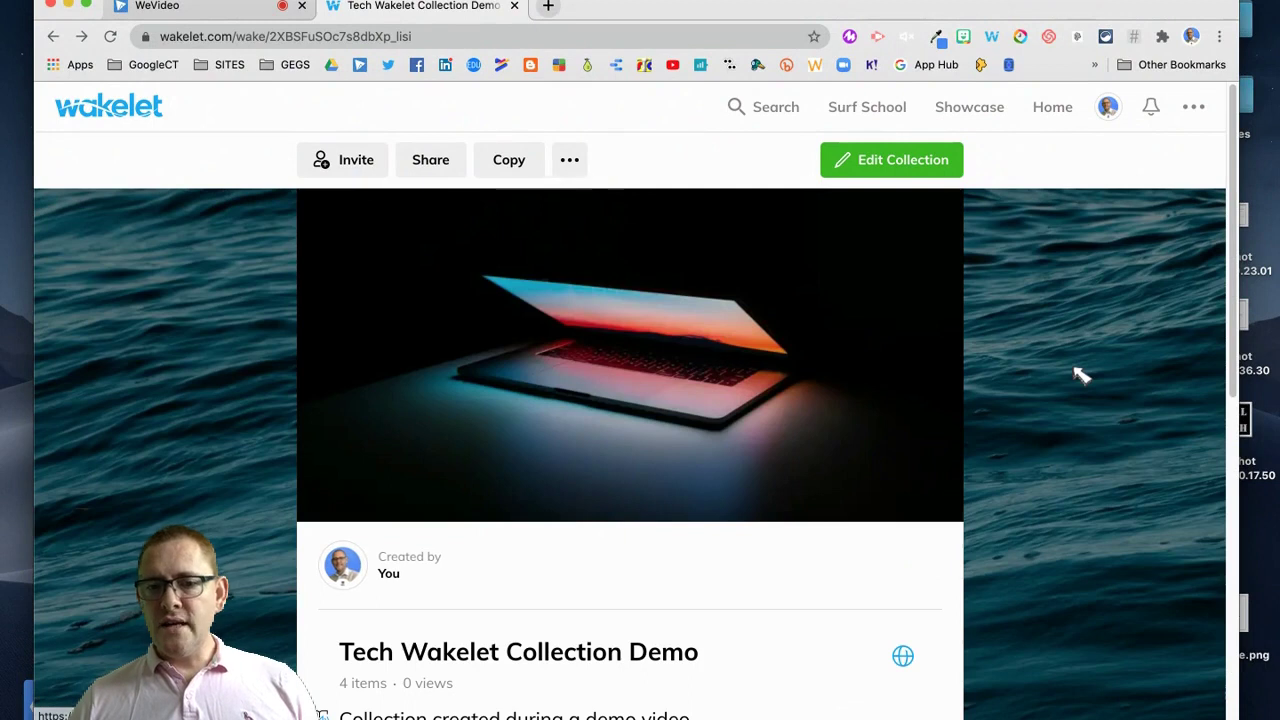
# Step: Examine the collection's sharing options and the ways to invite contributors by link or code and by name or email
pyautogui.click(432, 160)
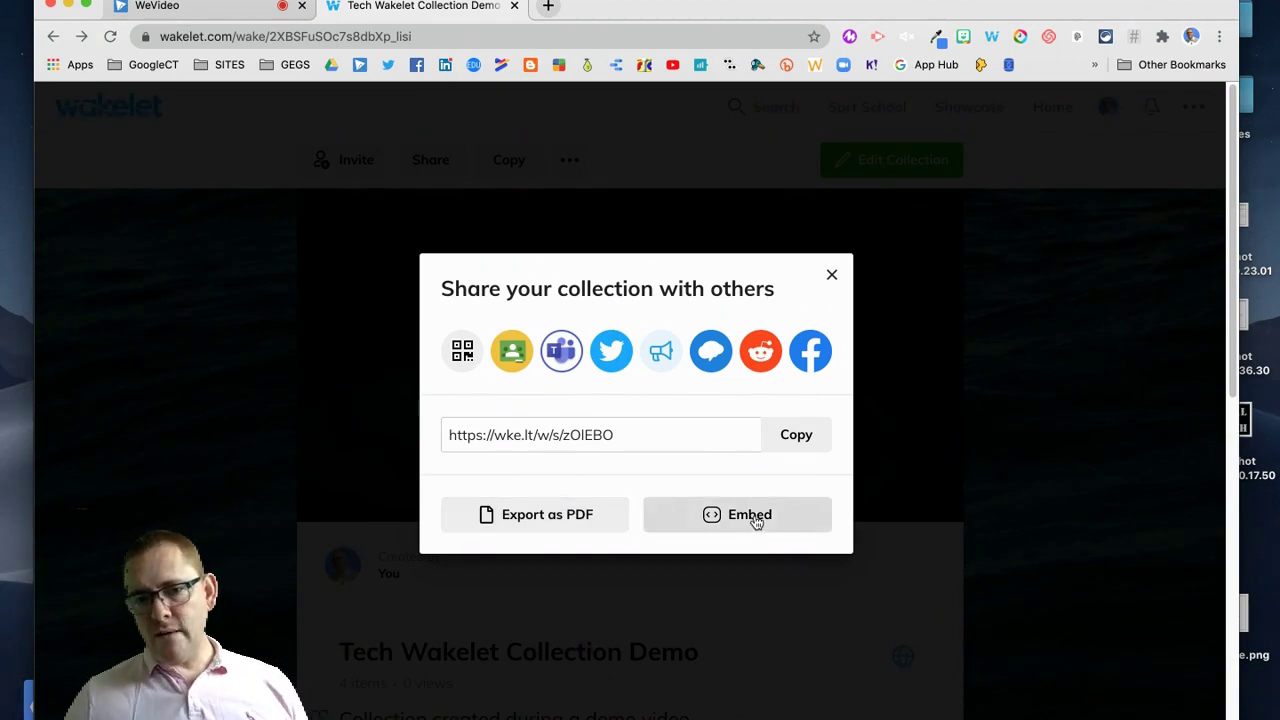
pyautogui.click(832, 276)
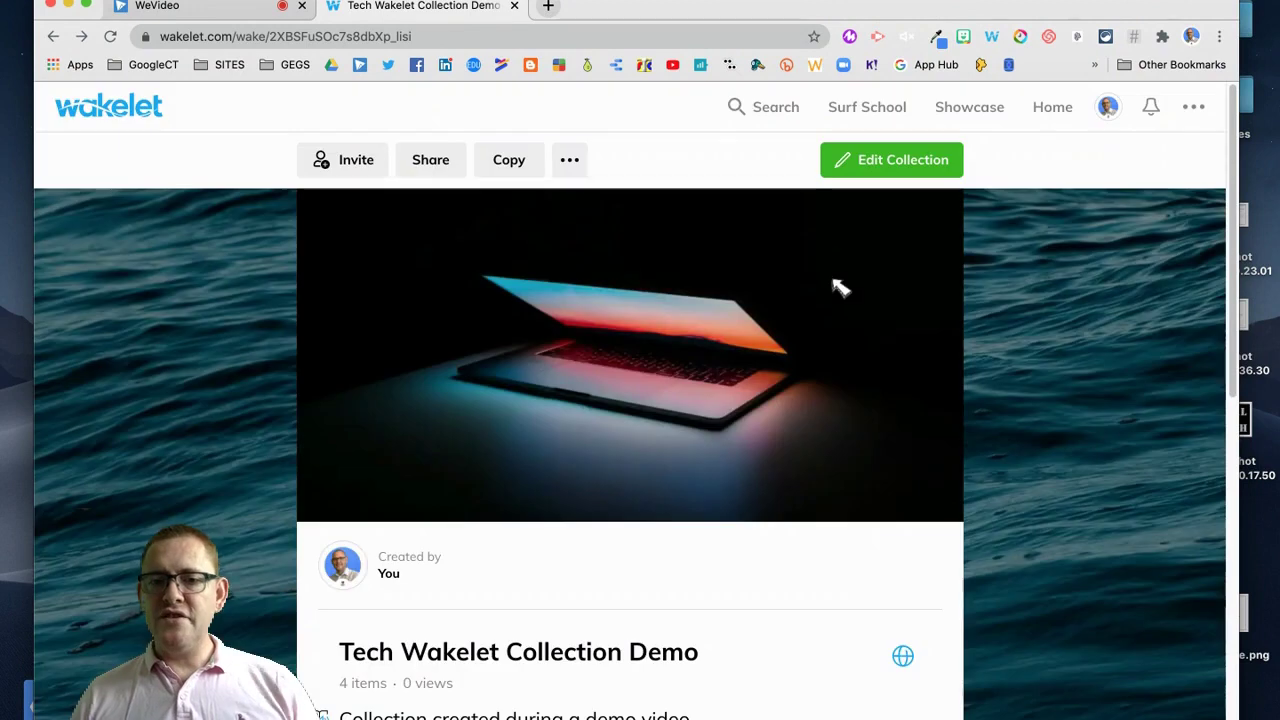
pyautogui.click(355, 162)
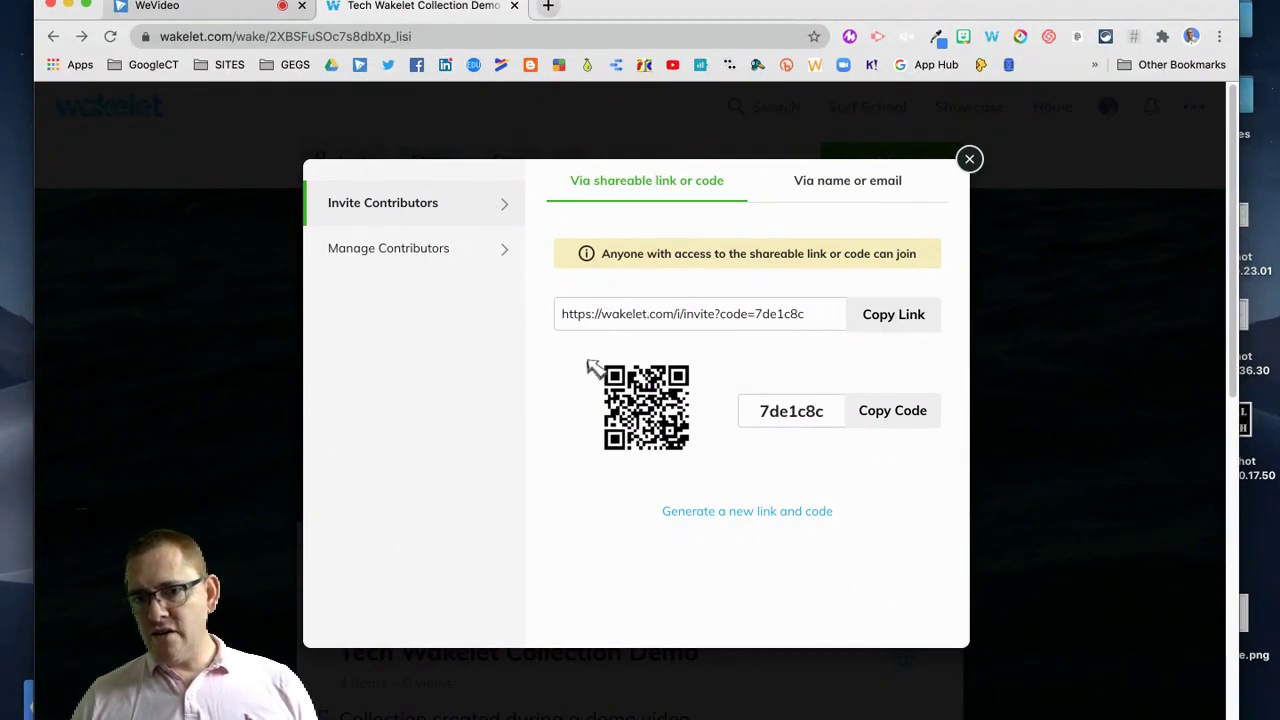
pyautogui.click(836, 184)
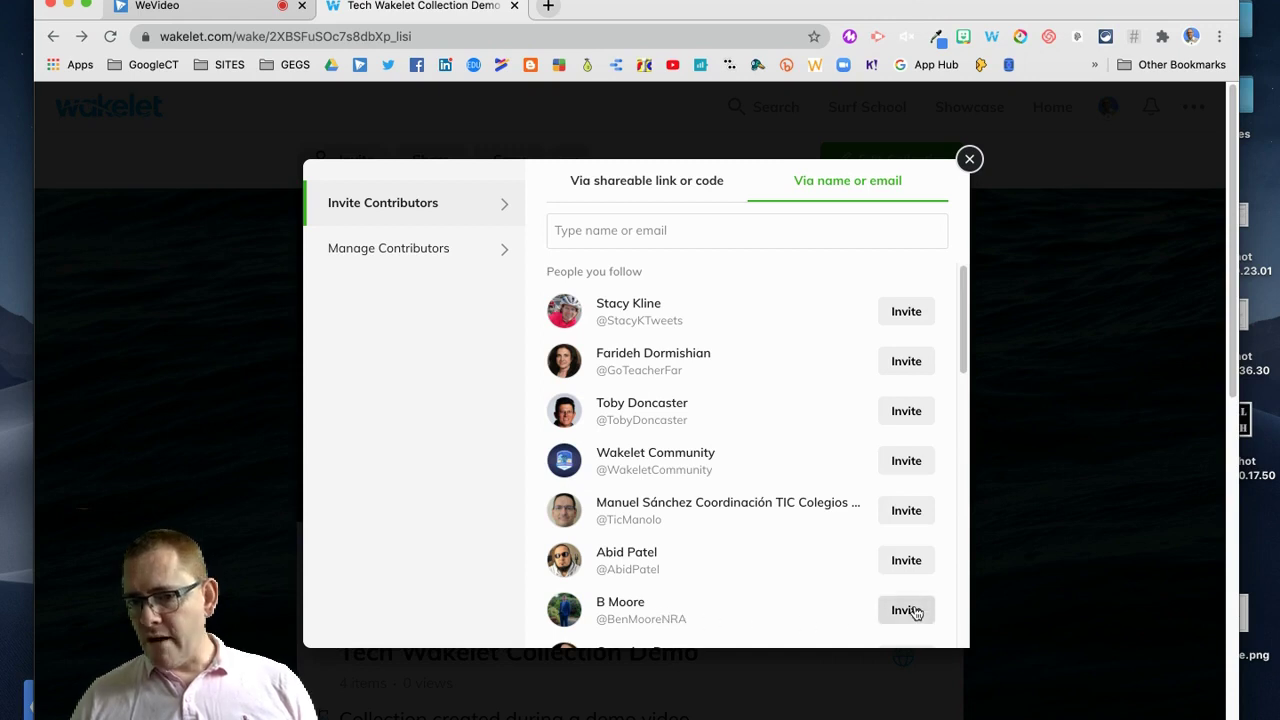
# Step: Check the current contributors of Tech Wakelet Collection Demo and return to the overview of all collections
pyautogui.click(479, 250)
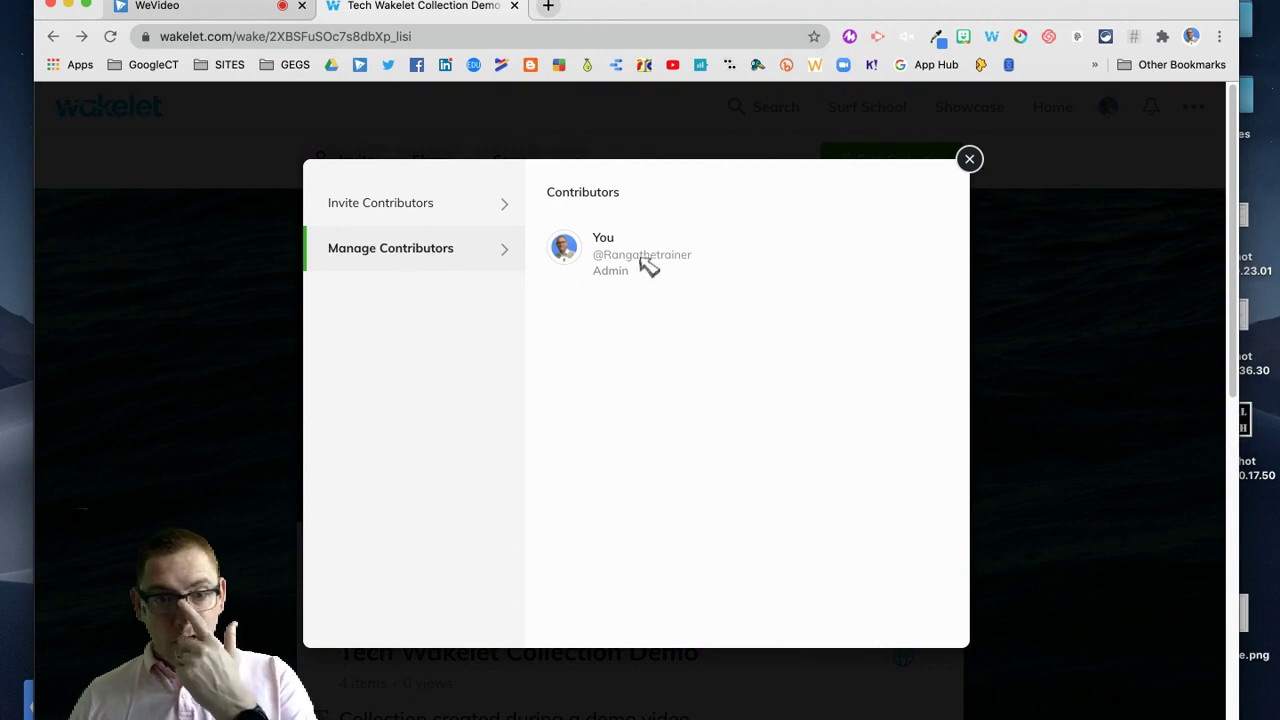
pyautogui.click(969, 160)
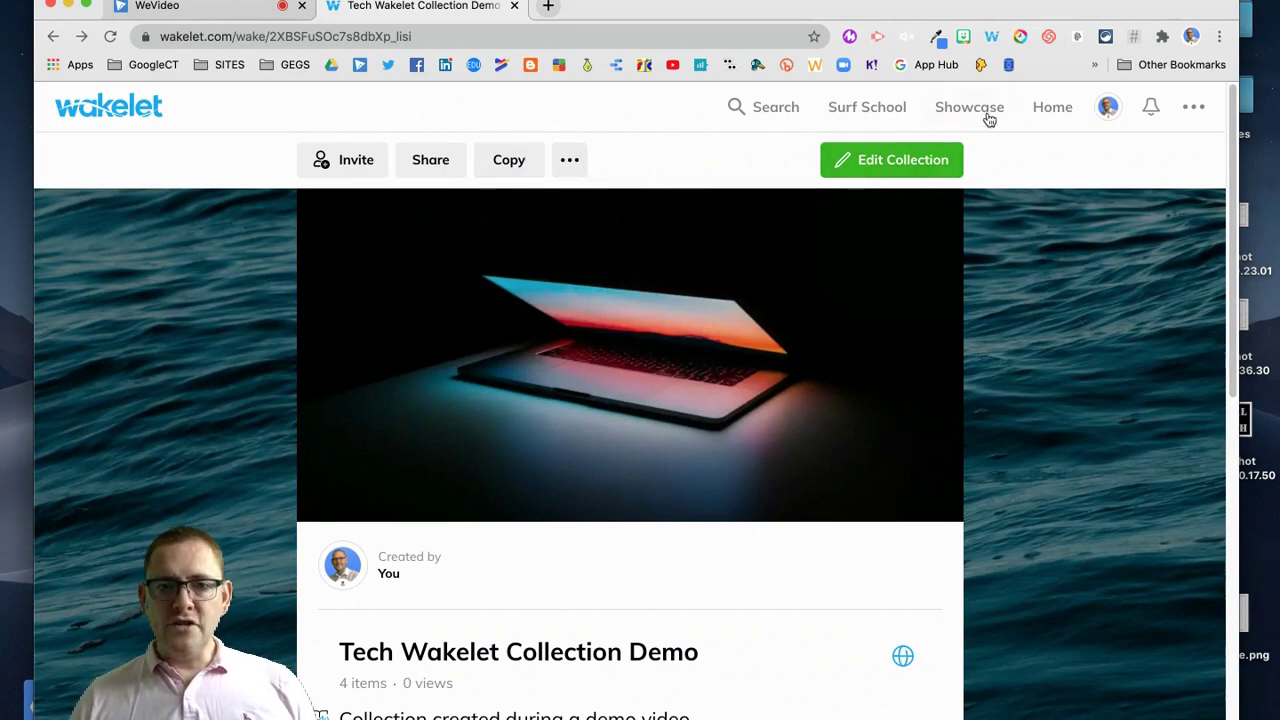
pyautogui.click(1071, 109)
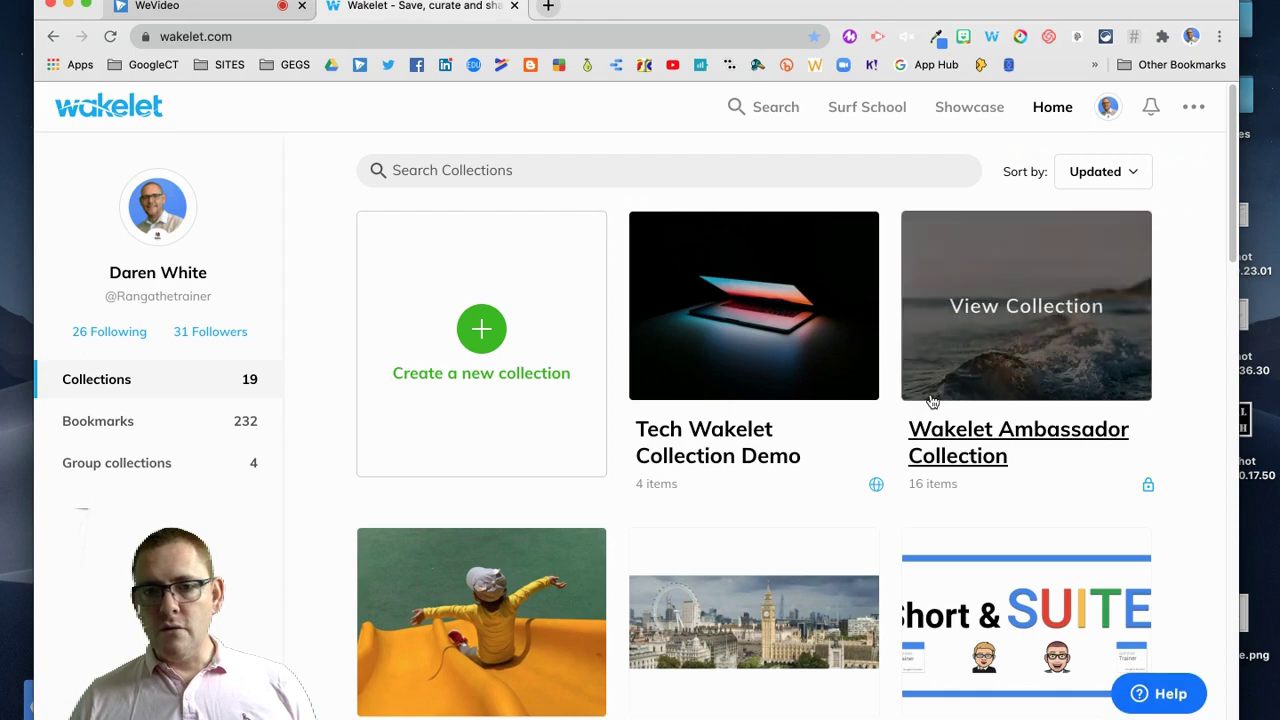
# Step: Open the Short & SUITE collection and view who contributes to it, then close the contributor dialog
pyautogui.scroll(-1, 935, 402)
pyautogui.scroll(-3, 935, 402)
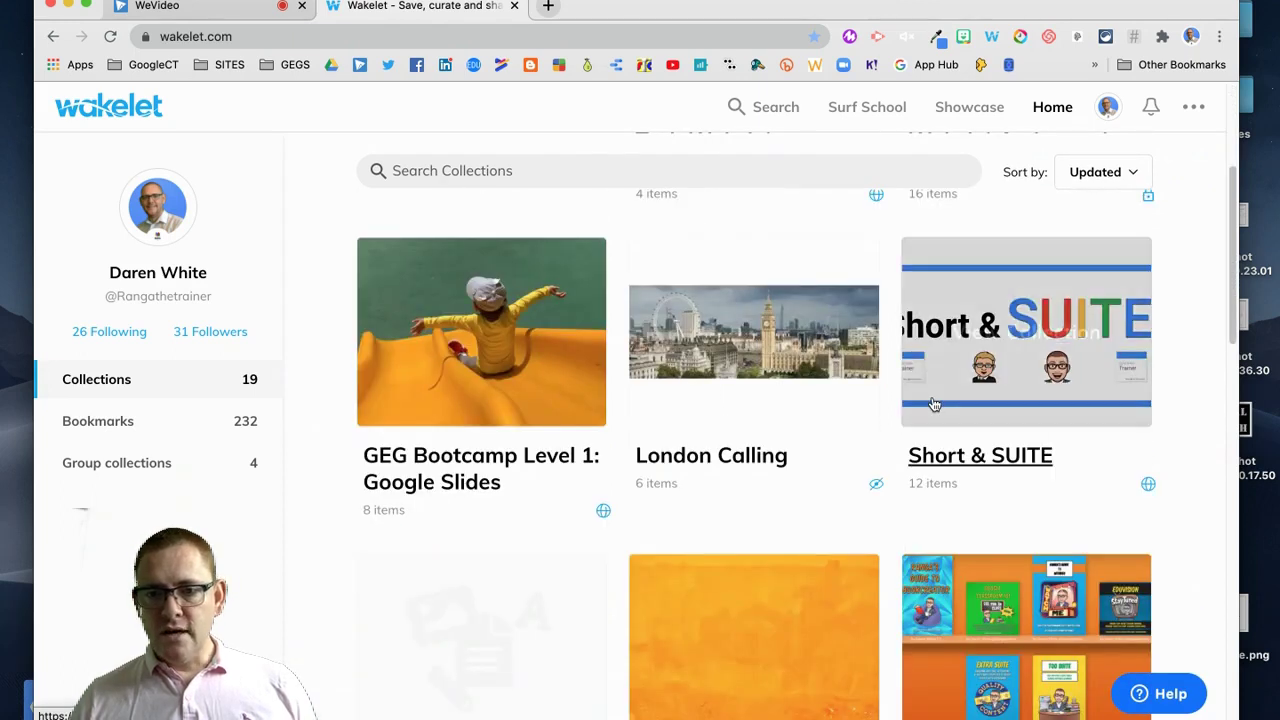
pyautogui.click(1090, 460)
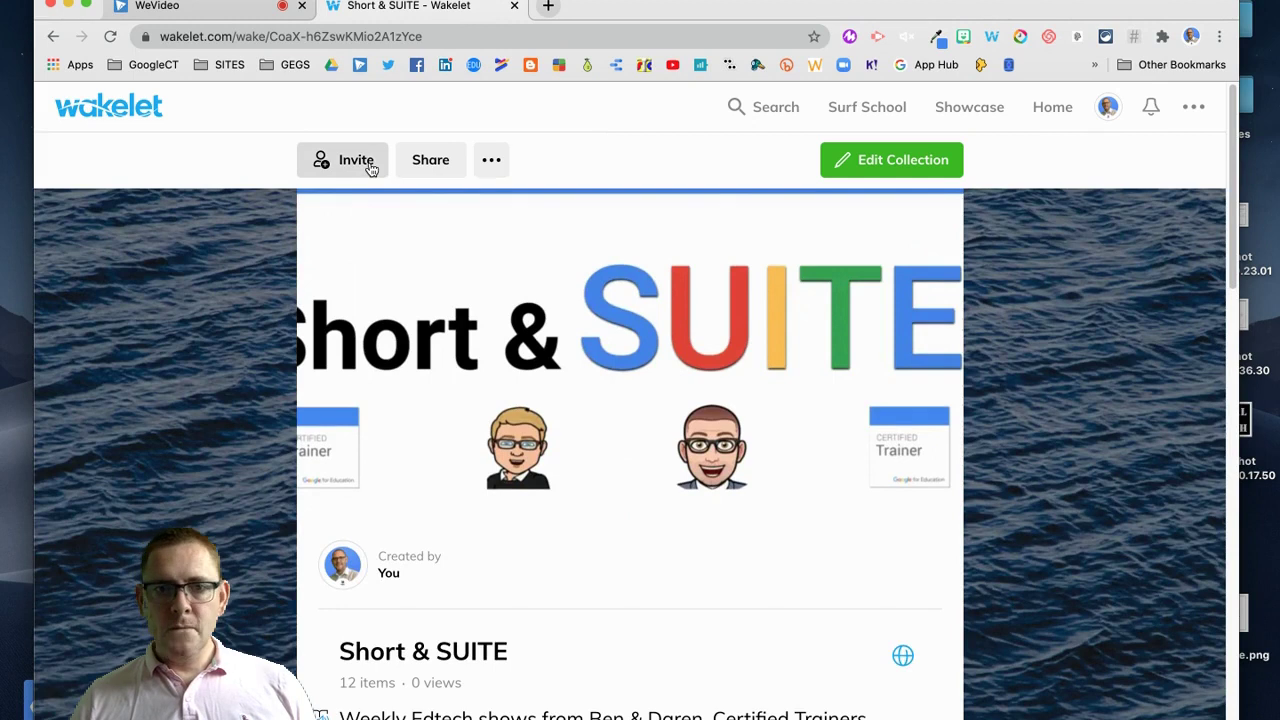
pyautogui.click(370, 170)
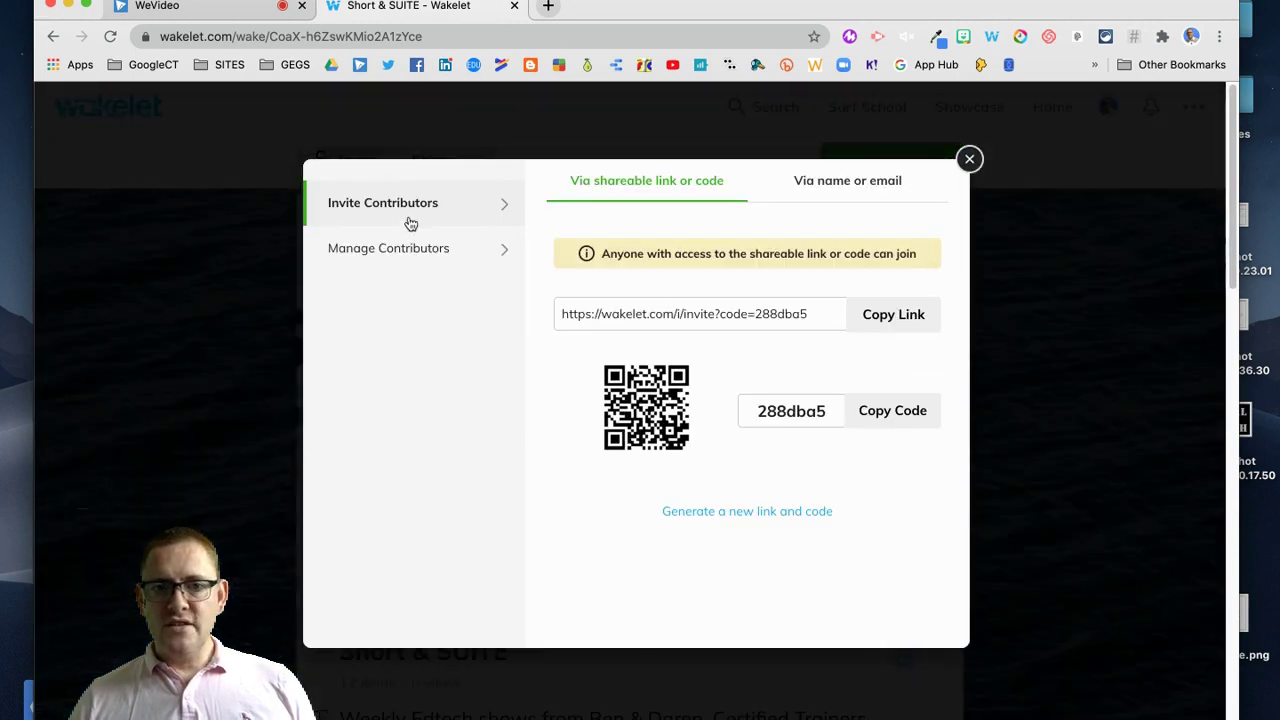
pyautogui.click(412, 251)
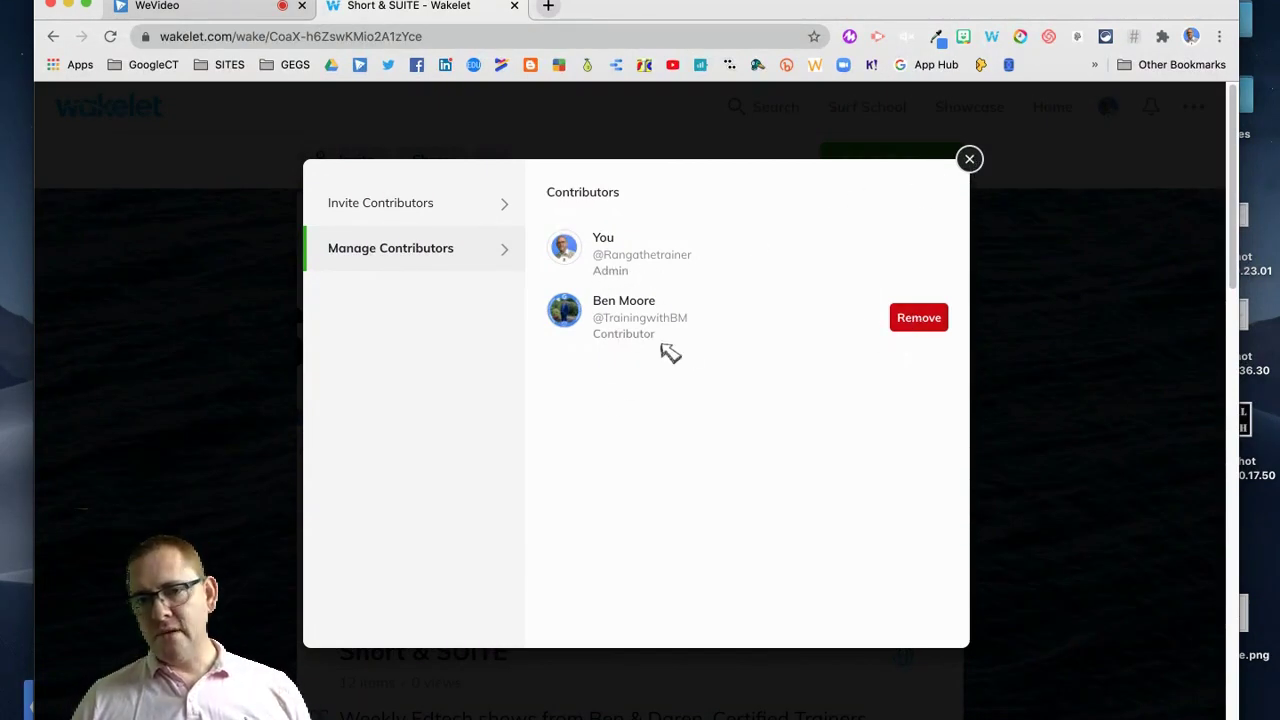
pyautogui.click(970, 162)
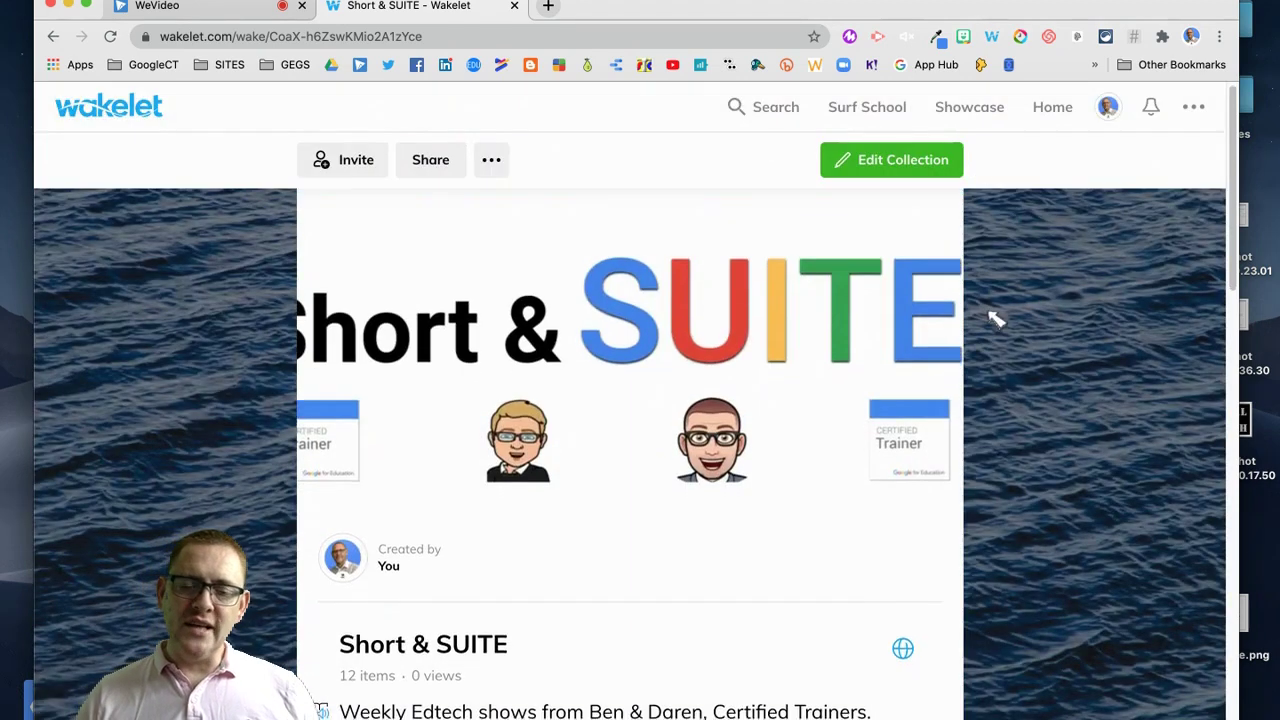
# Step: Go back to the home page and look through the list of your own collections
pyautogui.scroll(-1, 995, 318)
pyautogui.click(1051, 106)
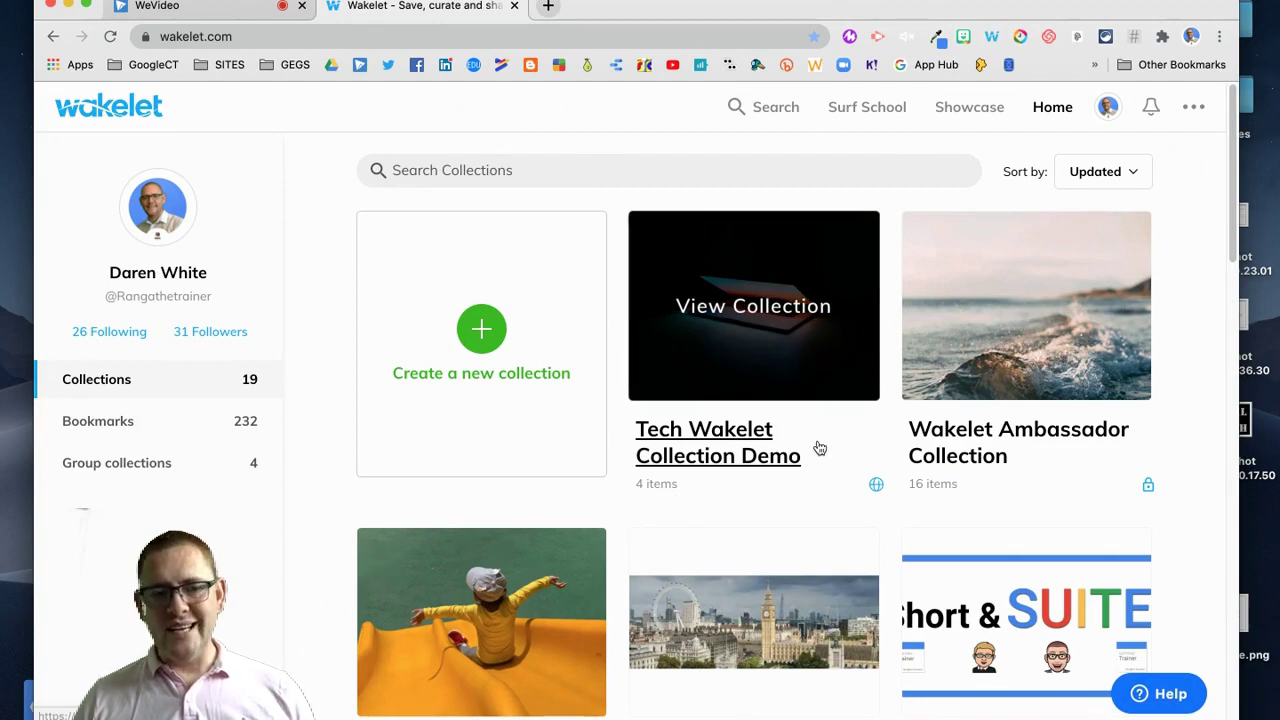
pyautogui.scroll(-8, 819, 448)
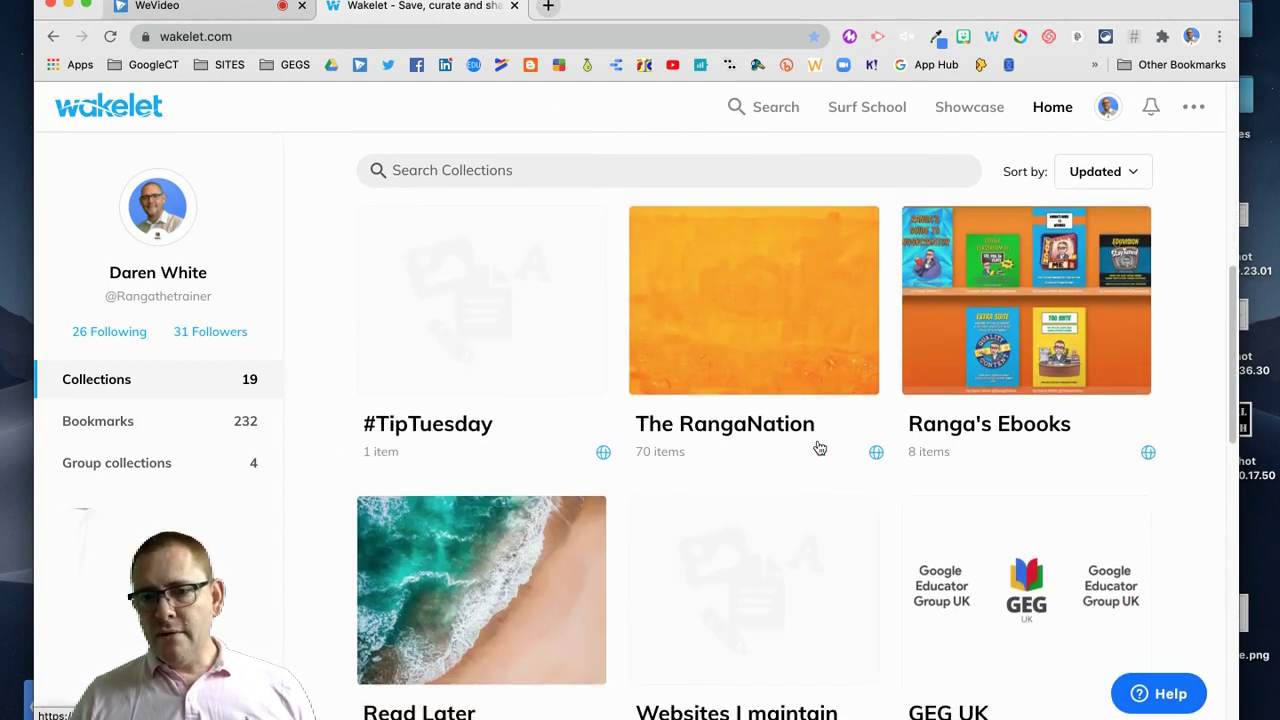
pyautogui.scroll(-5, 819, 448)
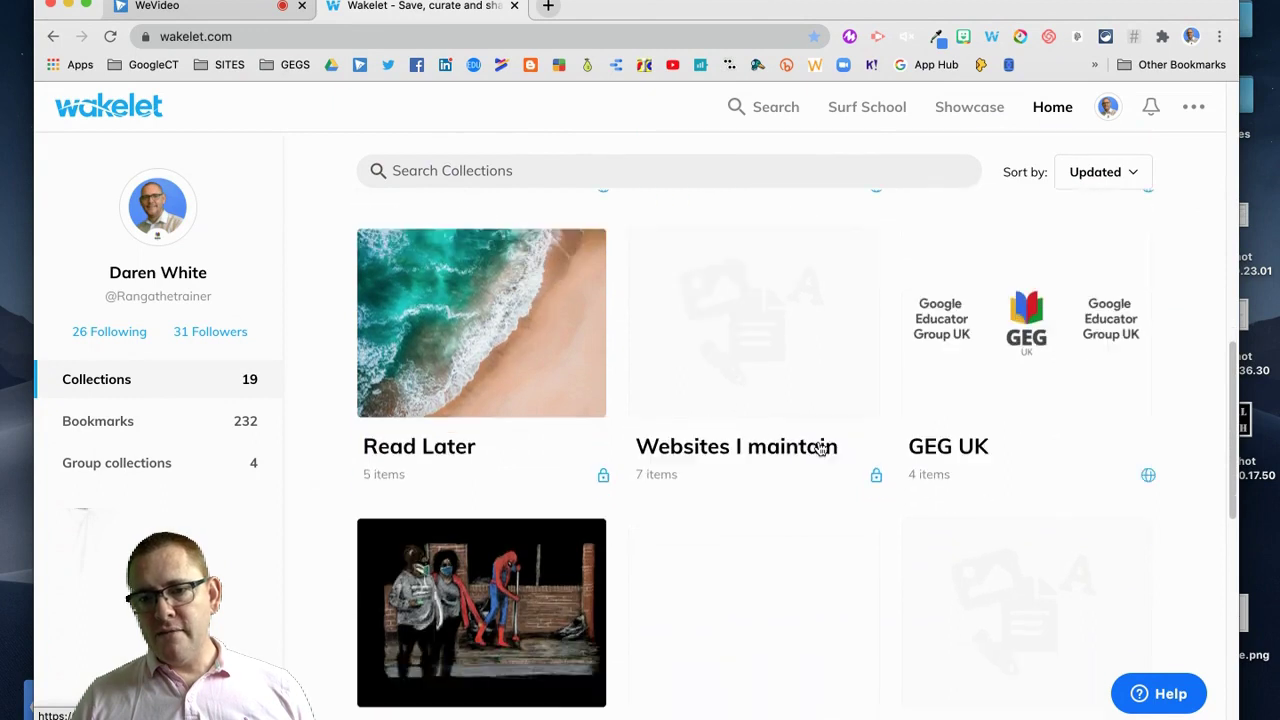
pyautogui.scroll(-8, 819, 448)
pyautogui.scroll(12, 826, 451)
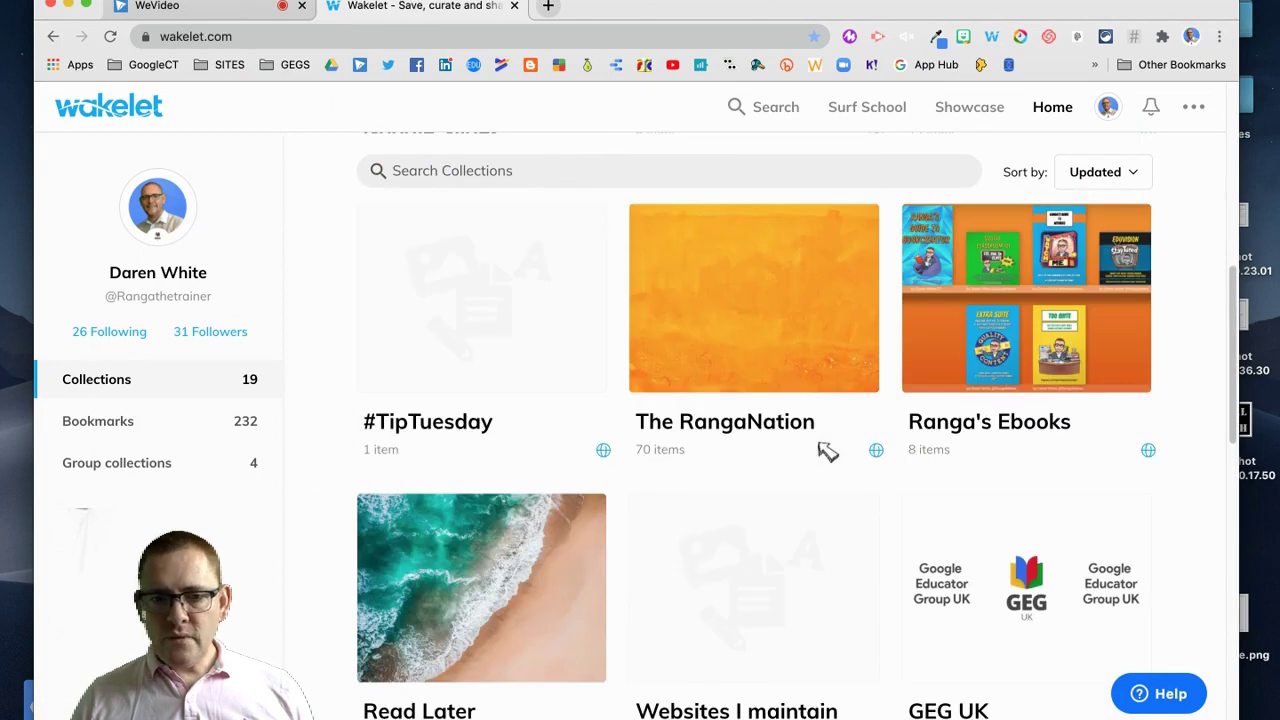
pyautogui.scroll(5, 820, 449)
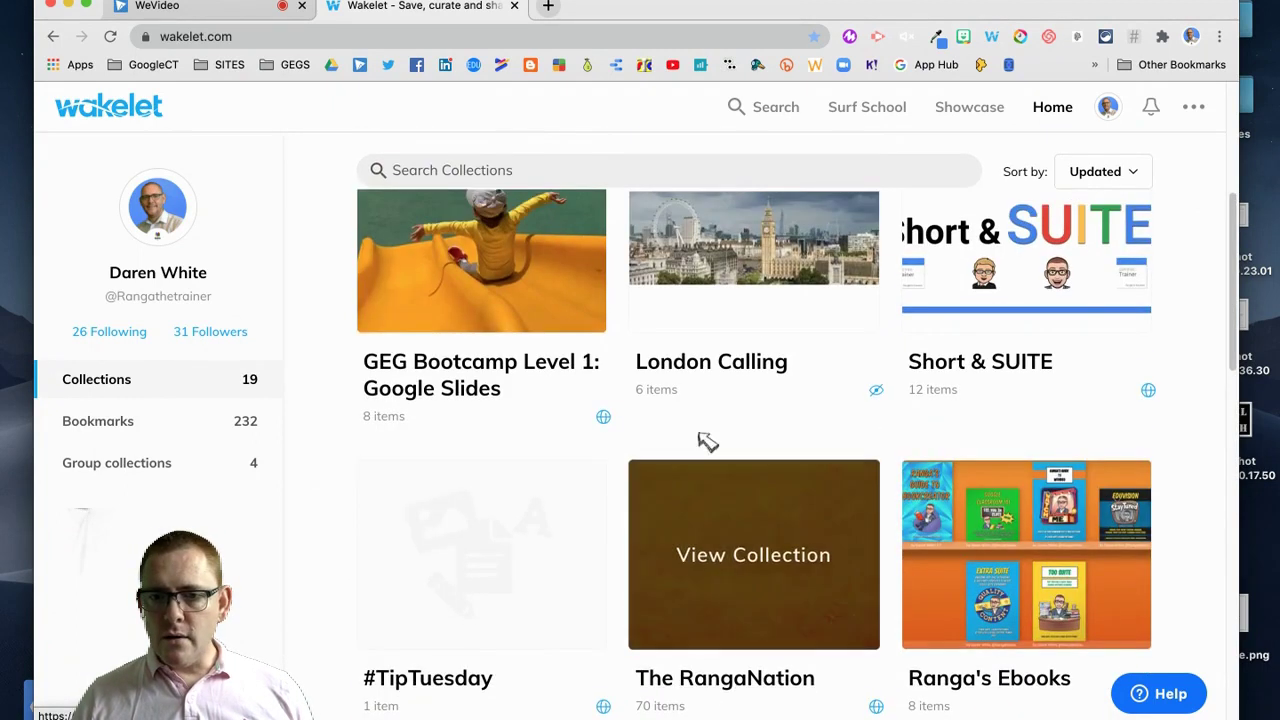
# Step: Open the GEG Bootcamp Level 1: Google Slides collection and check its list of contributors
pyautogui.click(500, 372)
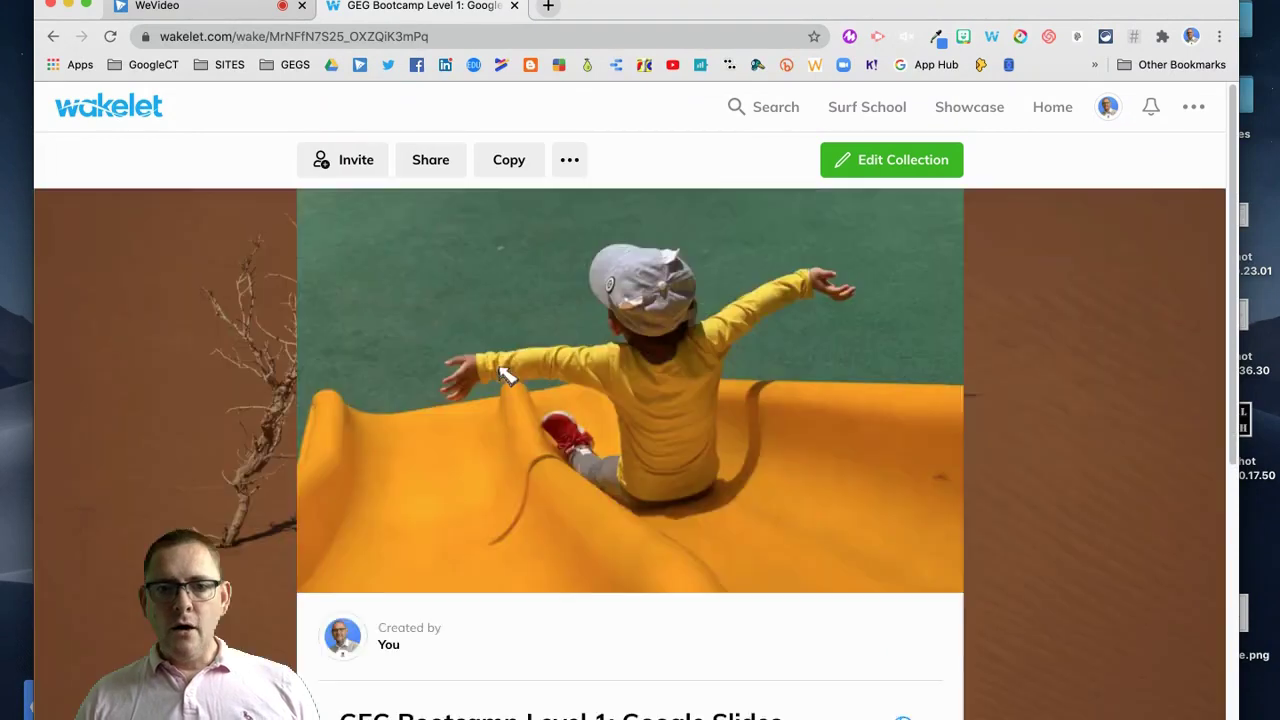
pyautogui.click(322, 166)
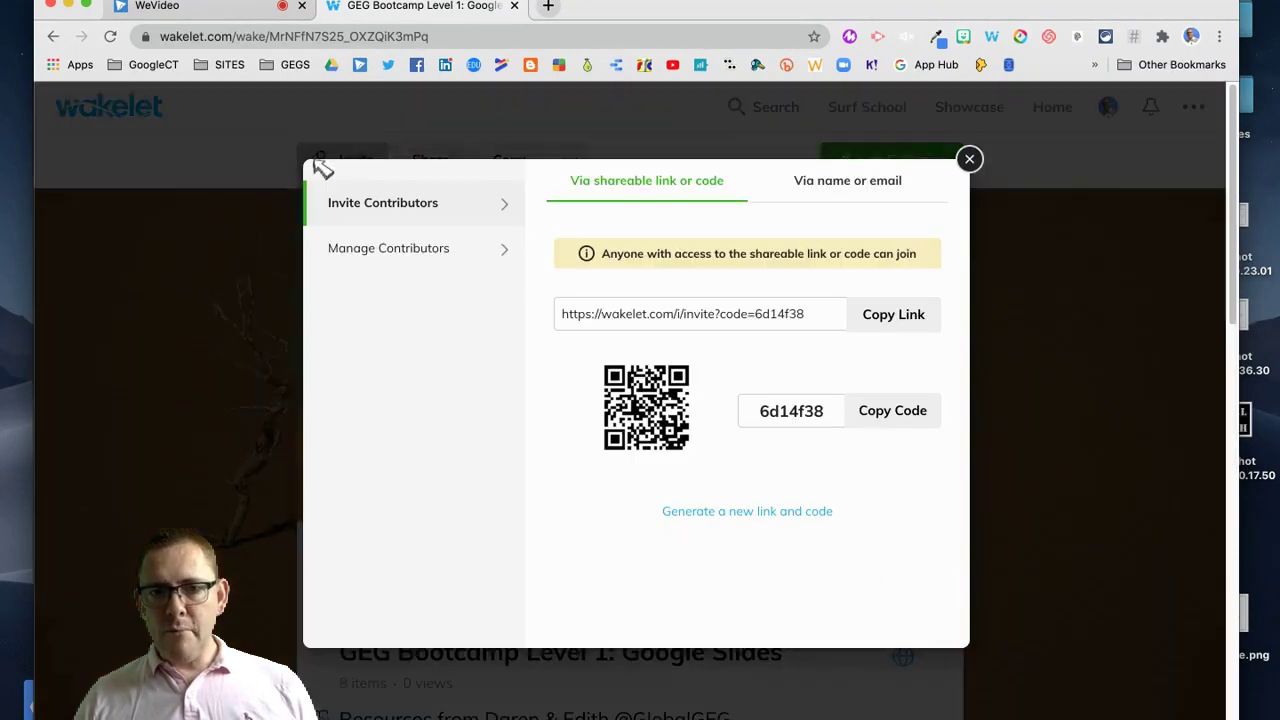
pyautogui.click(408, 254)
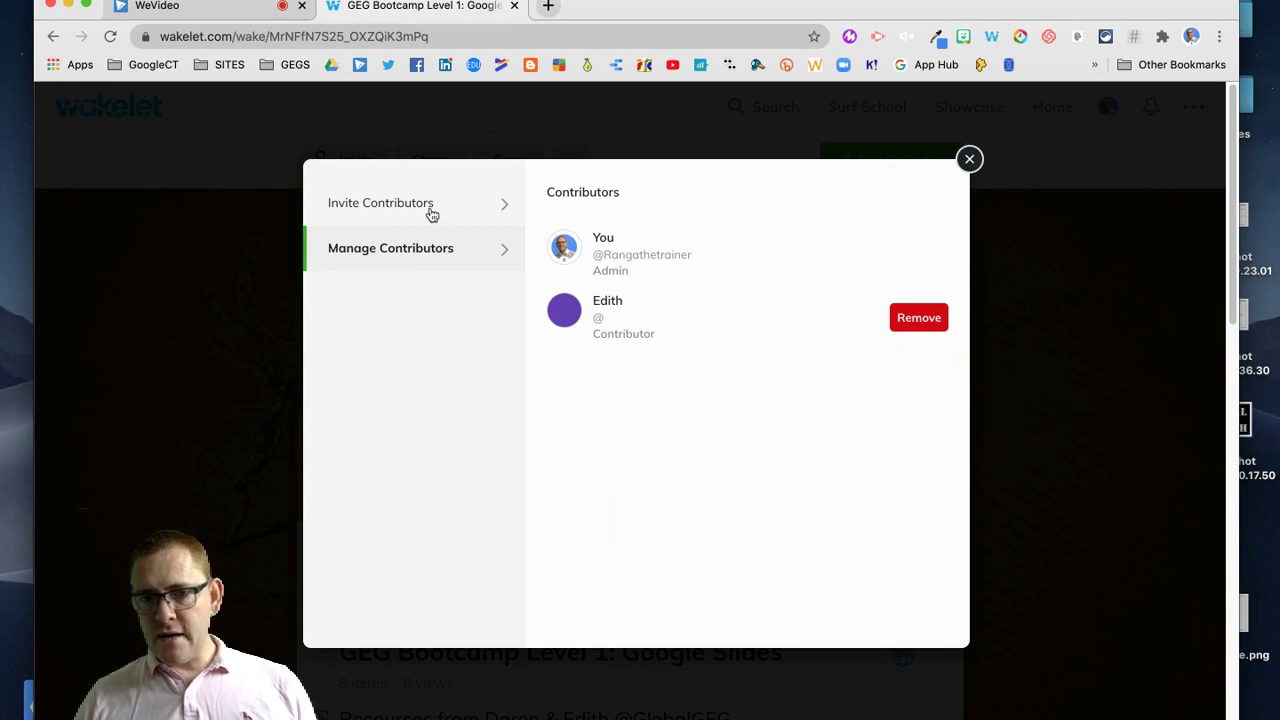
pyautogui.click(968, 159)
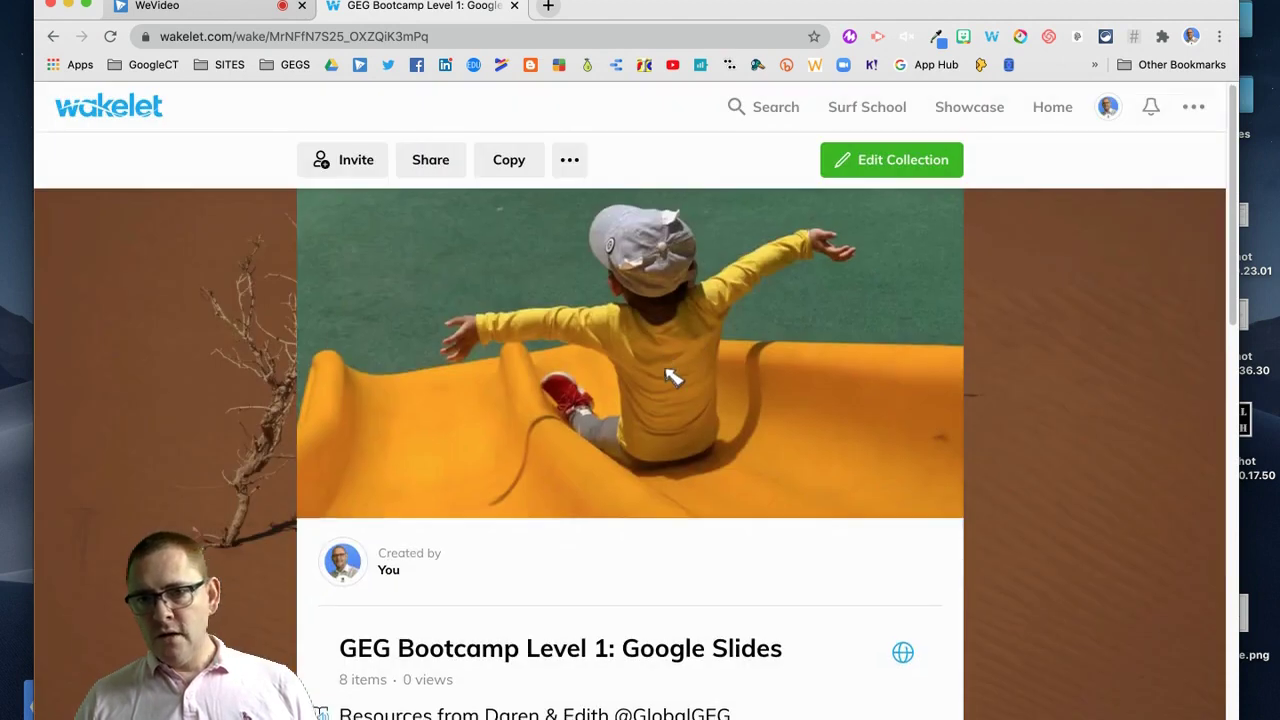
# Step: Examine the item cards of the Google Slides bootcamp collection, including who added each resource
pyautogui.scroll(-2, 674, 374)
pyautogui.scroll(-3, 675, 386)
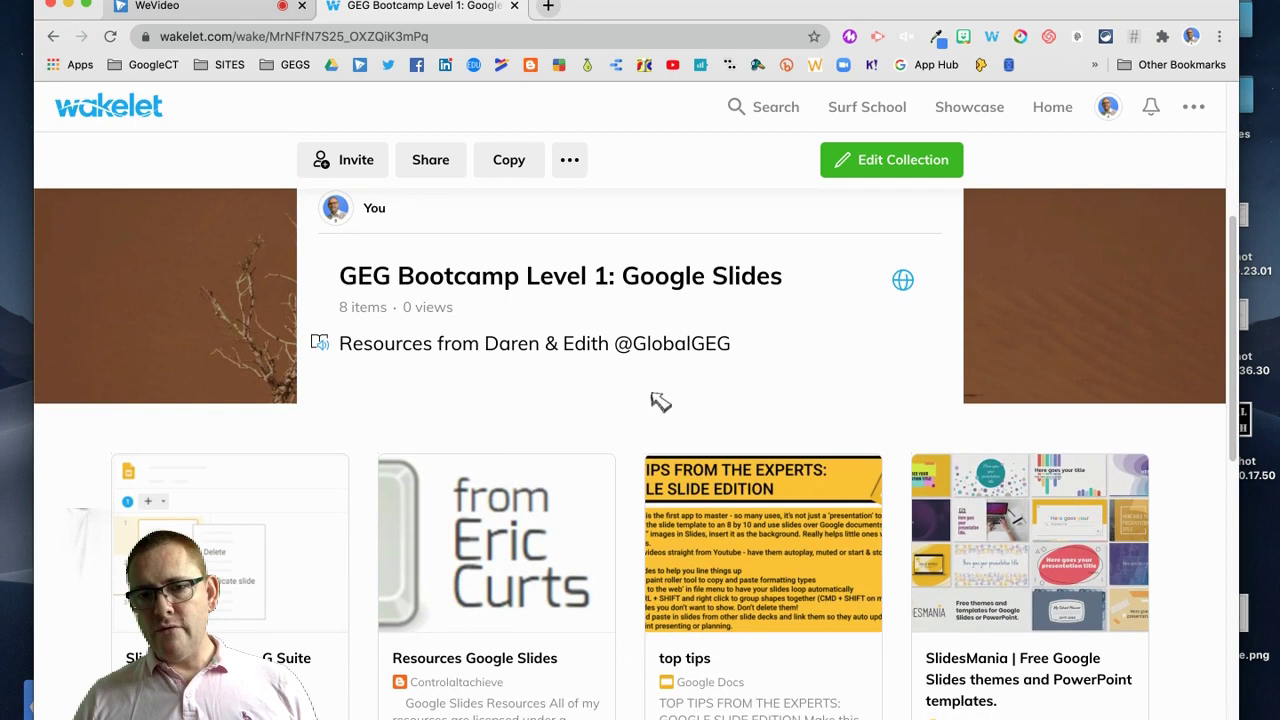
pyautogui.scroll(-2, 549, 516)
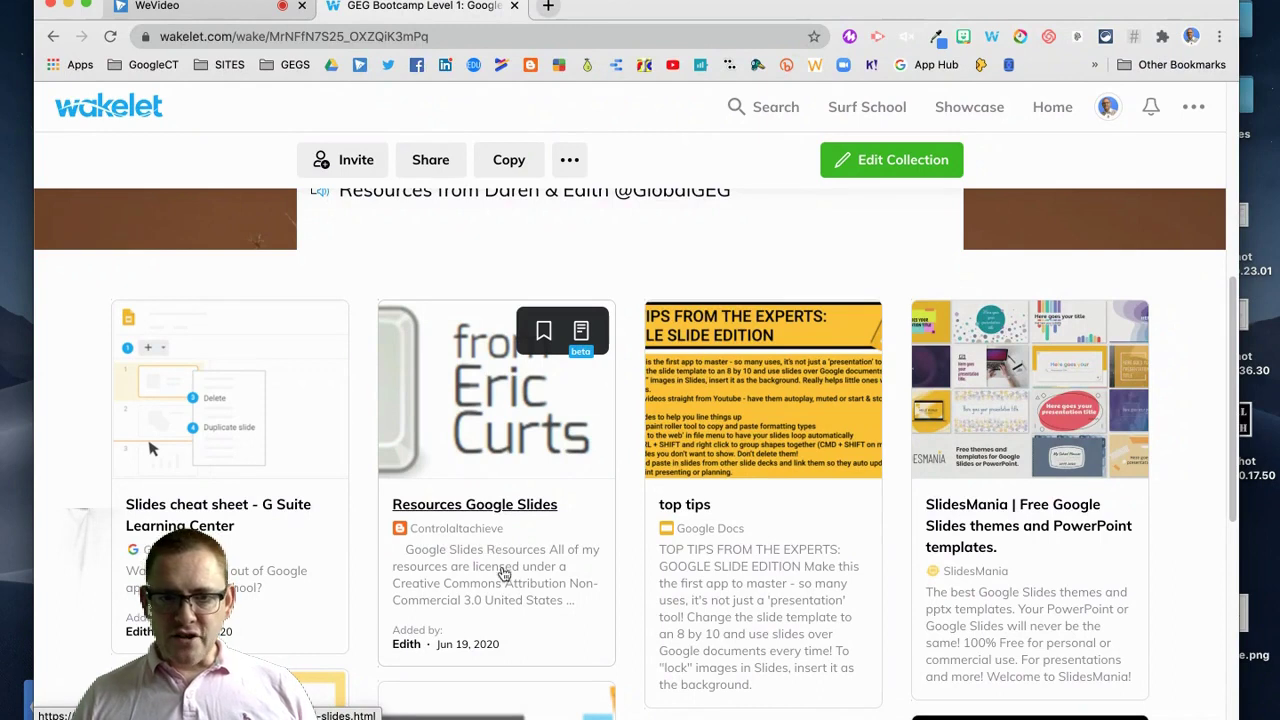
pyautogui.scroll(-1, 524, 425)
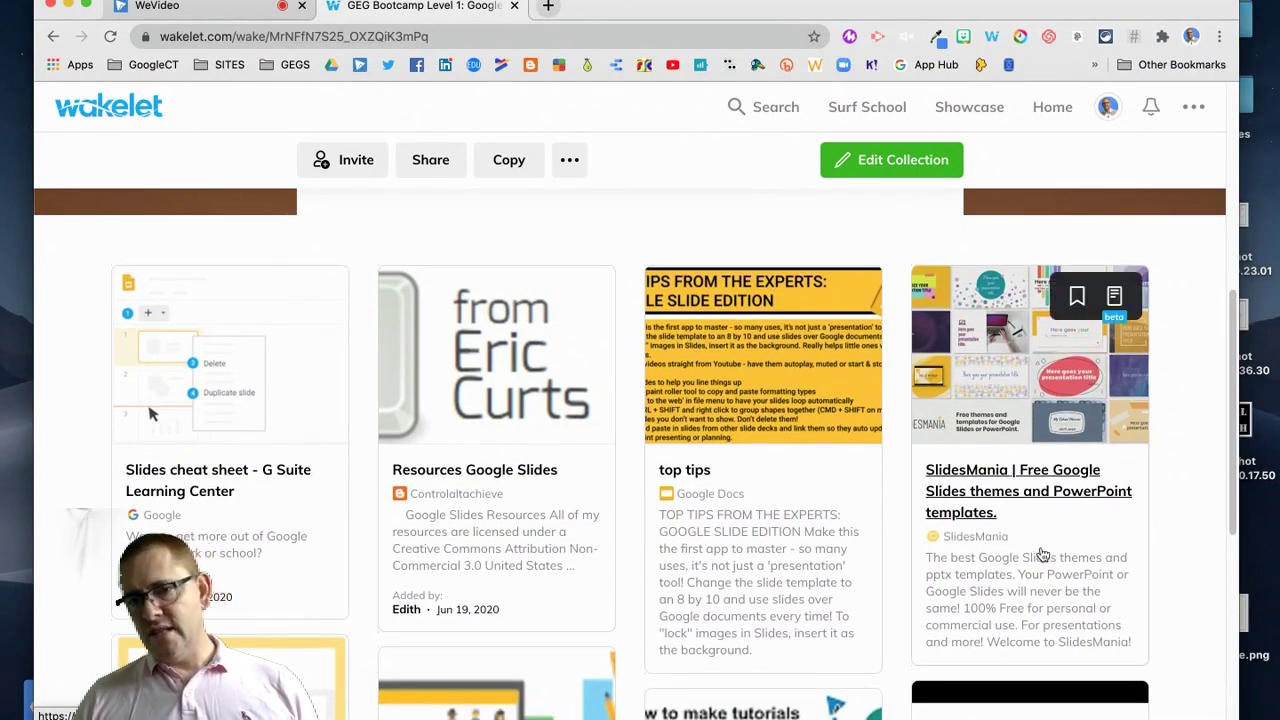
pyautogui.scroll(-5, 750, 440)
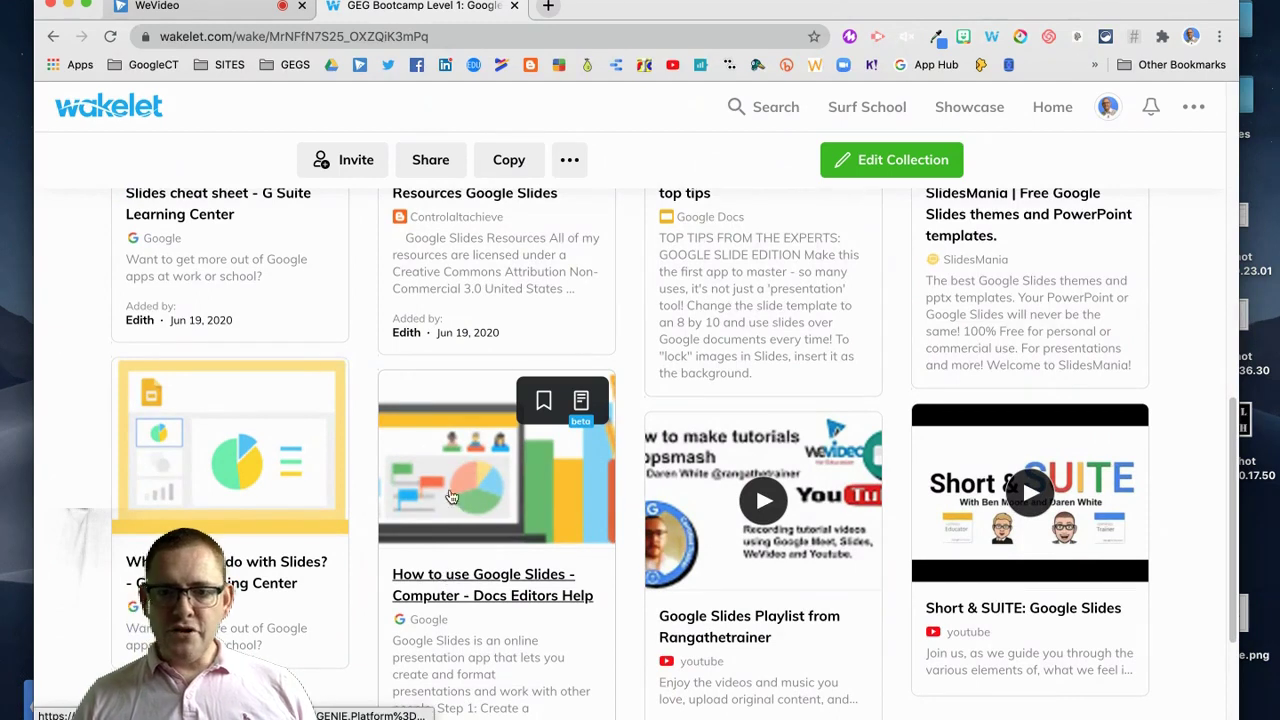
pyautogui.scroll(-1, 237, 566)
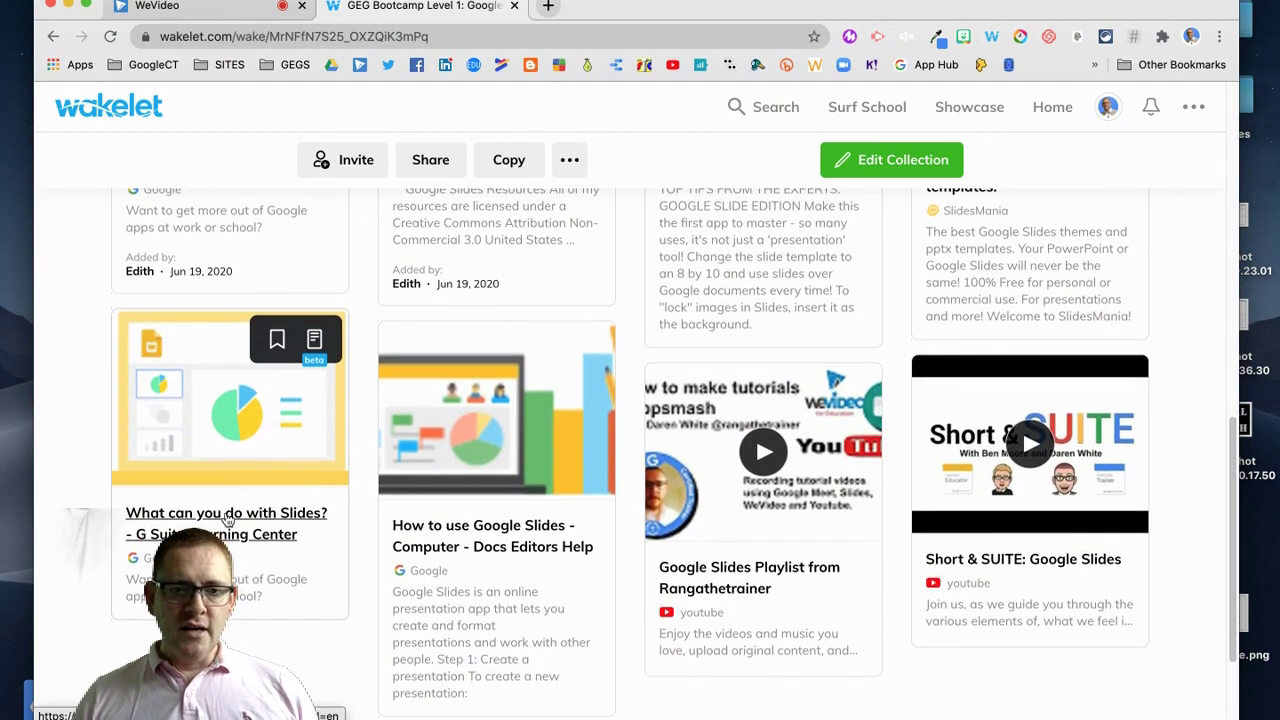
pyautogui.scroll(-2, 449, 551)
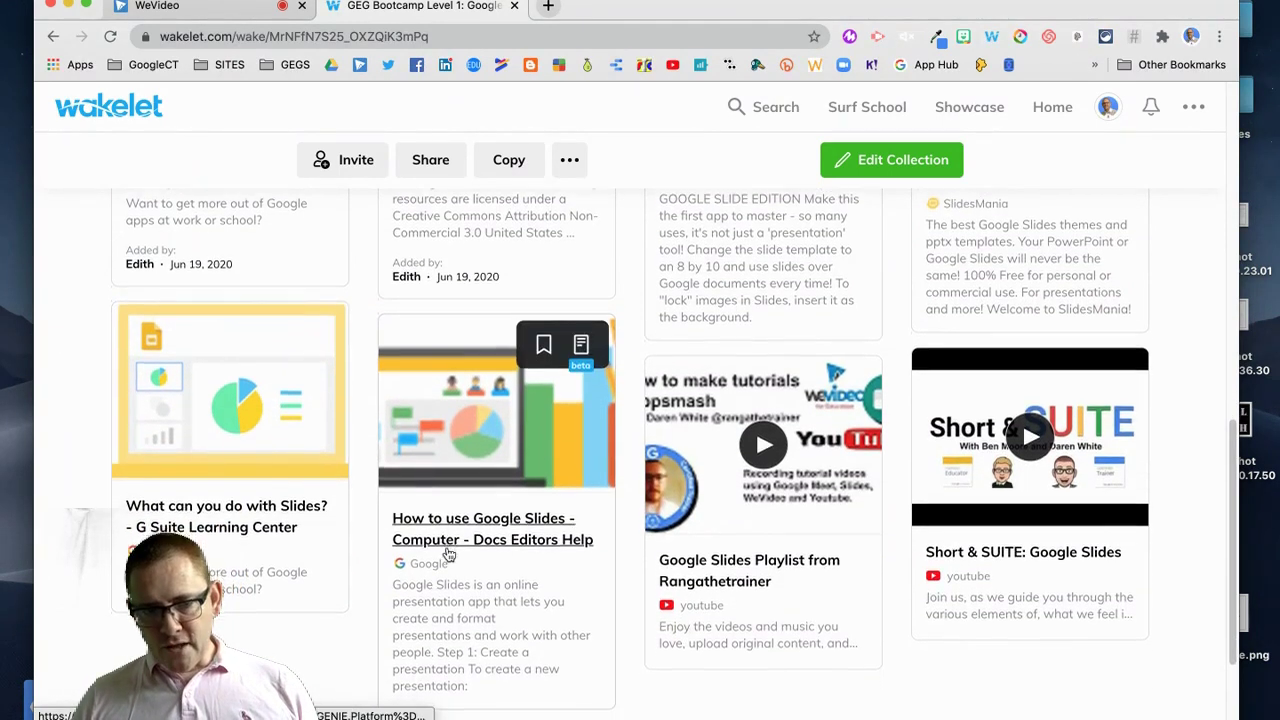
pyautogui.scroll(10, 452, 550)
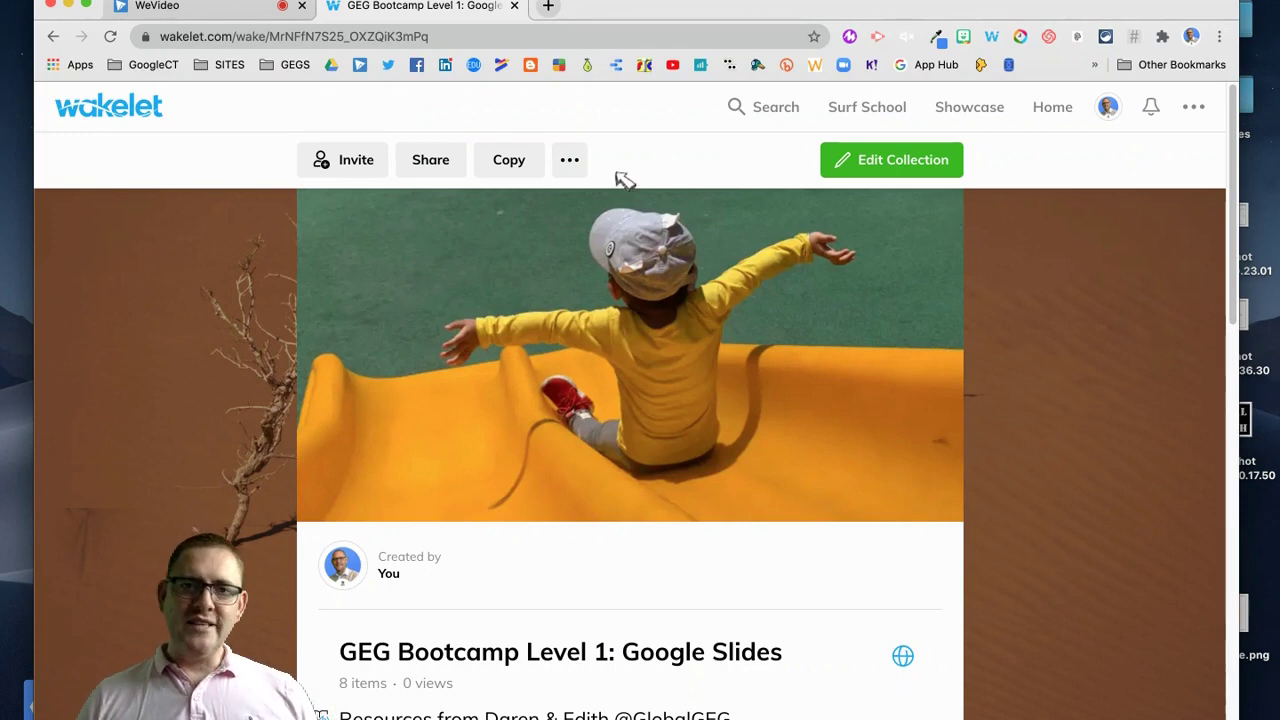
# Step: View the analytics of the Google Slides bootcamp collection and return to the collections overview
pyautogui.click(571, 162)
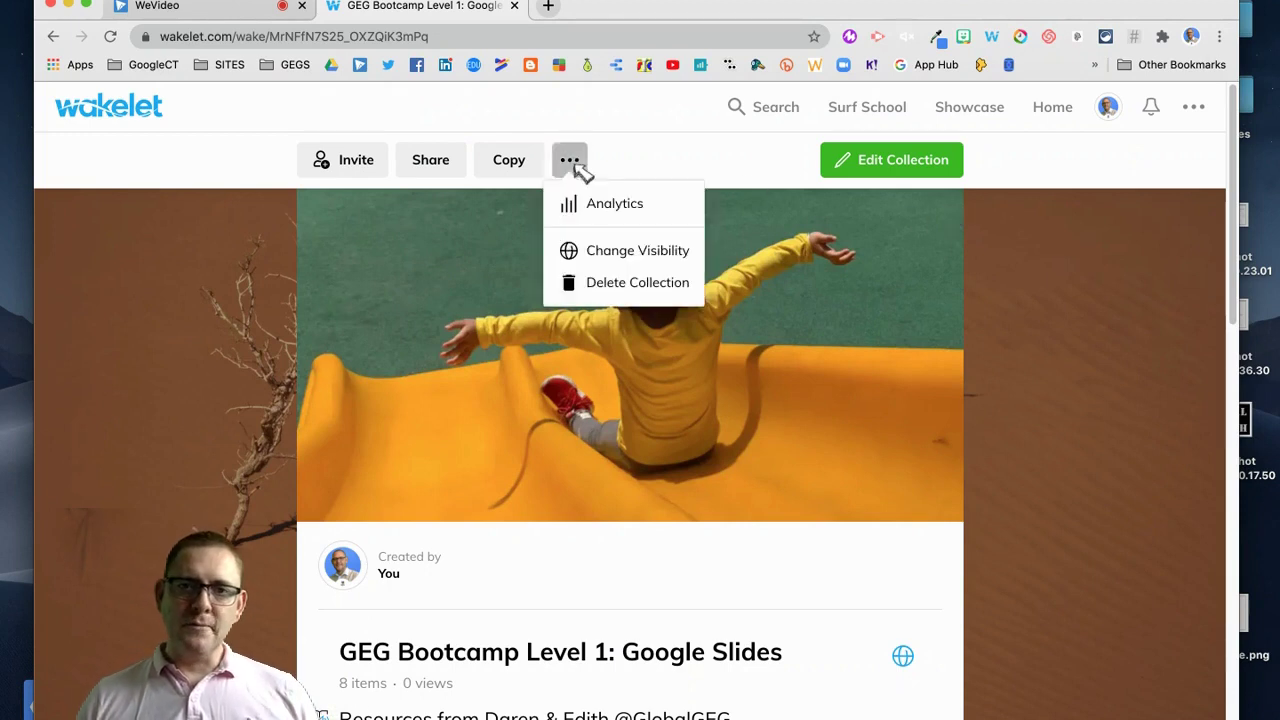
pyautogui.click(622, 209)
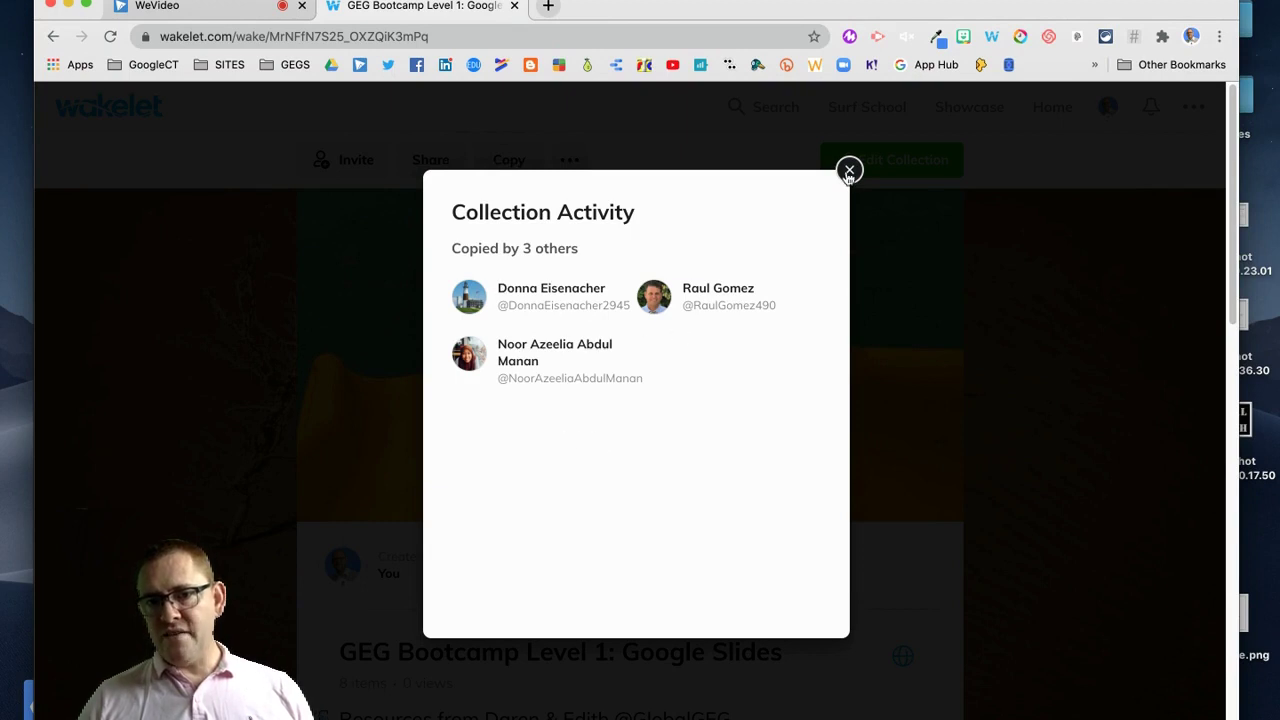
pyautogui.click(849, 171)
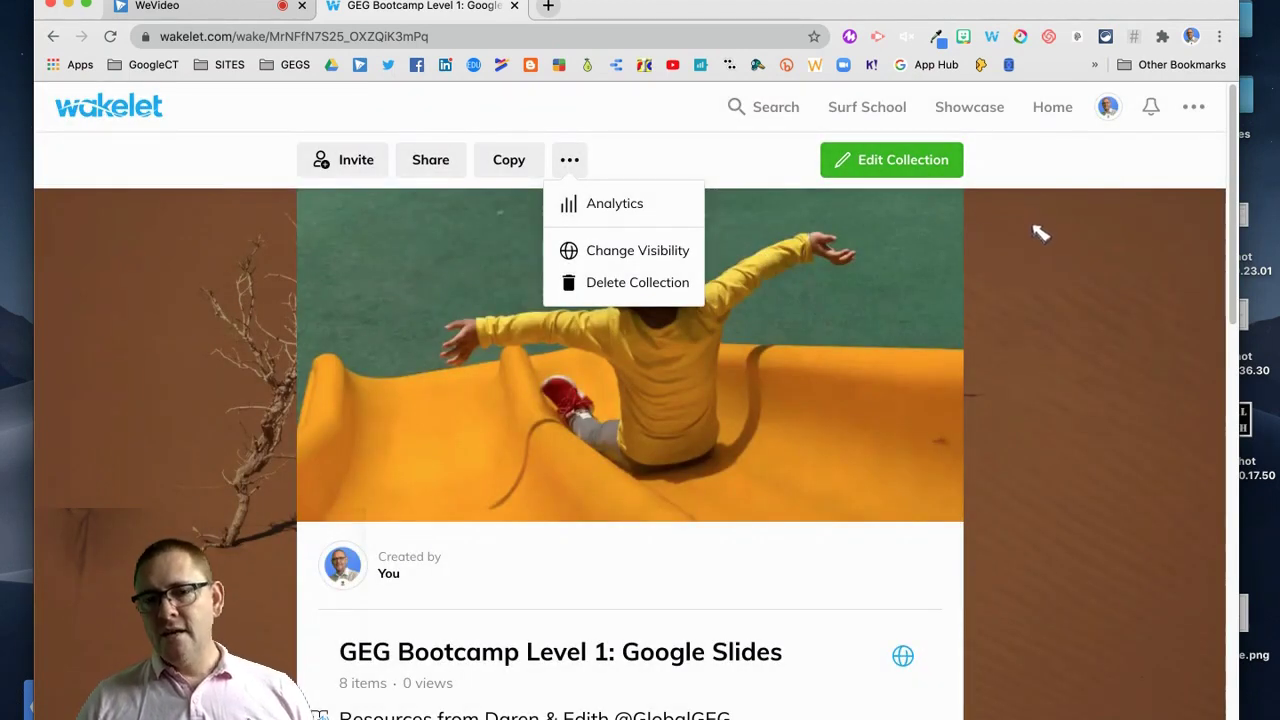
pyautogui.click(1051, 108)
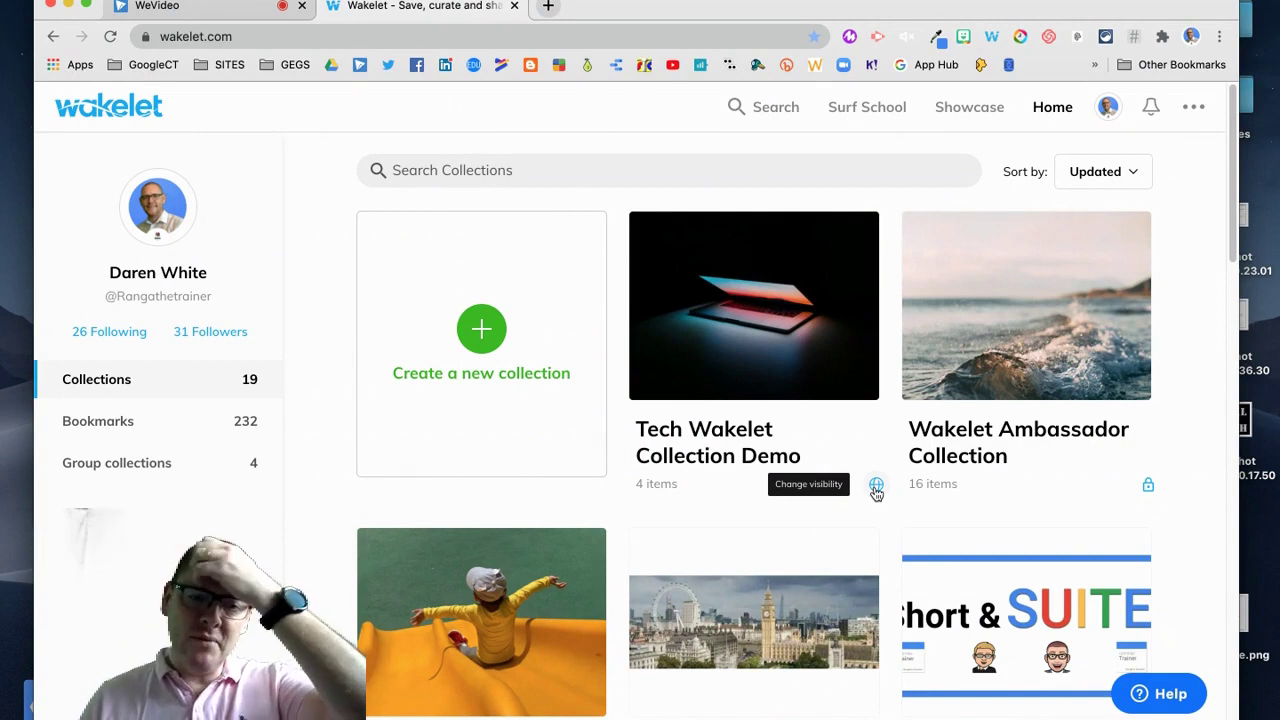
# Step: Open the Community Showcase and browse the educator collections through the area below the Remote Learning Guide banner
pyautogui.click(961, 106)
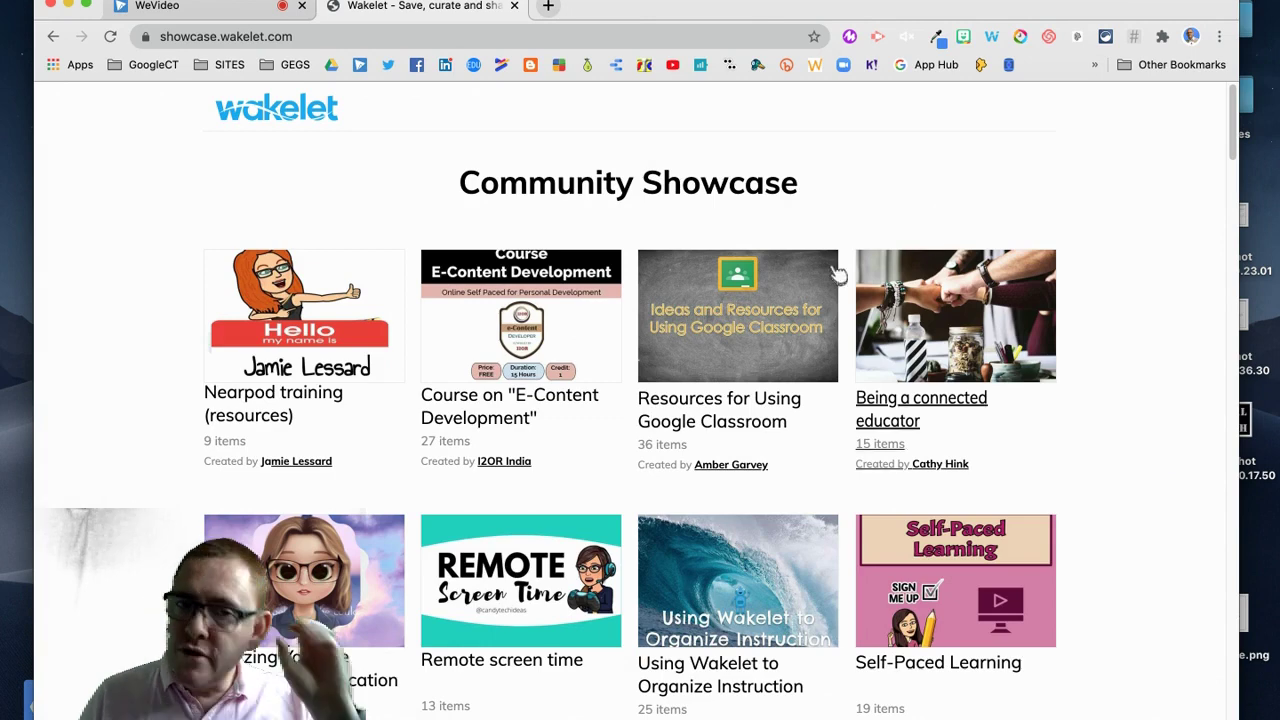
pyautogui.scroll(-8, 775, 360)
pyautogui.scroll(-5, 775, 360)
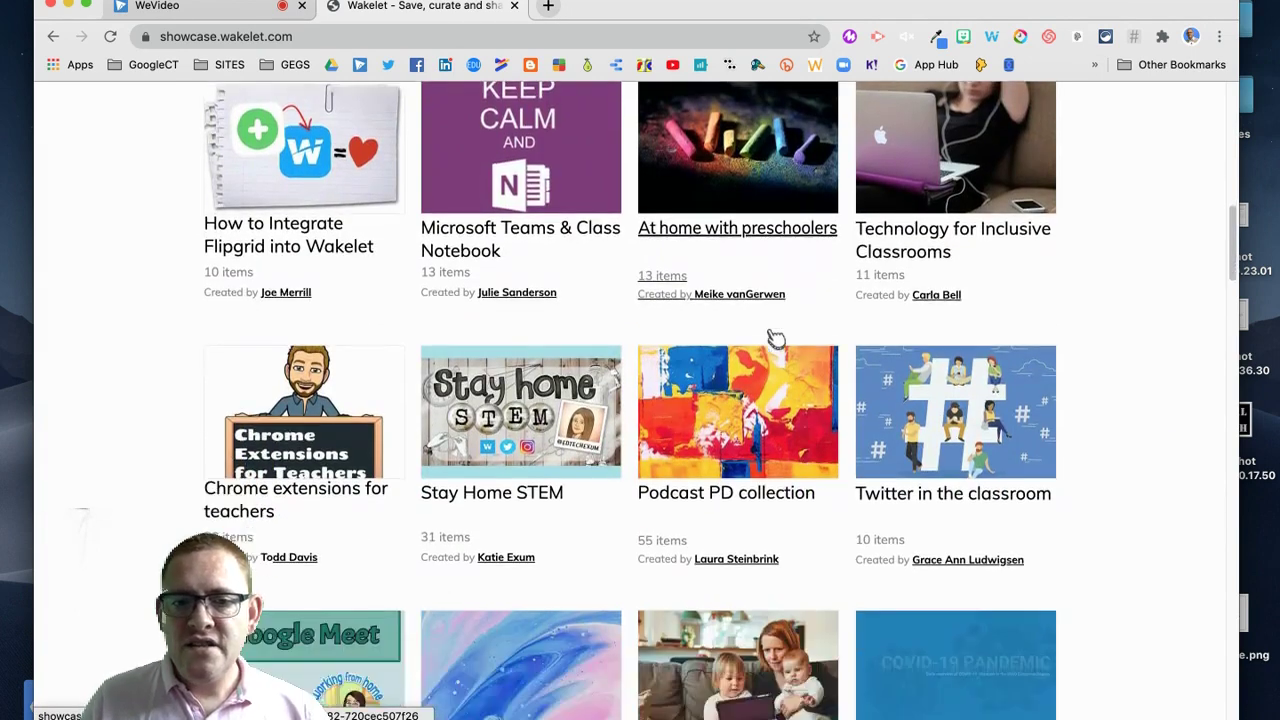
pyautogui.scroll(-5, 774, 339)
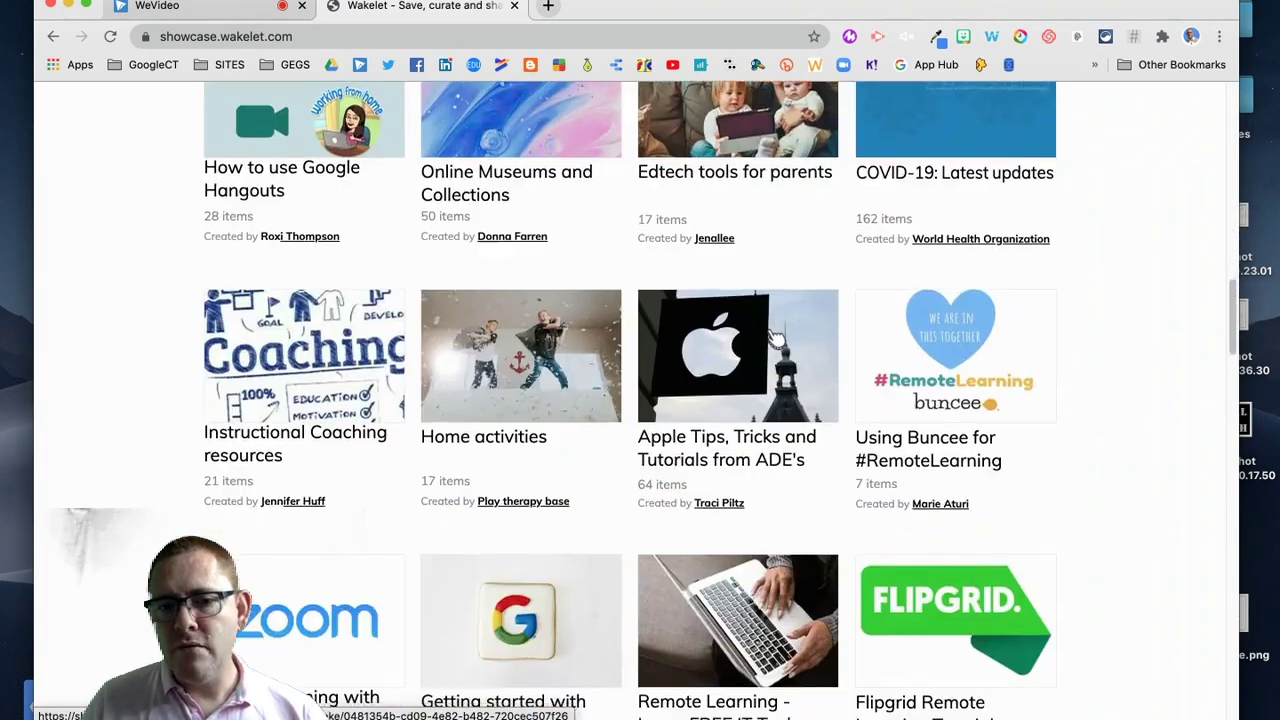
pyautogui.scroll(-3, 775, 339)
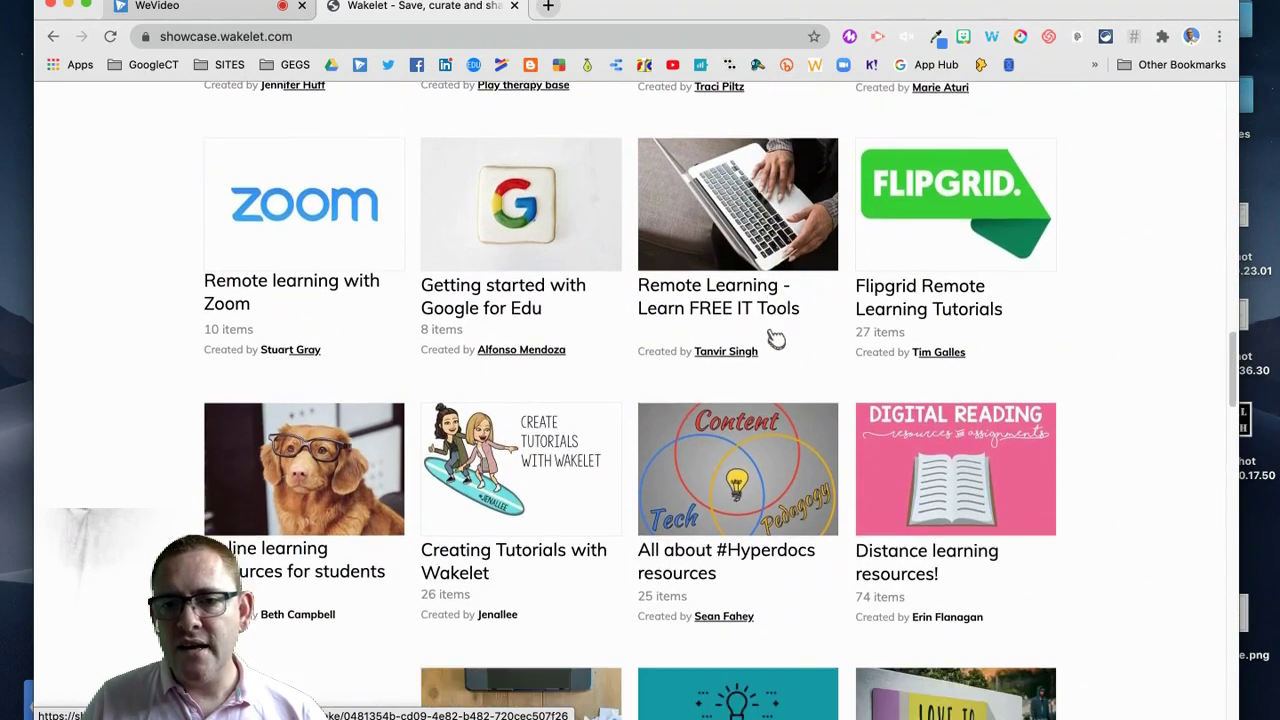
pyautogui.scroll(-3, 776, 340)
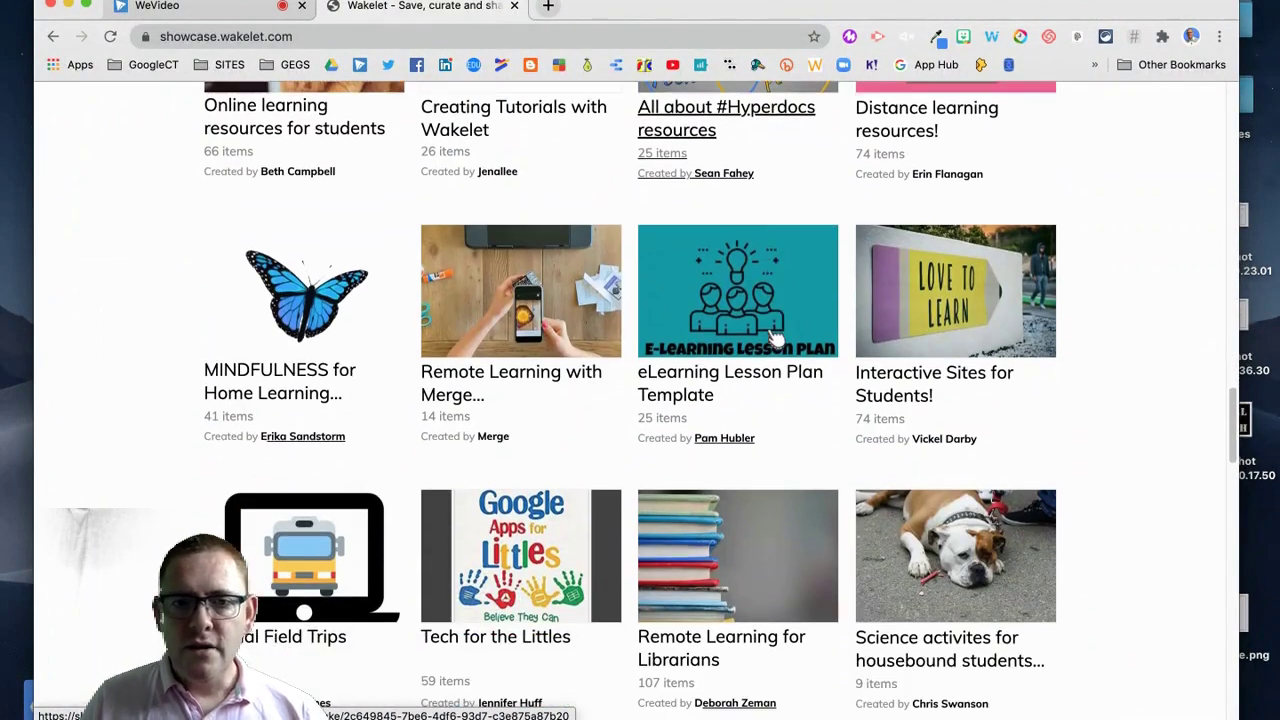
pyautogui.scroll(-3, 776, 340)
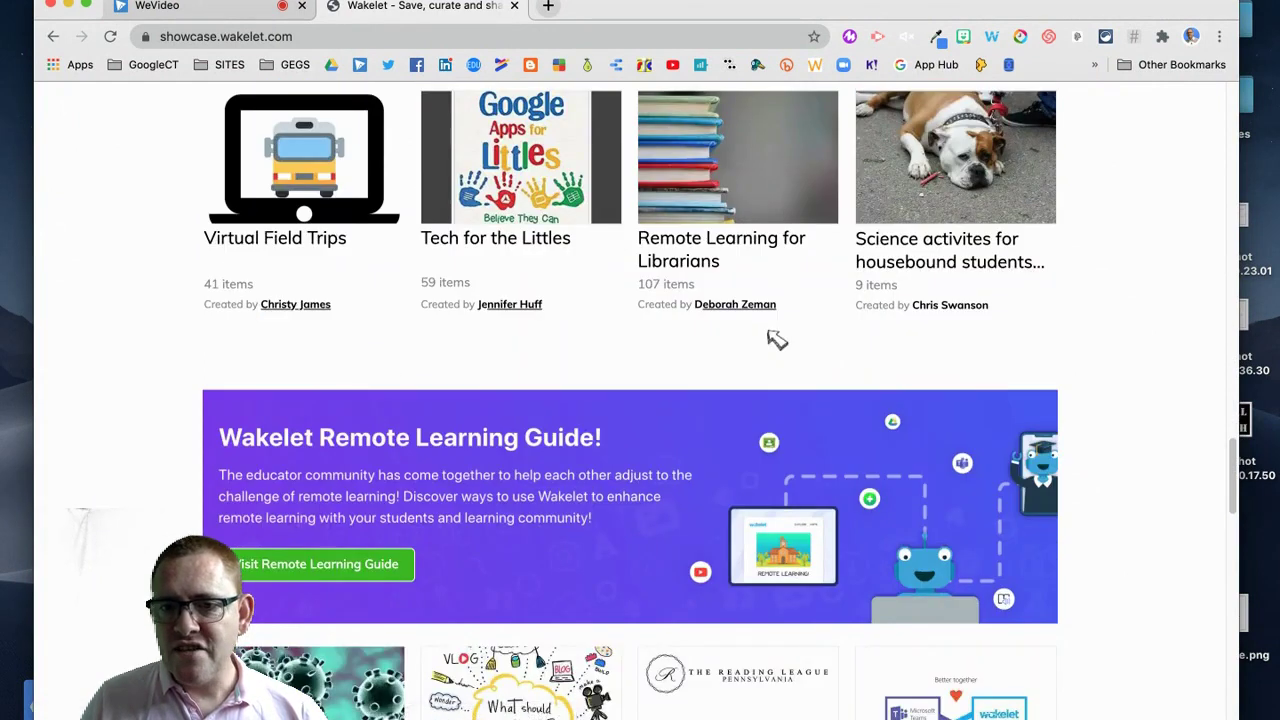
pyautogui.scroll(-4, 776, 340)
pyautogui.scroll(-1, 776, 340)
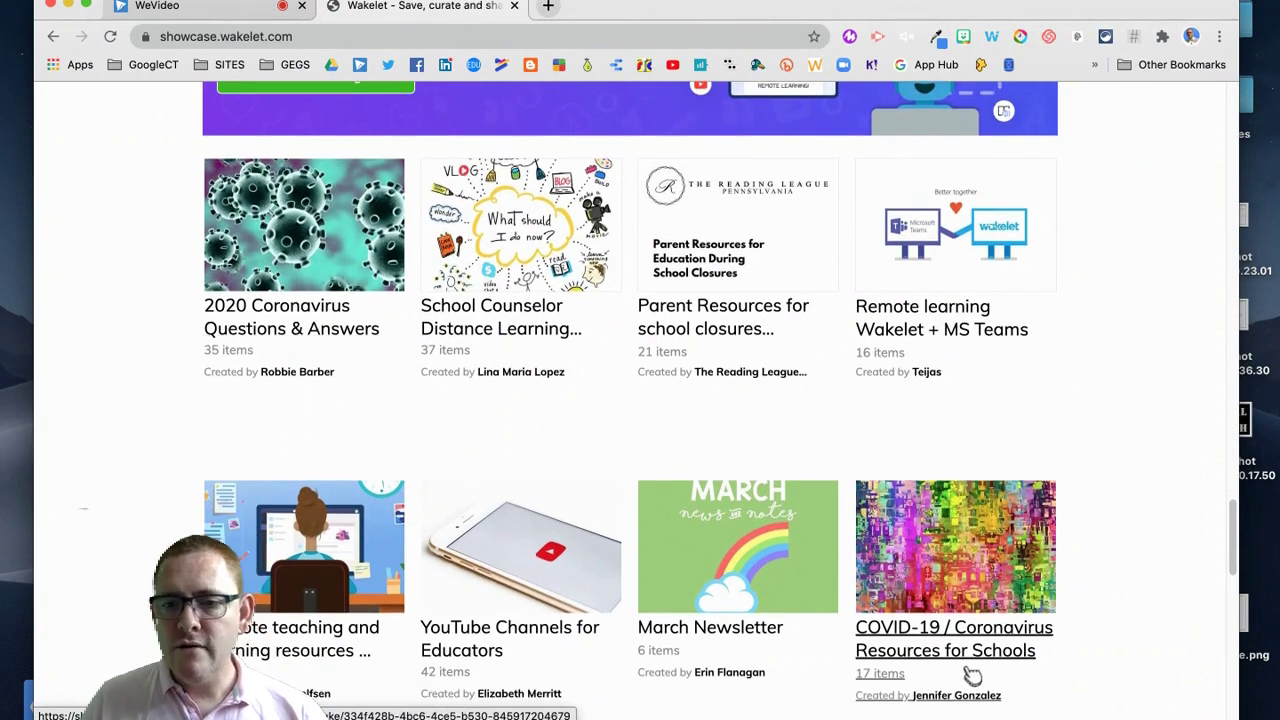
# Step: Find the Google classroom tips collection in the Community Showcase and open it
pyautogui.scroll(-3, 971, 591)
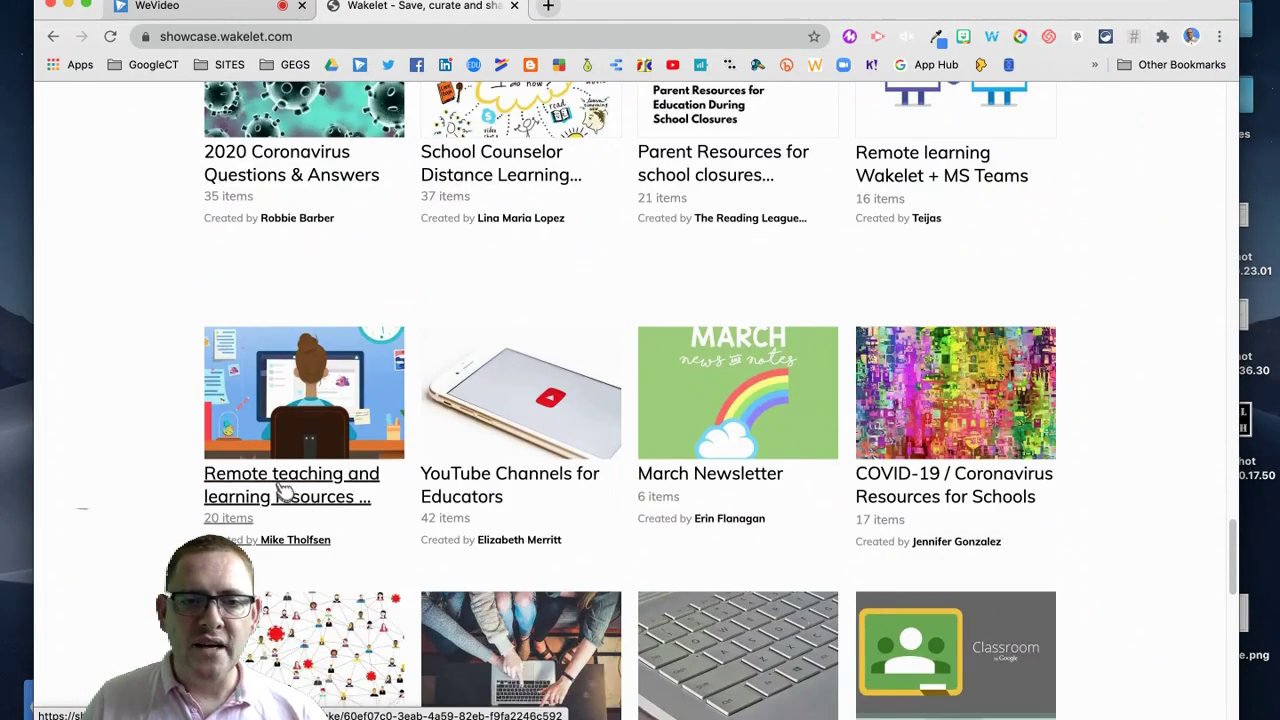
pyautogui.scroll(-4, 700, 480)
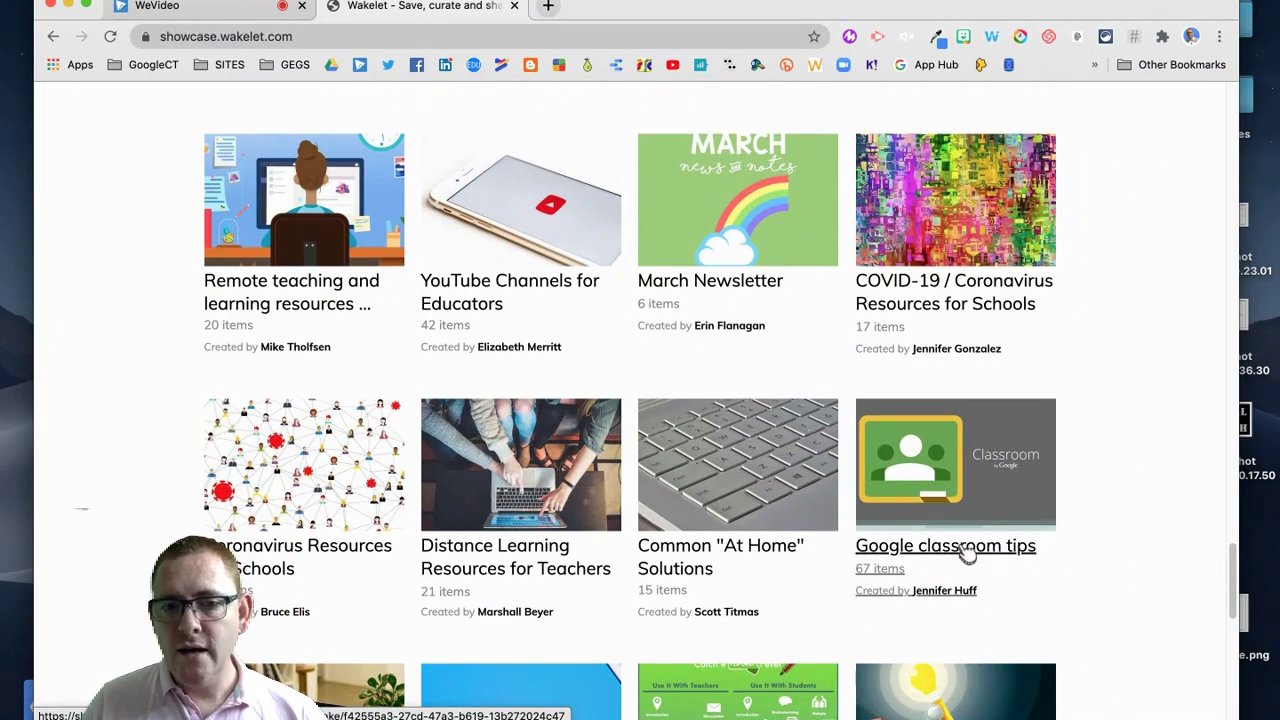
pyautogui.click(963, 549)
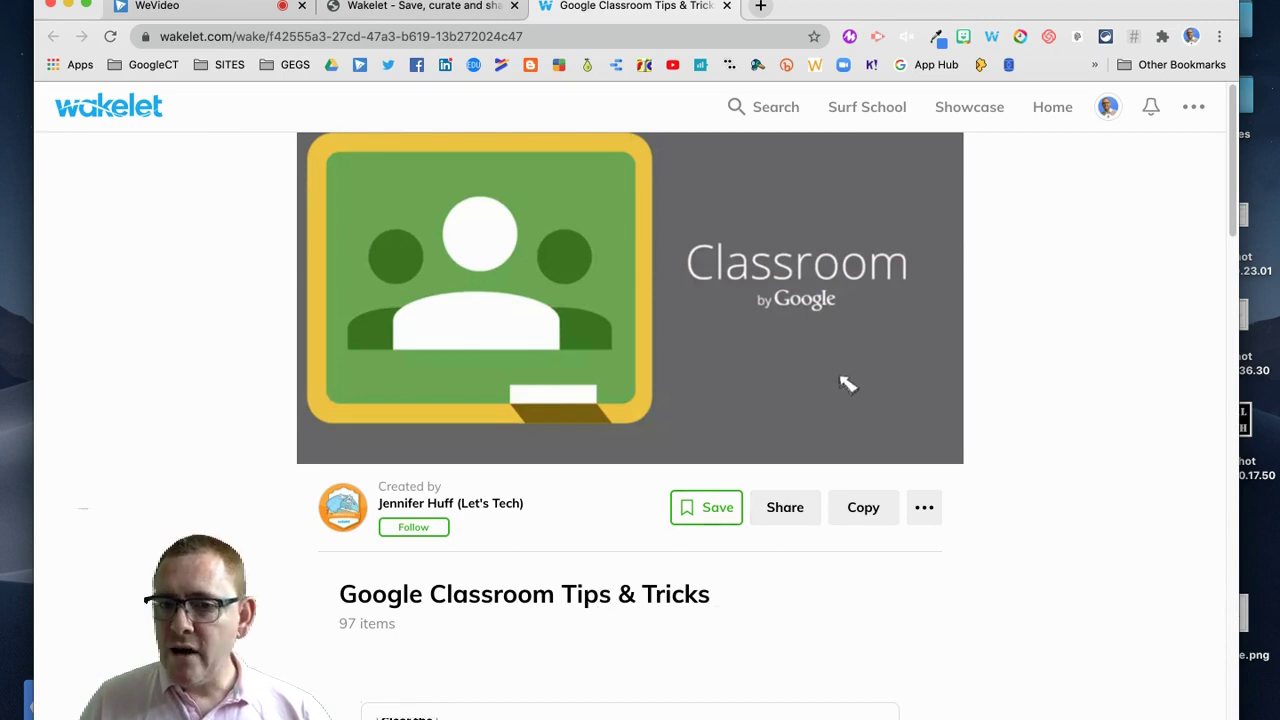
# Step: Check the extra options of the Google Classroom Tips & Tricks collection and copy its share link
pyautogui.scroll(-1, 850, 387)
pyautogui.scroll(-1, 865, 512)
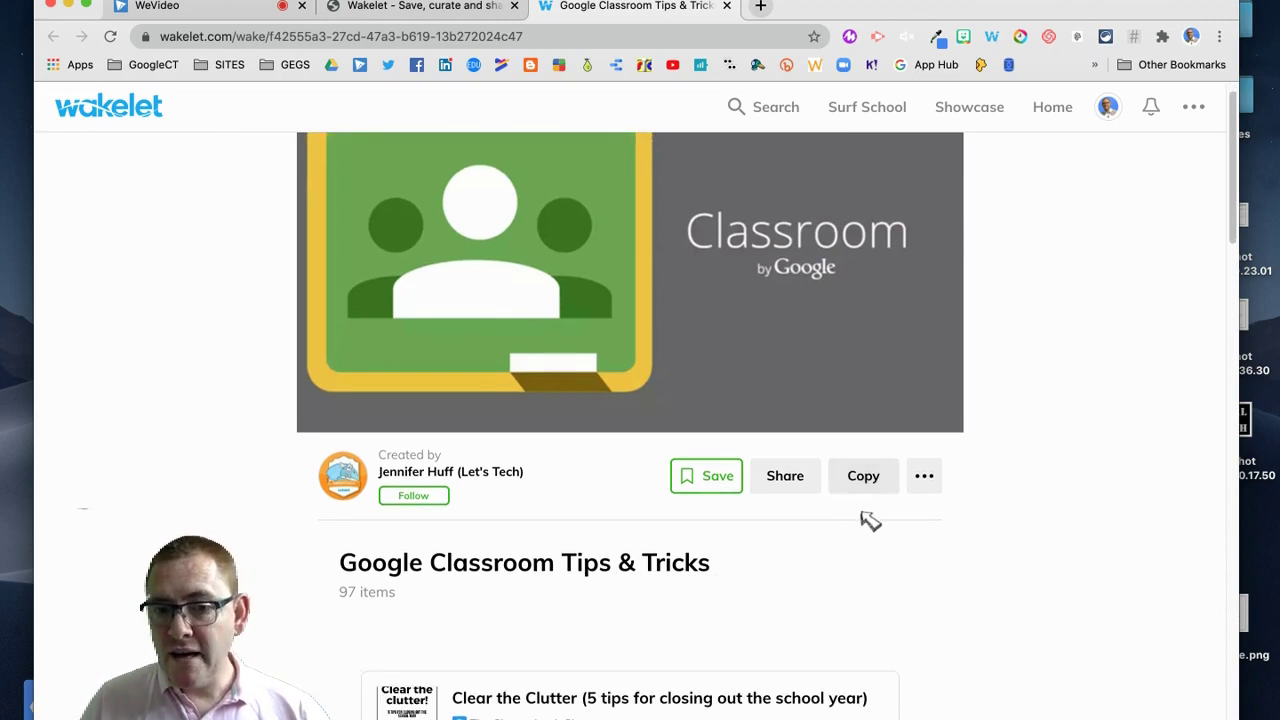
pyautogui.click(926, 477)
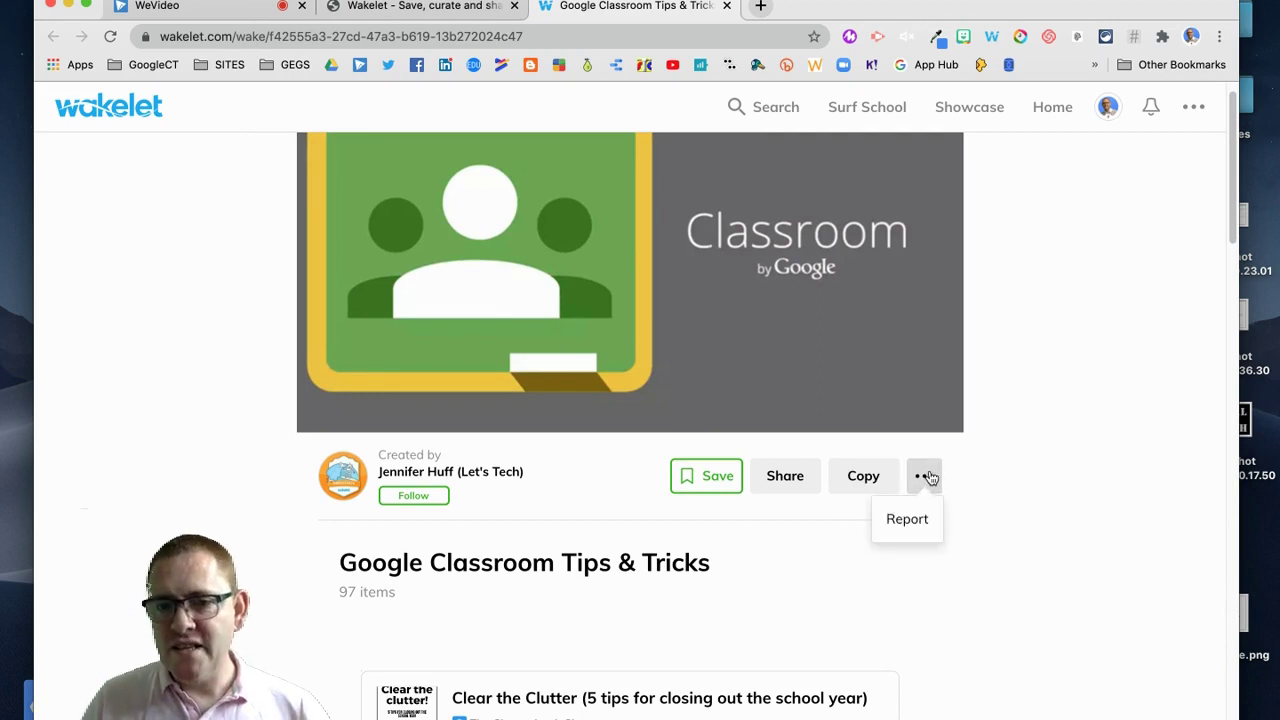
pyautogui.click(788, 478)
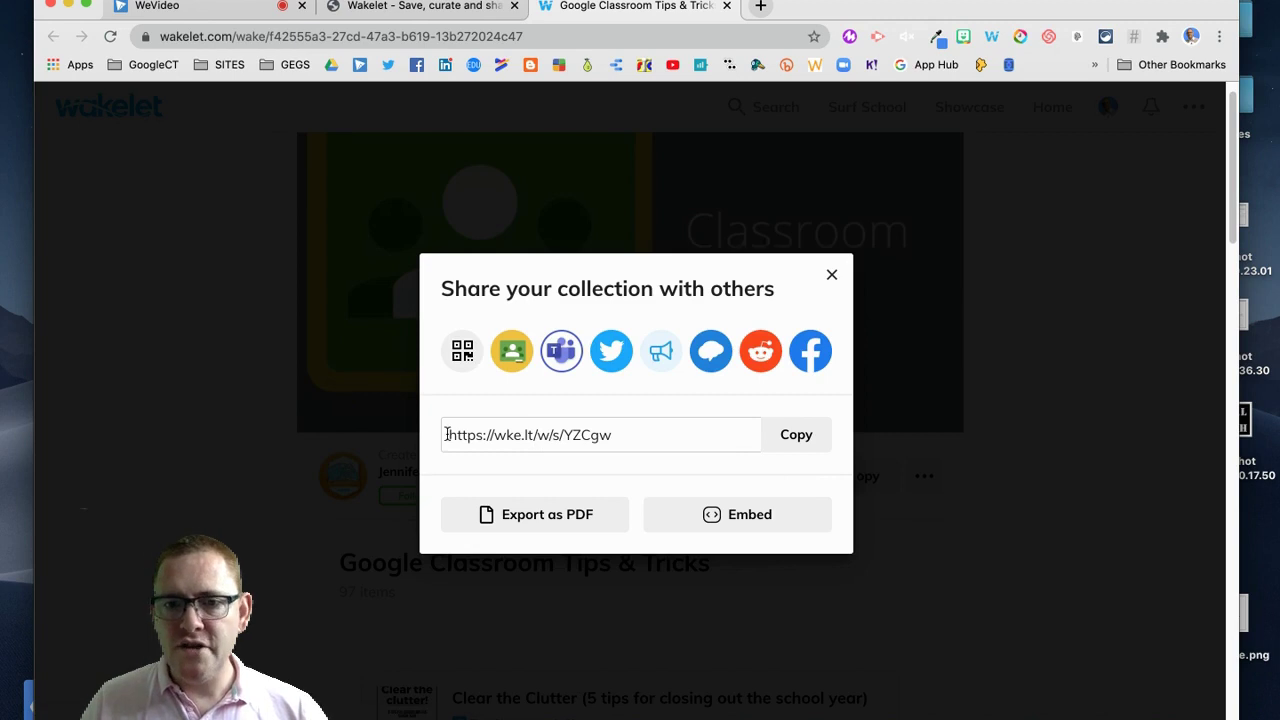
pyautogui.click(793, 436)
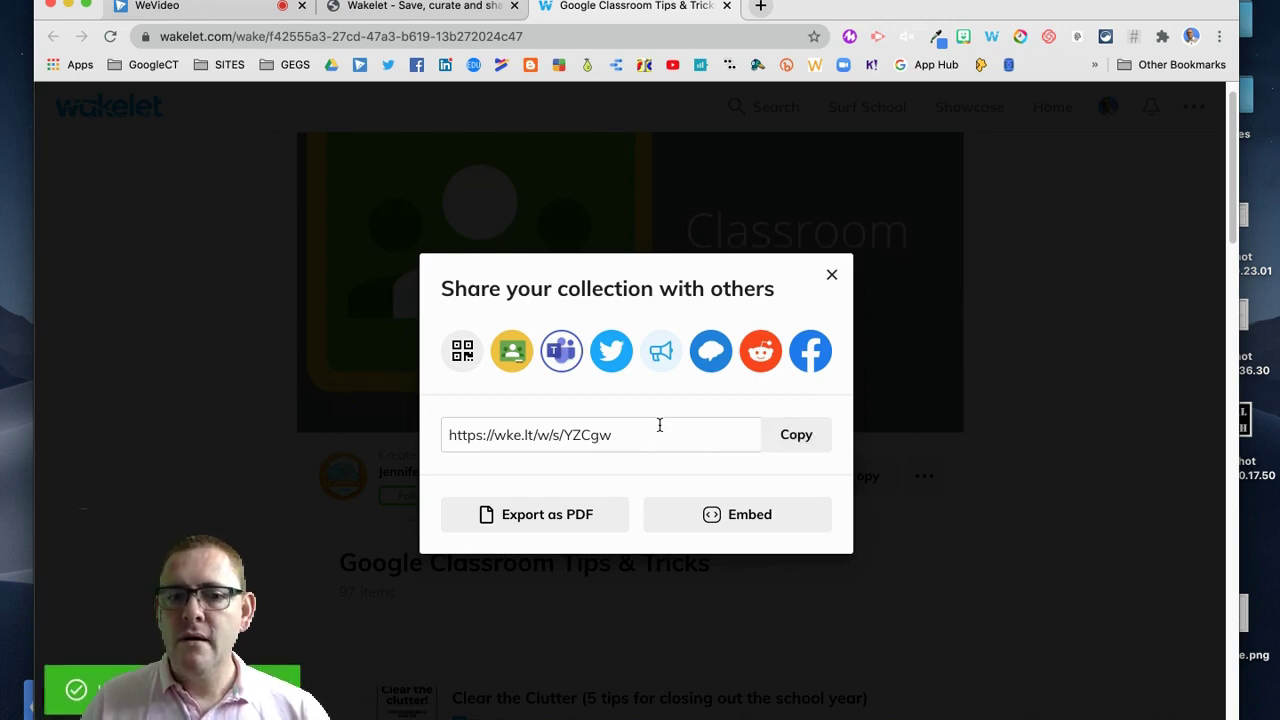
# Step: Go back from the Showcase to your own collections and open Tech Wakelet Collection Demo for editing
pyautogui.click(522, 14)
pyautogui.scroll(10, 980, 166)
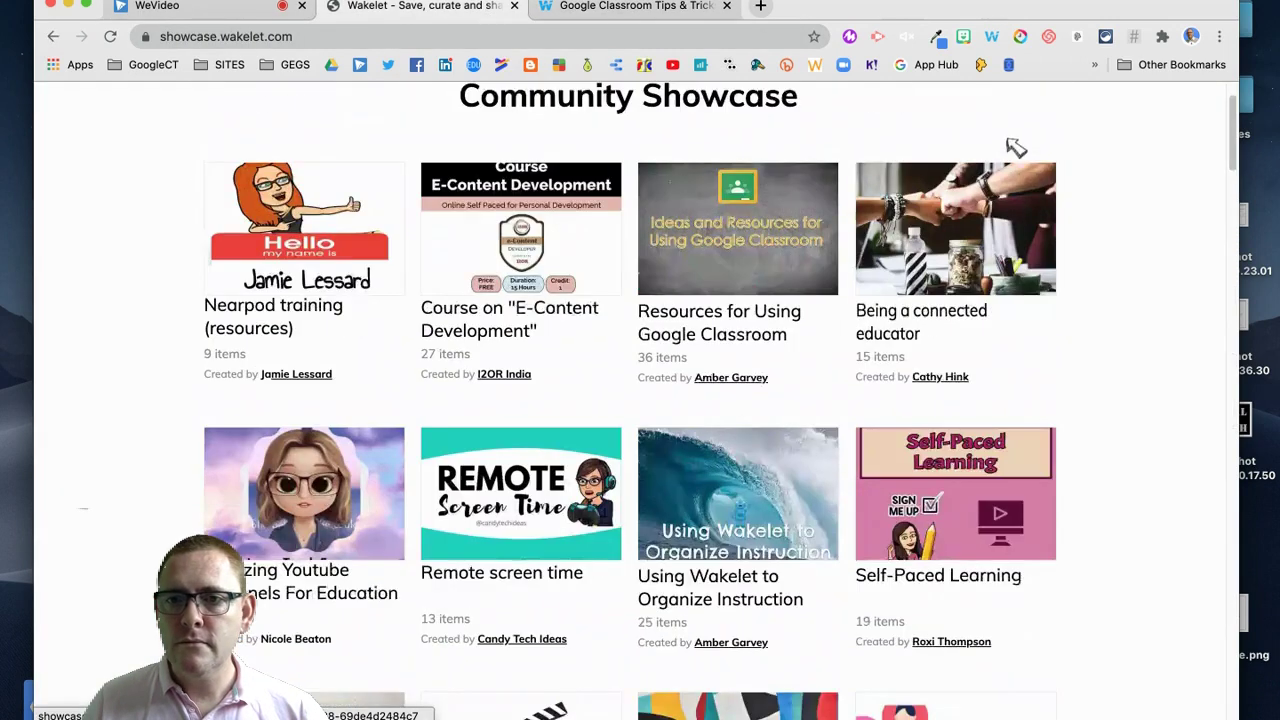
pyautogui.scroll(2, 1016, 147)
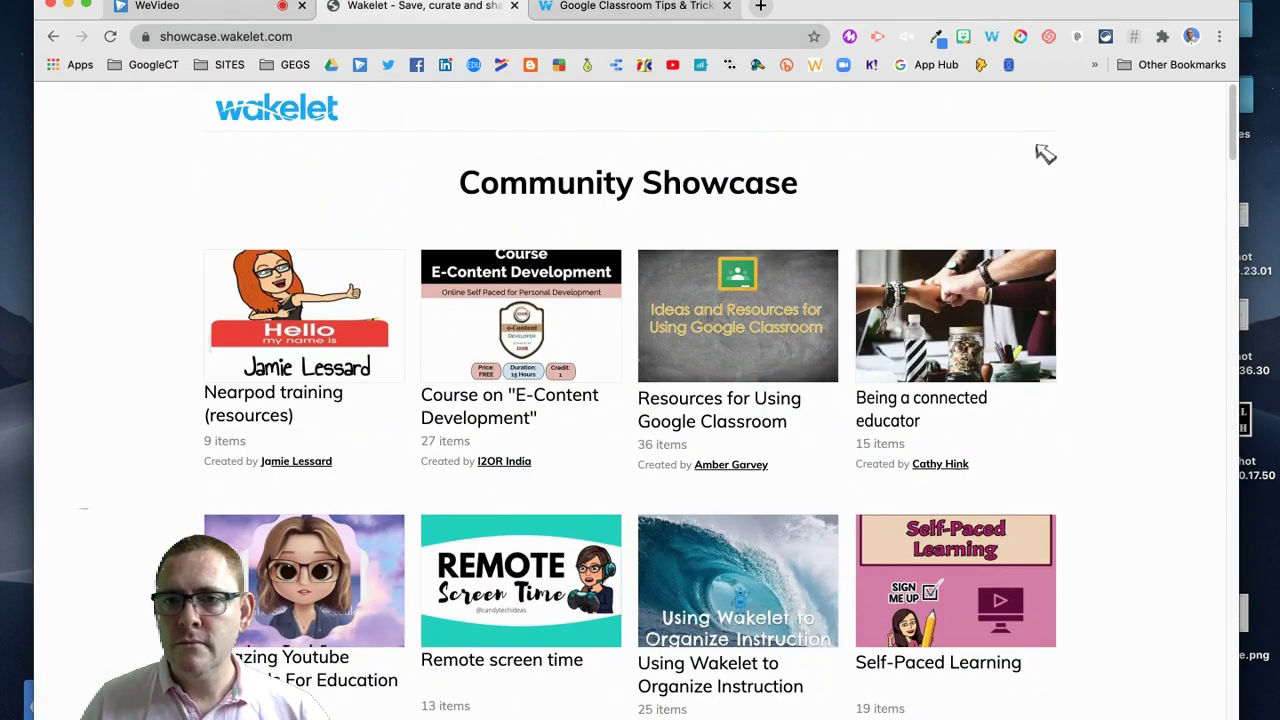
pyautogui.click(54, 37)
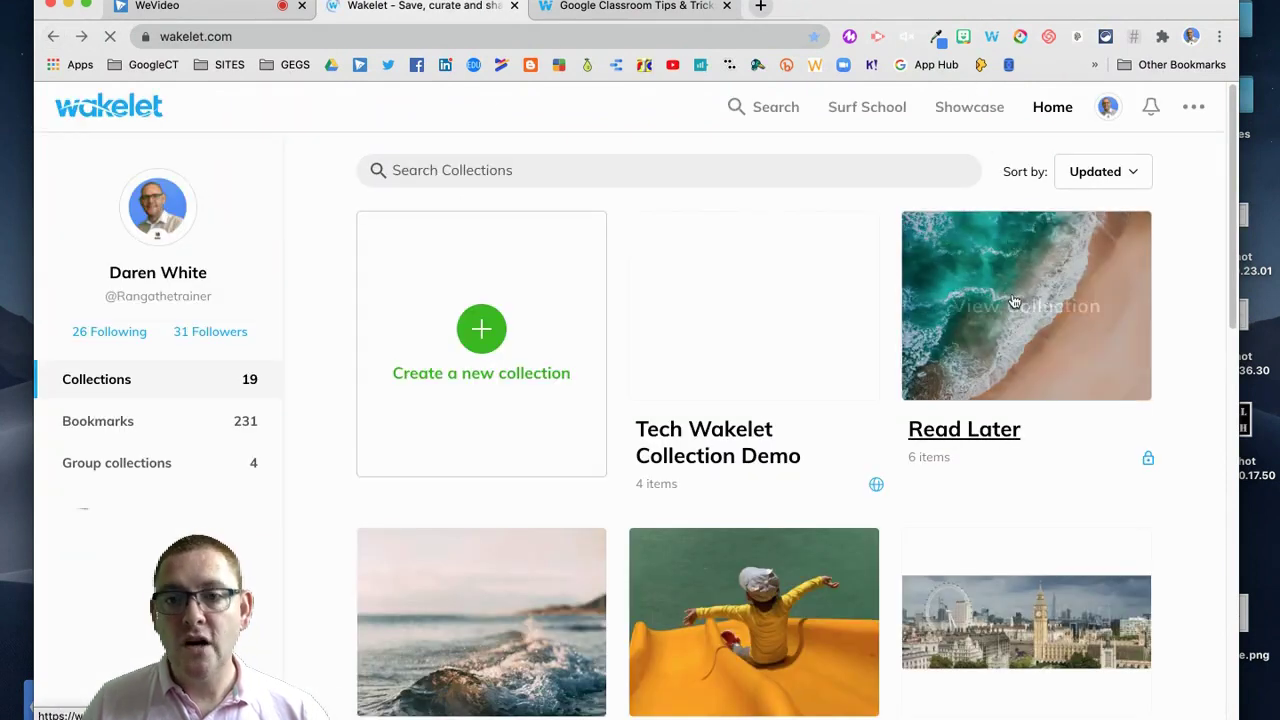
pyautogui.click(773, 348)
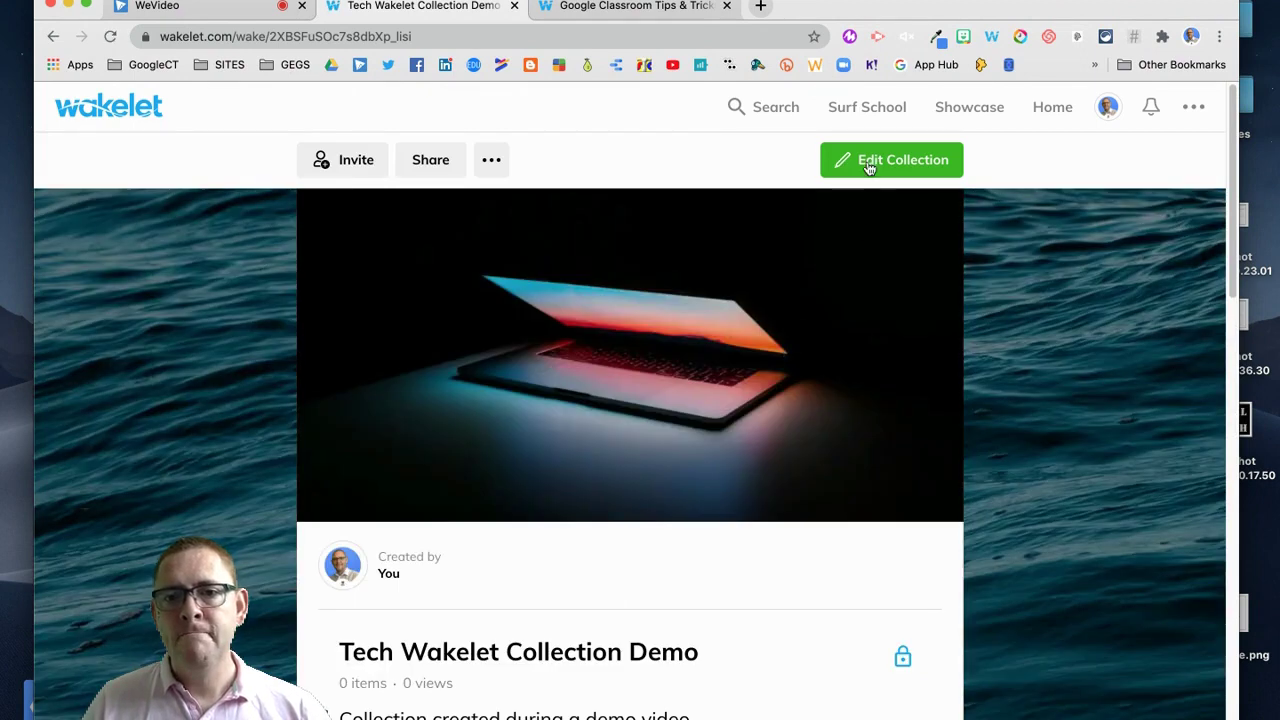
pyautogui.click(868, 165)
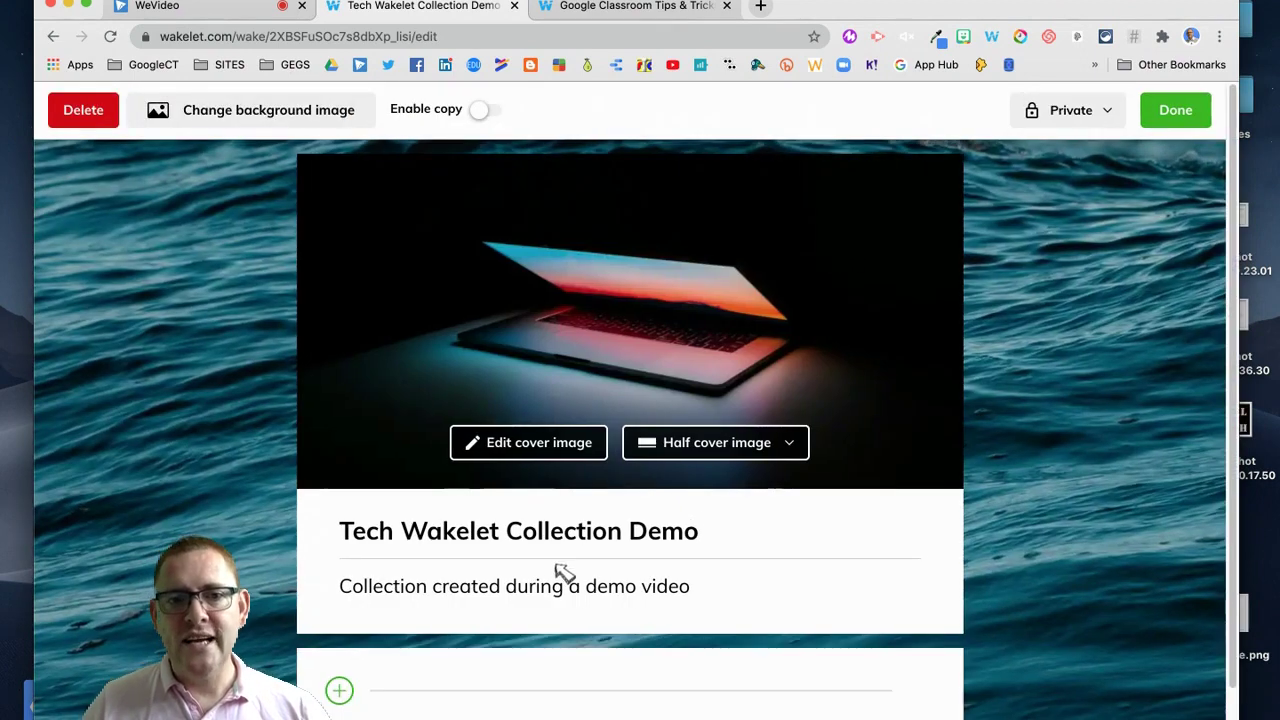
# Step: Add the copied Google Classroom Tips & Tricks link as the first item of the demo collection, finish editing and review it
pyautogui.scroll(-1, 480, 580)
pyautogui.click(338, 654)
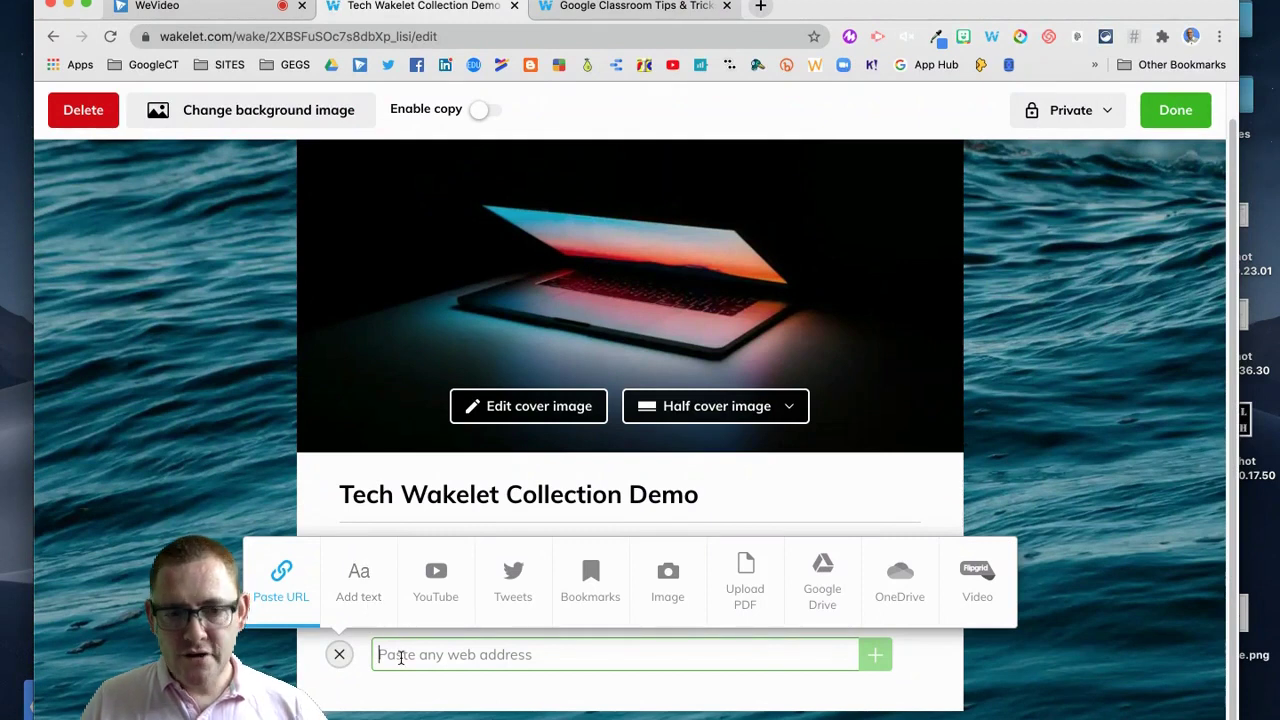
pyautogui.press('super+v')
pyautogui.scroll(-5, 634, 674)
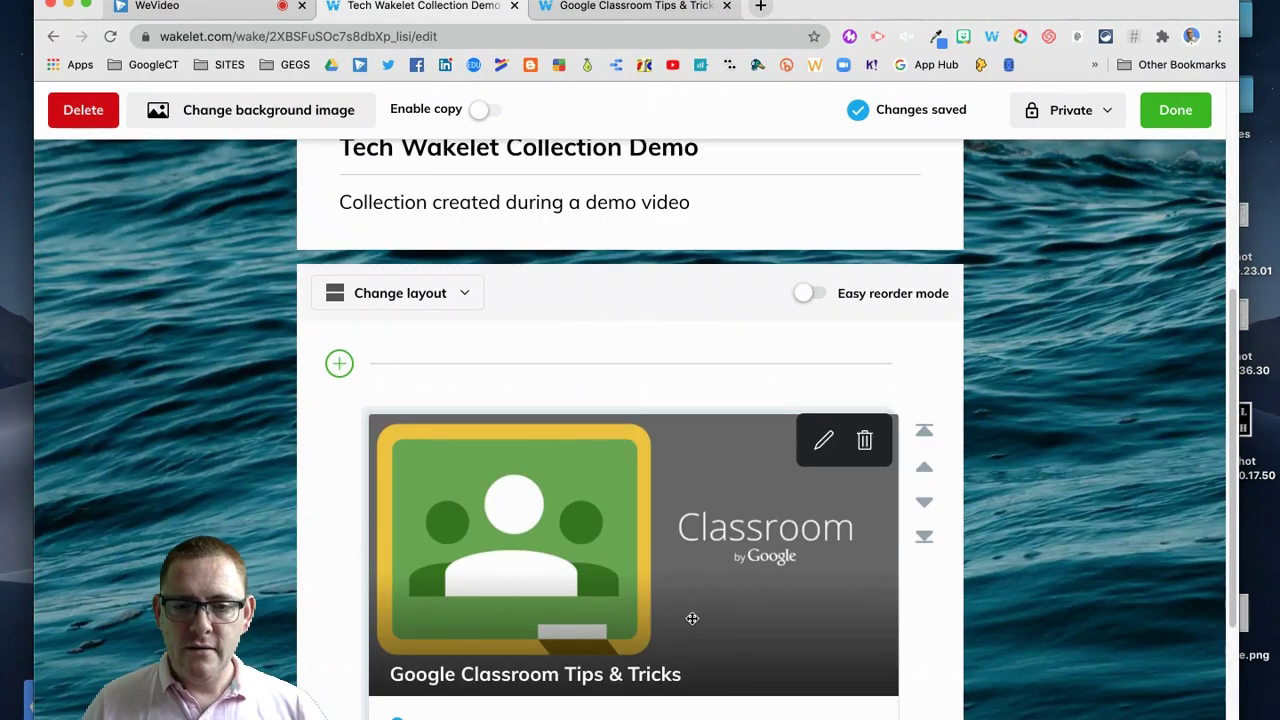
pyautogui.scroll(-2, 740, 590)
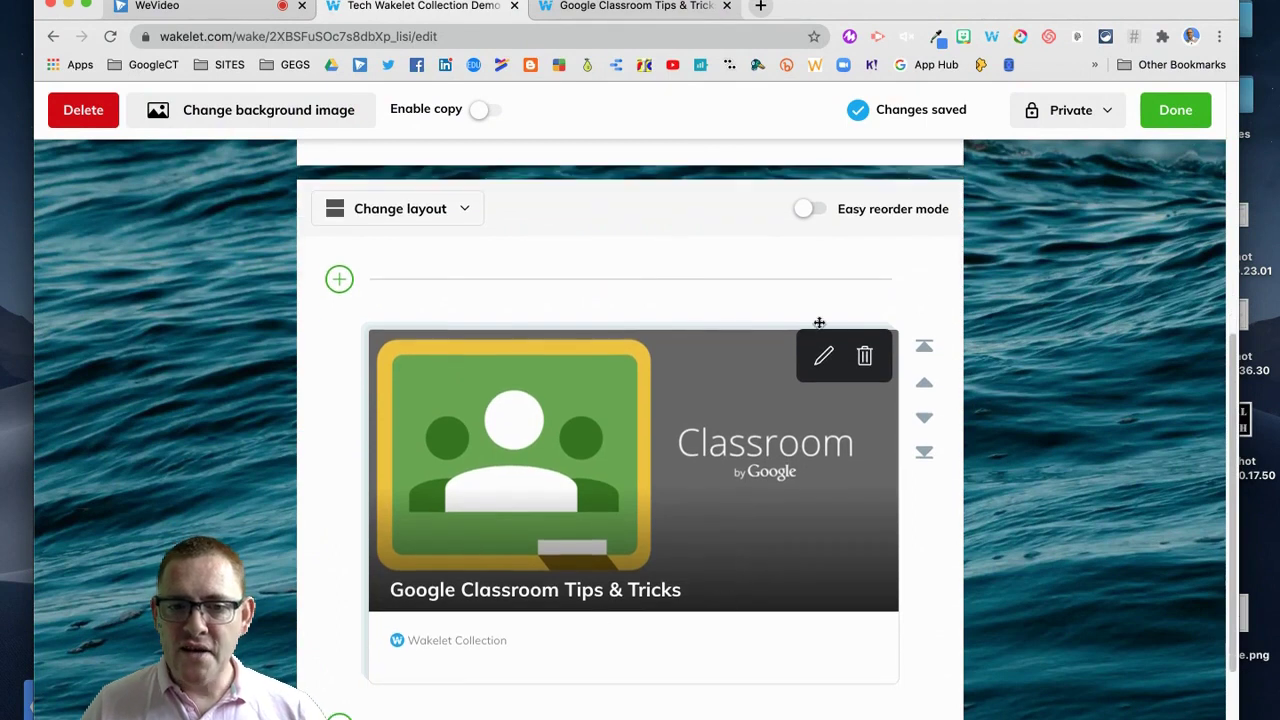
pyautogui.scroll(-1, 1150, 290)
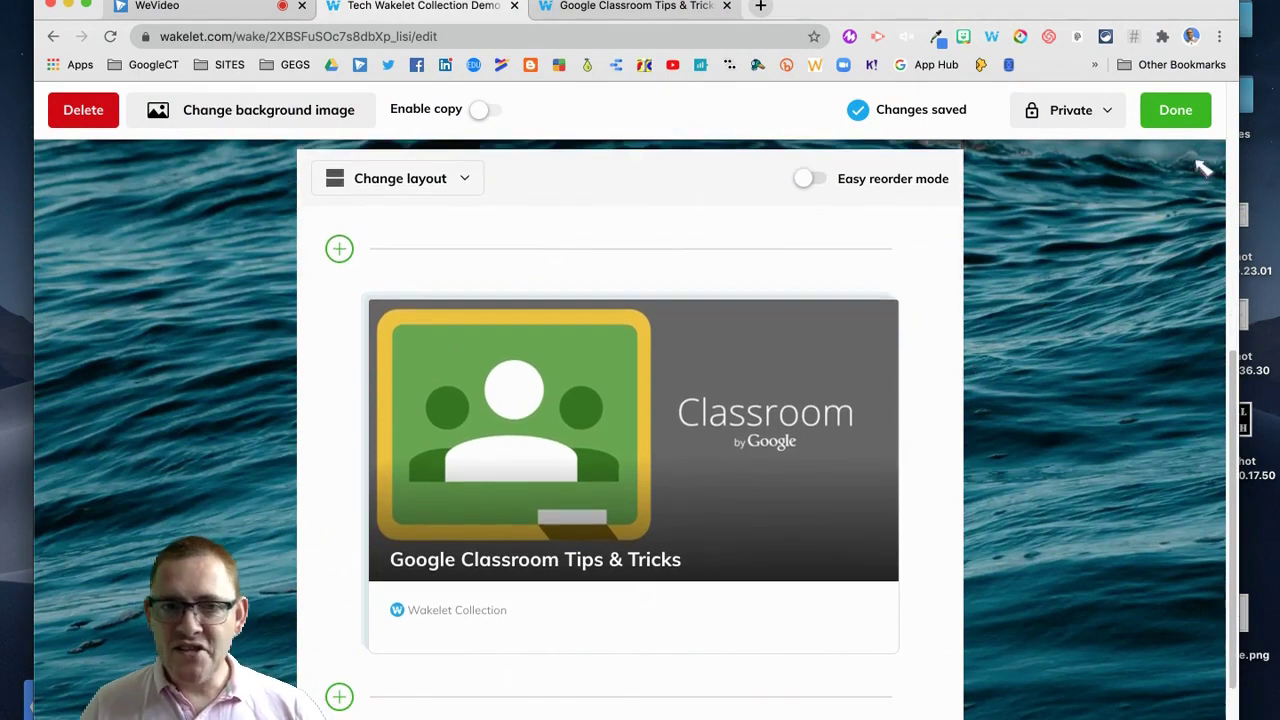
pyautogui.click(1176, 110)
pyautogui.scroll(-4, 652, 385)
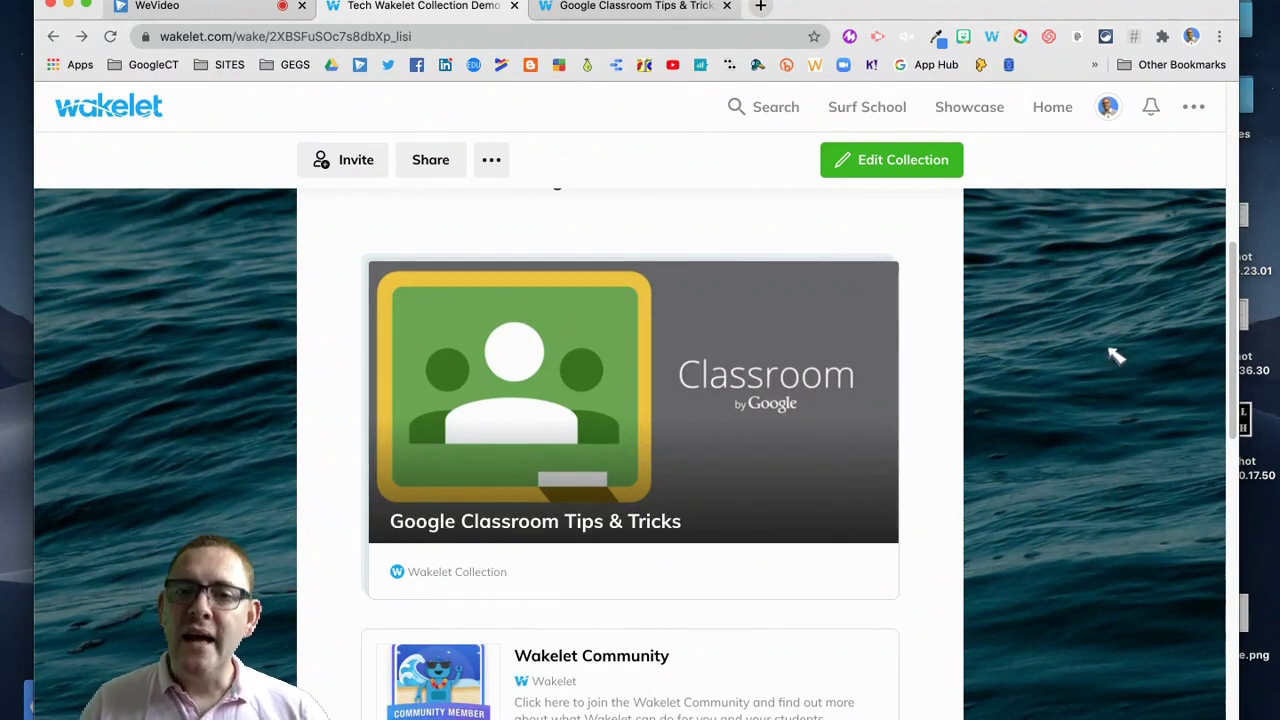
pyautogui.scroll(1, 1102, 340)
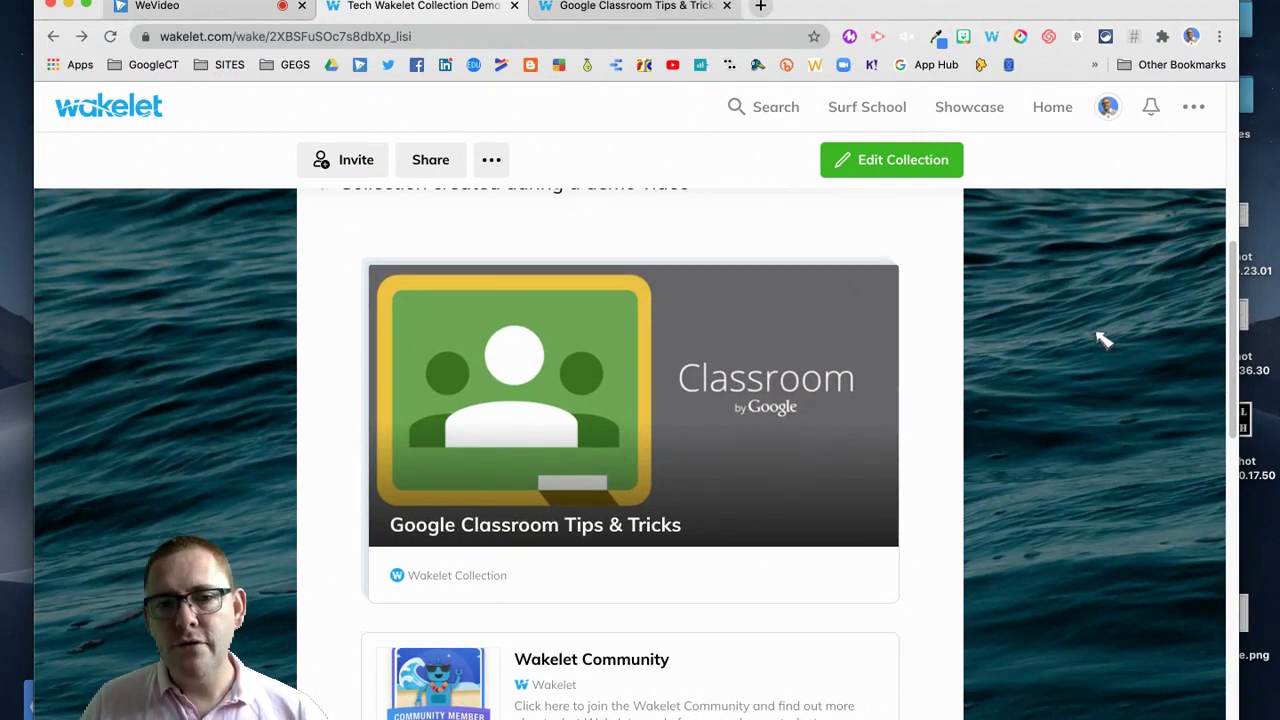
pyautogui.scroll(5, 1102, 340)
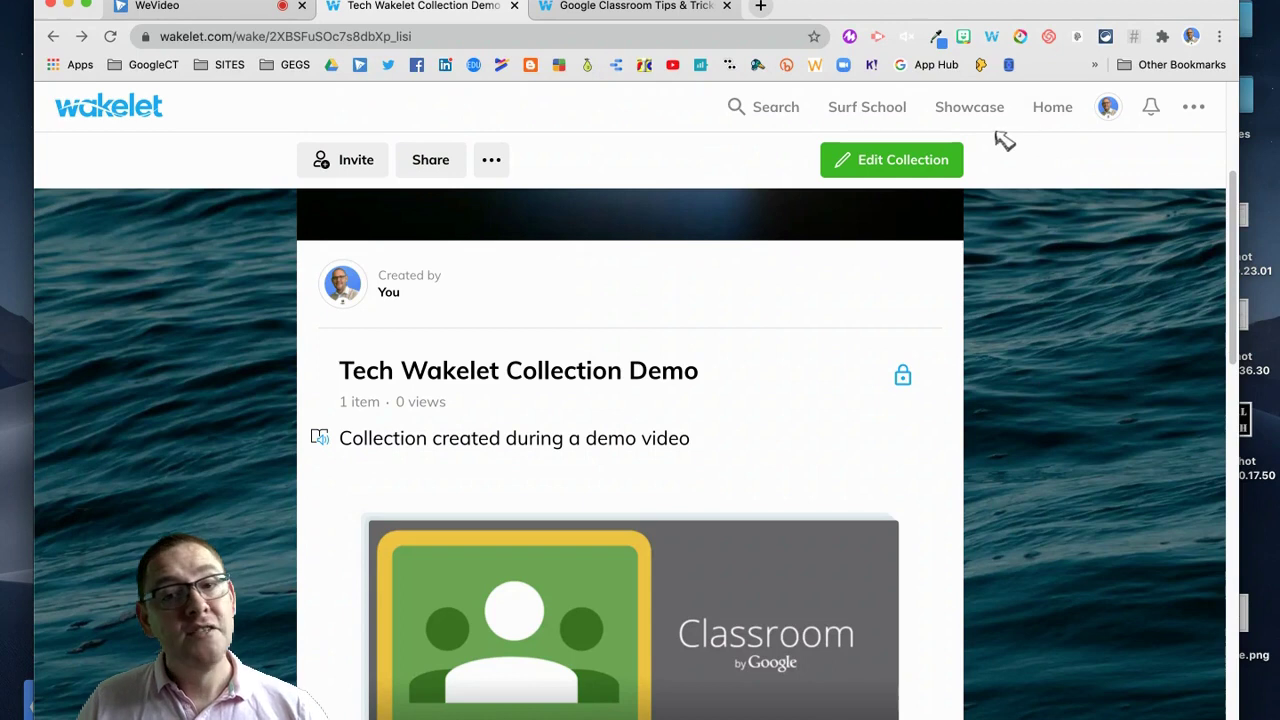
# Step: Revisit the Community Showcase briefly, return to the demo collection and open the Surf School
pyautogui.click(957, 112)
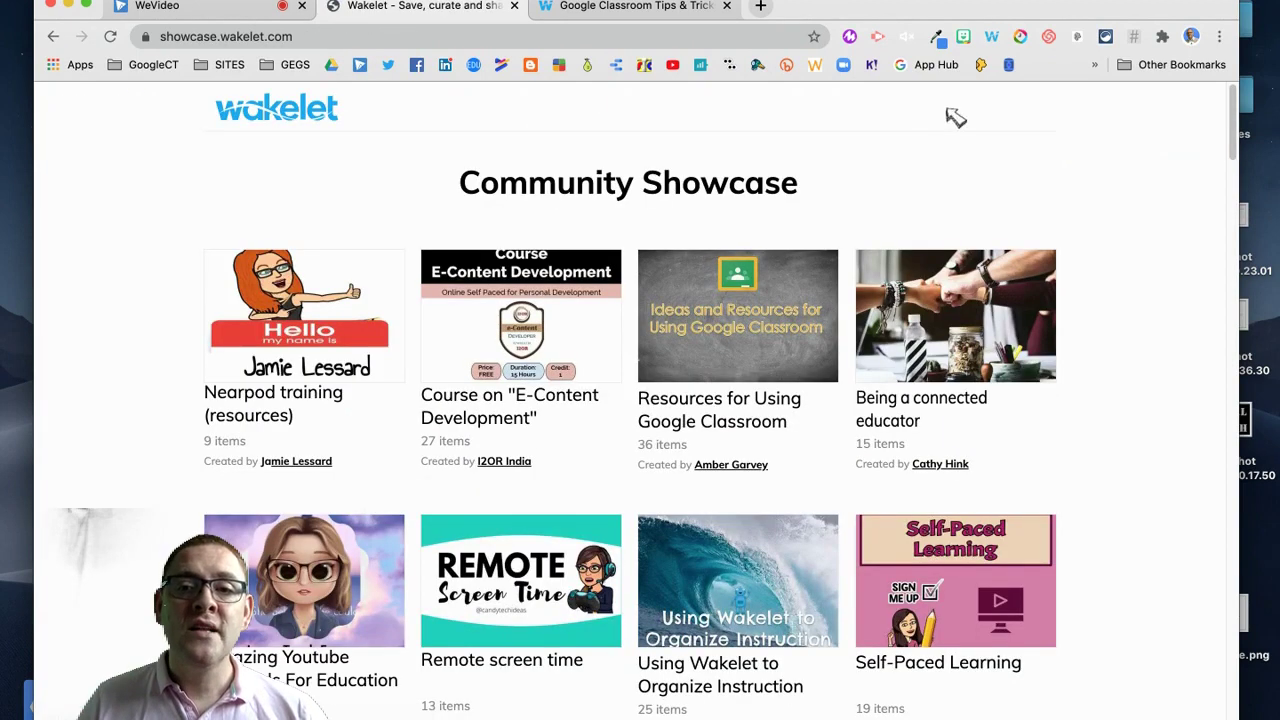
pyautogui.click(55, 38)
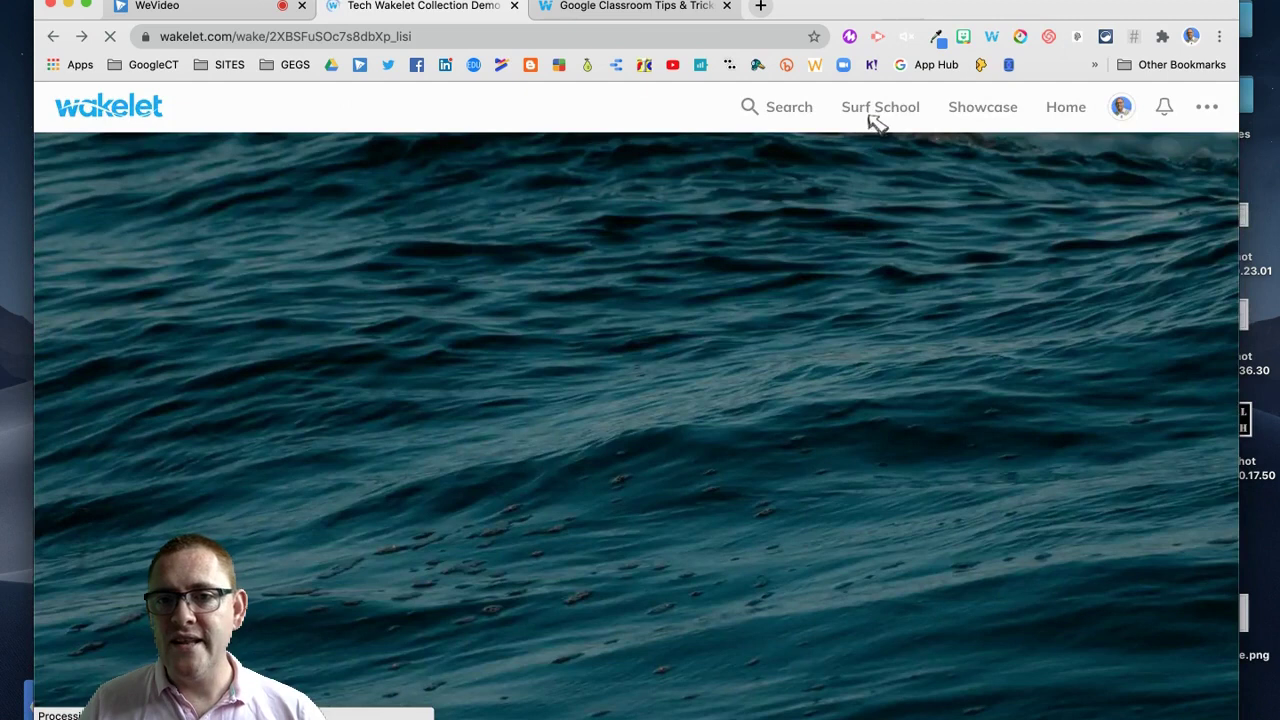
pyautogui.click(870, 116)
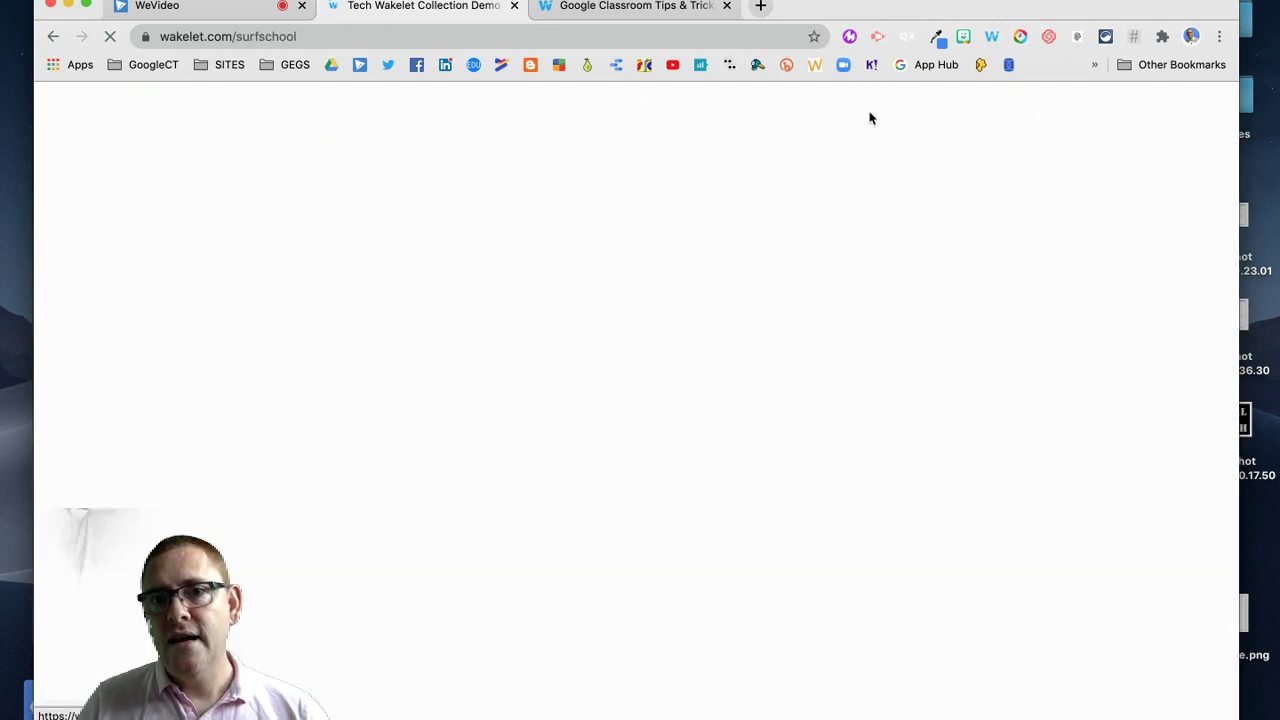
# Step: Examine the Surf School examples for personal use, sharing content, collaboration and students, and return to the introduction
pyautogui.scroll(-1, 440, 342)
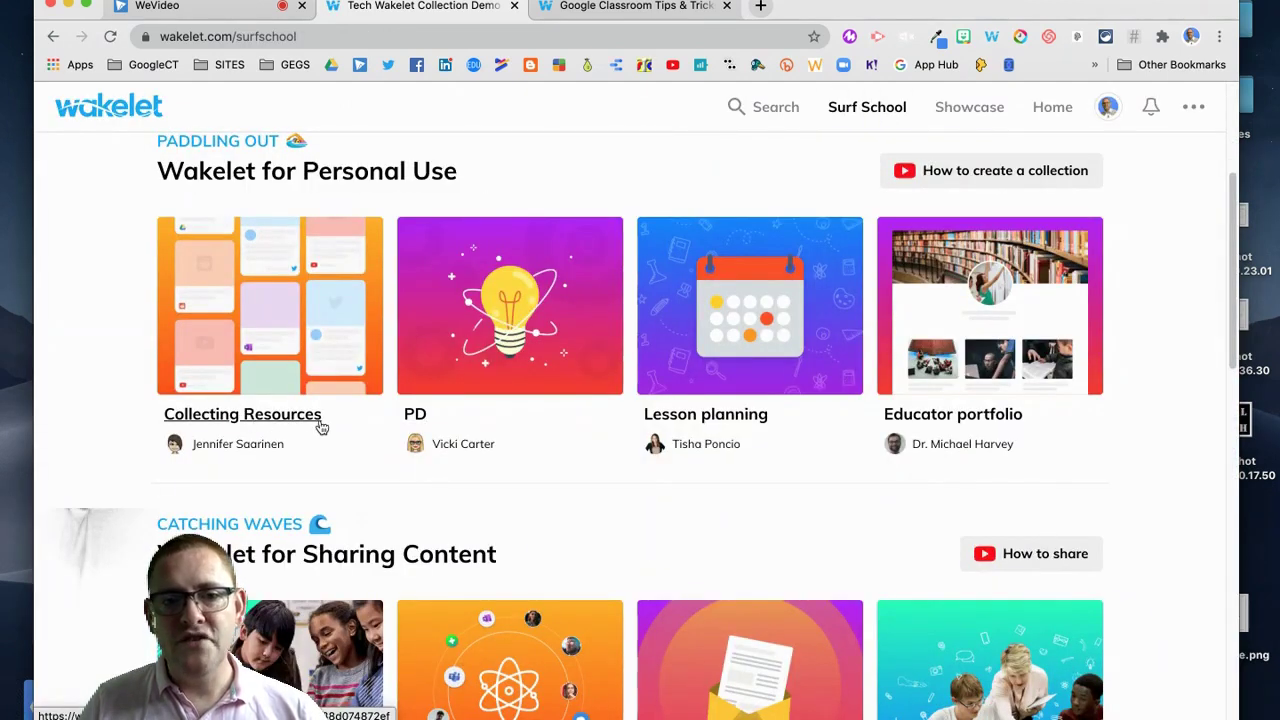
pyautogui.scroll(1, 450, 356)
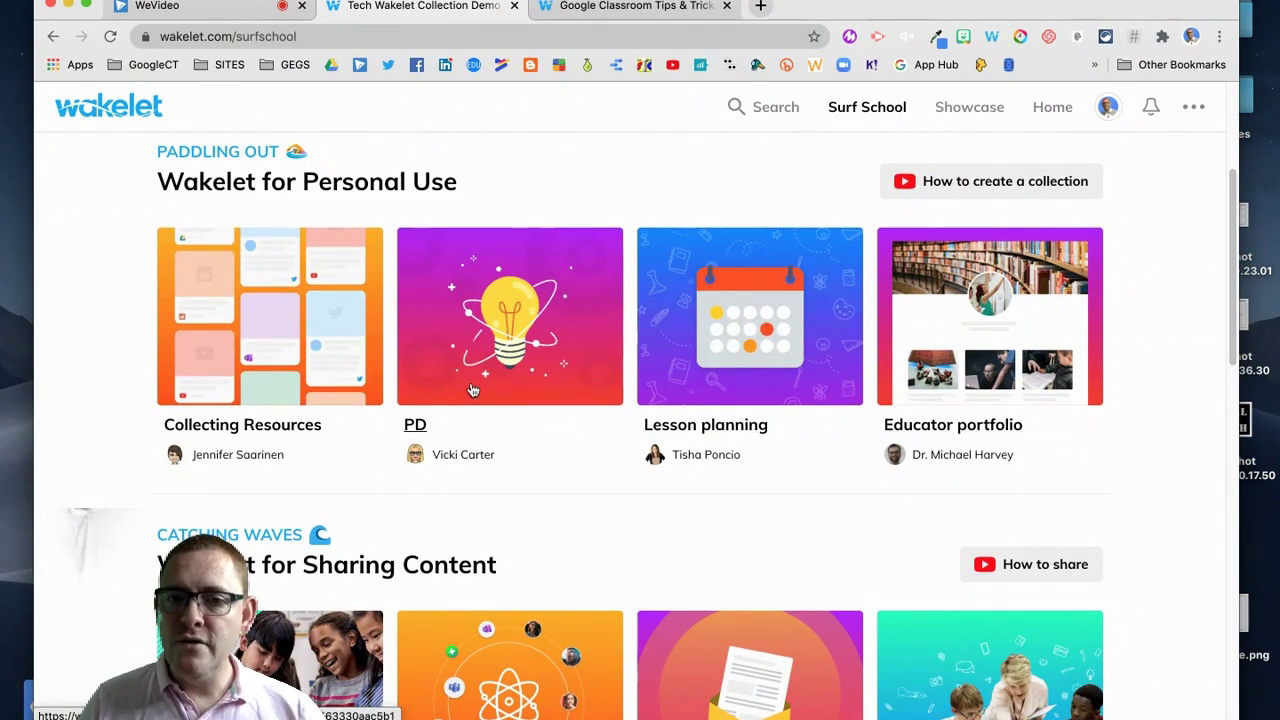
pyautogui.scroll(-2, 1100, 436)
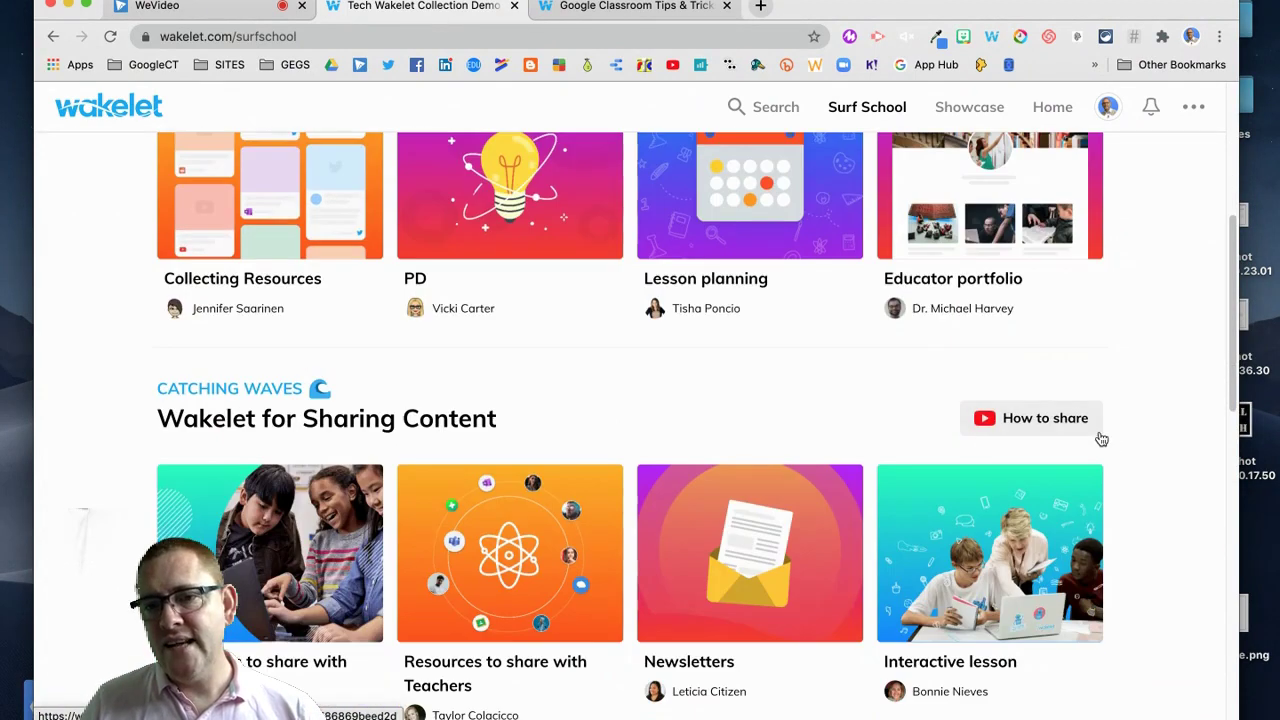
pyautogui.scroll(-2, 1050, 410)
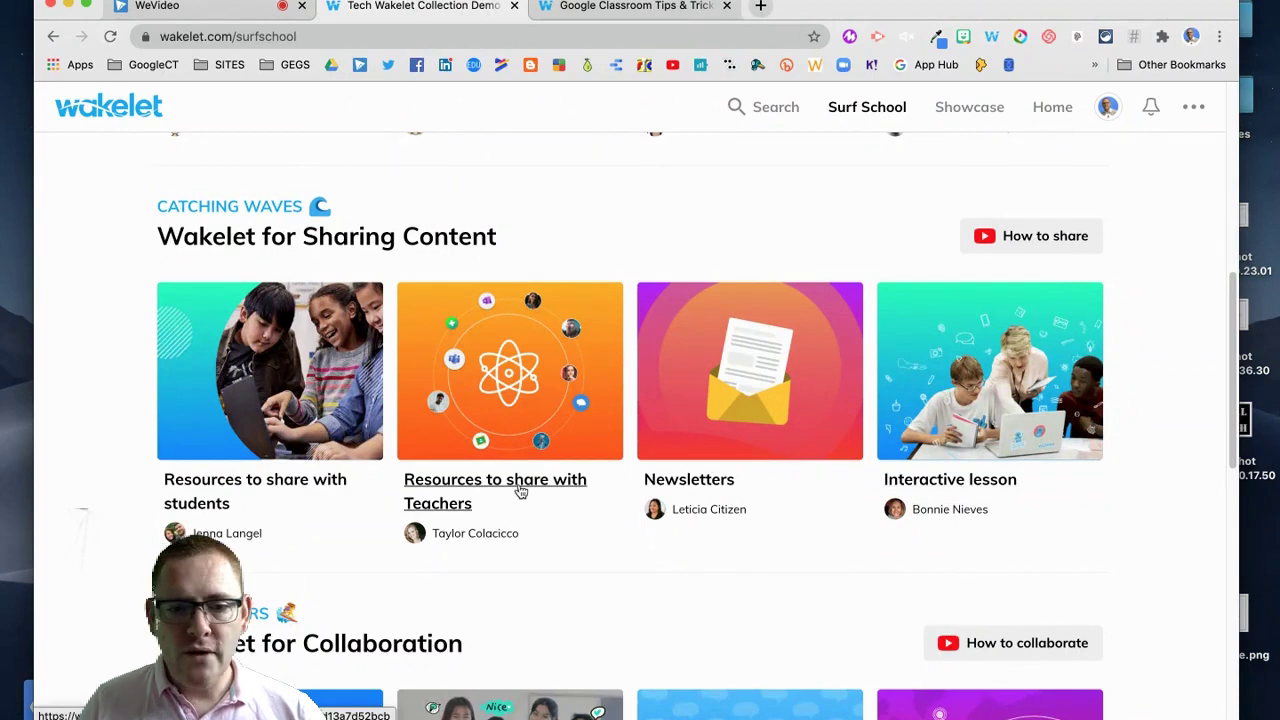
pyautogui.scroll(-3, 743, 460)
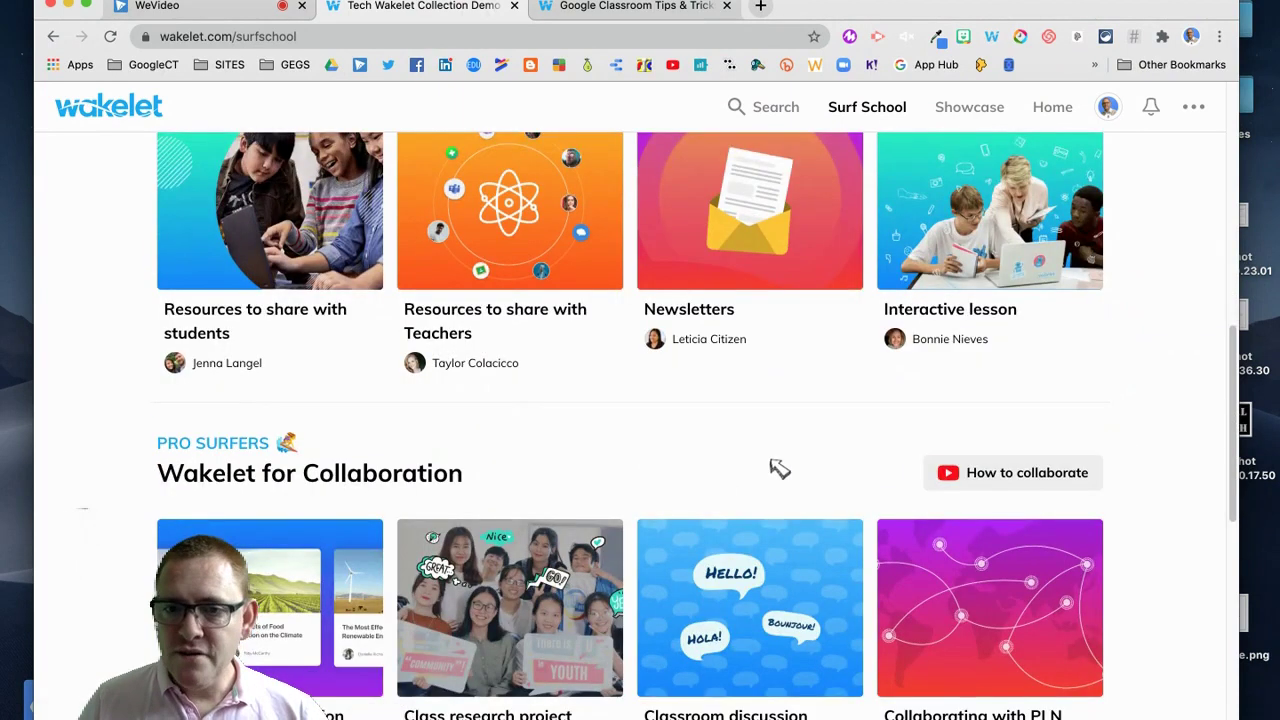
pyautogui.scroll(-3, 594, 495)
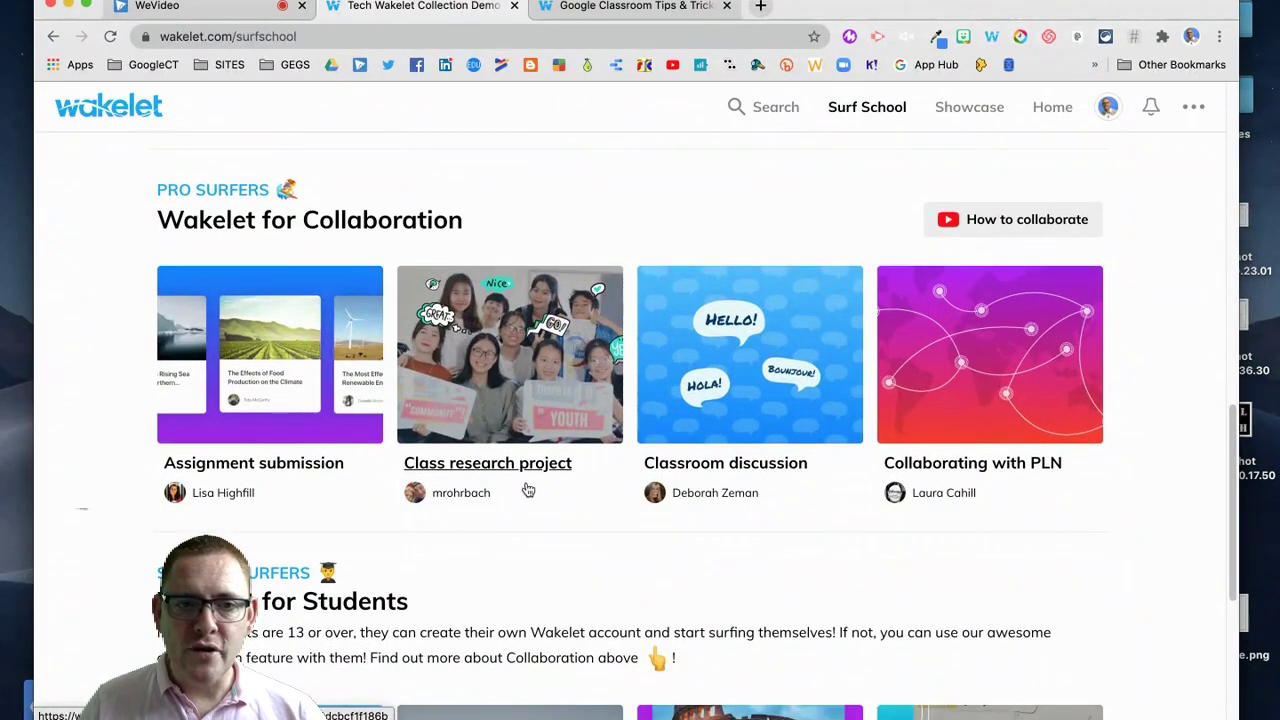
pyautogui.scroll(-4, 748, 467)
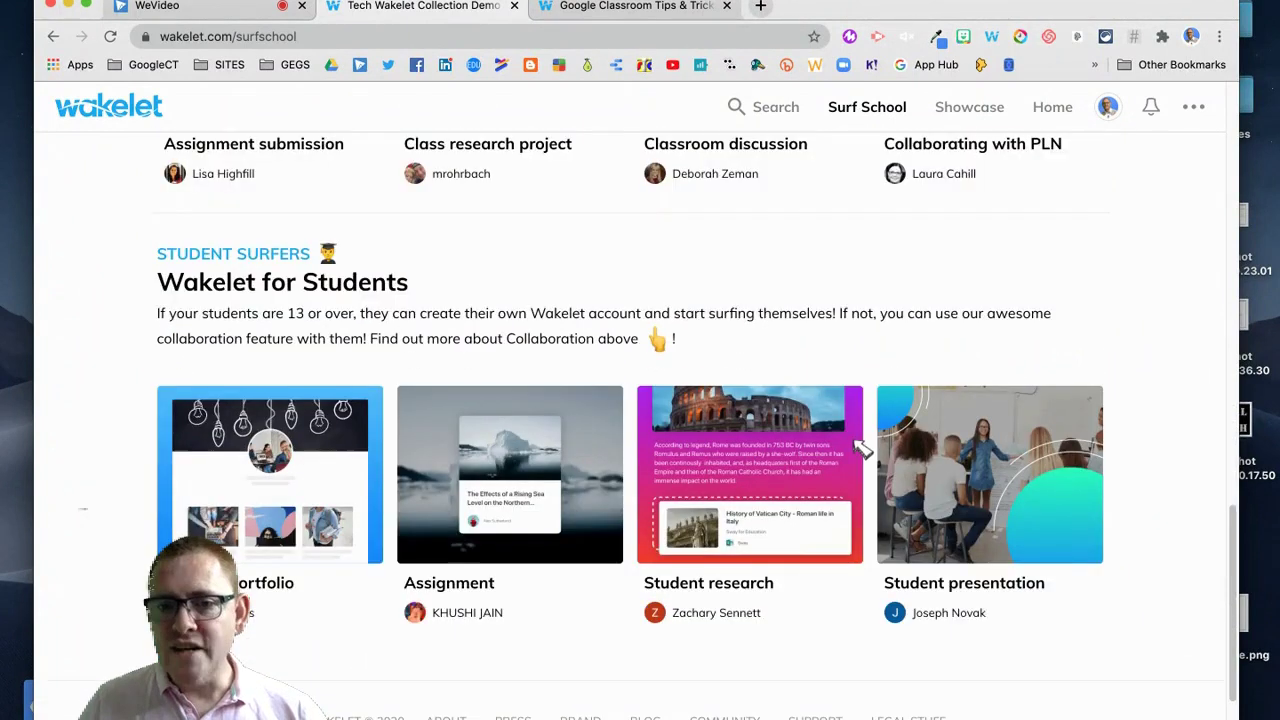
pyautogui.scroll(-2, 870, 470)
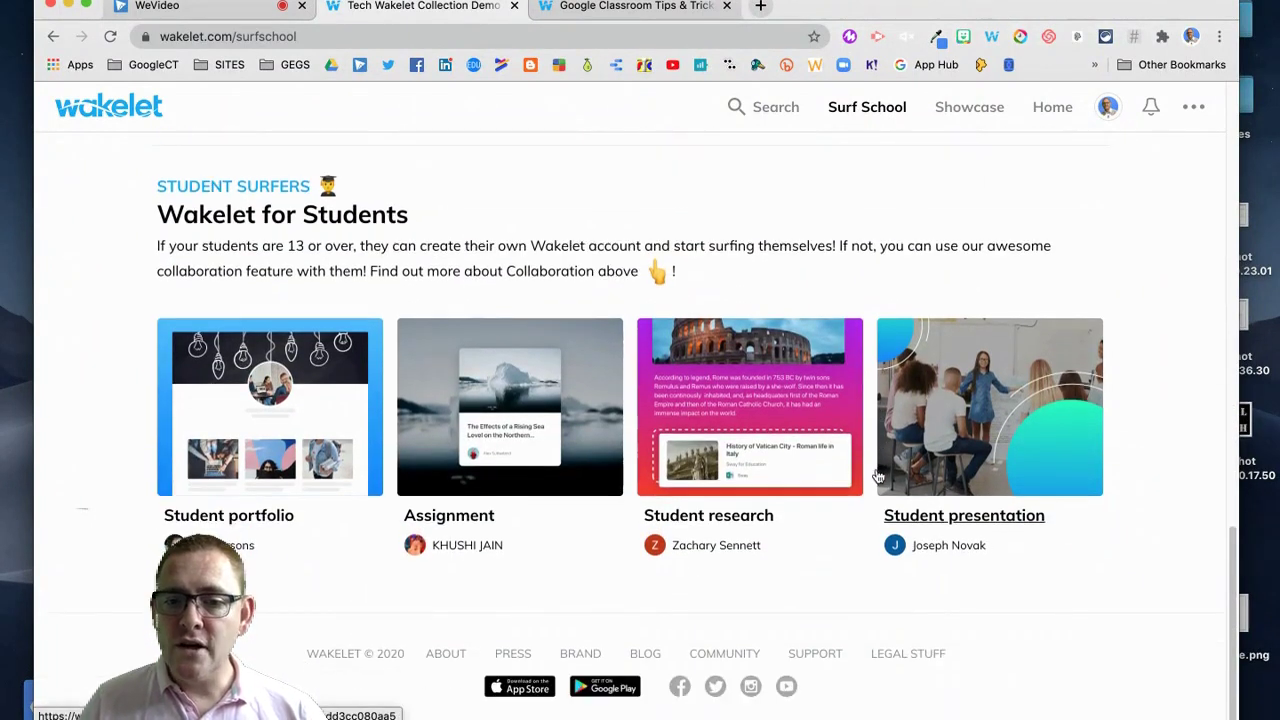
pyautogui.scroll(15, 876, 477)
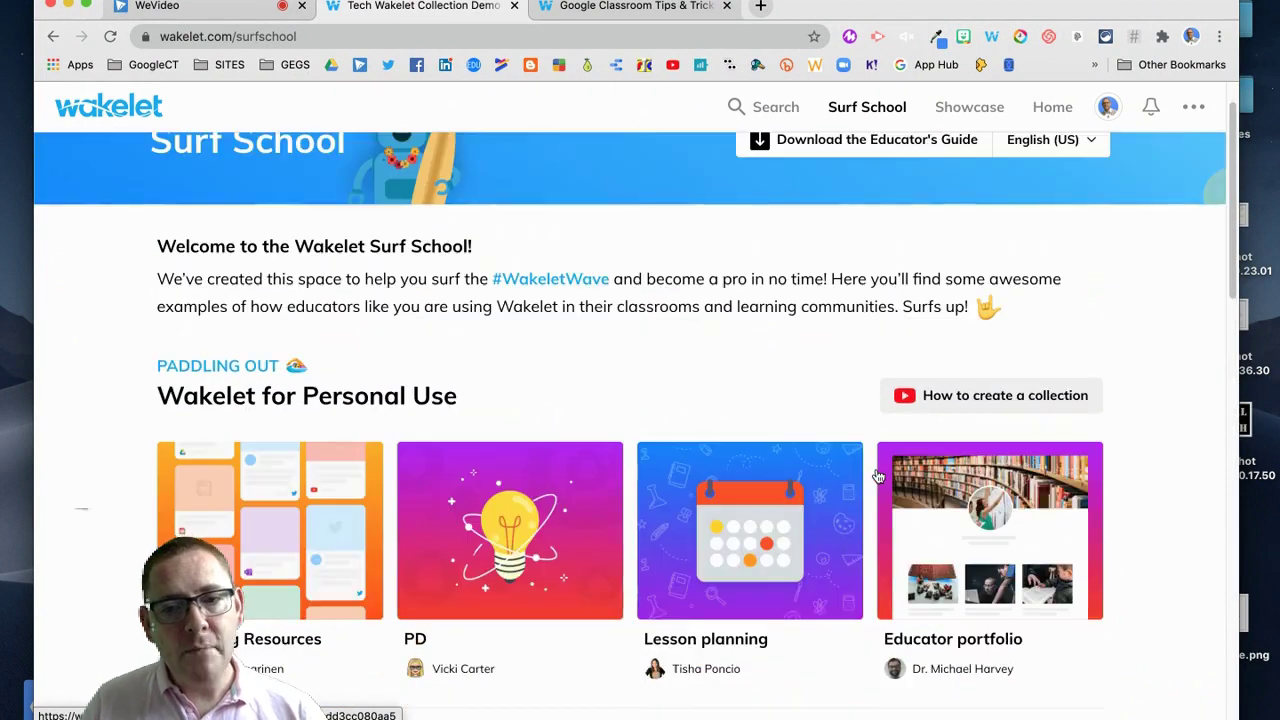